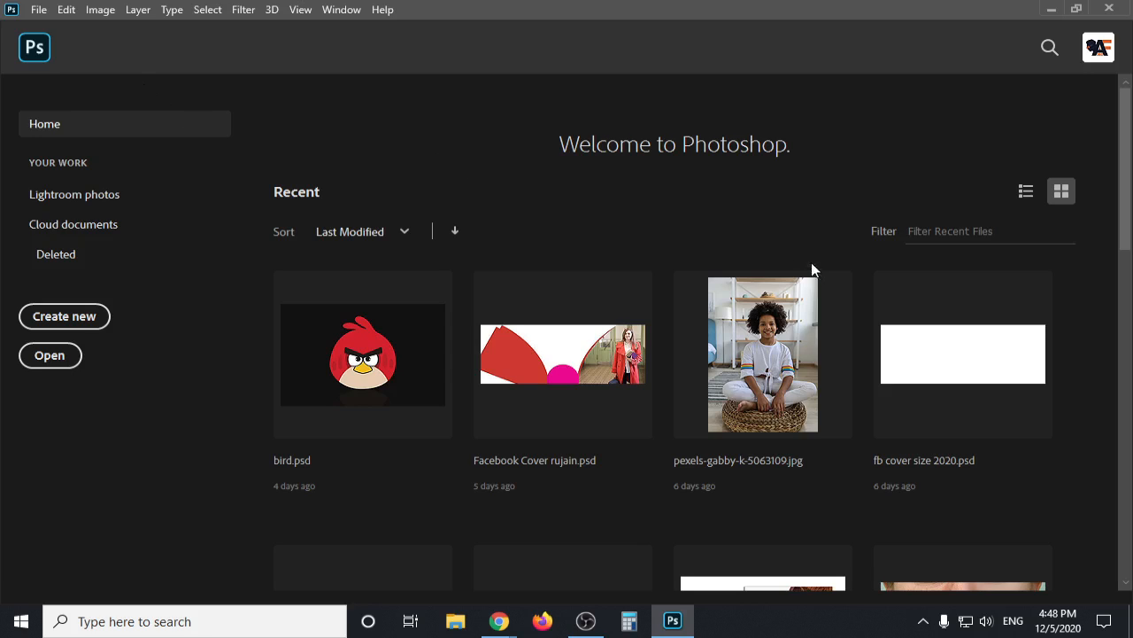
Open the watch photo pexels-pixabay-280250 from the Desktop.
left_click(38, 9)
left_click(67, 43)
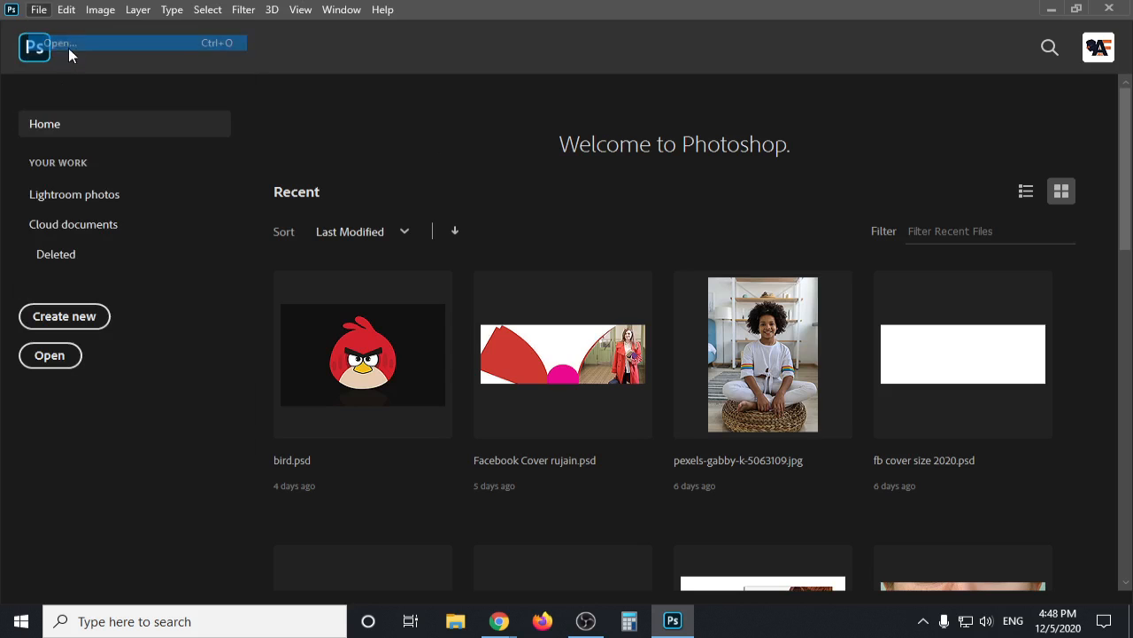
scroll(544, 224, "down", 2)
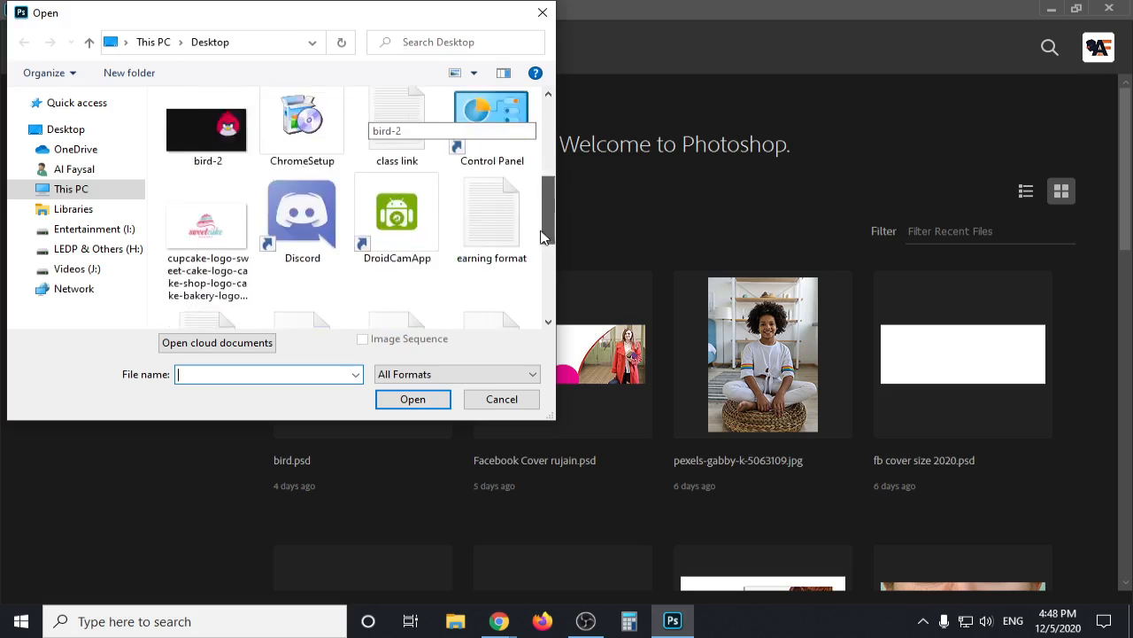
scroll(545, 224, "down", 3)
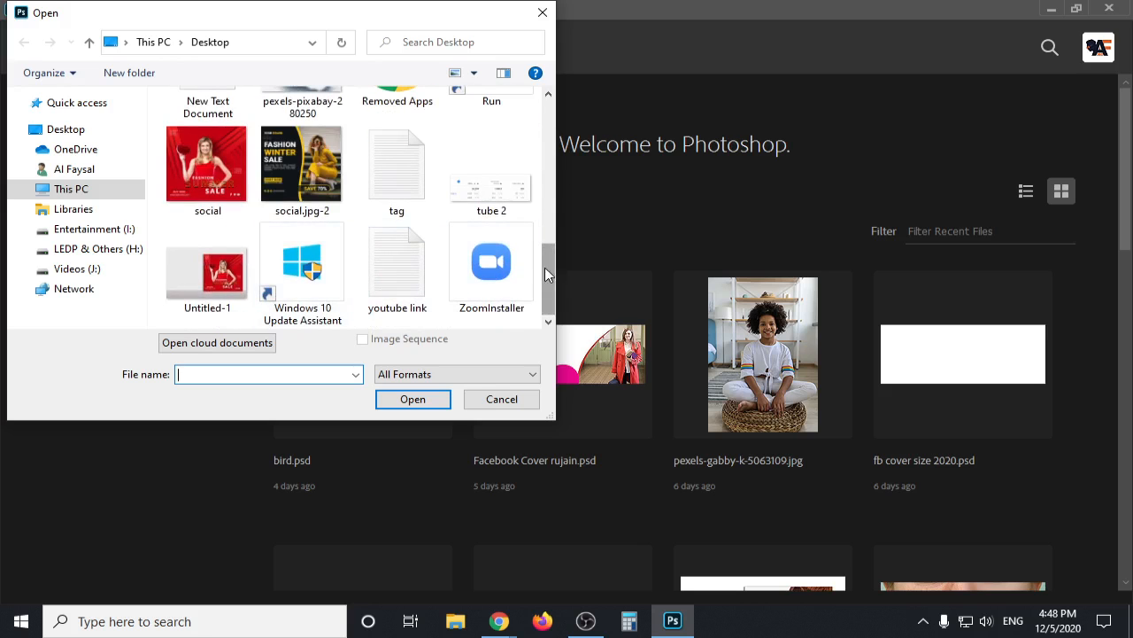
scroll(545, 267, "up", 3)
left_click(350, 287)
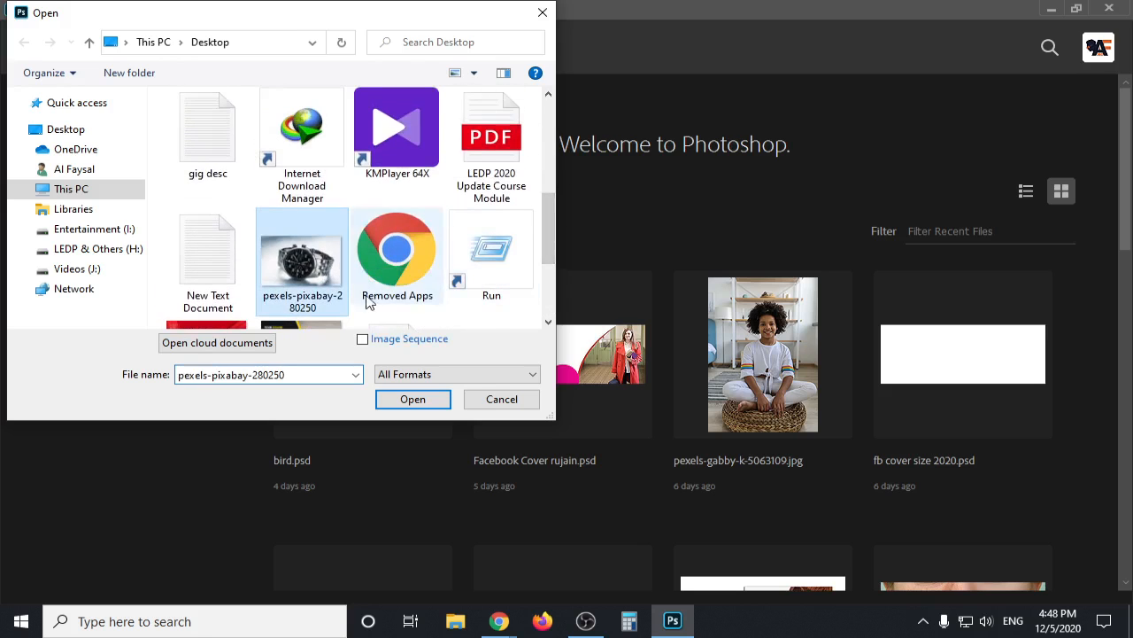
left_click(440, 403)
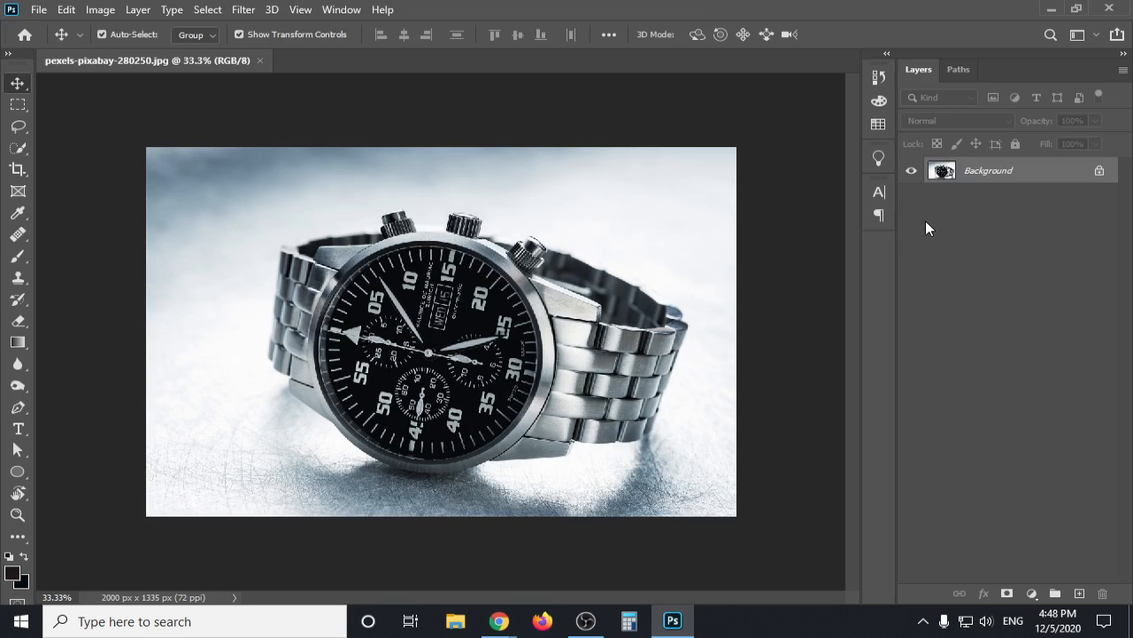
Activate the Pen tool and set its drawing mode to Path.
left_click(20, 409)
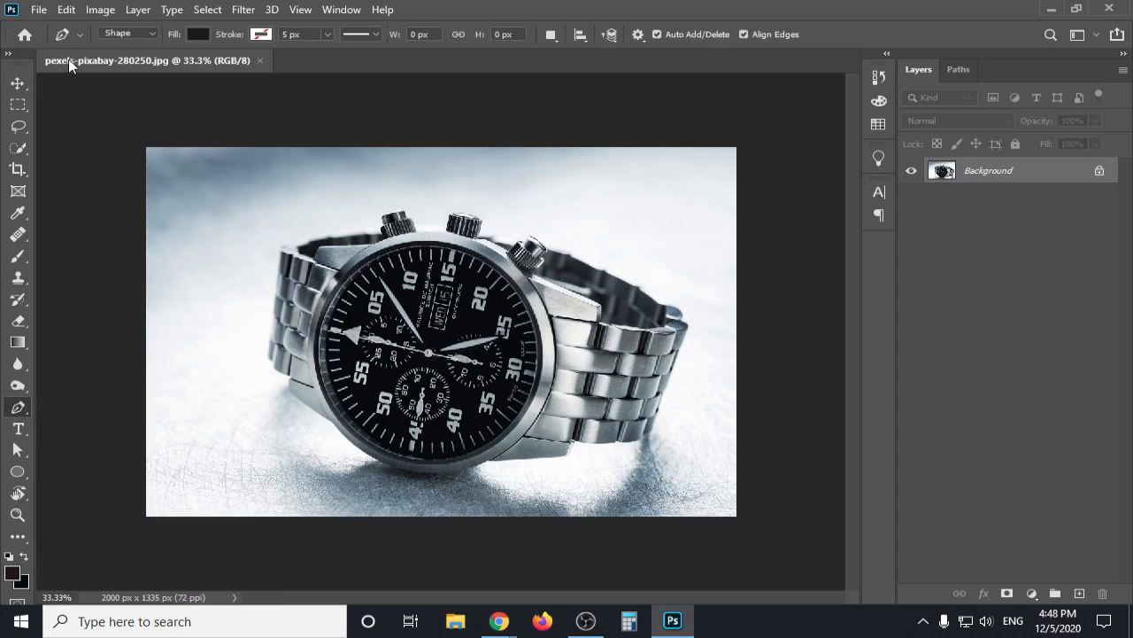
left_click(129, 36)
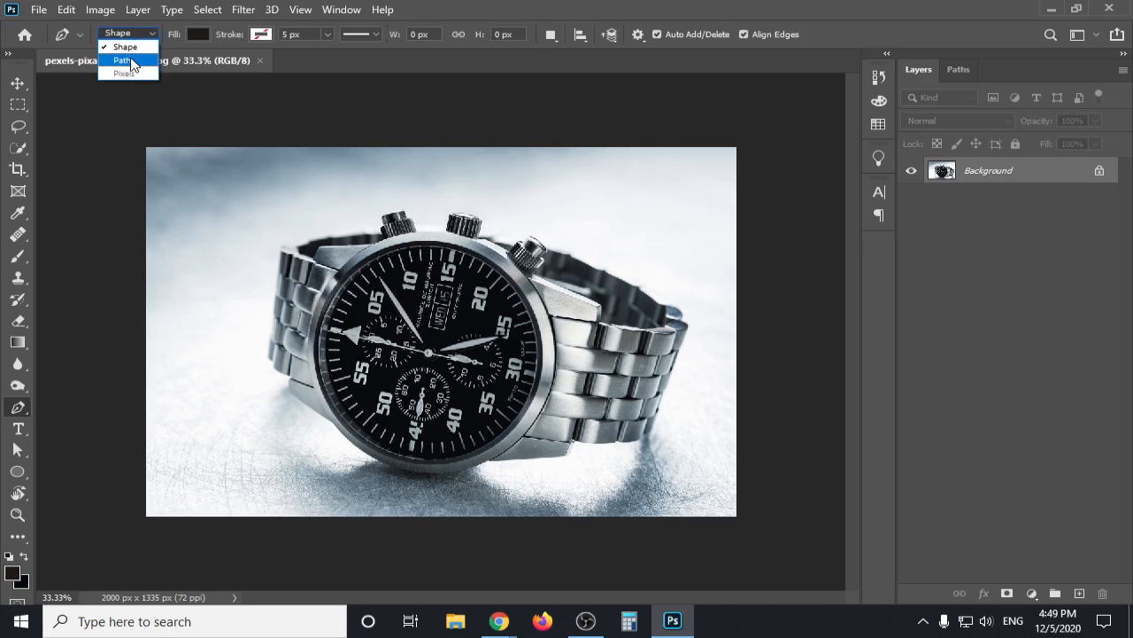
left_click(131, 58)
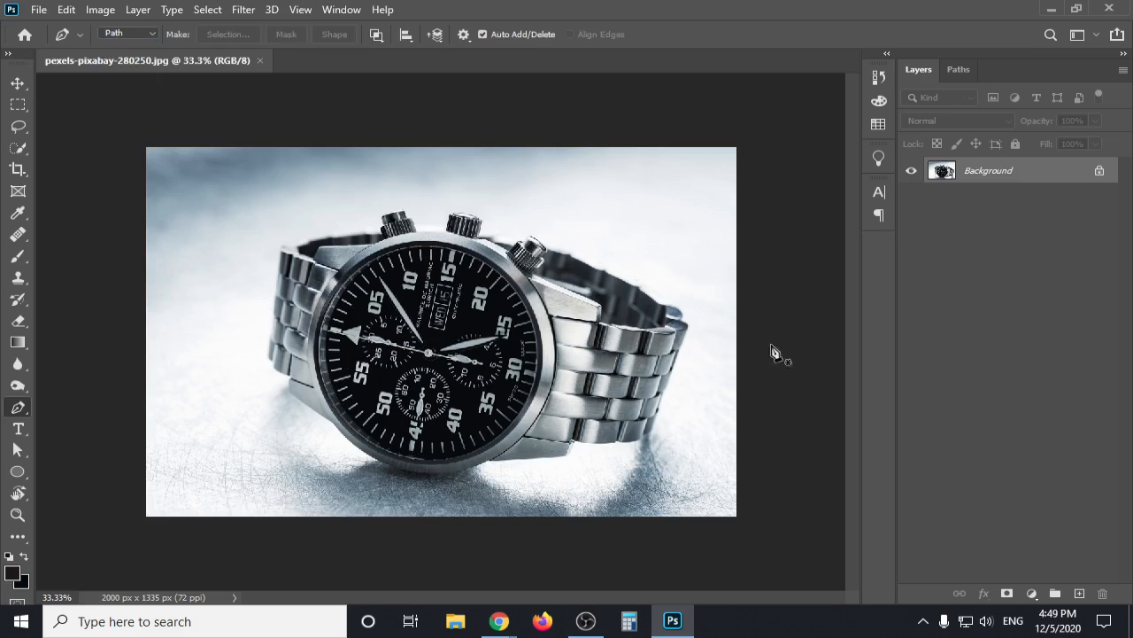
left_click(960, 70)
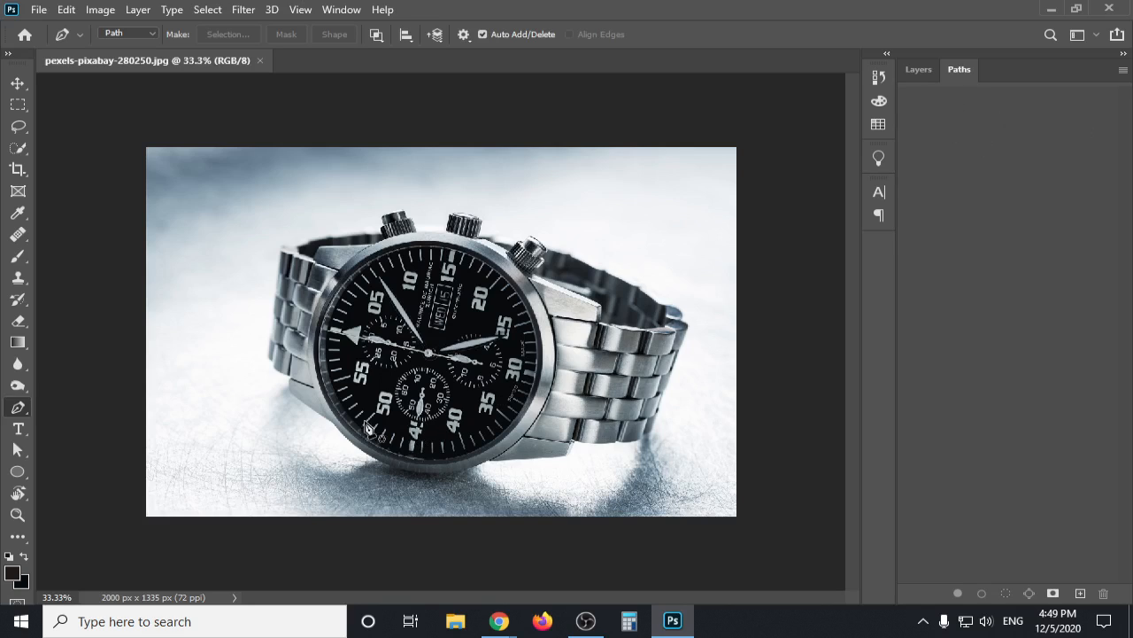
Duplicate the Background layer and hide the original.
left_click(915, 70)
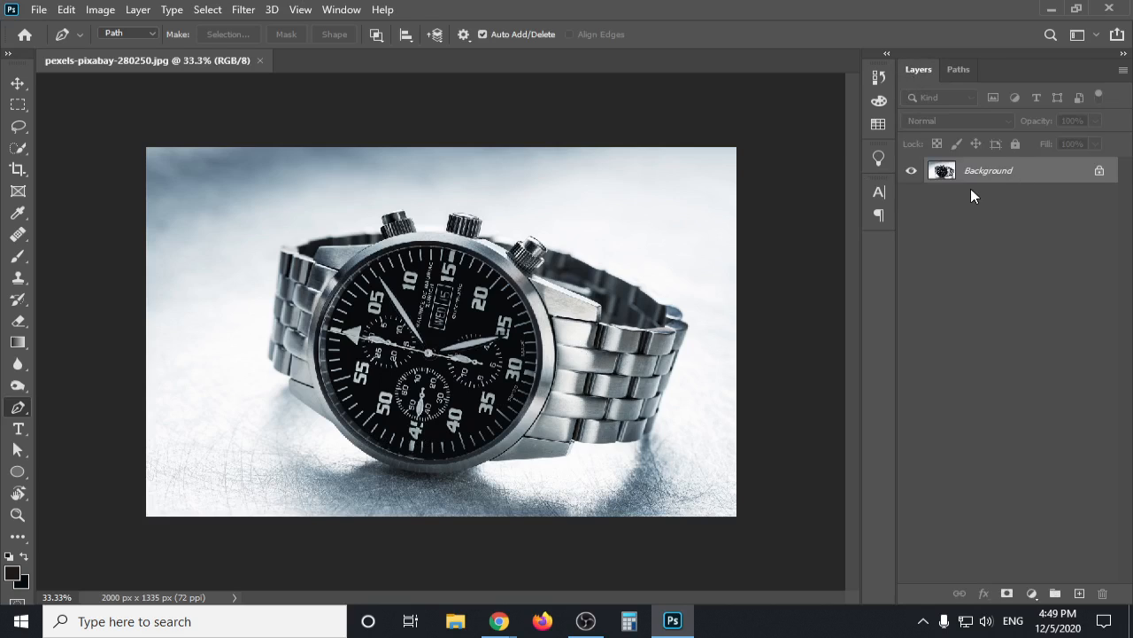
key("ctrl+j")
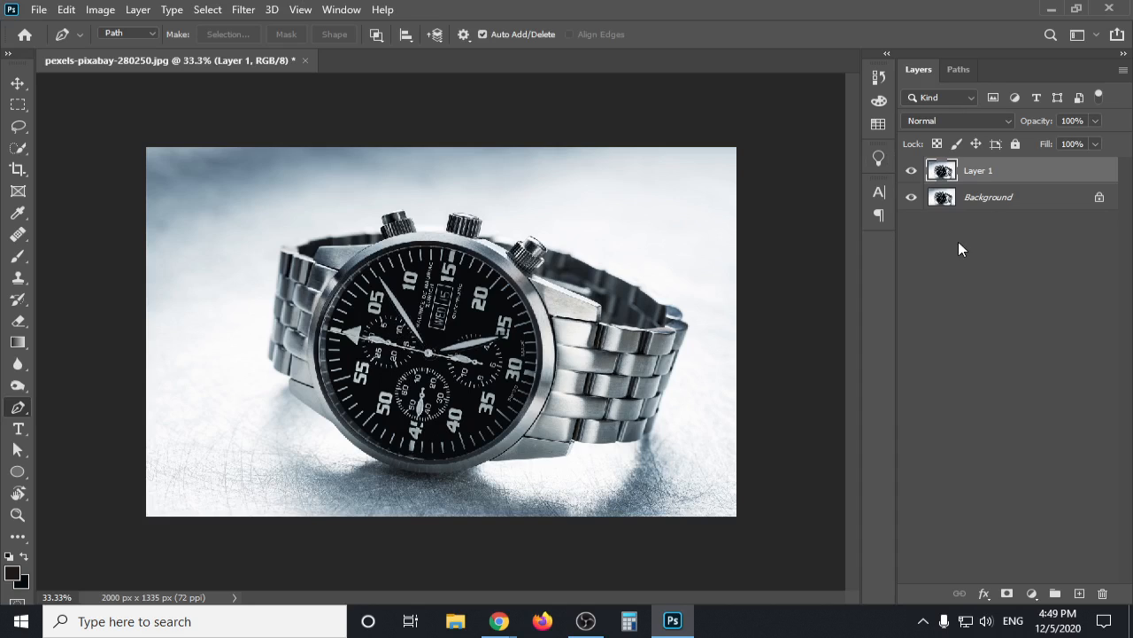
left_click(911, 197)
Examine the edge pixels at the corner of the watch's lower-left lug at high magnification.
scroll(292, 403, "up", 1)
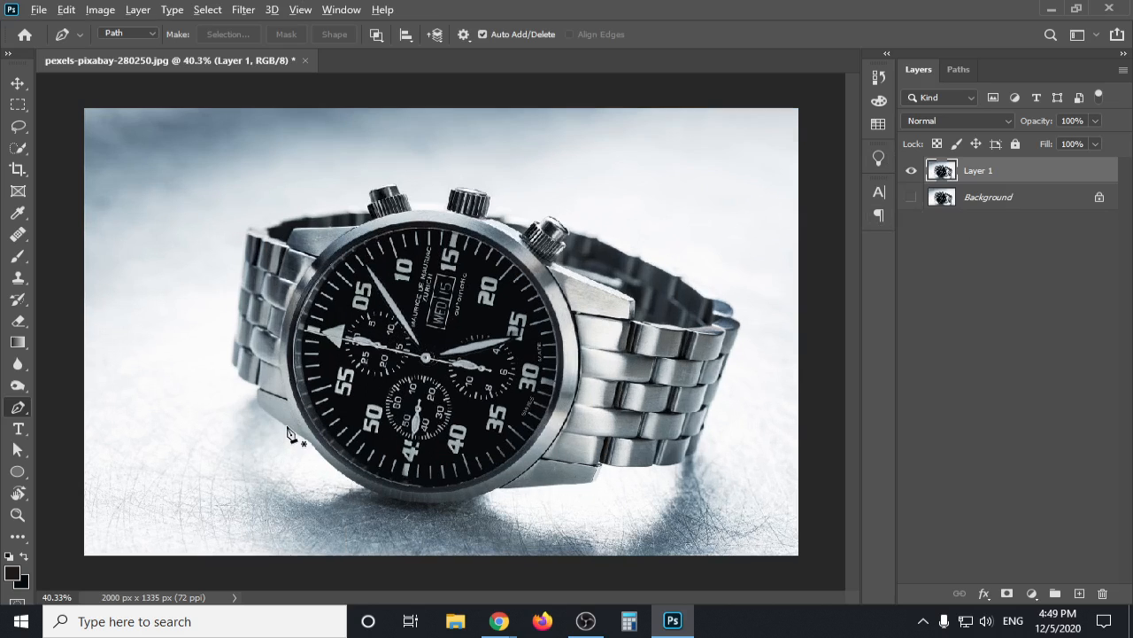
scroll(288, 430, "up", 1)
scroll(266, 453, "up", 1)
scroll(245, 447, "up", 4)
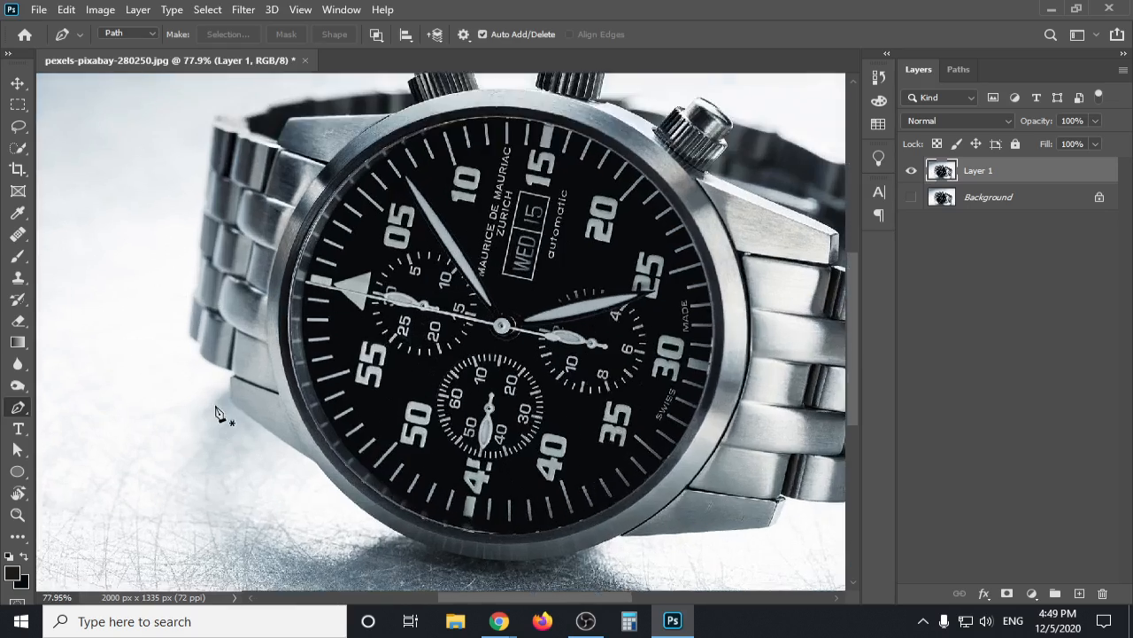
scroll(228, 411, "down", 7)
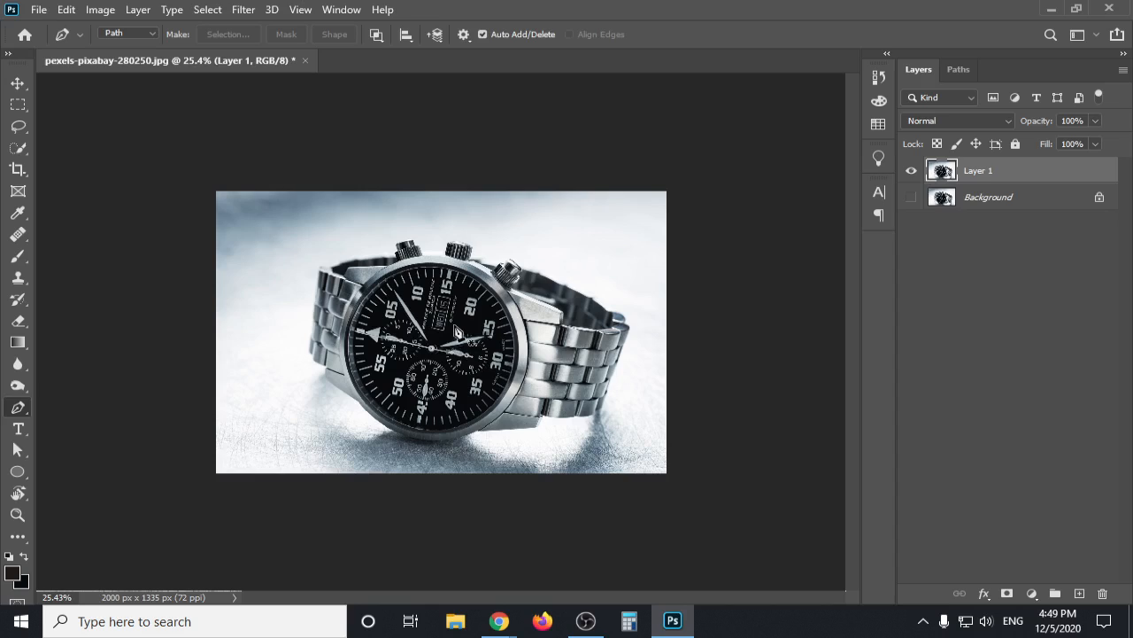
scroll(354, 366, "up", 4)
scroll(236, 416, "up", 8)
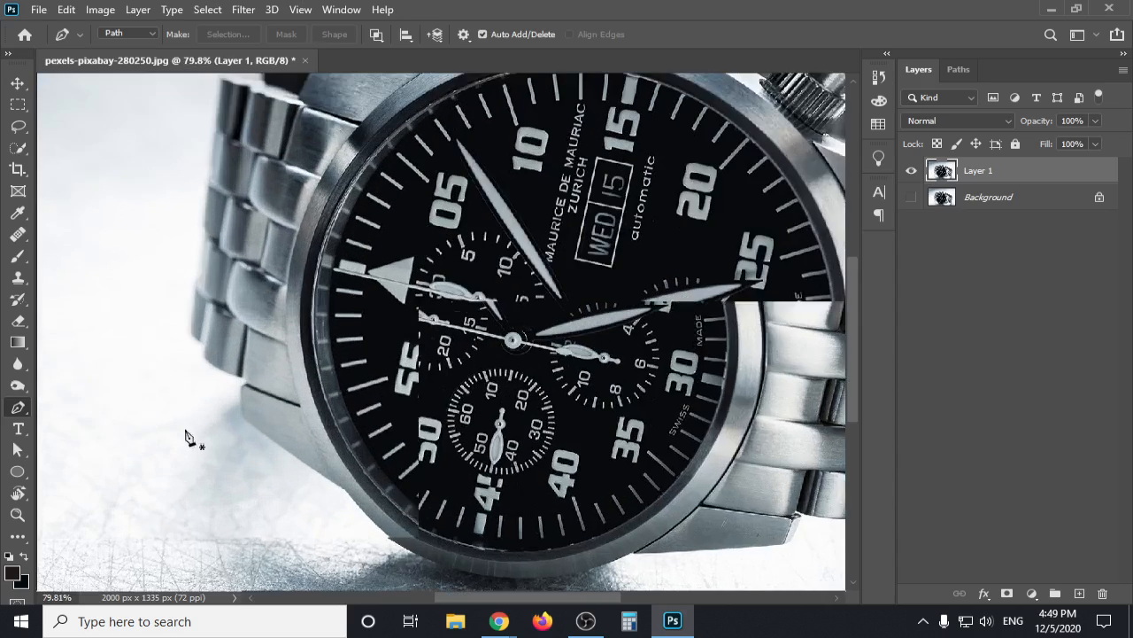
scroll(296, 381, "up", 3)
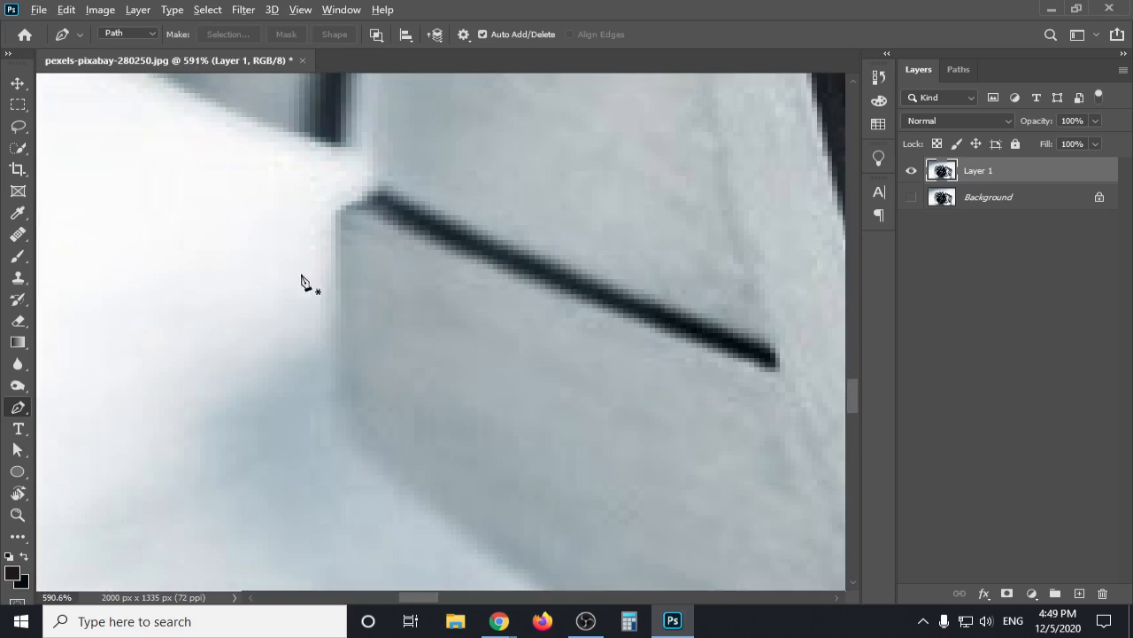
scroll(307, 296, "up", 2)
left_click_drag(362, 232, 383, 307)
scroll(384, 307, "up", 2)
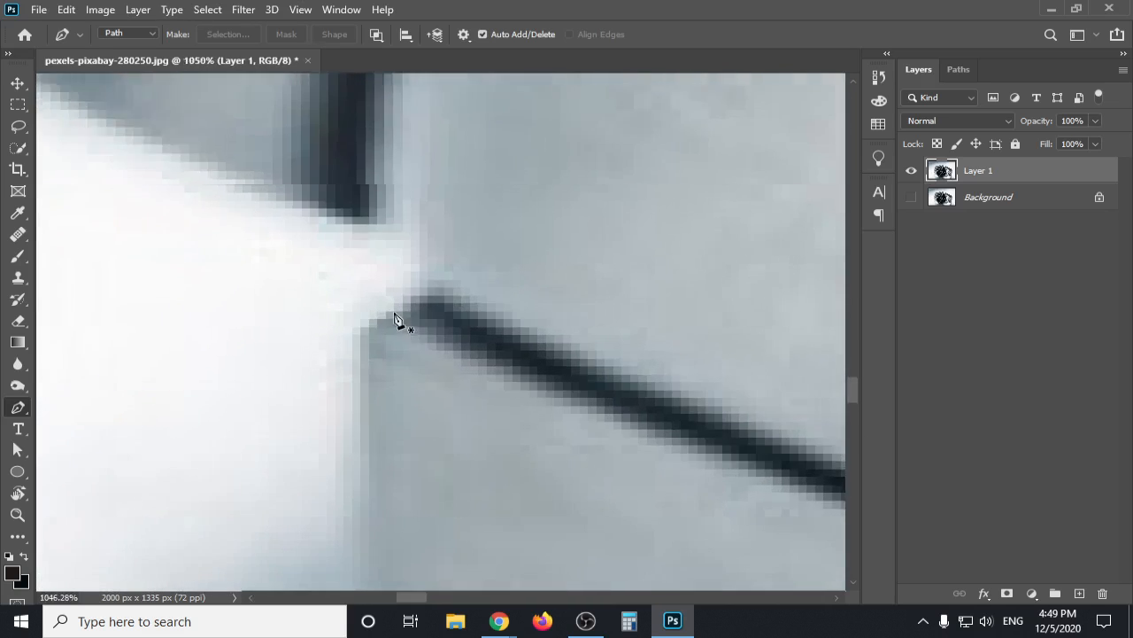
key("Print")
mouse_move(225, 136)
left_mouse_down()
mouse_move(526, 362)
mouse_move(620, 416)
left_mouse_up()
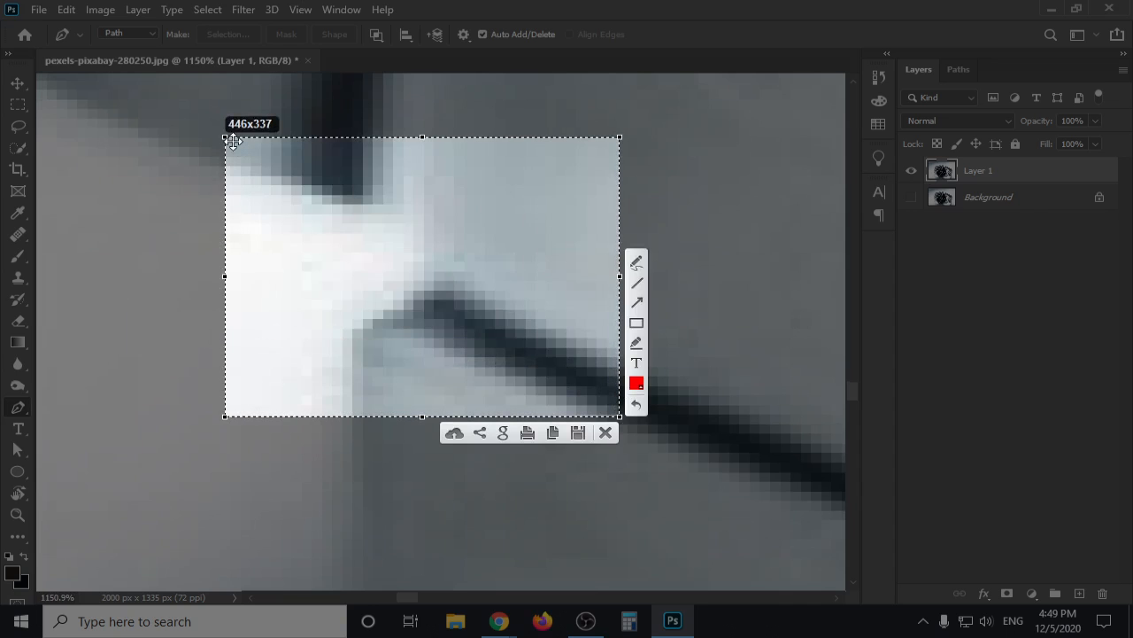
left_click_drag(225, 136, 147, 107)
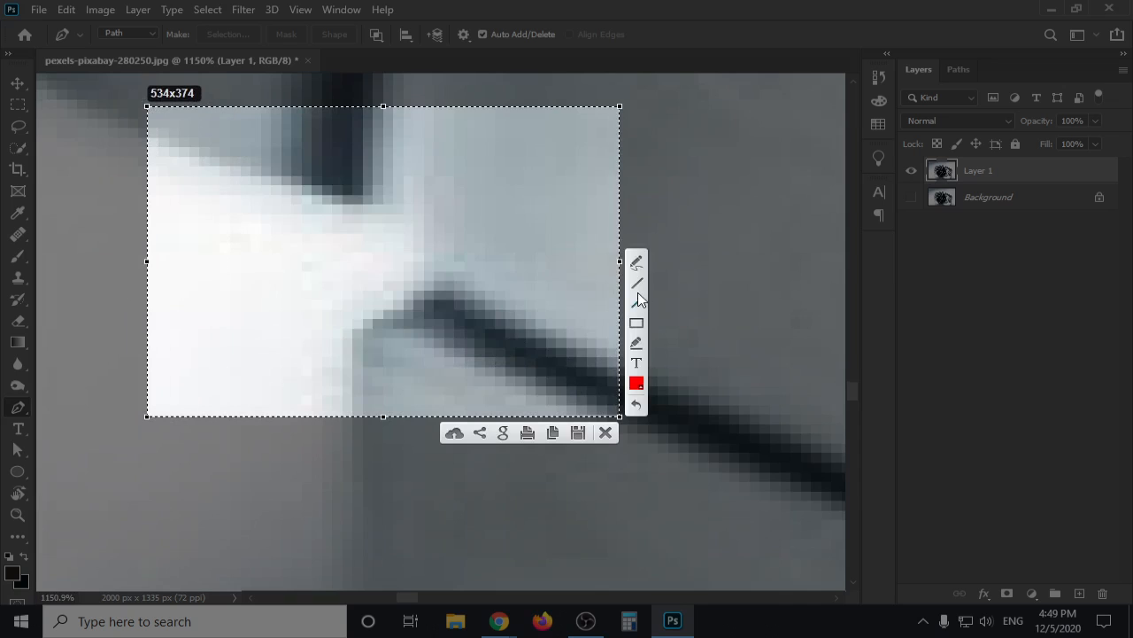
left_click(634, 263)
key("Escape")
Mark the lug corner with two red arrows and freehand strokes on a screen capture, and discard the capture.
scroll(358, 329, "up", 3)
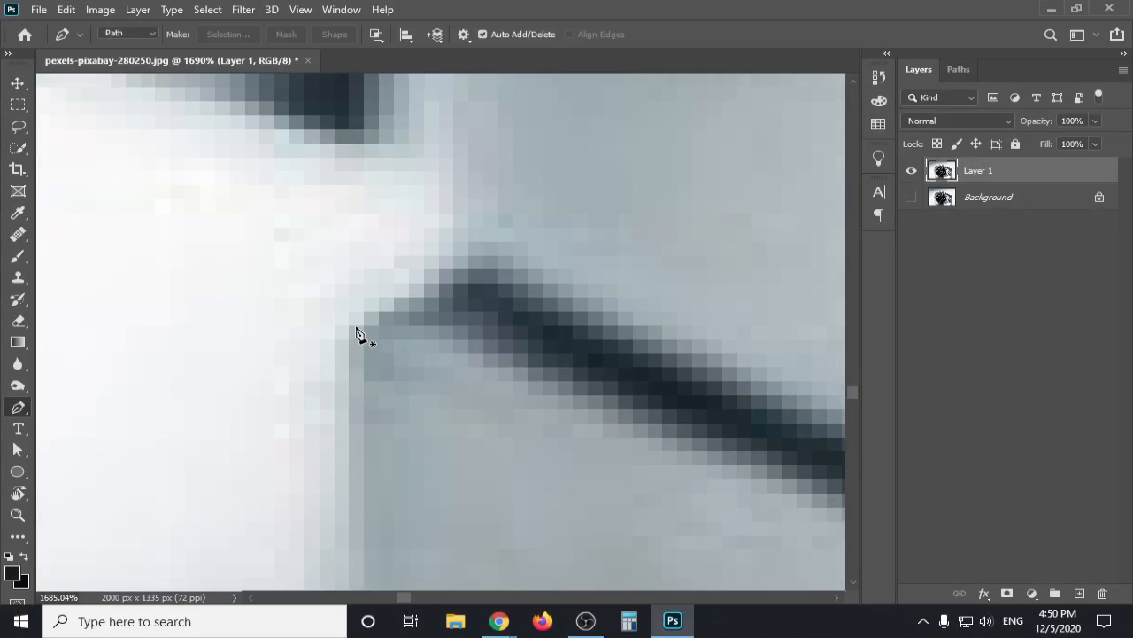
key("Print")
left_click_drag(197, 201, 567, 430)
left_click(585, 277)
left_click(387, 304)
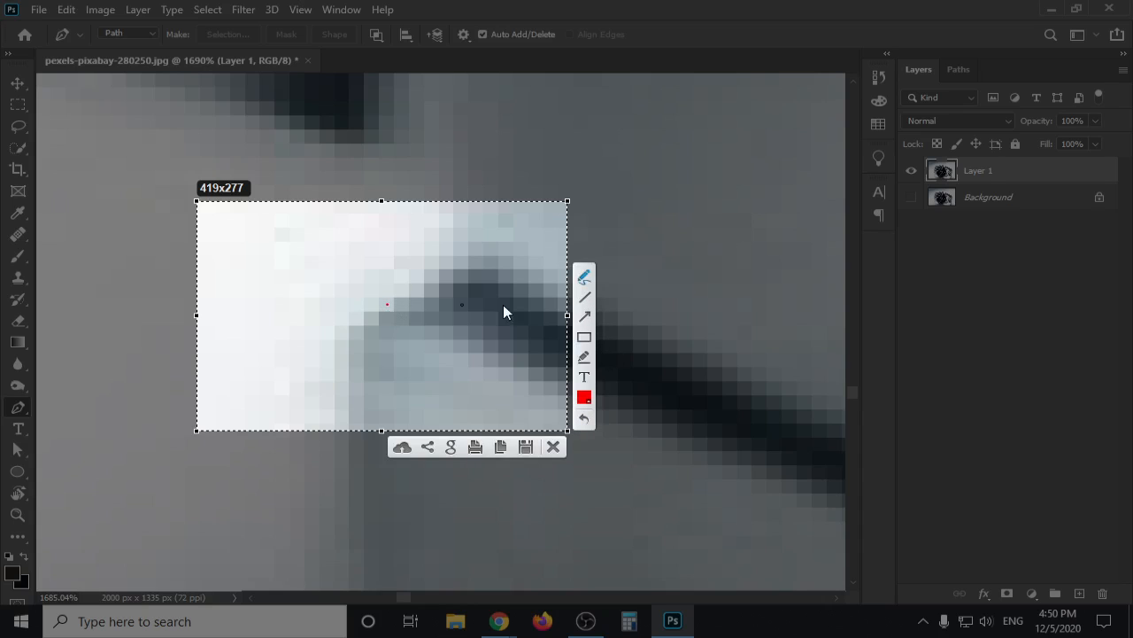
left_click(584, 316)
left_click_drag(549, 275, 387, 304)
left_click_drag(307, 235, 374, 302)
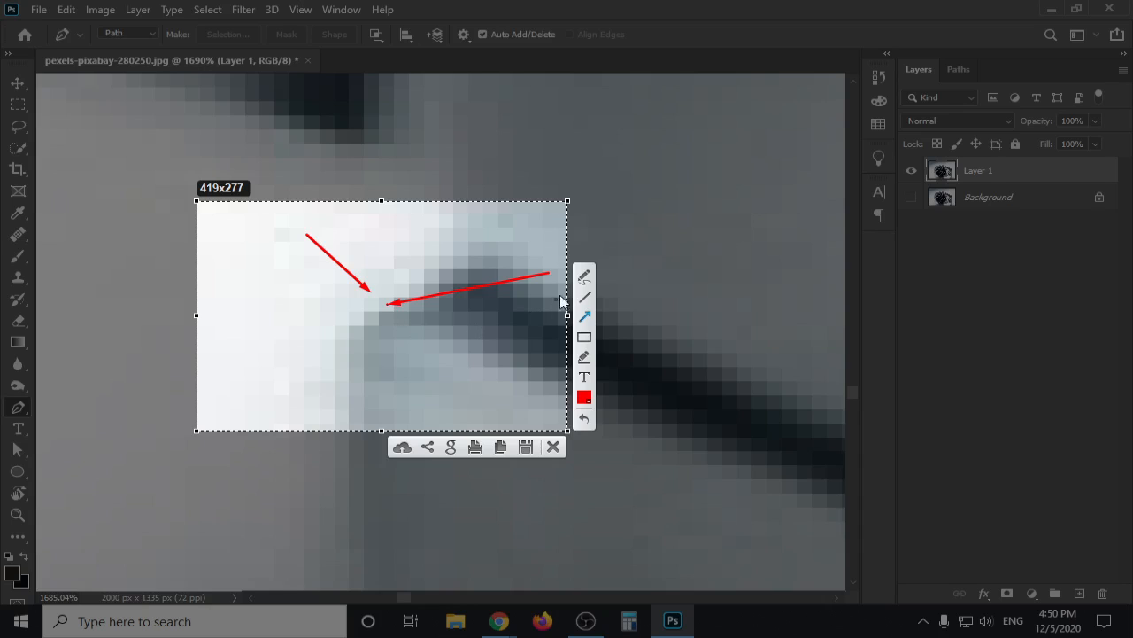
left_click_drag(387, 328, 391, 337)
left_click(375, 335)
mouse_move(353, 338)
left_mouse_down()
mouse_move(386, 305)
mouse_move(351, 290)
mouse_move(325, 318)
mouse_move(339, 336)
mouse_move(343, 306)
left_mouse_up()
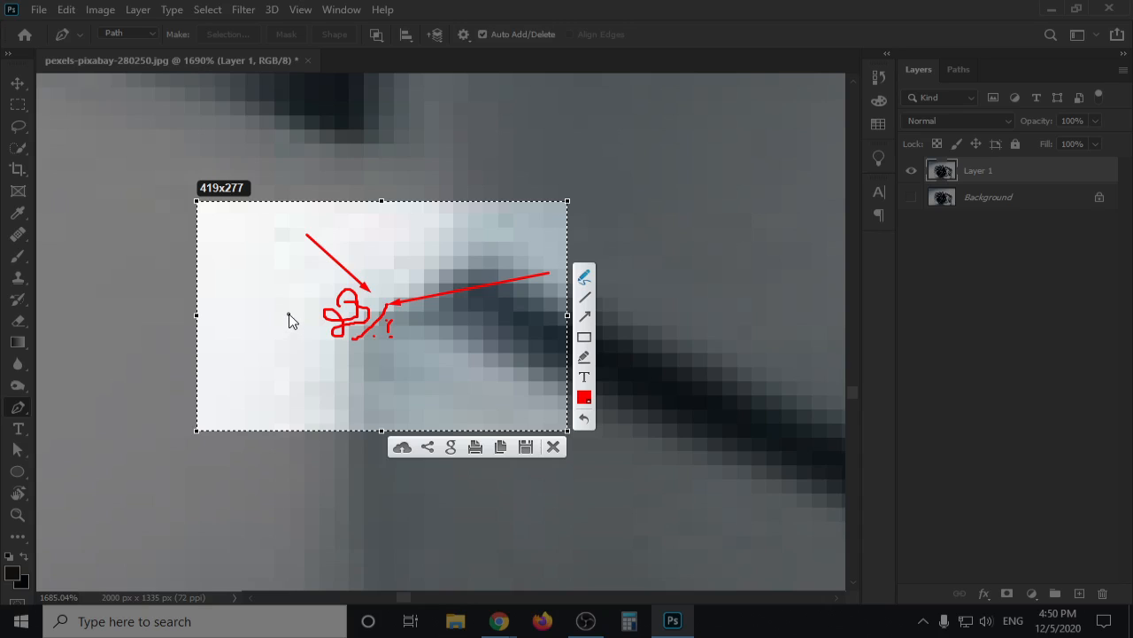
key("Escape")
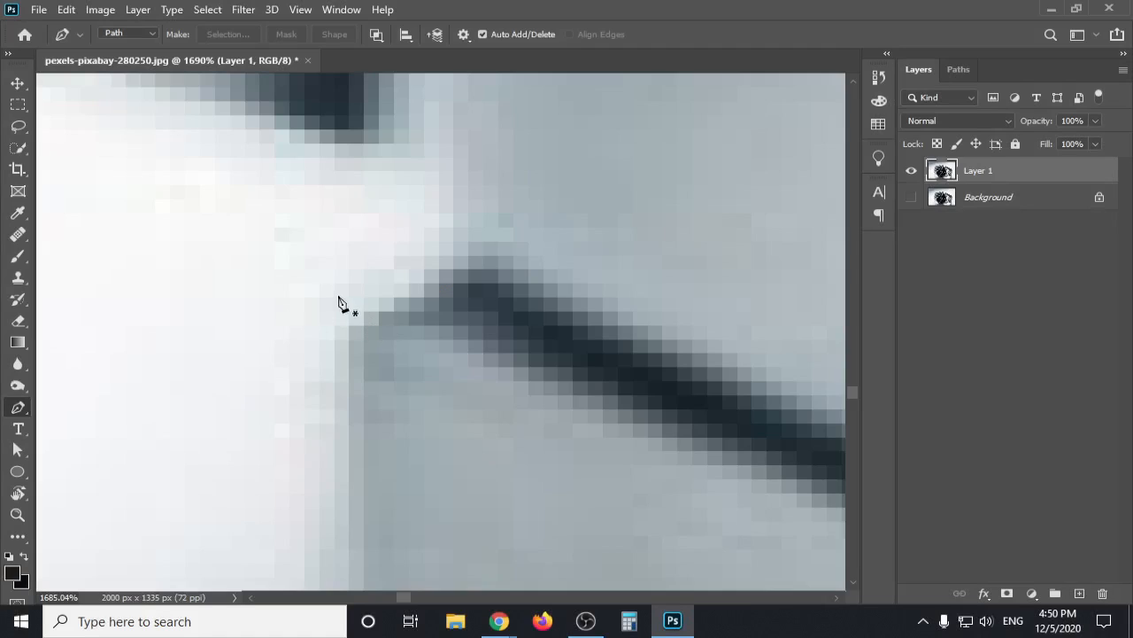
Capture a larger area around the lug corner, add a freehand mark at its edge, and discard the capture.
key("Print")
left_click_drag(145, 123, 690, 482)
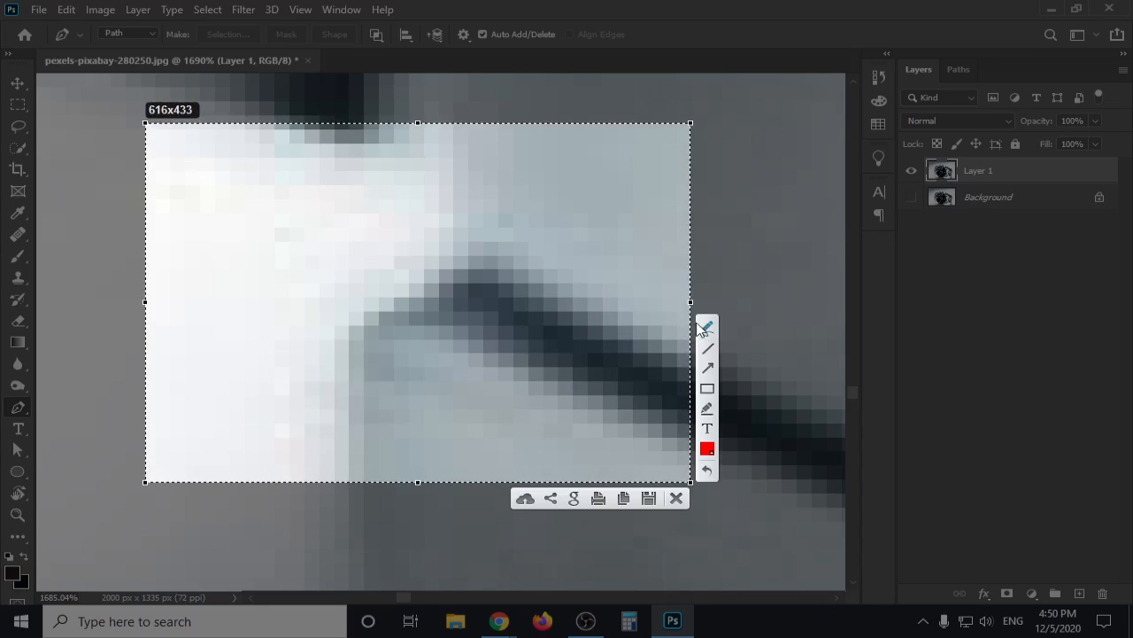
left_click(708, 329)
left_click_drag(375, 317, 370, 317)
key("Escape")
Sketch two diagonal red cutting lines and X marks over the enlarged edge pixels on a screen capture, and discard it.
scroll(363, 320, "up", 5)
scroll(358, 322, "up", 2)
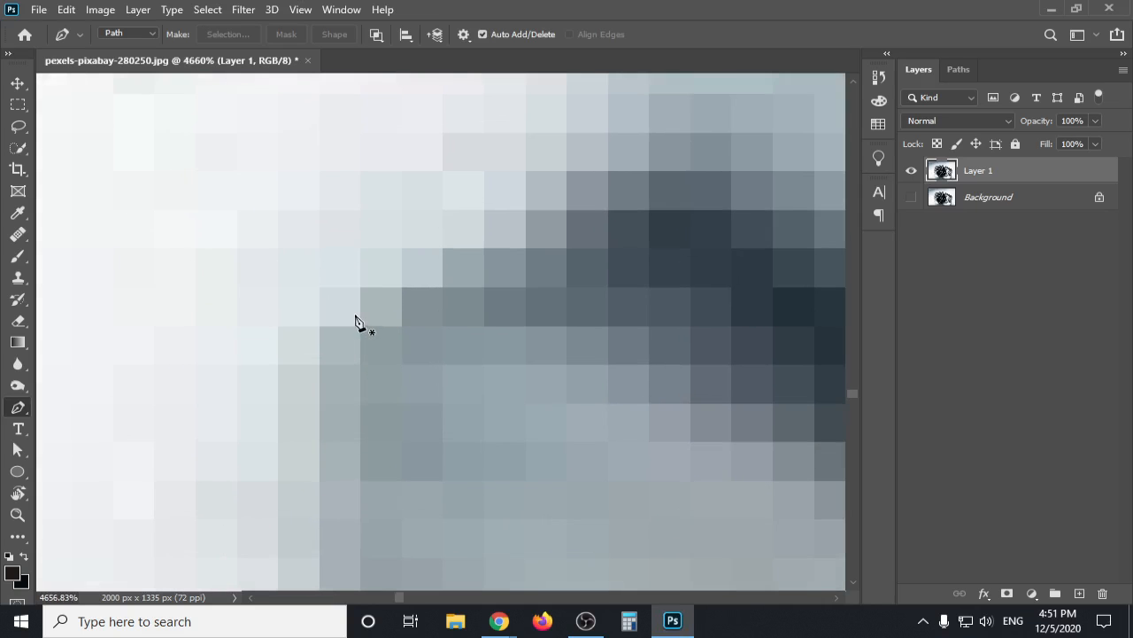
key("Print")
left_click_drag(131, 116, 691, 485)
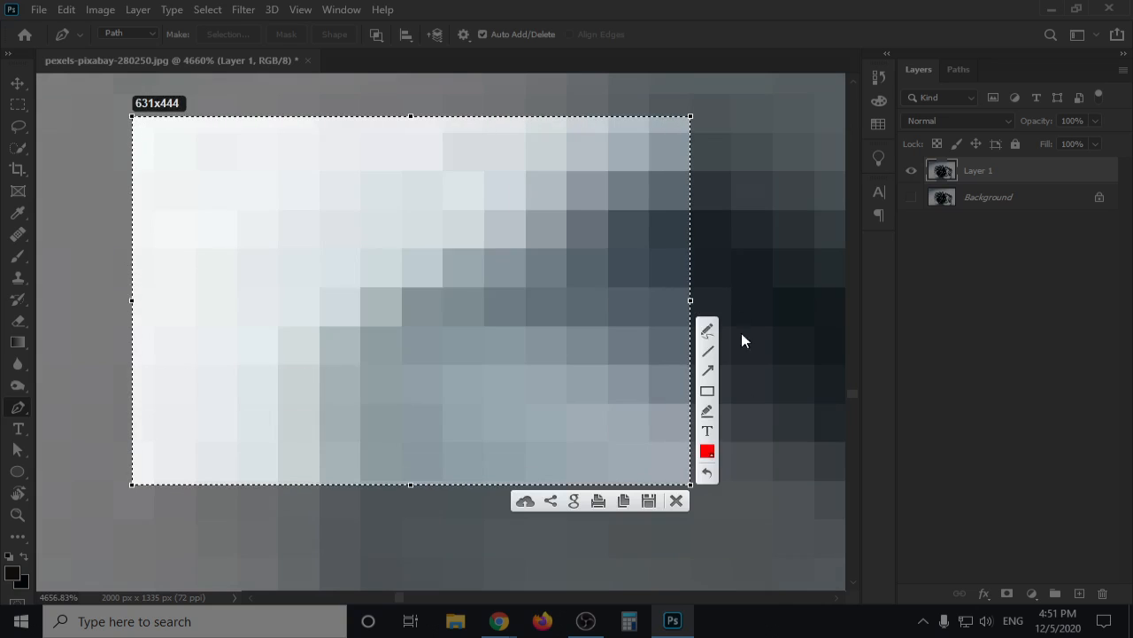
left_click(707, 332)
mouse_move(563, 143)
left_mouse_down()
mouse_move(440, 252)
mouse_move(345, 366)
left_mouse_up()
left_click_drag(281, 445, 282, 444)
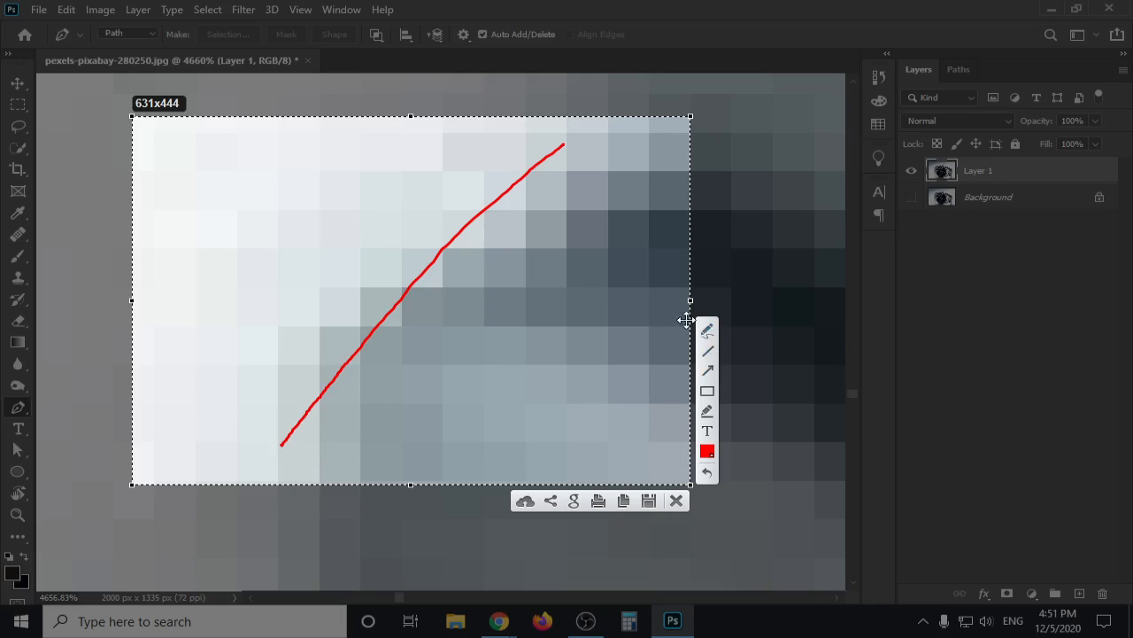
mouse_move(471, 261)
left_mouse_down()
mouse_move(454, 287)
mouse_move(461, 273)
mouse_move(473, 289)
left_mouse_up()
left_click_drag(414, 253, 448, 294)
mouse_move(380, 217)
left_mouse_down()
mouse_move(370, 245)
mouse_move(387, 242)
left_mouse_up()
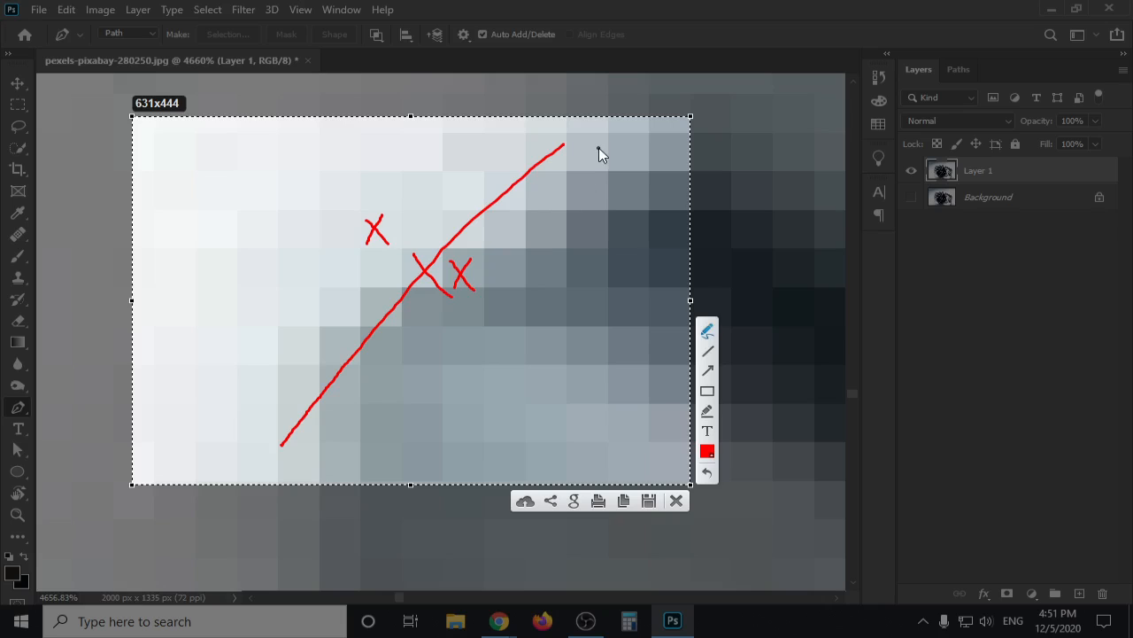
left_click_drag(599, 148, 494, 221)
left_click_drag(397, 352, 381, 375)
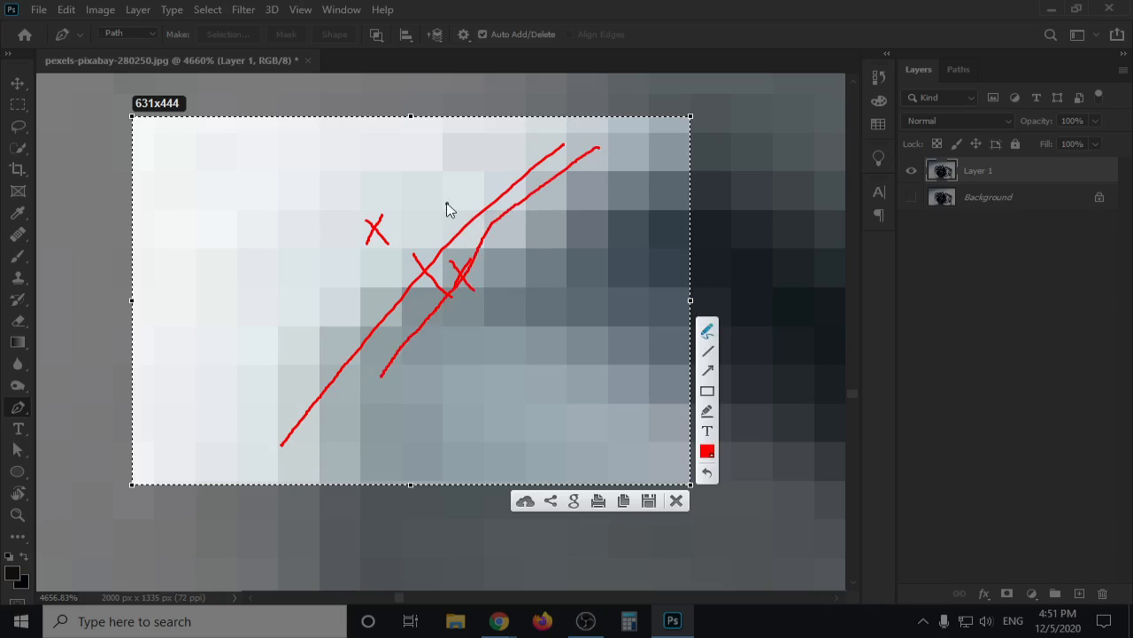
mouse_move(297, 184)
left_mouse_down()
mouse_move(294, 206)
mouse_move(291, 187)
mouse_move(311, 205)
left_mouse_up()
key("Escape")
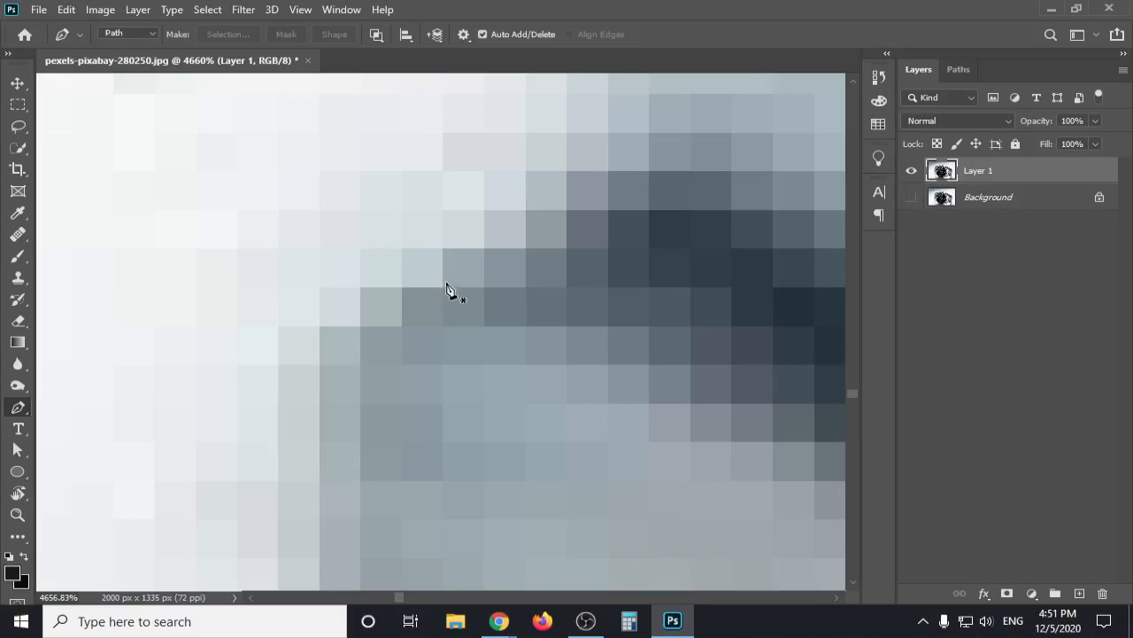
Inspect the edge where the lower-left lug meets the round watch case.
scroll(436, 295, "down", 10)
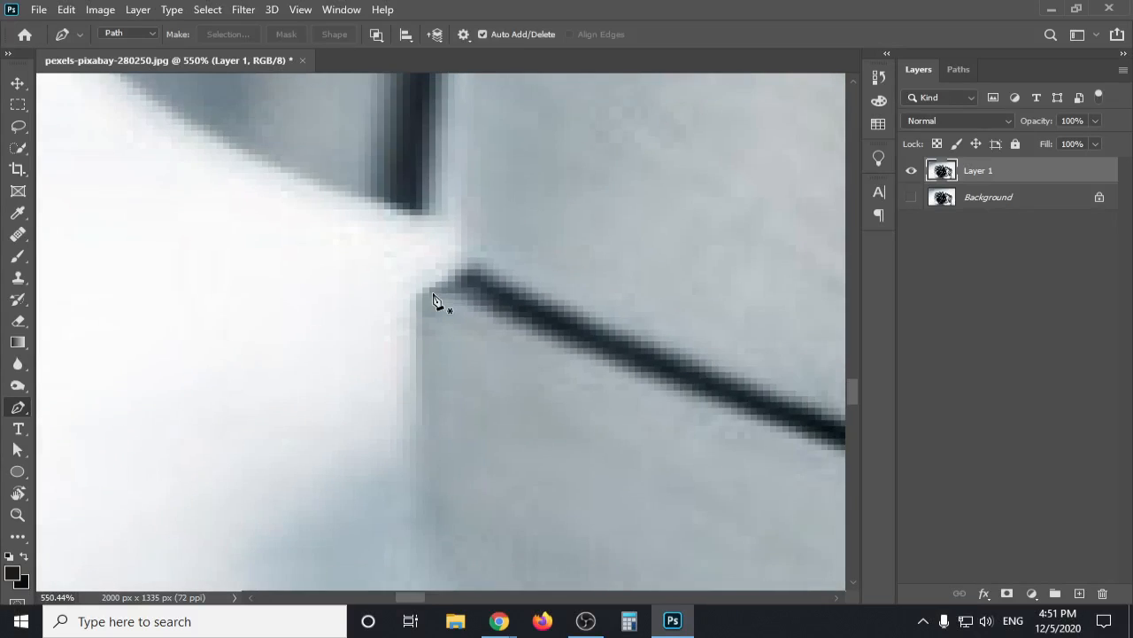
scroll(447, 389, "down", 8)
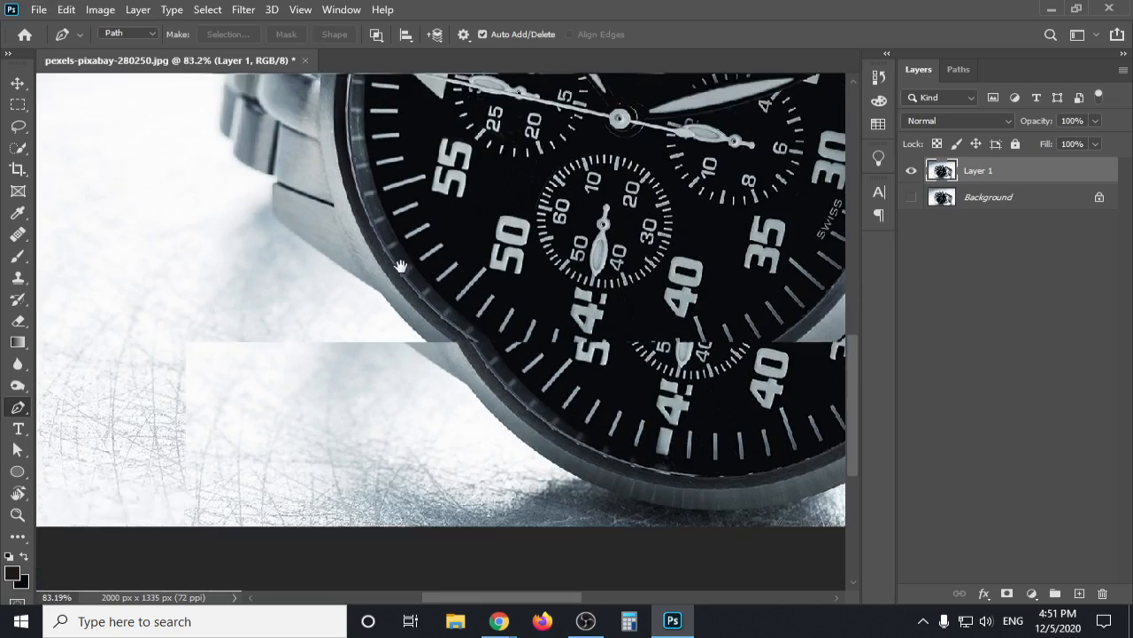
scroll(405, 257, "down", 3)
scroll(405, 257, "right", 3)
scroll(314, 216, "up", 8)
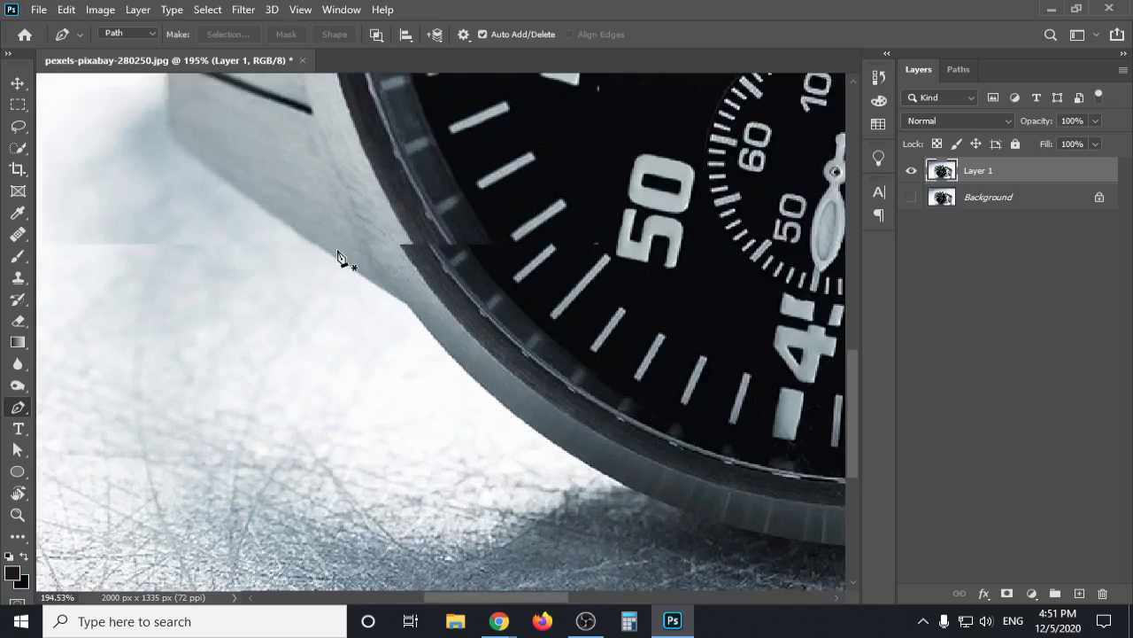
scroll(478, 361, "up", 8)
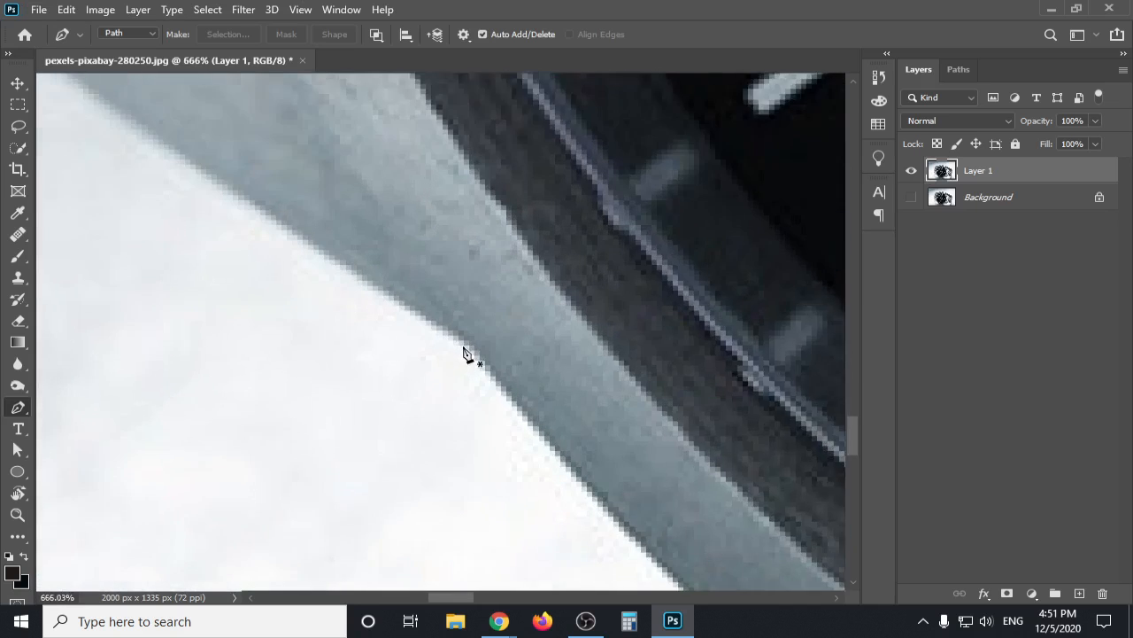
Start a path where the lower-left lug meets the watch case and curve it along the lug's lower edge.
scroll(479, 390, "up", 3)
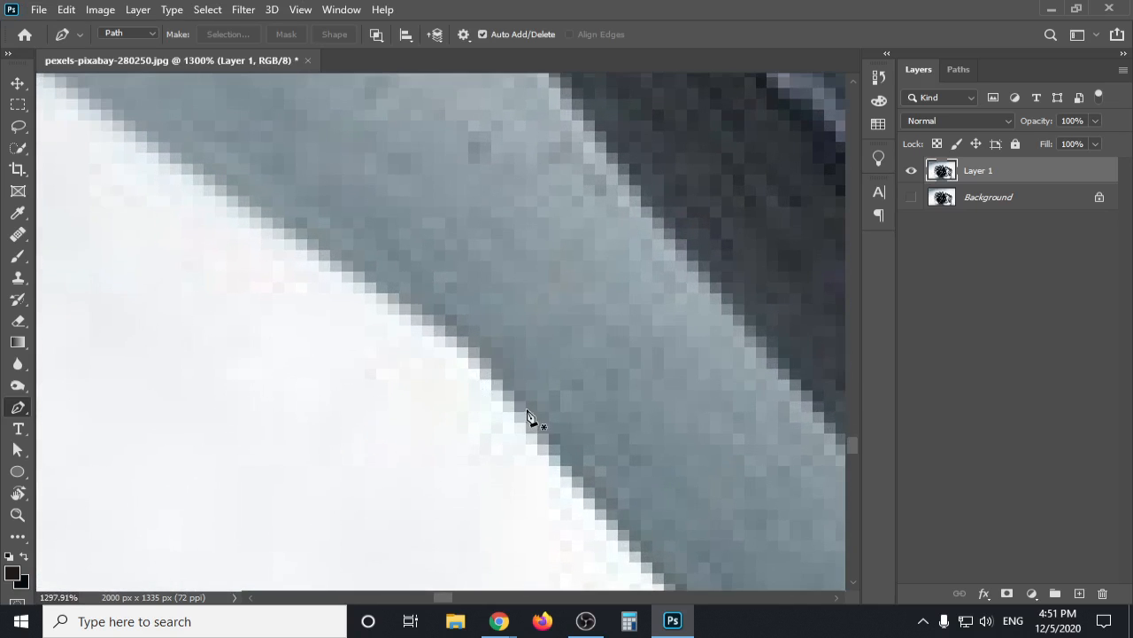
left_click(536, 423)
left_click(471, 337)
left_click_drag(353, 271, 277, 230)
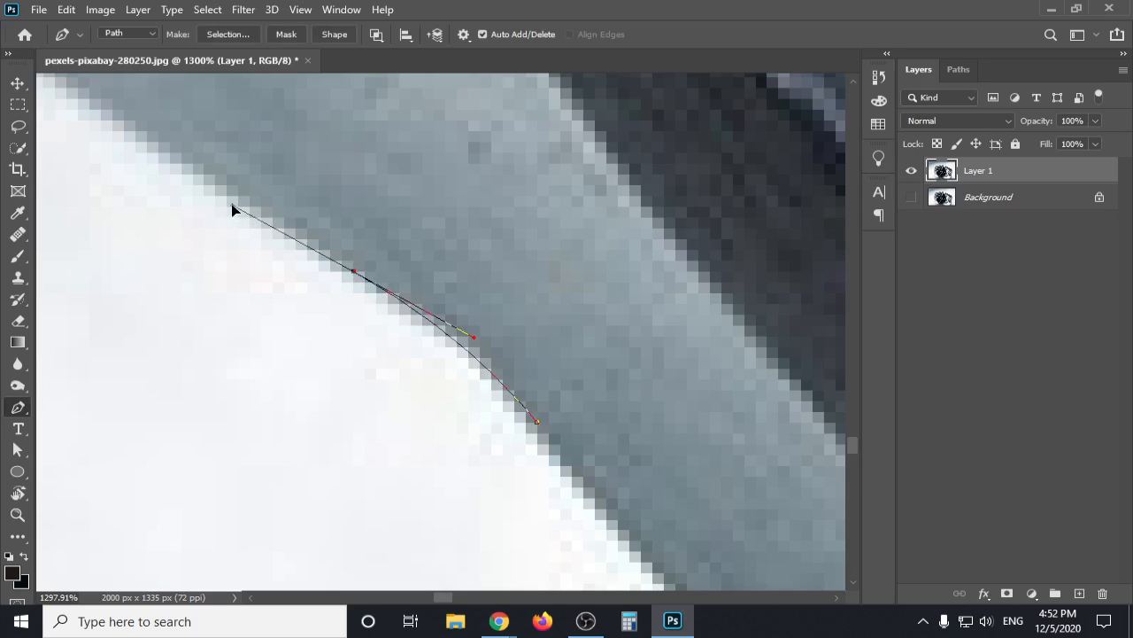
Adjust the corner curve's direction handle until the path follows the edge pixels between the case and the lug.
scroll(506, 403, "up", 3)
scroll(507, 403, "up", 6)
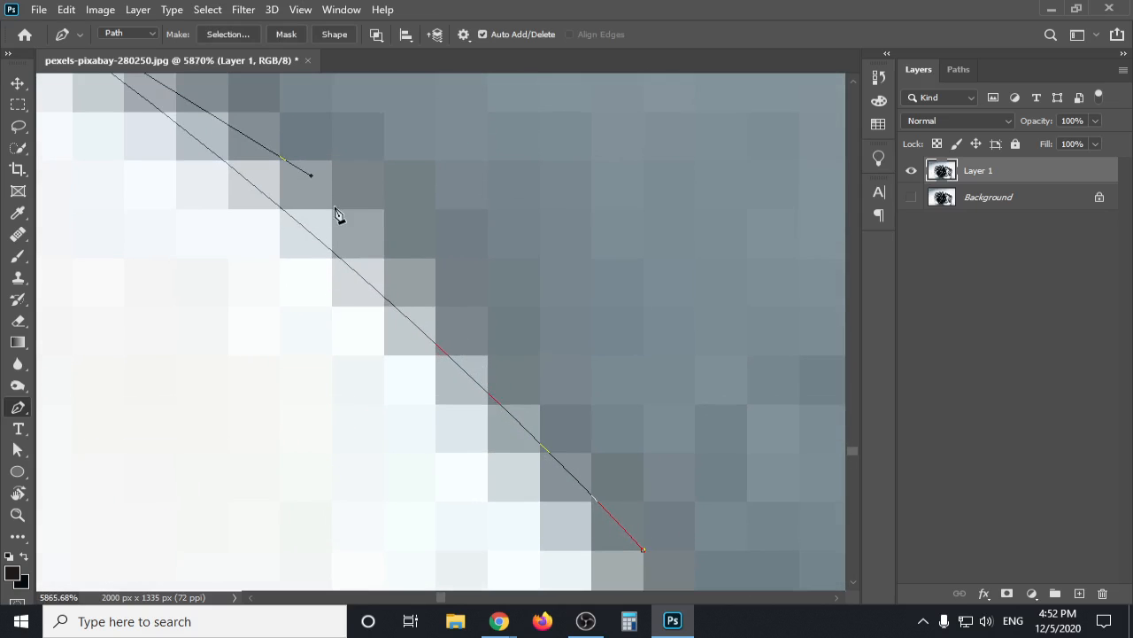
left_click_drag(312, 181, 527, 184)
key("ctrl+z")
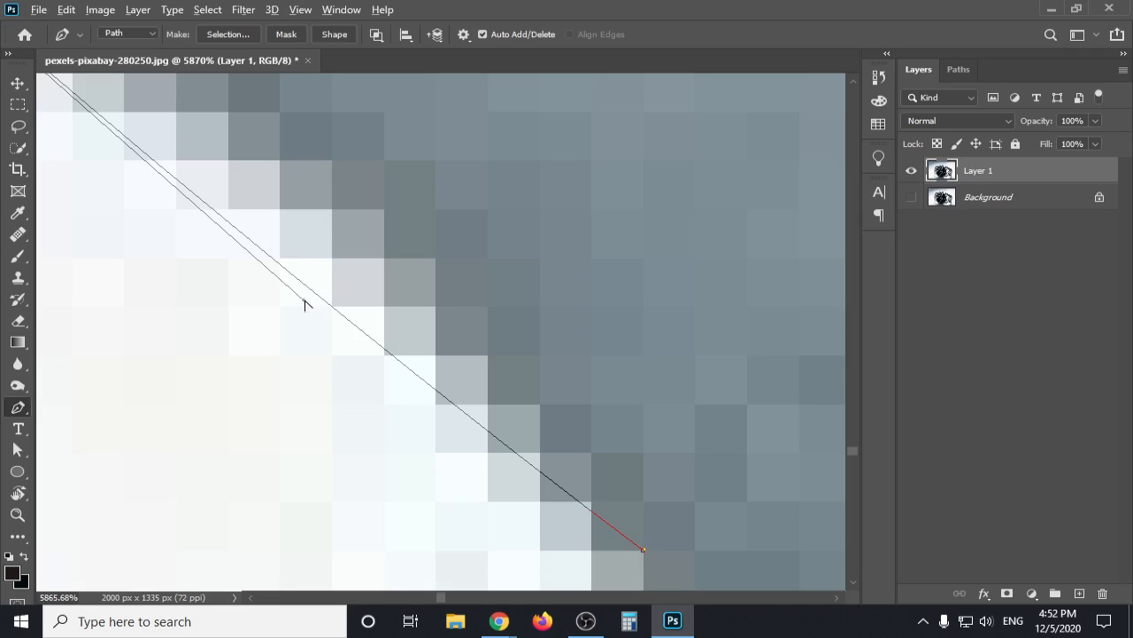
left_click_drag(309, 303, 477, 285)
scroll(435, 311, "down", 5)
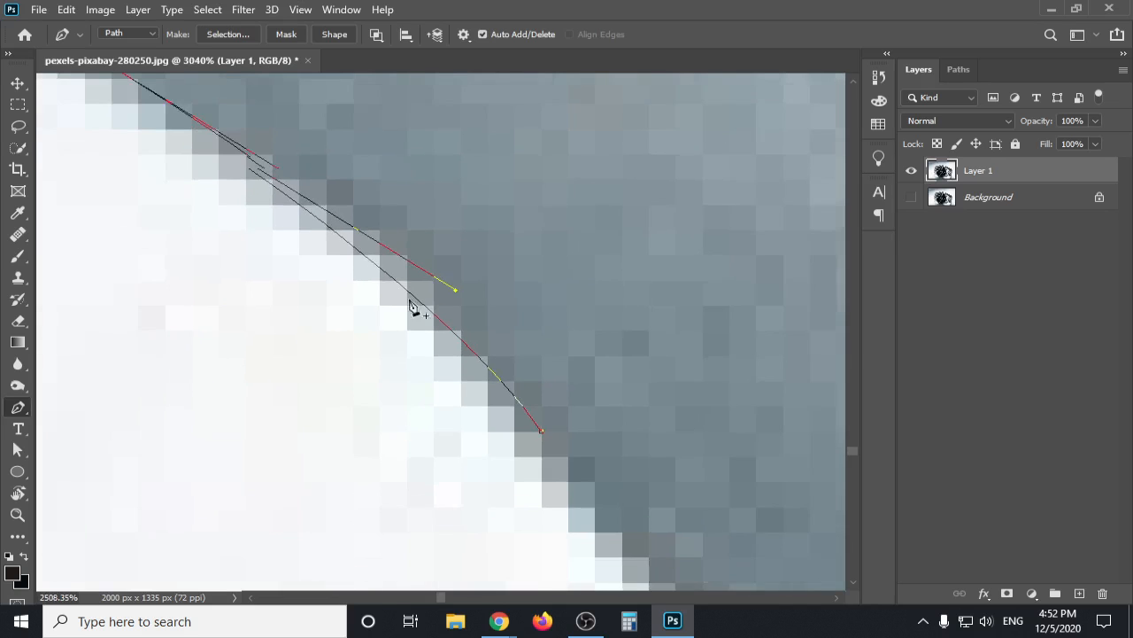
left_click_drag(342, 302, 498, 482)
scroll(381, 403, "down", 5)
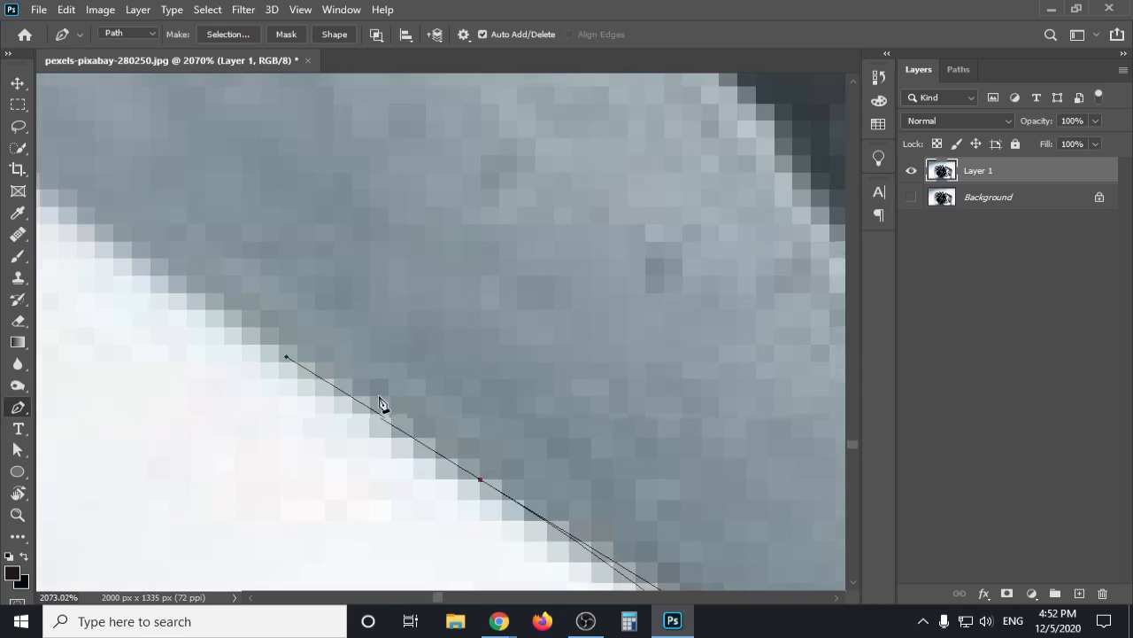
scroll(376, 413, "down", 3)
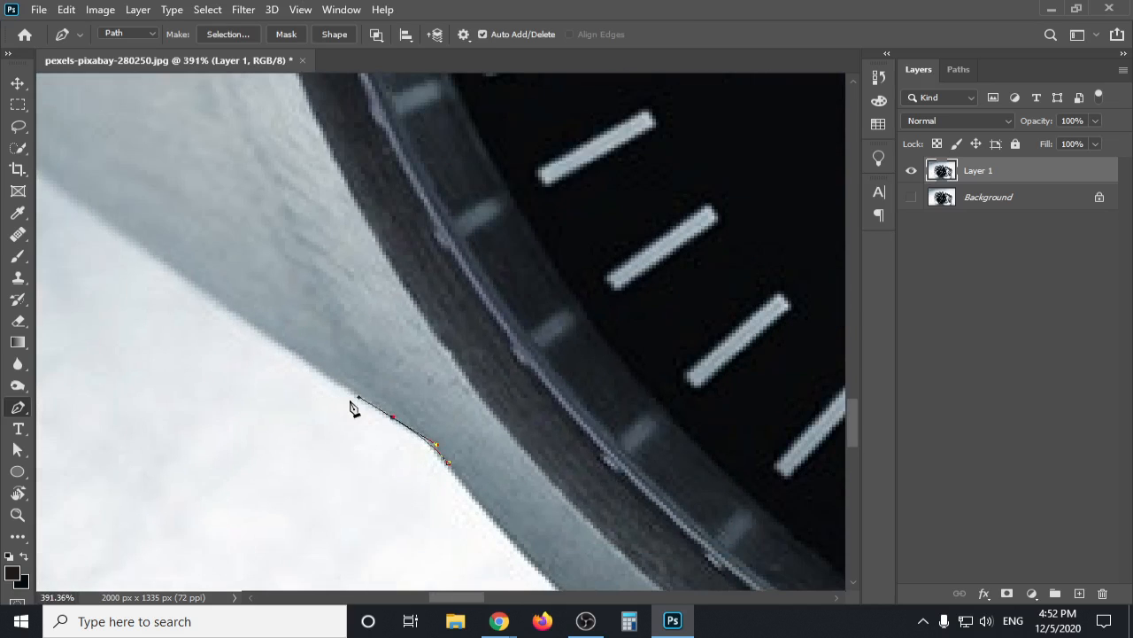
Extend the path along the lug's lower edge to its lower-left corner, ending with a short curved anchor point.
scroll(350, 405, "down", 3)
scroll(310, 397, "up", 5)
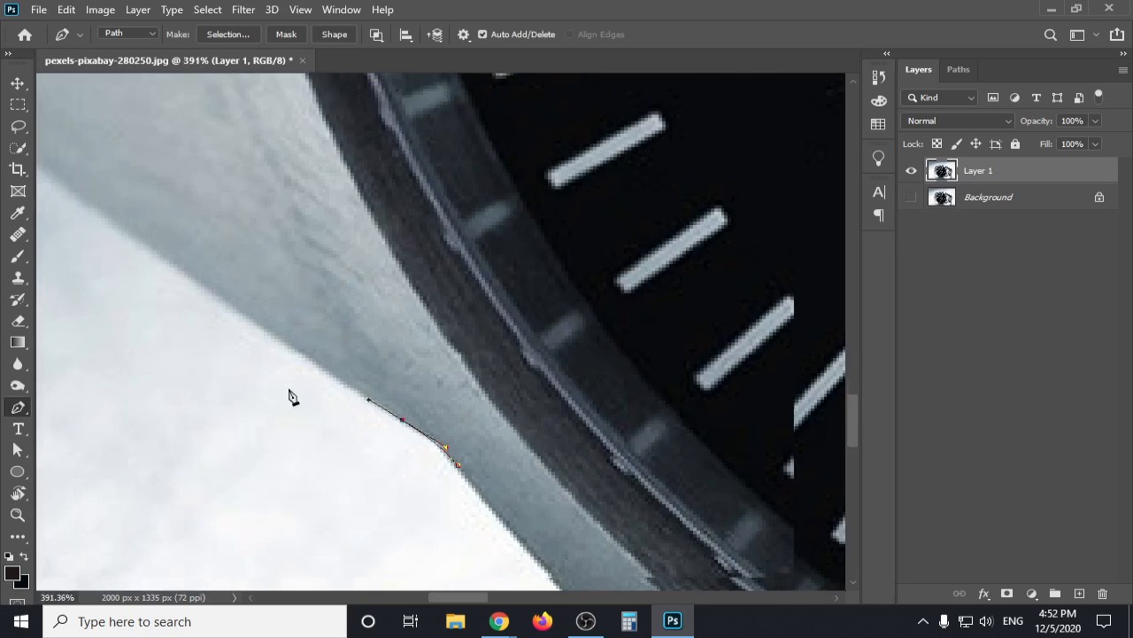
left_click_drag(146, 247, 97, 224)
left_click_drag(192, 242, 798, 456)
scroll(659, 426, "down", 5)
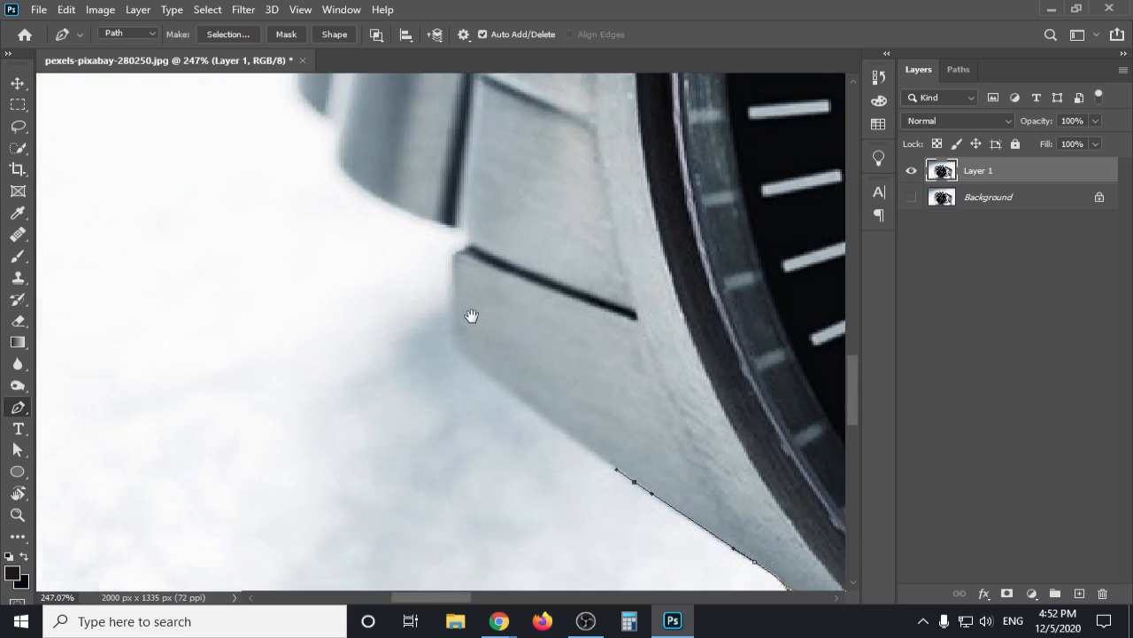
left_click_drag(454, 365, 443, 348)
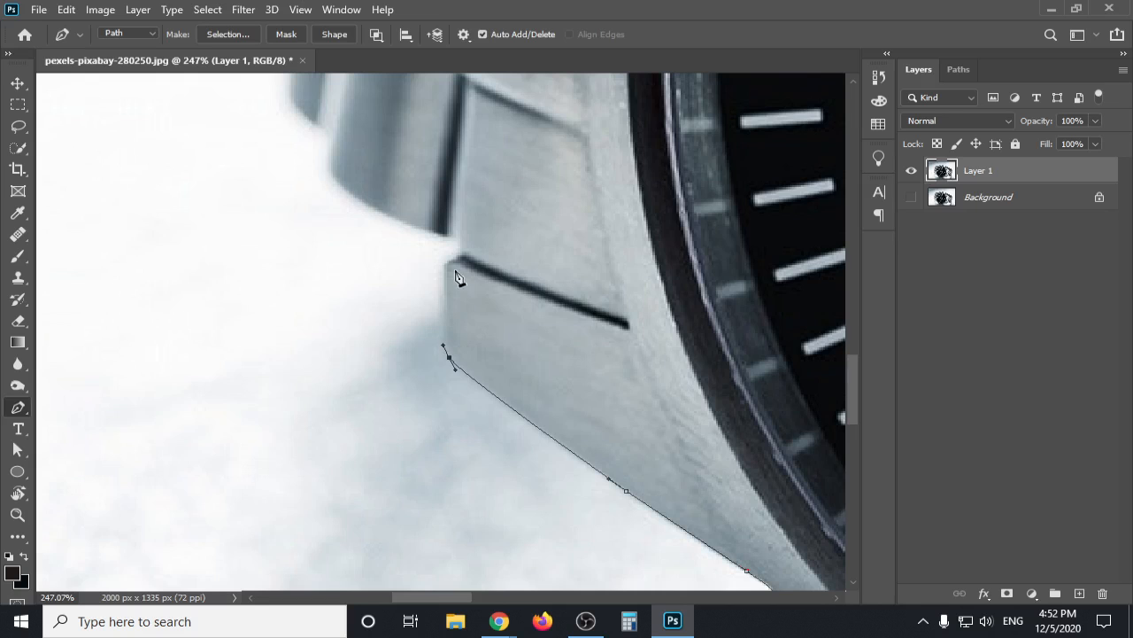
Continue the path up the lug's outer side and around its upper corner to the end of the dark gap.
scroll(461, 316, "up", 5)
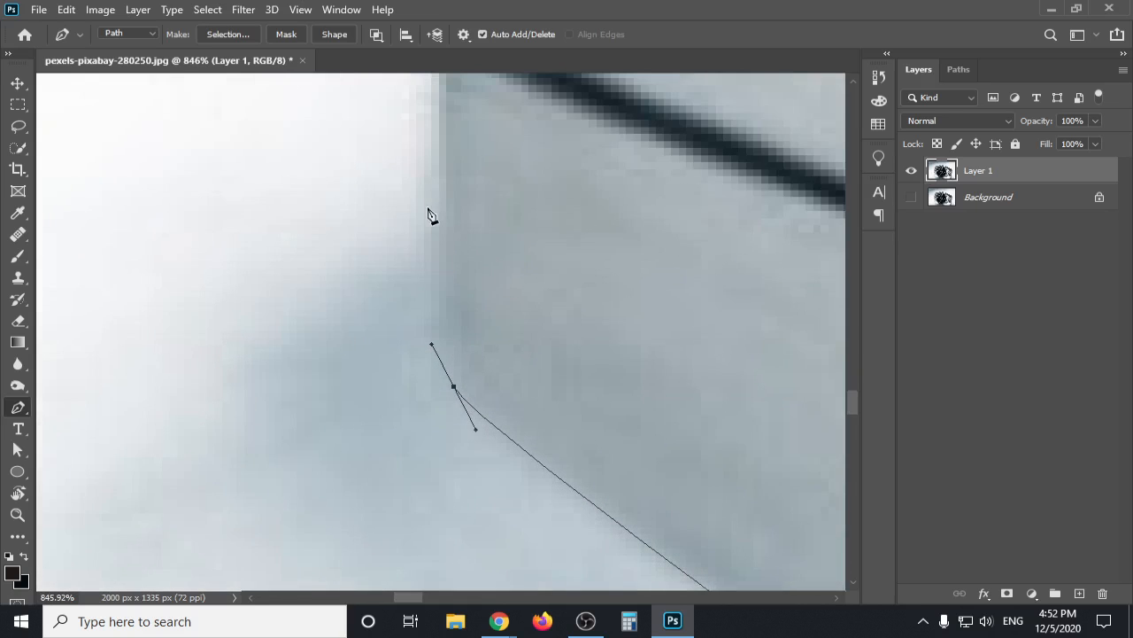
left_click(439, 261)
left_click_drag(461, 154, 430, 392)
left_click_drag(416, 311, 428, 307)
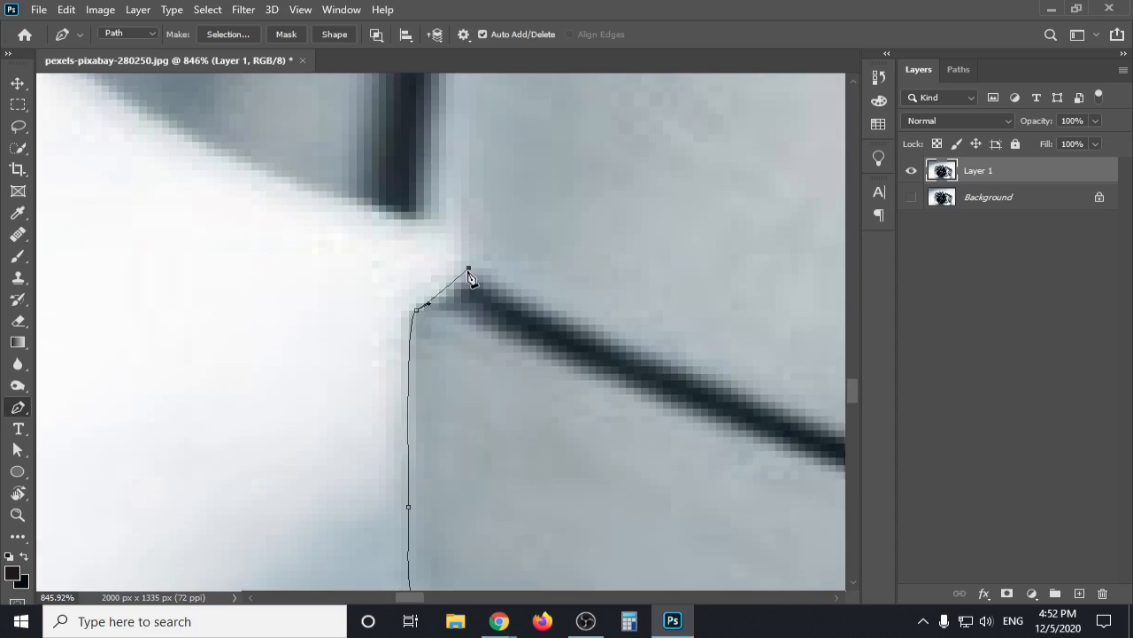
scroll(446, 234, "up", 2)
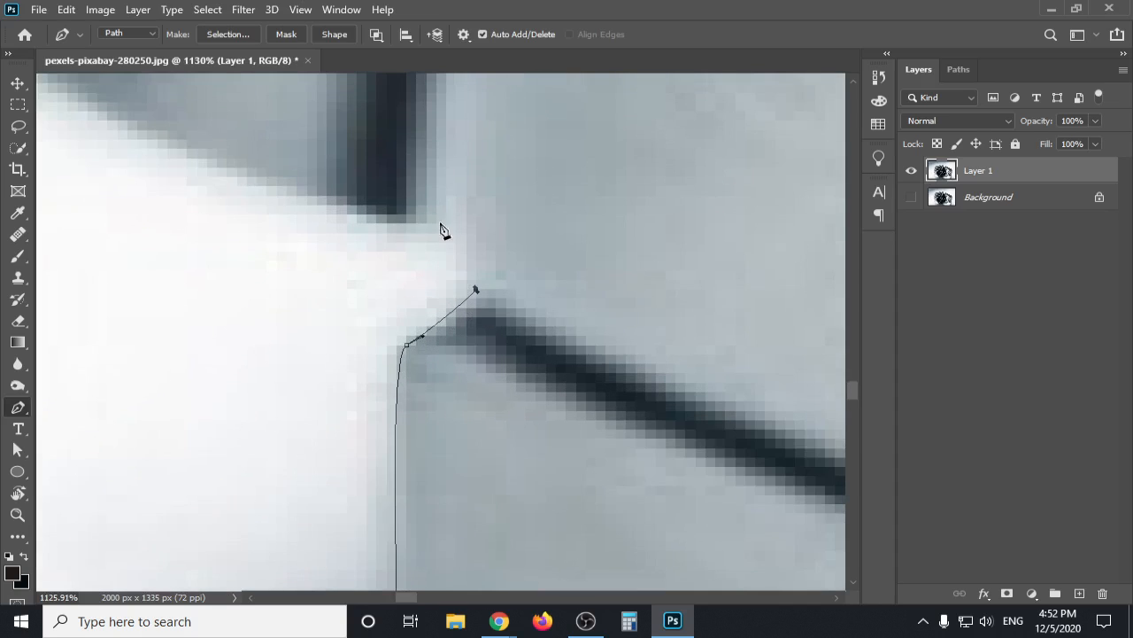
Trace the rounded lower edge of the adjoining bracelet link with curved anchor points up to its outer side.
left_click_drag(425, 224, 211, 163)
left_click_drag(301, 187, 625, 331)
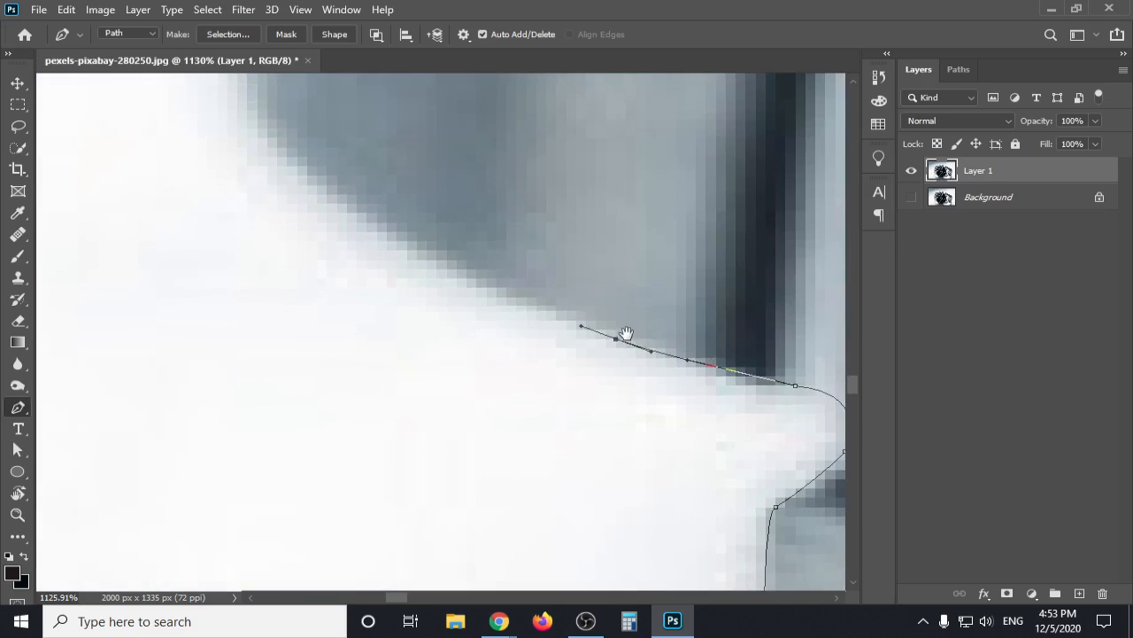
left_click_drag(428, 251, 426, 215)
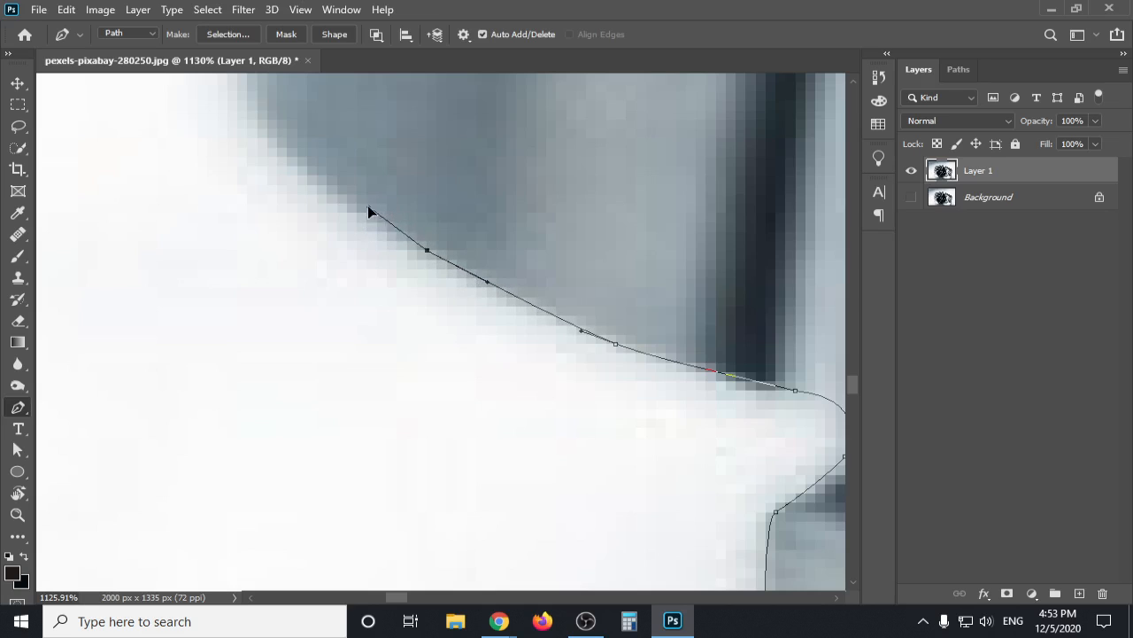
left_click(329, 196)
left_click_drag(324, 154, 468, 357)
left_click(396, 313)
left_click_drag(396, 315, 382, 263)
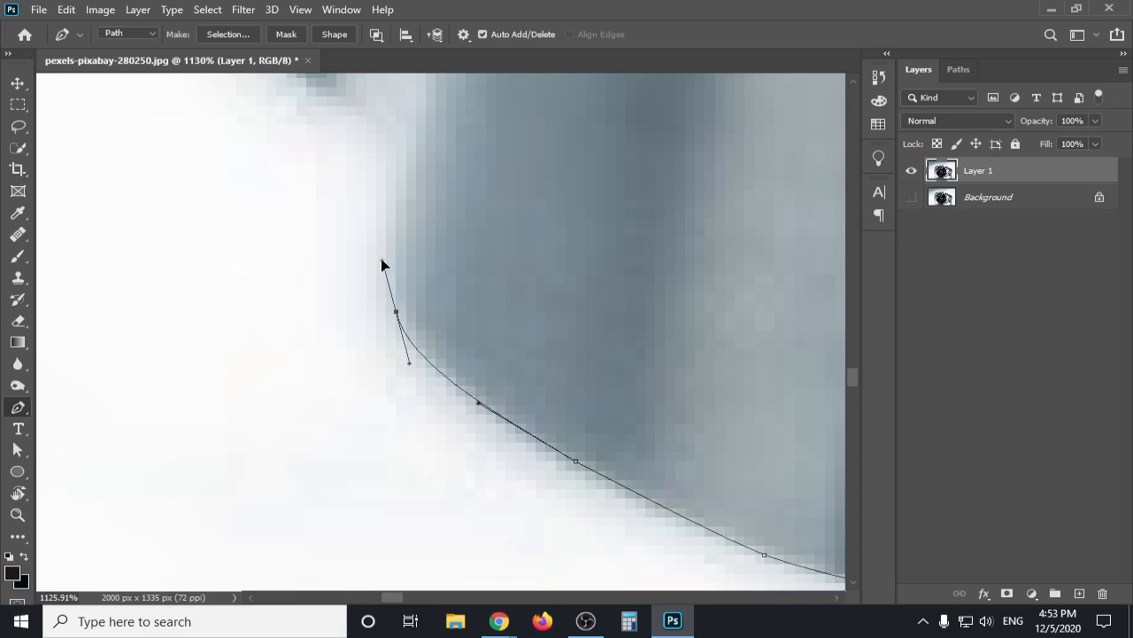
scroll(410, 256, "down", 3)
left_click_drag(399, 186, 534, 345)
left_click_drag(414, 289, 381, 229)
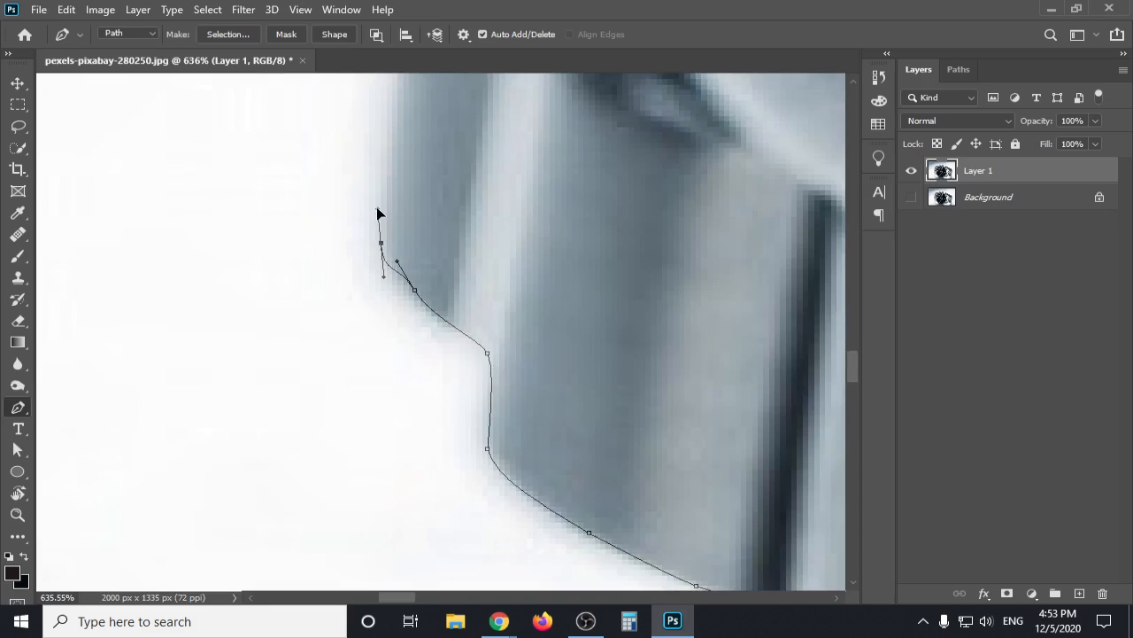
key("ctrl+z")
key("ctrl+z")
key("ctrl+z")
Curve the path around the next bracelet link's lower corner and up its outer side to the link's top.
left_click_drag(408, 288, 402, 279)
left_click(389, 205)
left_click_drag(389, 206, 392, 116)
scroll(392, 173, "down", 5)
left_click_drag(438, 174, 440, 258)
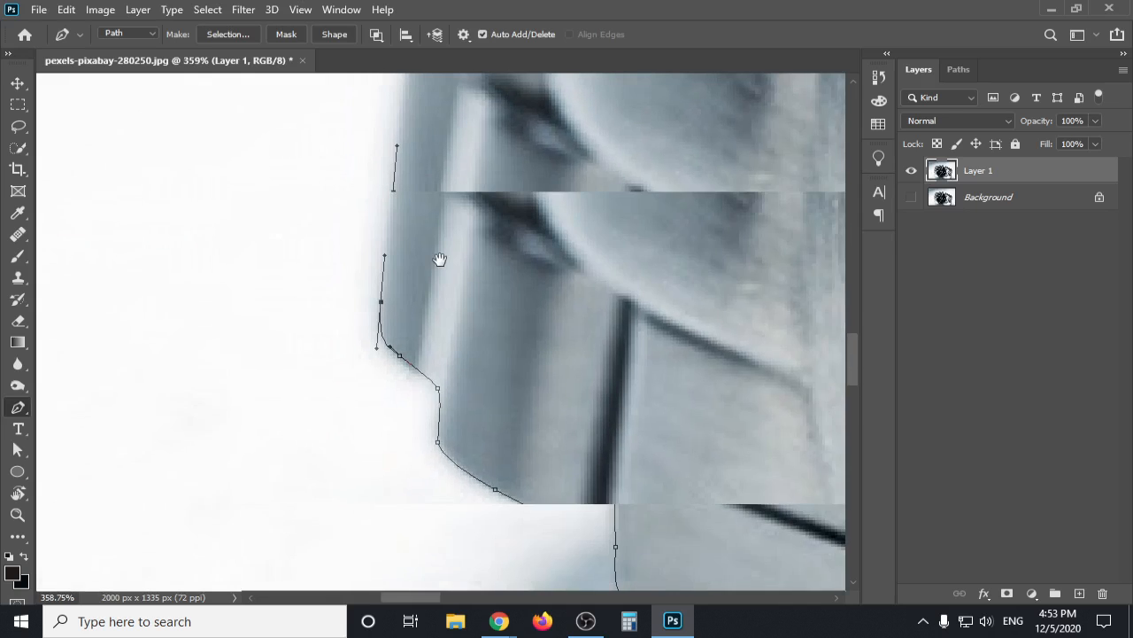
left_click_drag(399, 220, 395, 211)
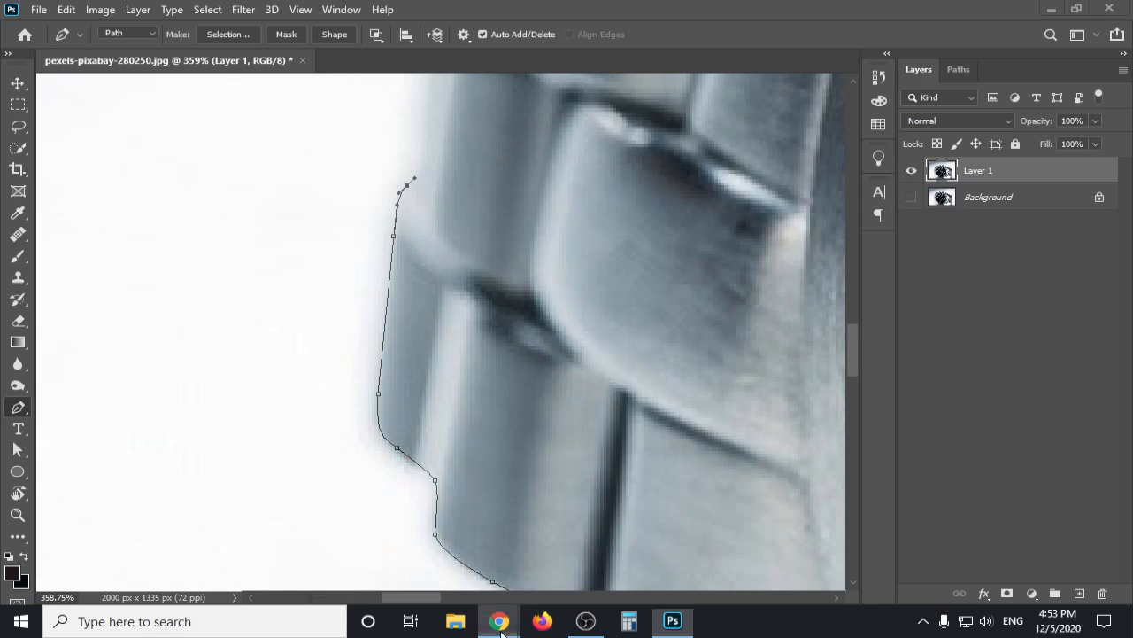
Switch to Chrome, open a new tab, and look through the hidden bookmarks for a Pen tool practice game.
mouse_move(500, 621)
left_click(431, 538)
left_click(954, 13)
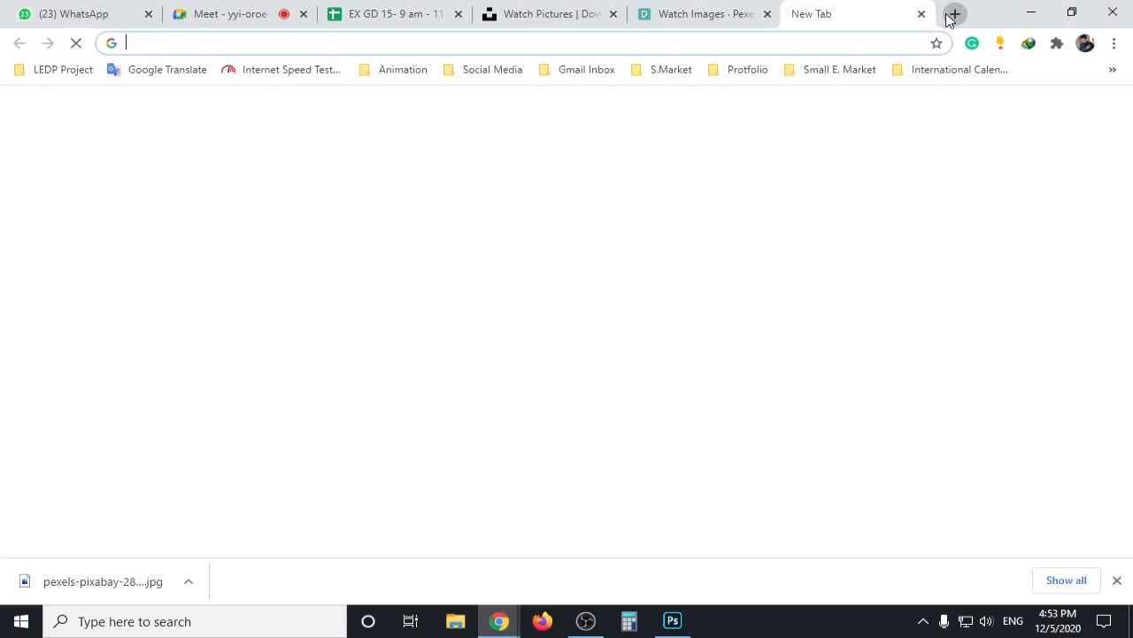
left_click(1114, 44)
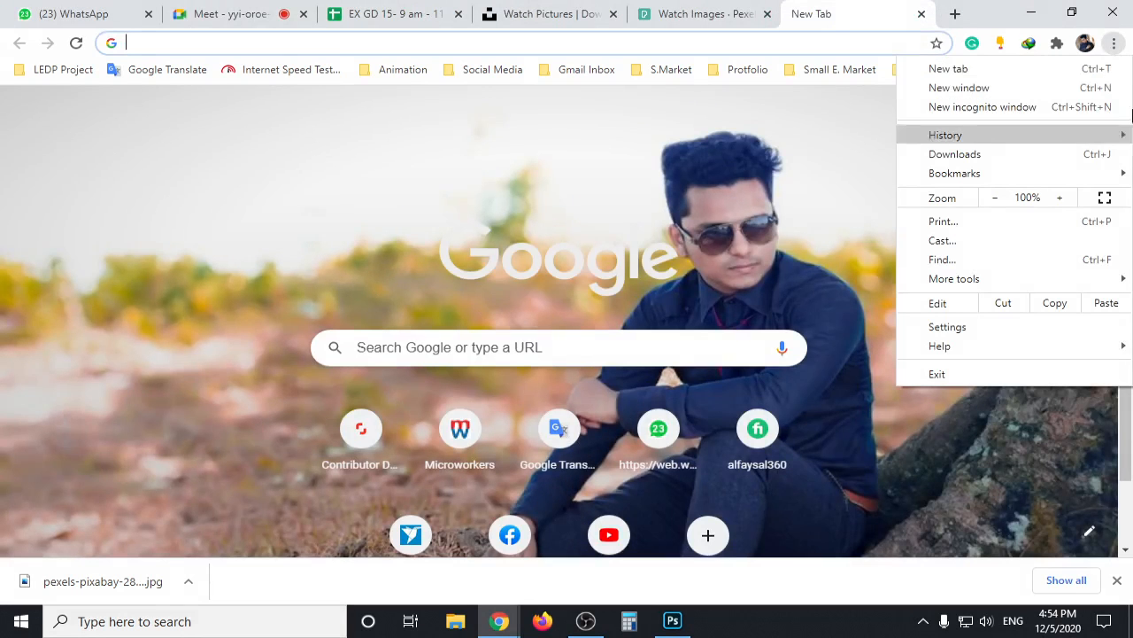
left_click(1114, 43)
left_click(1112, 69)
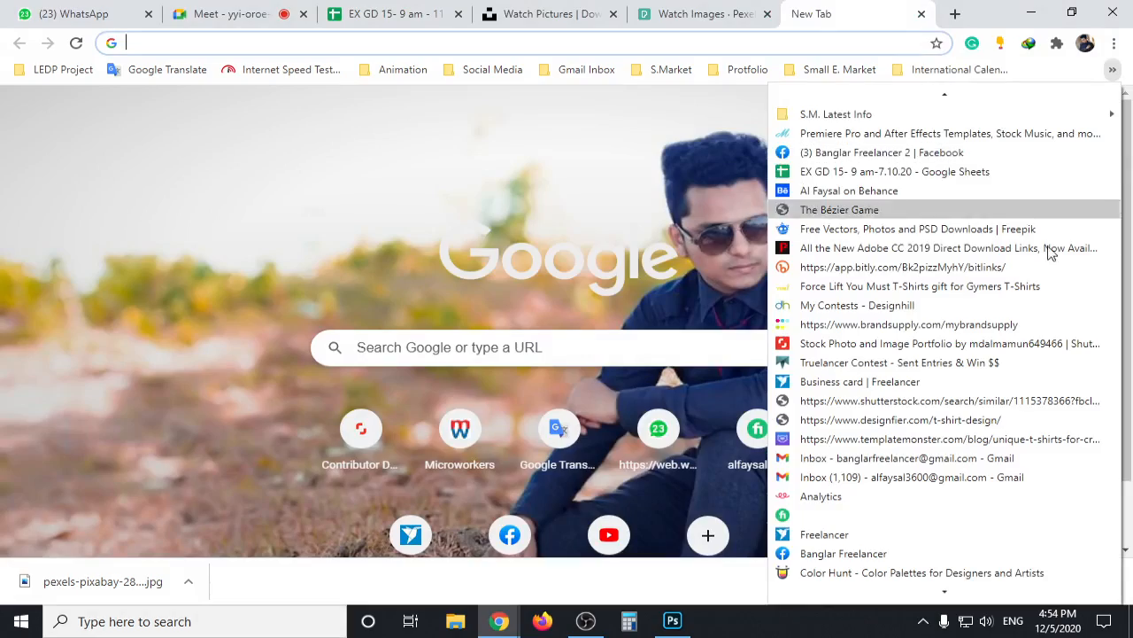
scroll(921, 426, "down", 10)
scroll(921, 443, "down", 15)
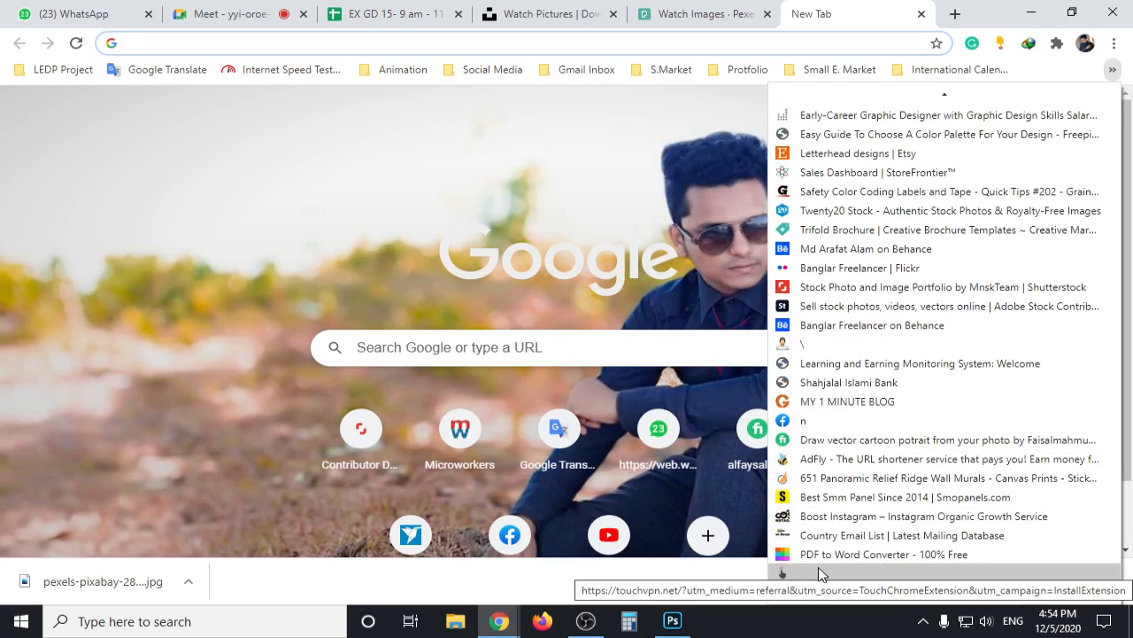
left_click(543, 37)
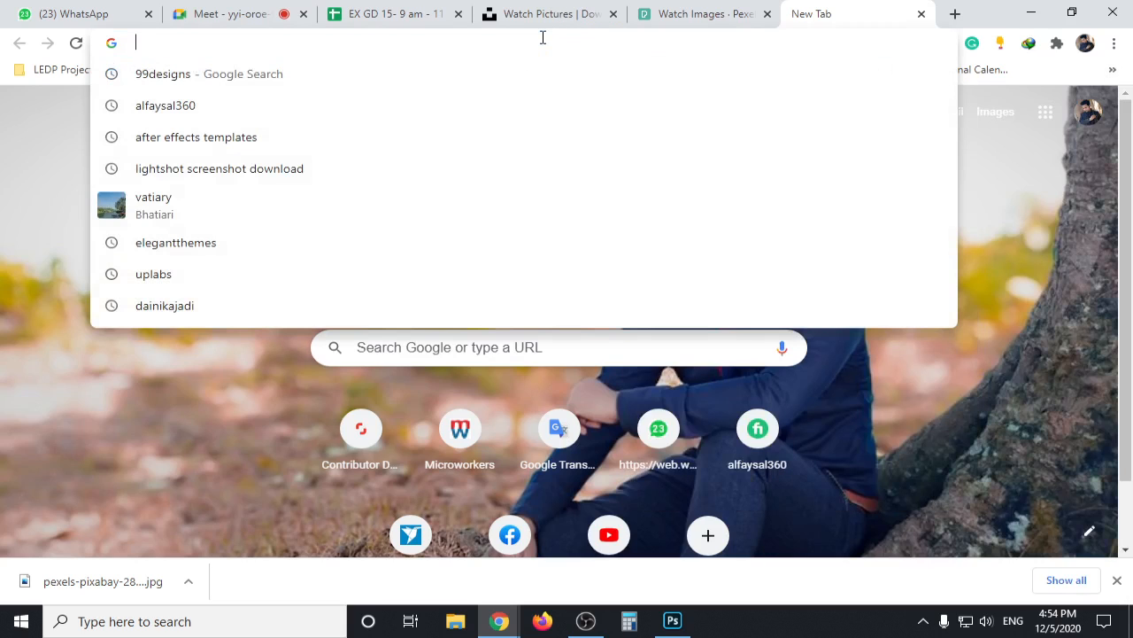
type("ve")
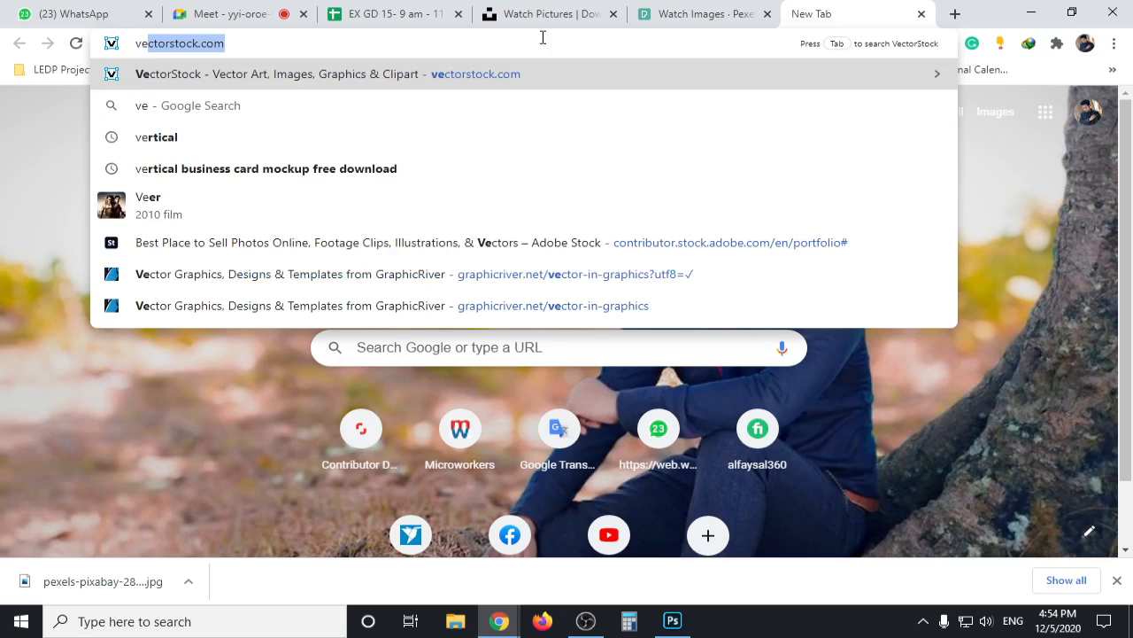
key("BackSpace")
key("BackSpace")
type("a")
key("BackSpace")
key("BackSpace")
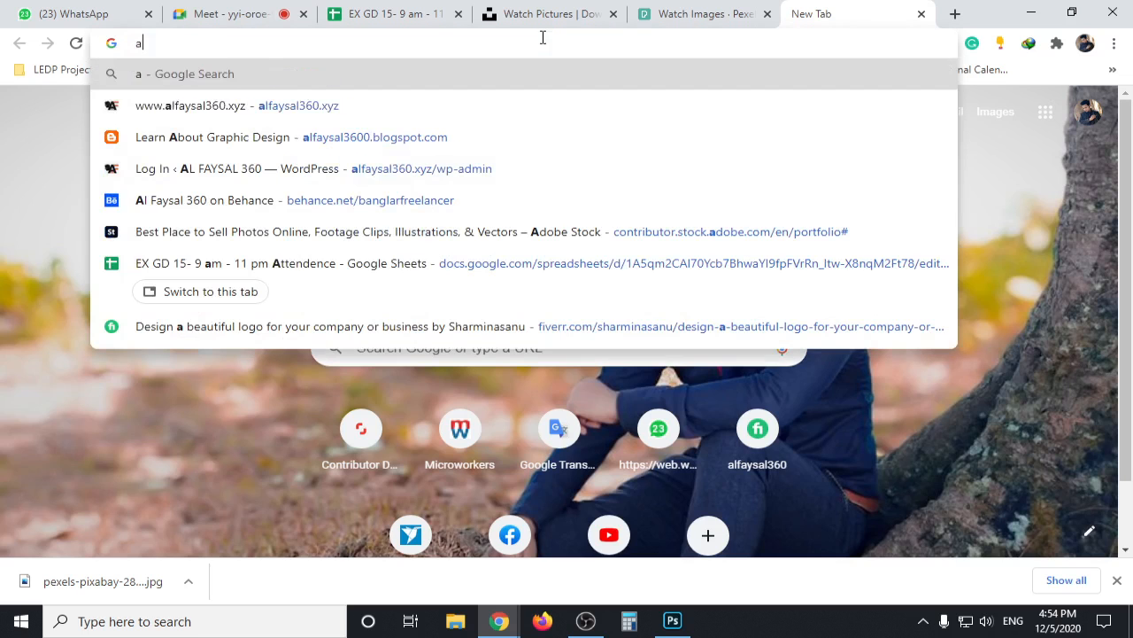
type("v")
key("BackSpace")
key("BackSpace")
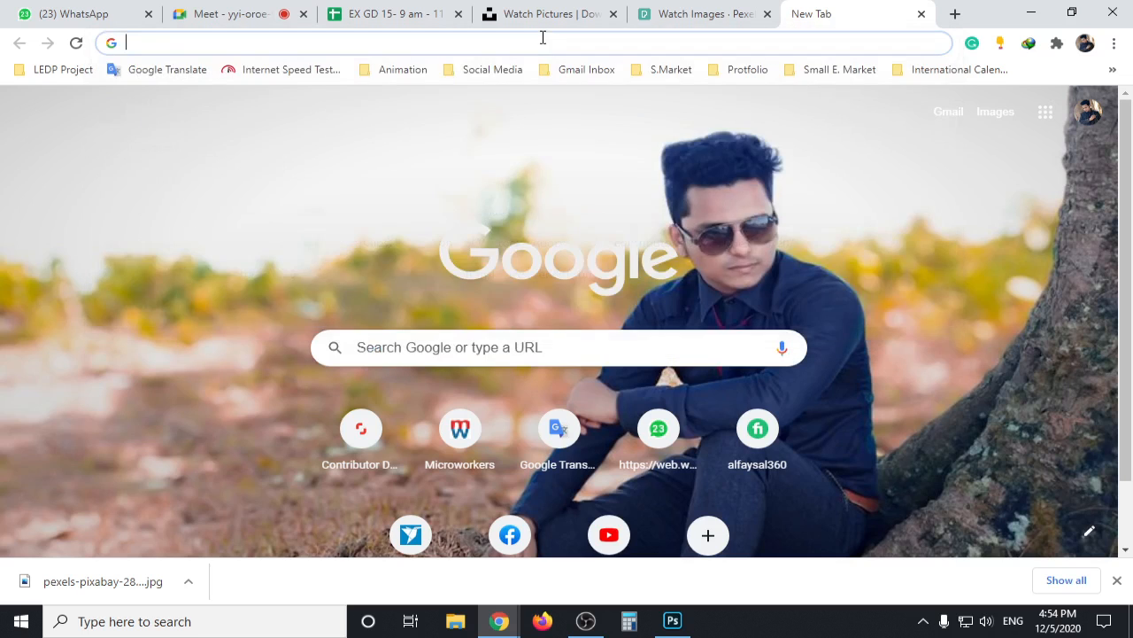
type("vect")
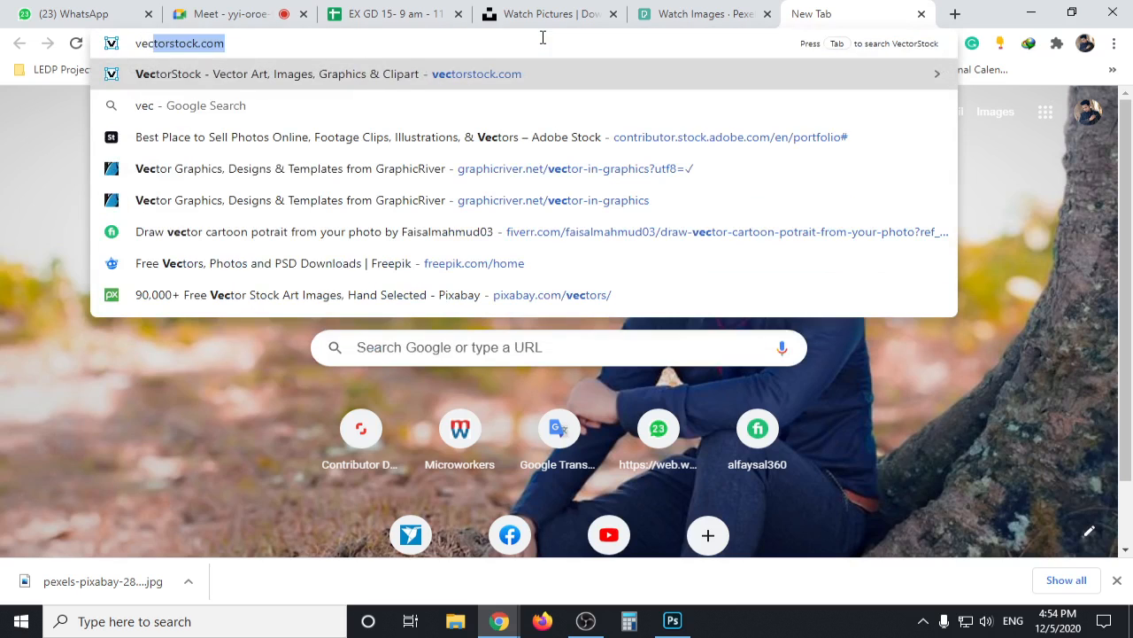
key("BackSpace")
key("BackSpace")
key("BackSpace")
key("BackSpace")
key("BackSpace")
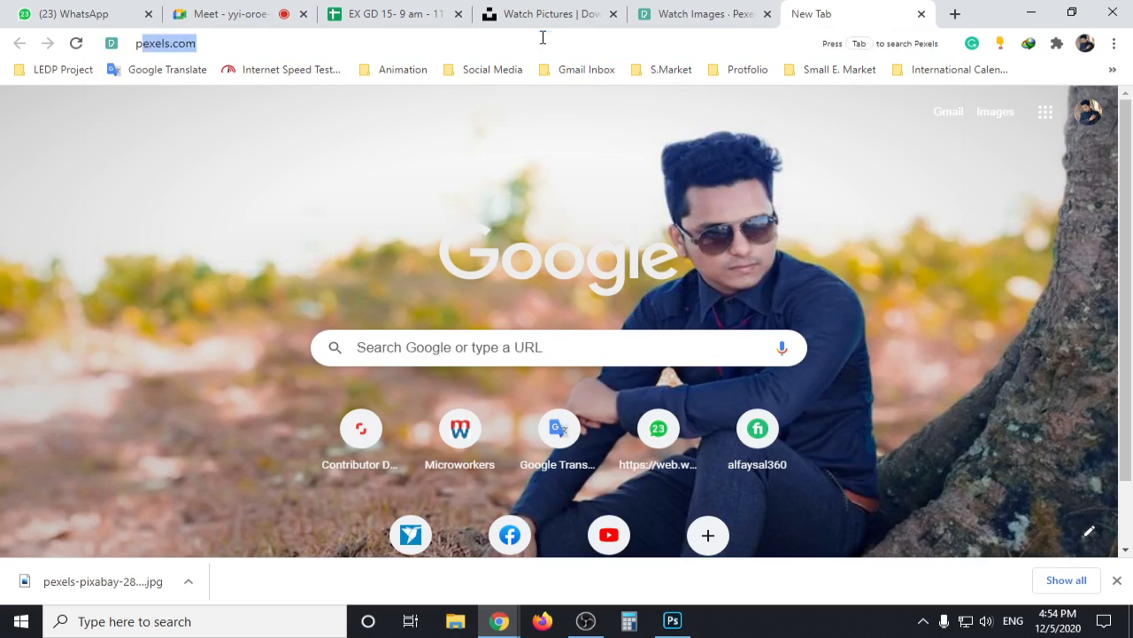
Search the web for "pen tool game" and open The Bézier Game.
type("penttoo")
key("BackSpace")
key("BackSpace")
key("BackSpace")
type("toll")
key("BackSpace")
key("BackSpace")
type("u")
key("BackSpace")
type("ol game")
key("Return")
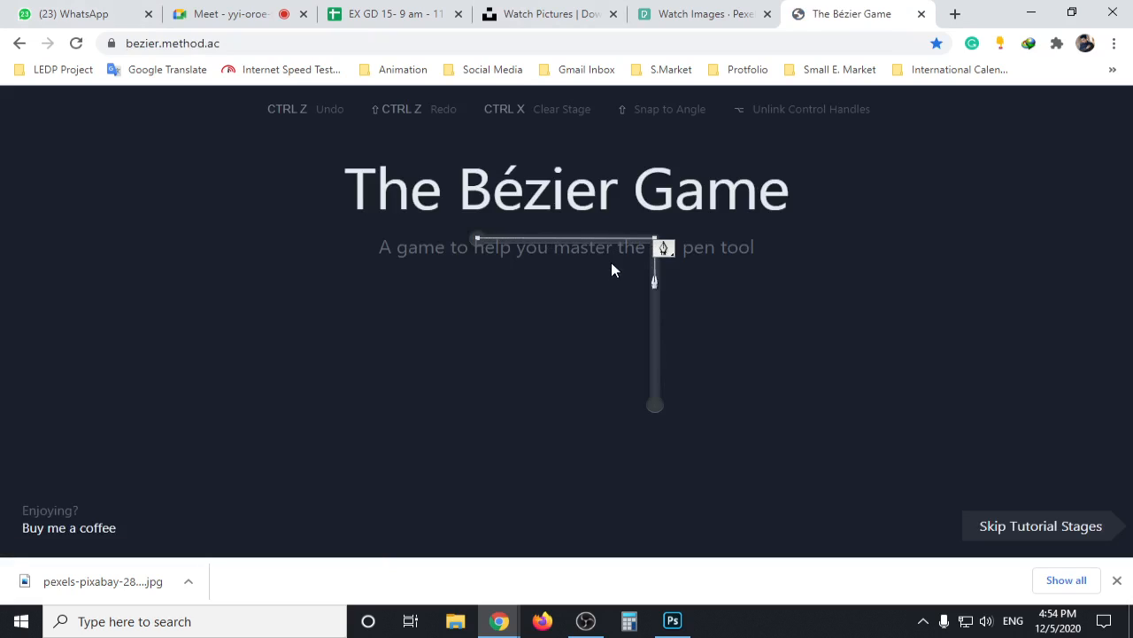
Trace the first practice shape with one horizontal and one vertical straight segment.
left_click(479, 240)
left_click(656, 239)
left_click(655, 405)
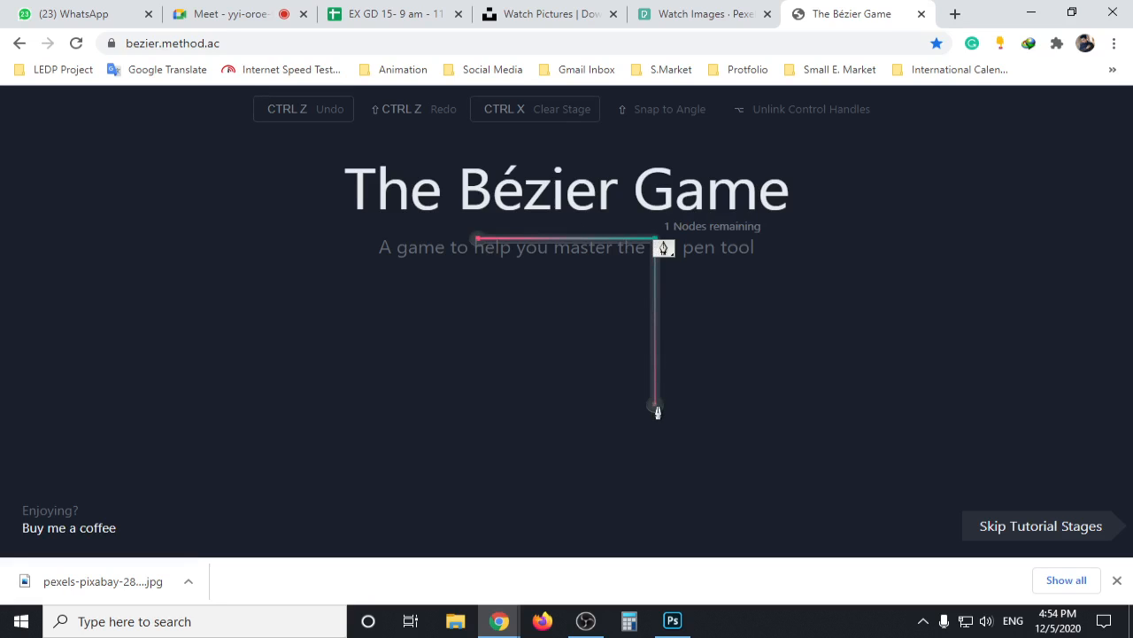
Trace the house outline with straight segments from the roof peak, snapping to angle, and close it at the peak.
left_click(566, 157)
left_click(698, 280, "shift")
left_click(699, 486, "shift")
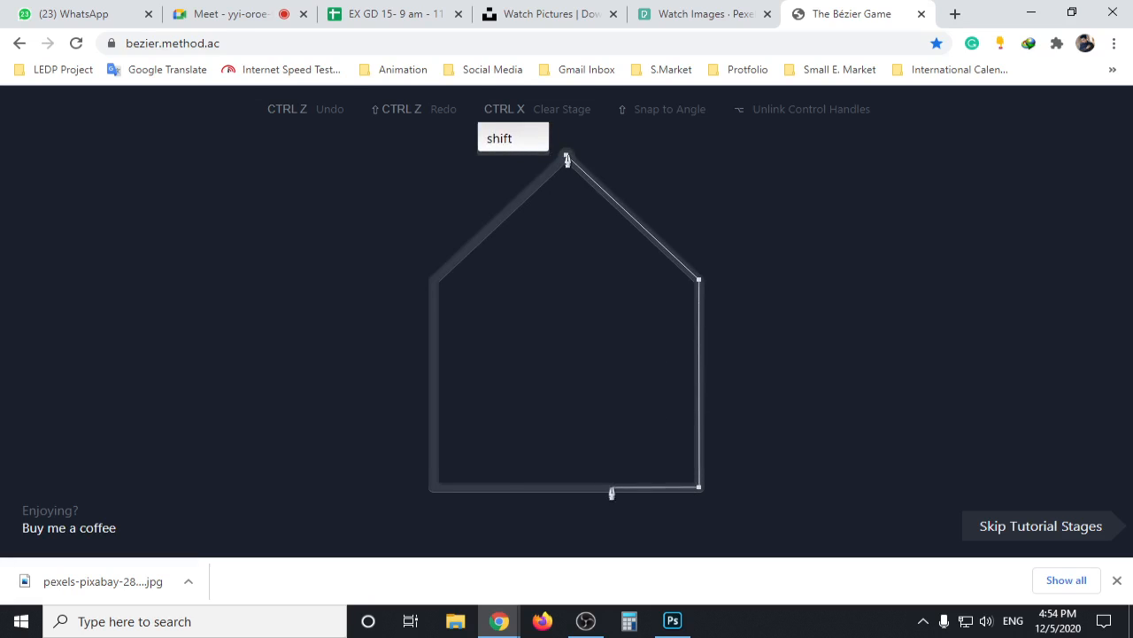
left_click(698, 280)
left_click(698, 486, "shift")
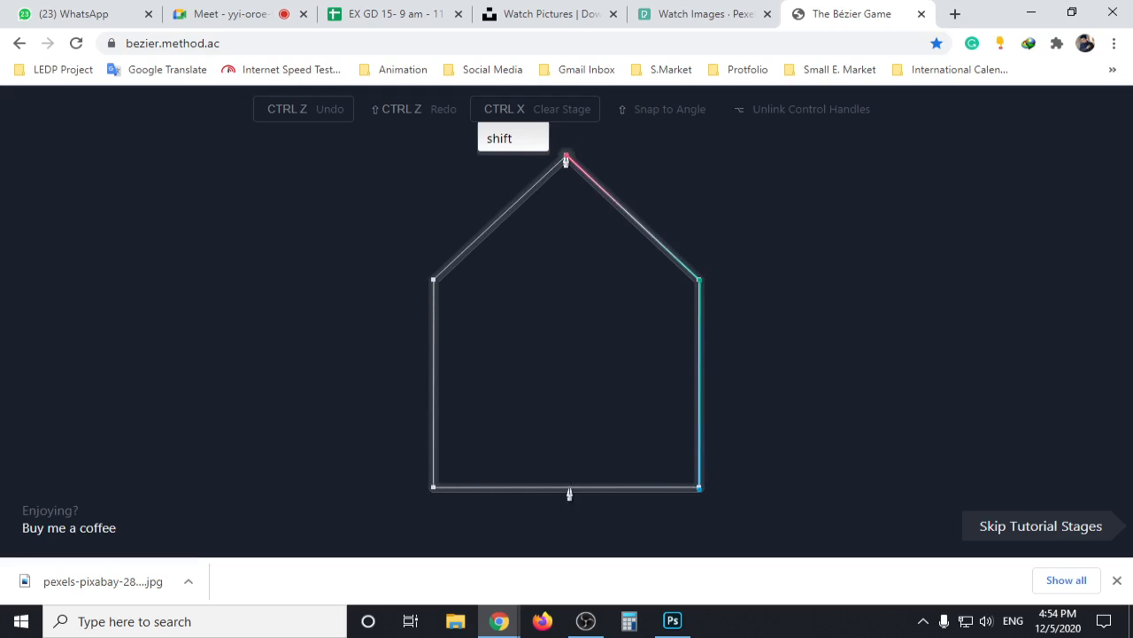
left_click(435, 489)
left_click(433, 281)
left_click(568, 157)
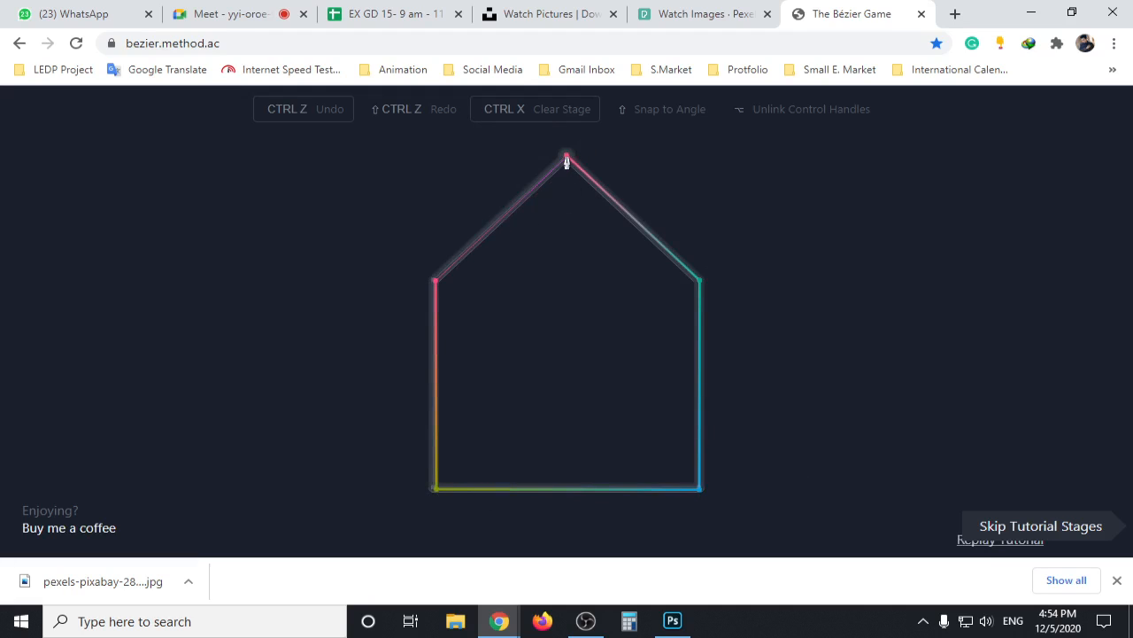
Trace the circle with smooth nodes at its four quadrant points, starting on its left side and pulling the handles along the tangents.
left_click_drag(468, 282, 468, 266)
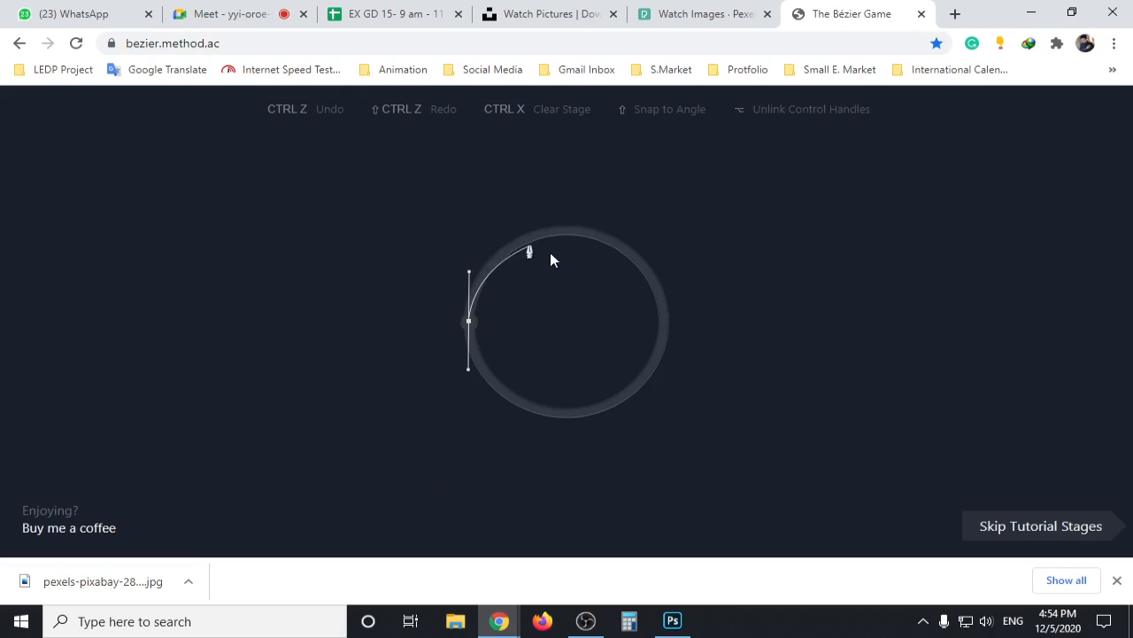
left_click_drag(566, 229, 620, 230)
left_click_drag(663, 320, 664, 370)
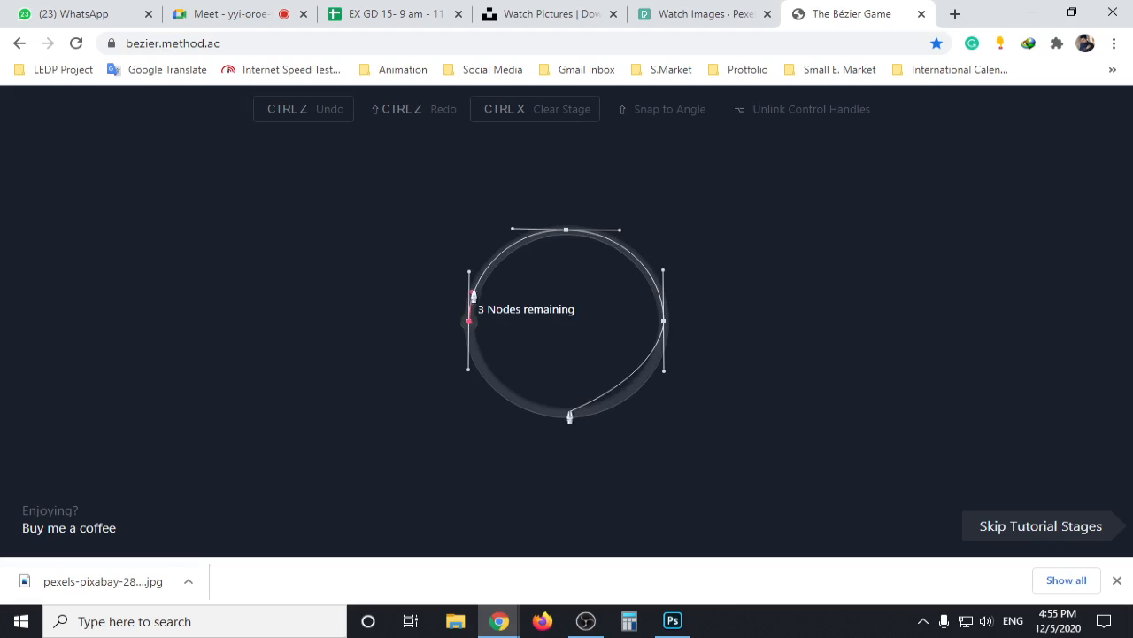
left_click_drag(566, 412, 513, 412)
left_click_drag(468, 323, 470, 277)
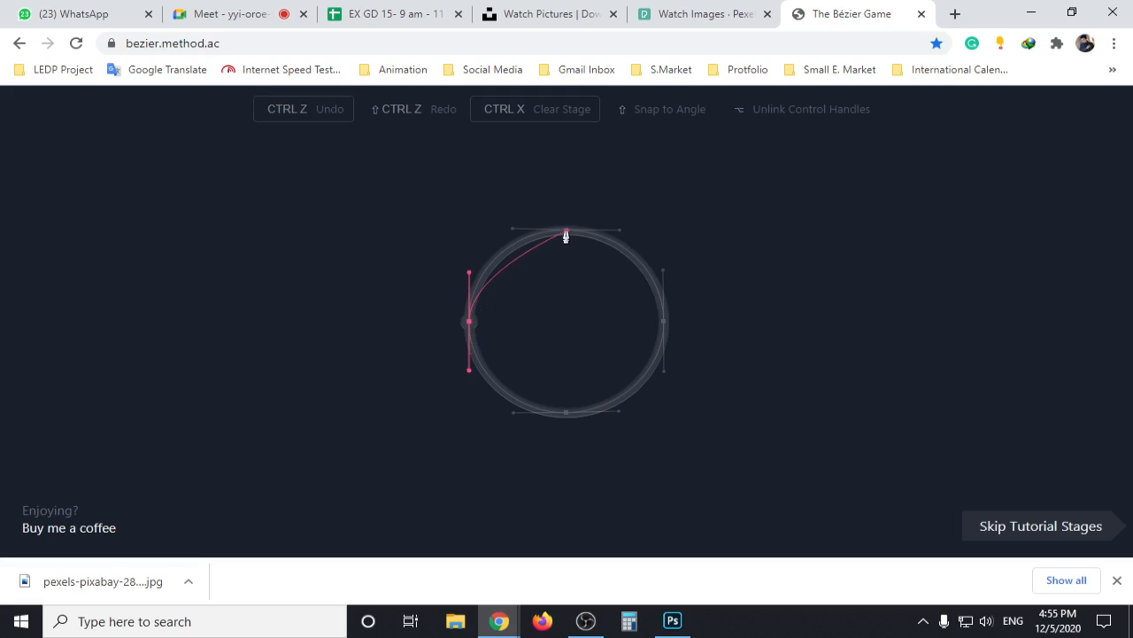
left_click_drag(568, 235, 621, 235)
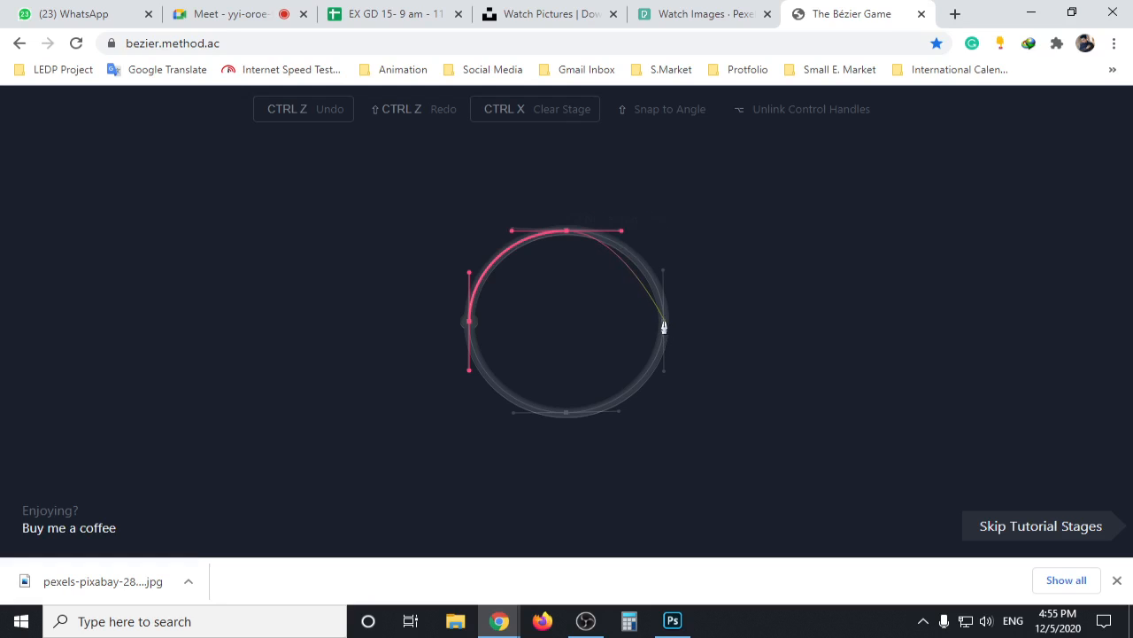
left_click_drag(665, 322, 661, 380)
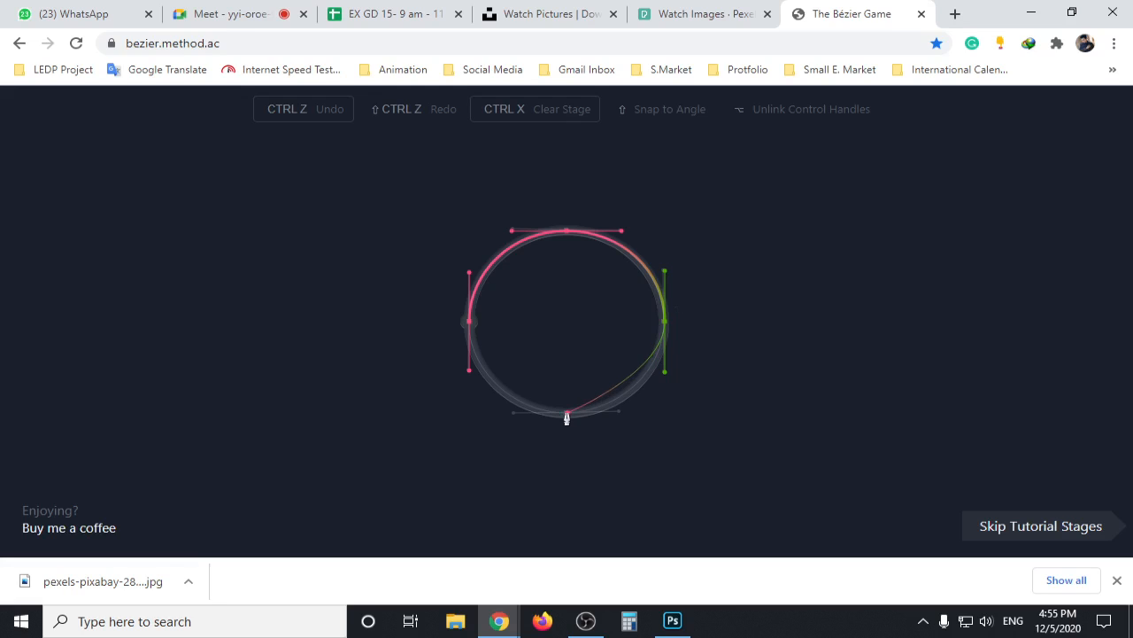
left_click_drag(564, 419, 514, 423)
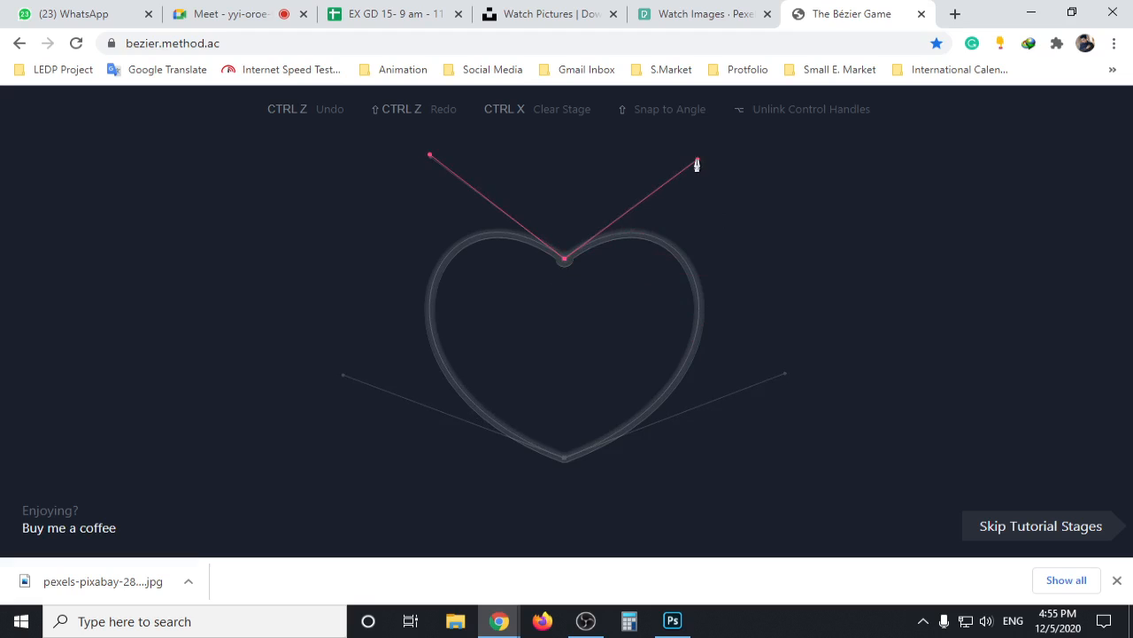
Trace the heart from its upper notch to the bottom tip with curved segments and close it at the notch.
left_click_drag(697, 165, 697, 160)
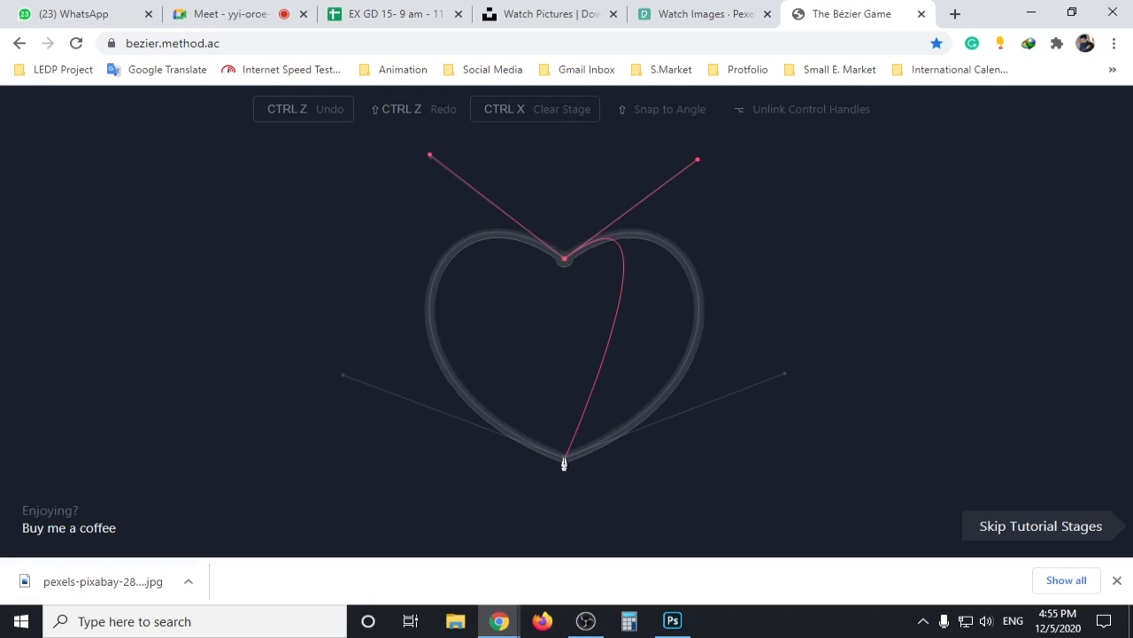
left_click_drag(564, 462, 343, 381)
left_click(565, 261)
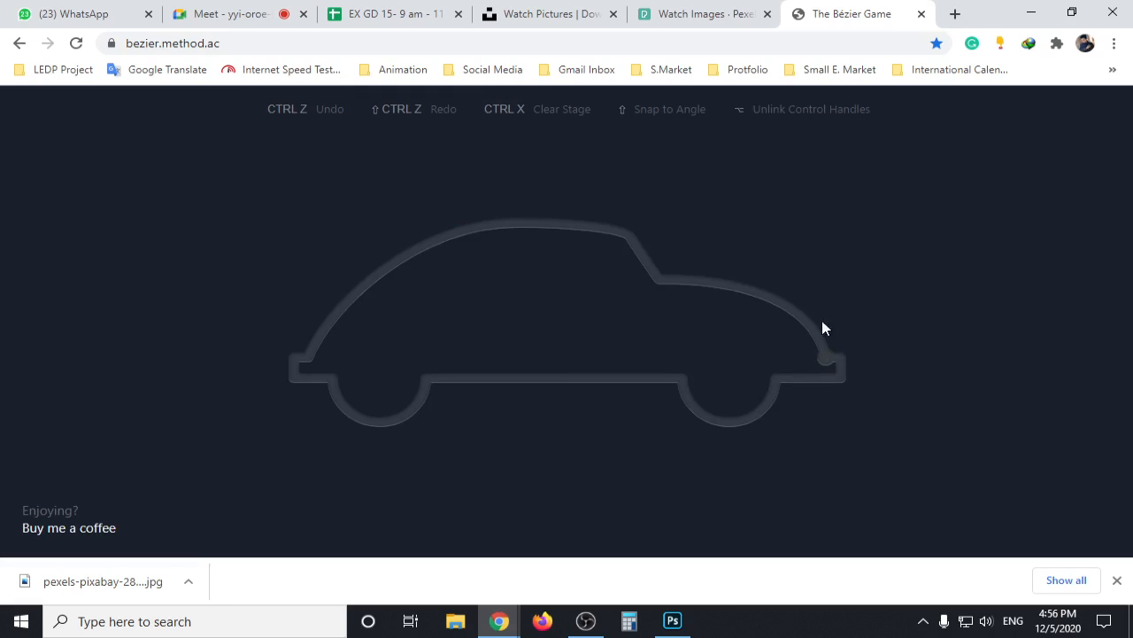
Switch to Photoshop and save the watch's work path under the name "bg remove".
left_click(673, 621)
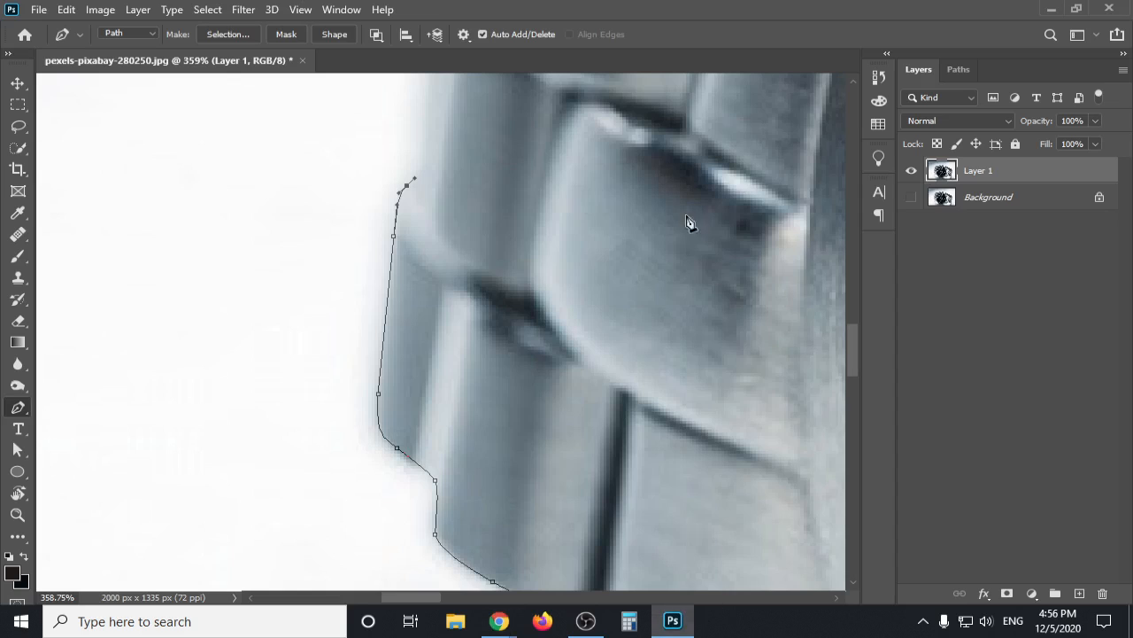
left_click_drag(445, 152, 436, 347)
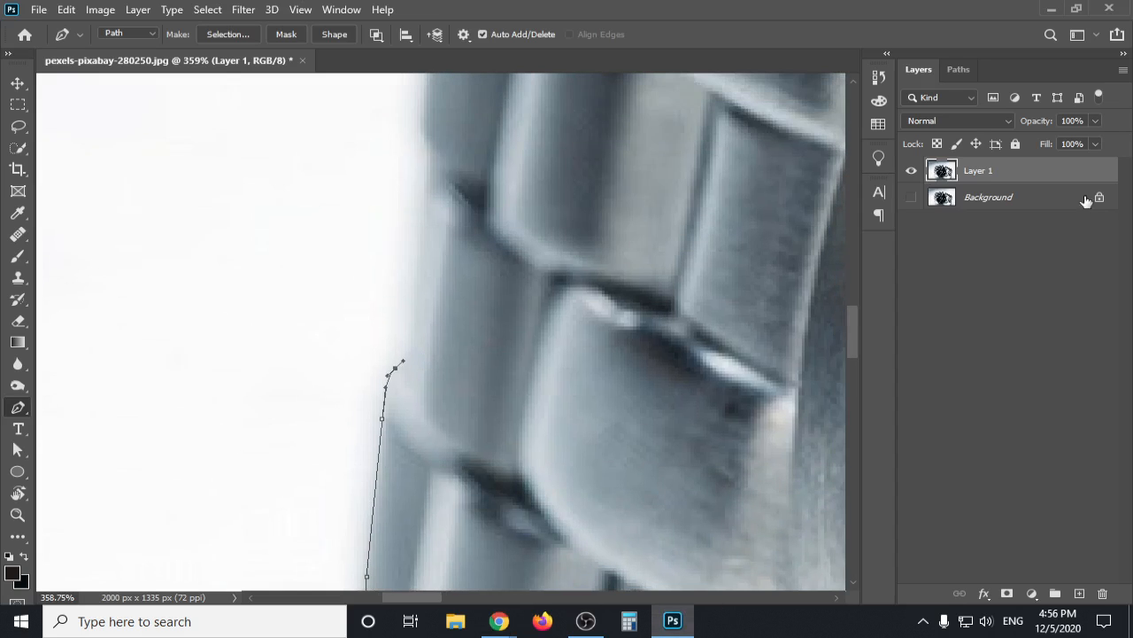
left_click(960, 69)
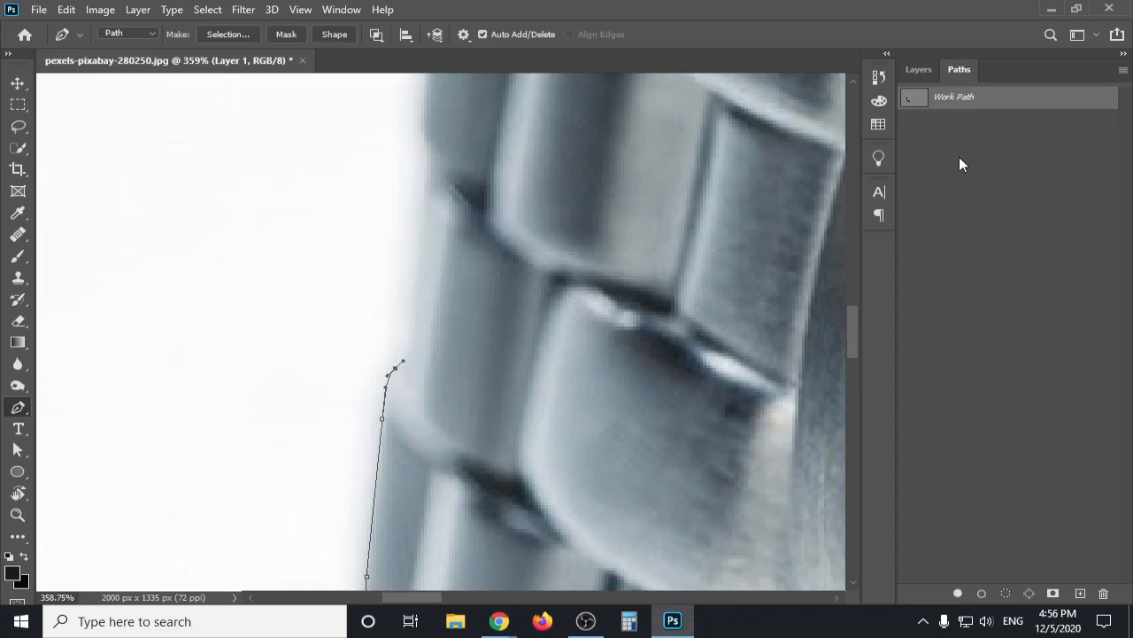
double_click(951, 101)
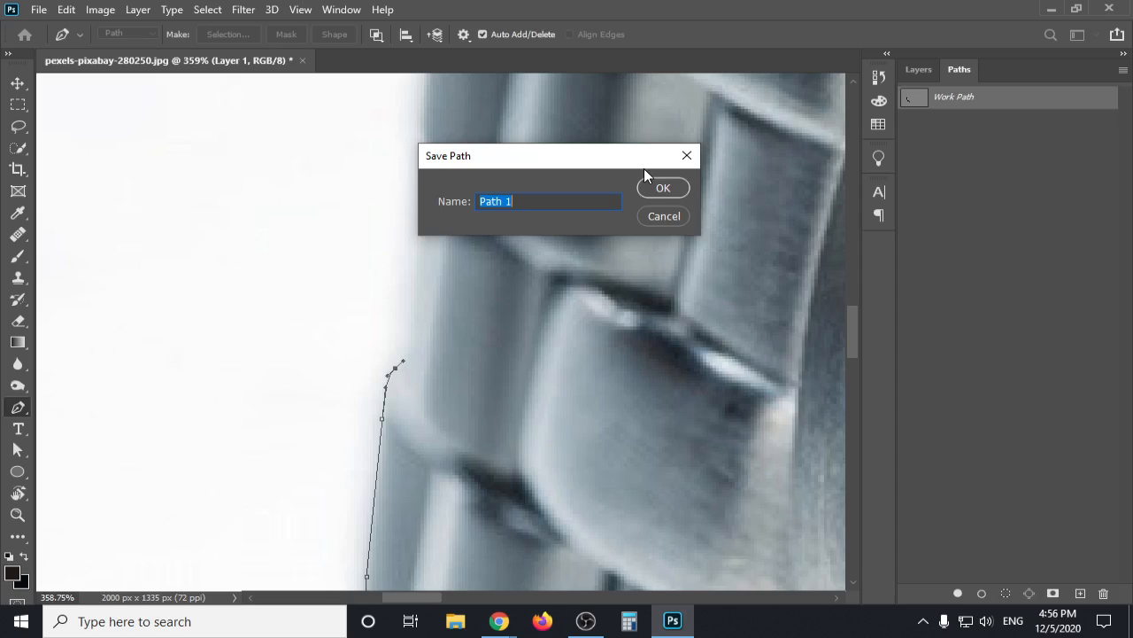
type("bg remove")
left_click(647, 182)
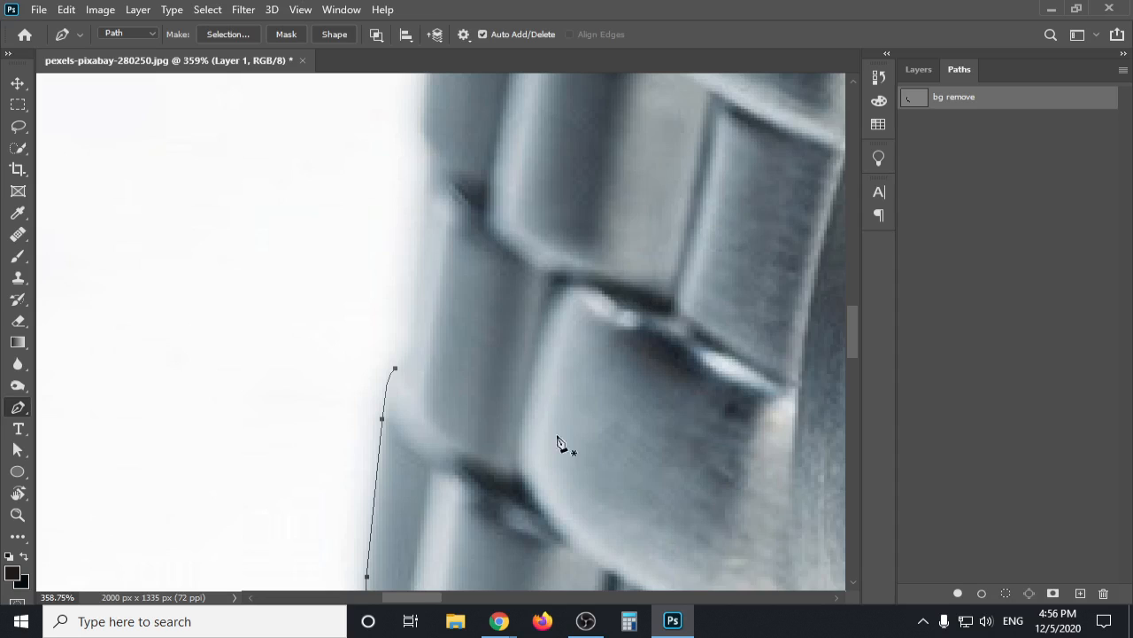
Continue the path up the bracelet's left edge, adding anchor points around the next link notch and up that link's side.
left_click_drag(433, 230, 417, 349)
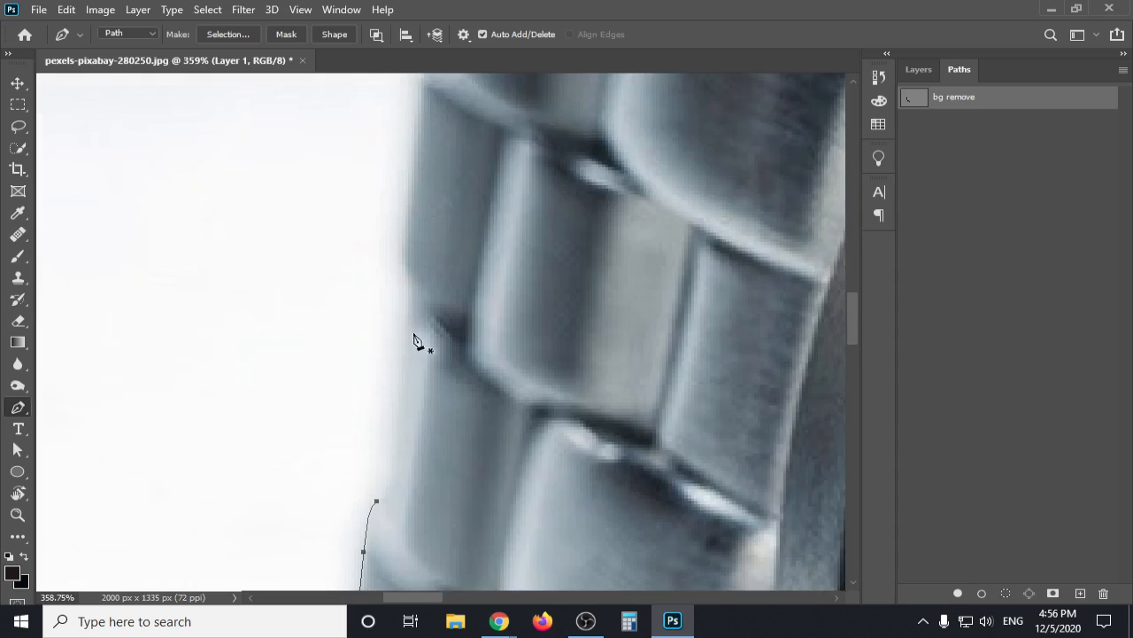
left_click(411, 287)
left_click_drag(403, 254, 404, 232)
scroll(430, 114, "down", 5)
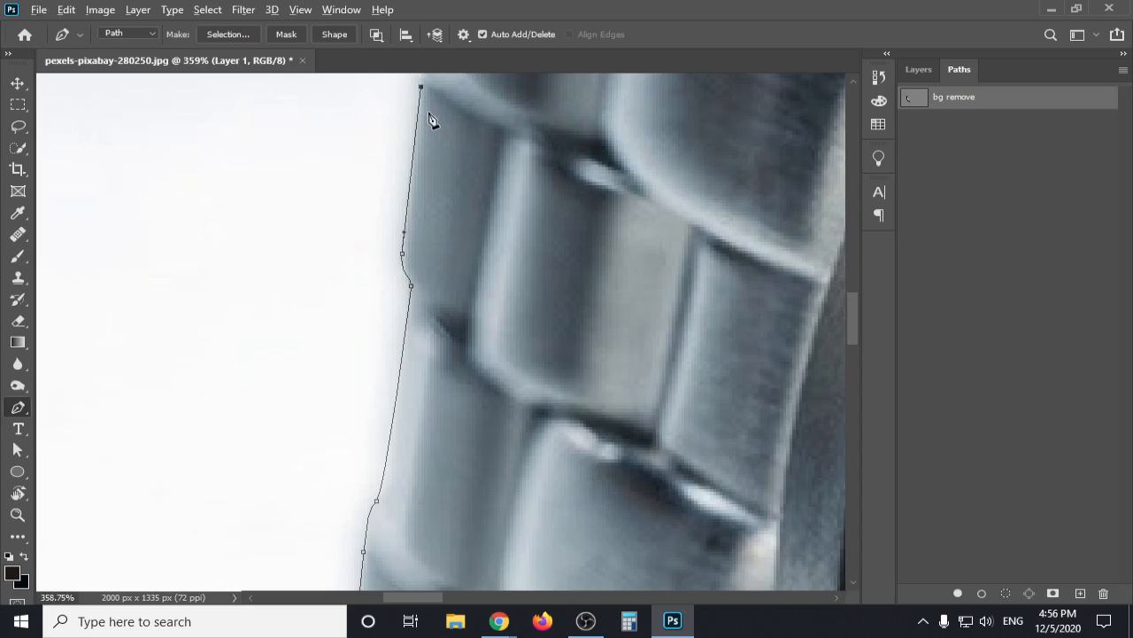
Extend the path up the remaining left edge of the bracelet and curve it around the topmost link's corner.
left_click_drag(445, 263, 388, 403)
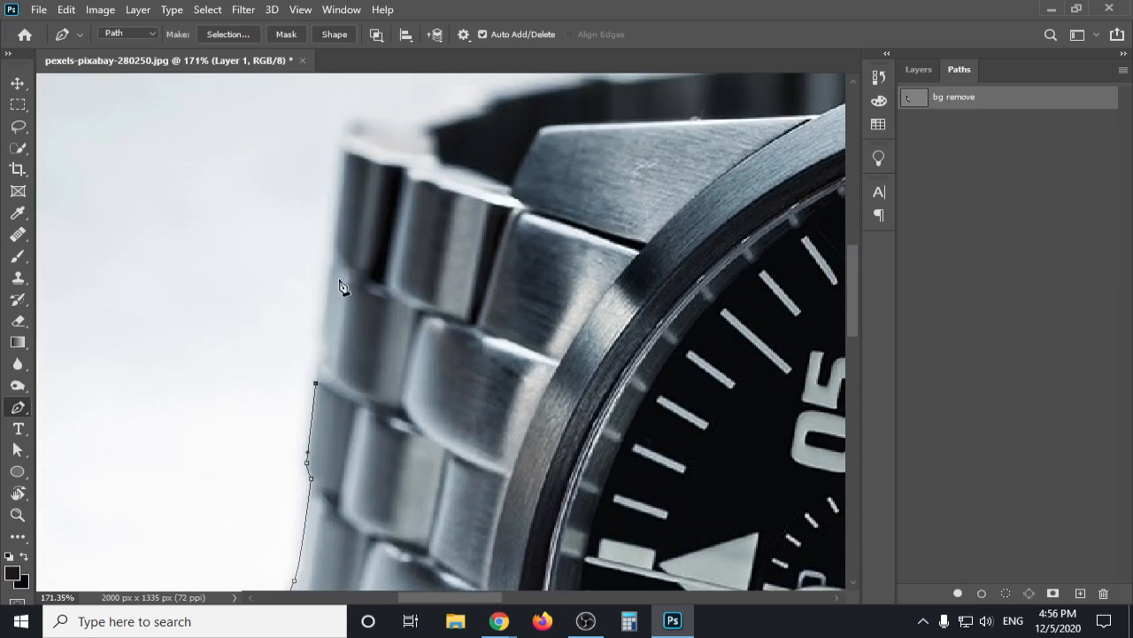
left_click_drag(333, 252, 336, 233)
left_click(344, 146)
left_click_drag(405, 122, 467, 120)
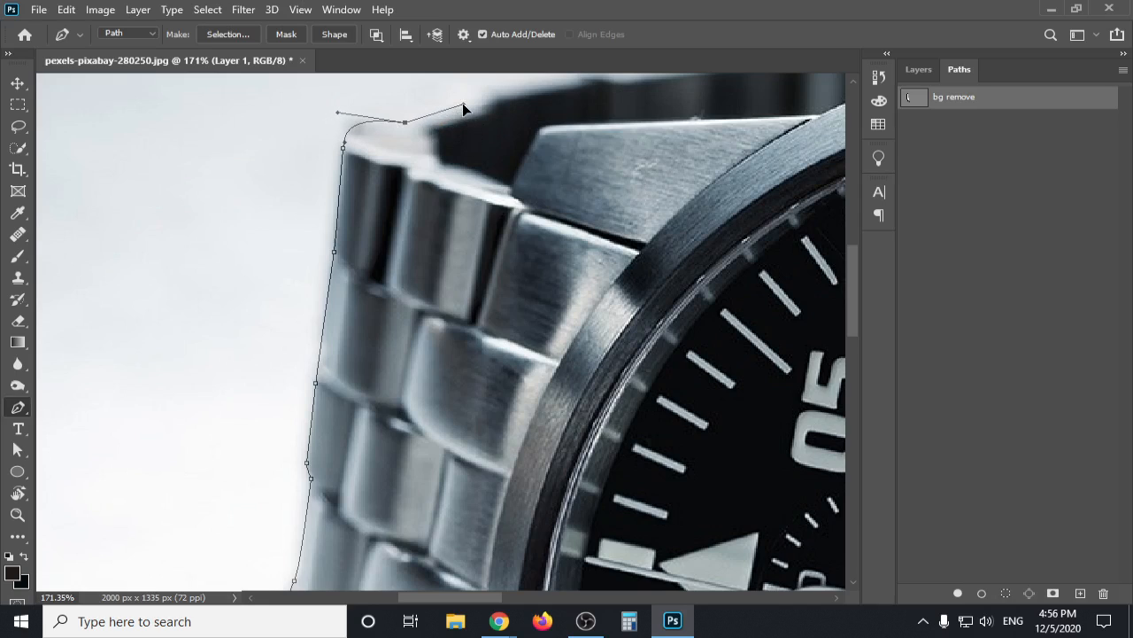
Curve the path along the rear strap's upper edge to the first pusher, correcting the outgoing handle to begin its ribbed side.
scroll(305, 309, "down", 4)
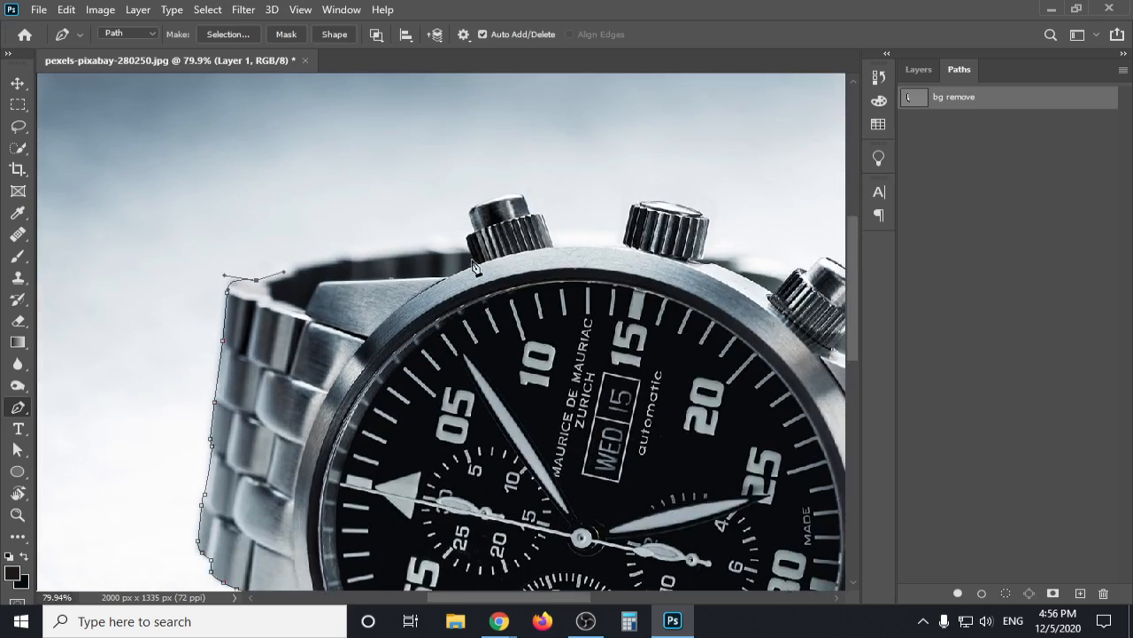
left_click_drag(513, 249, 566, 249)
scroll(567, 252, "up", 5)
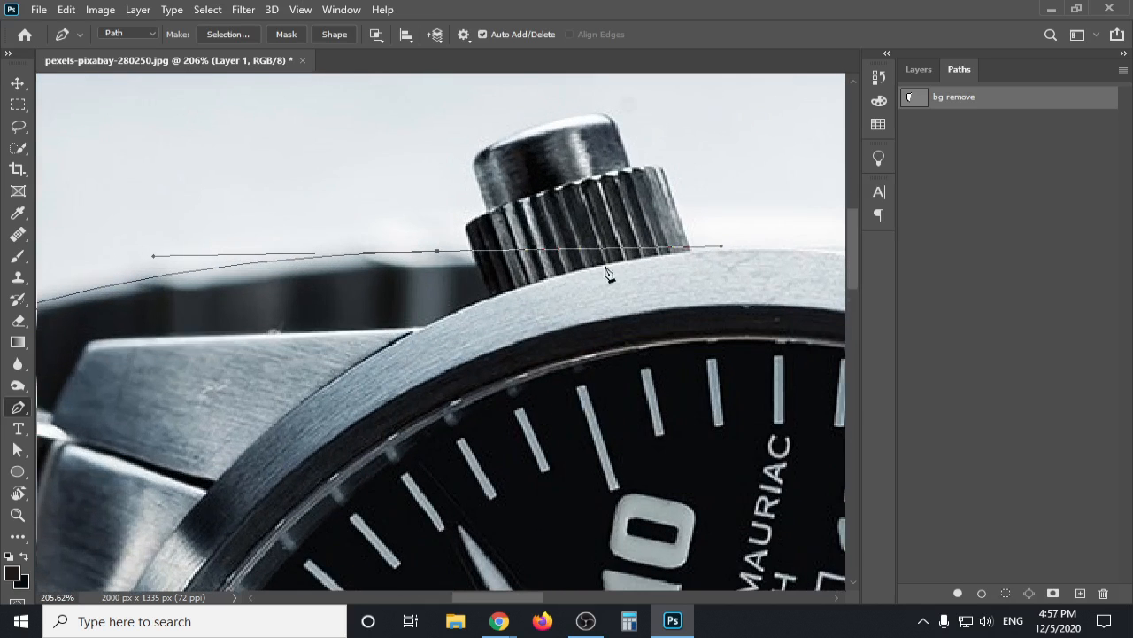
left_click_drag(721, 246, 472, 252)
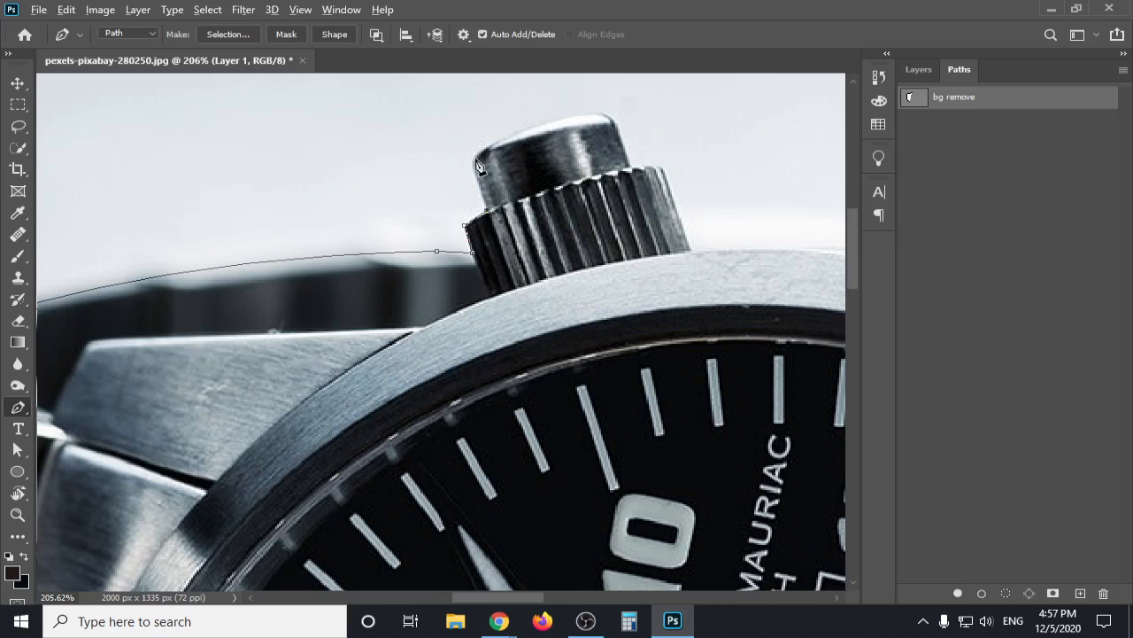
Trace the first pusher's smooth cap with curved segments, redirecting the handle at its upper right corner.
scroll(476, 166, "up", 3)
scroll(477, 167, "up", 2)
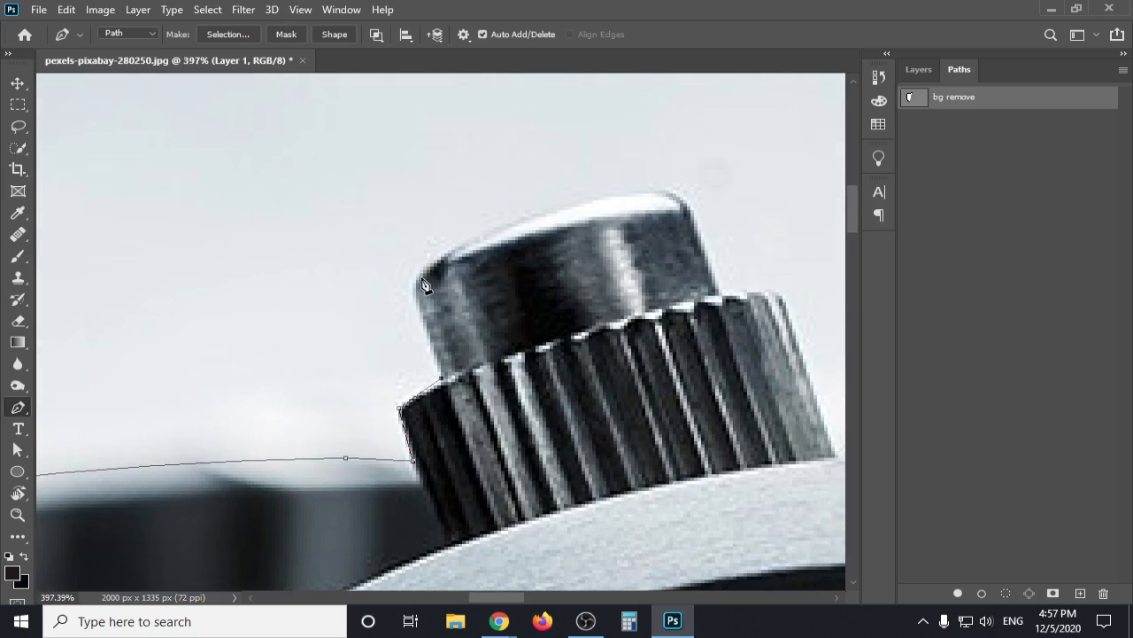
left_click_drag(447, 250, 447, 246)
left_click(668, 196)
left_click_drag(668, 196, 756, 207)
left_click(696, 223)
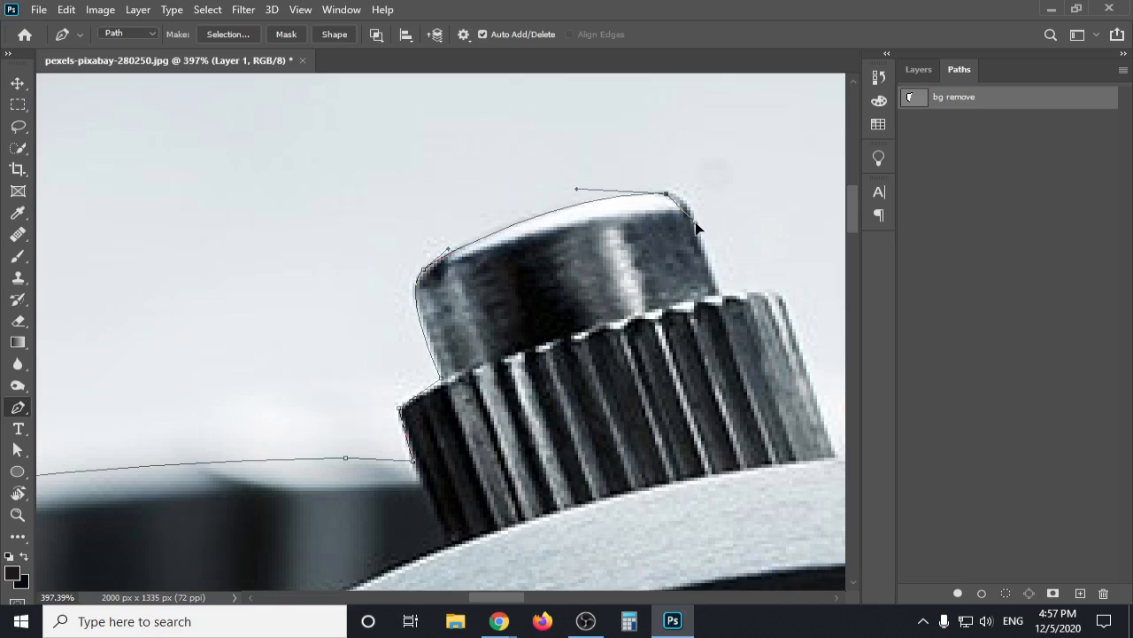
Trace the right side of the first pusher's ribbed collar down to the case and follow the case edge to the crown.
left_click_drag(718, 292, 766, 290)
left_click_drag(786, 314, 798, 347)
scroll(423, 189, "right", 5)
scroll(422, 190, "down", 3)
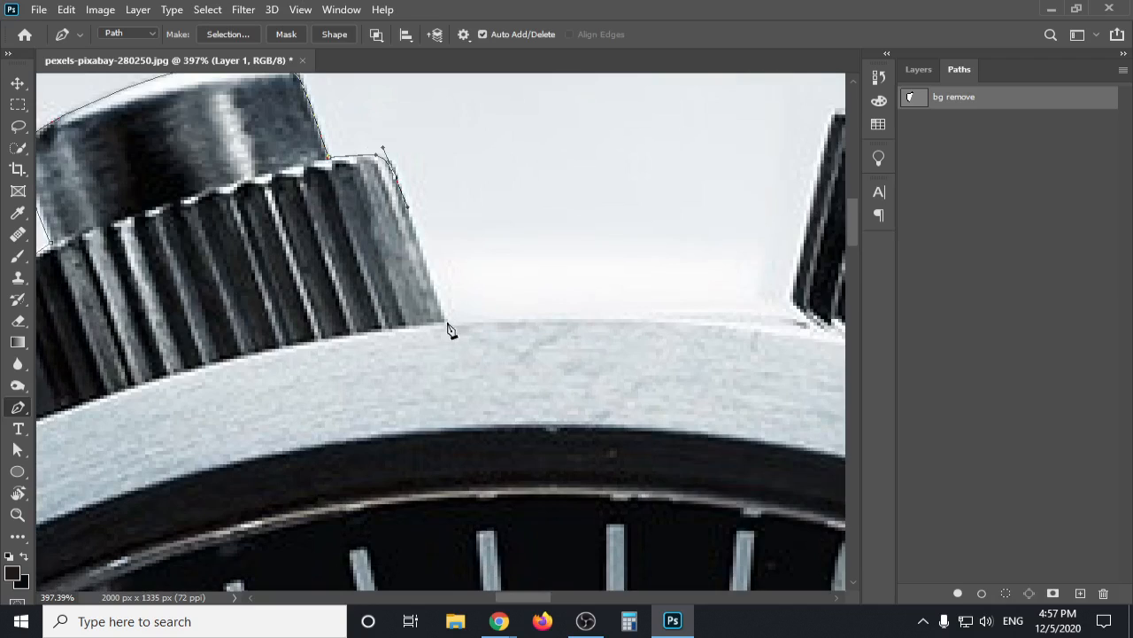
left_click(448, 326)
left_click_drag(719, 313, 740, 321)
left_click(790, 314)
Trace the path up the crown's ribbed left side and around its upper left corner.
scroll(792, 315, "down", 3)
left_click_drag(802, 294, 440, 374)
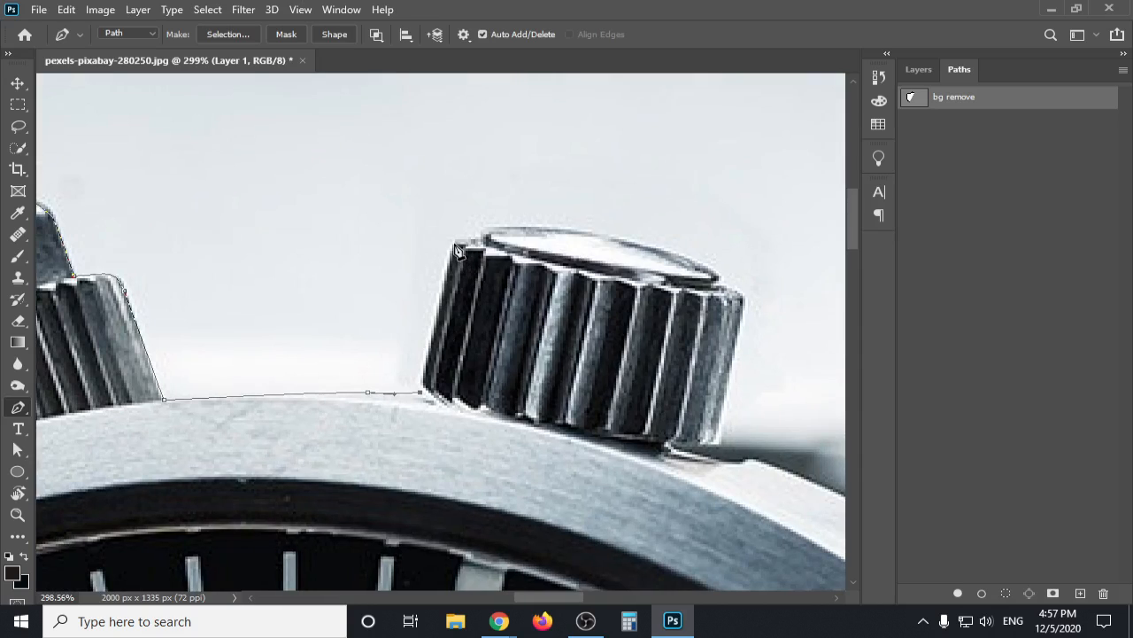
left_click(451, 245)
scroll(501, 235, "up", 6)
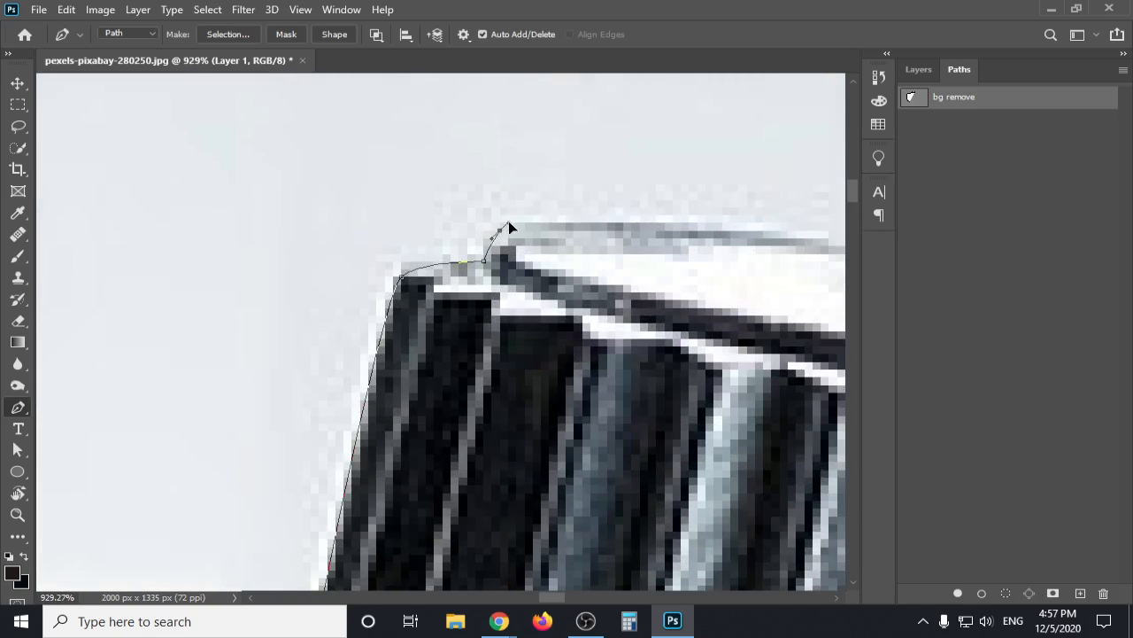
Curve the path over the crown's domed top to its right end and remove the outgoing handle there.
left_click_drag(648, 224, 679, 225)
left_click_drag(579, 205, 301, 177)
left_click_drag(529, 195, 623, 226)
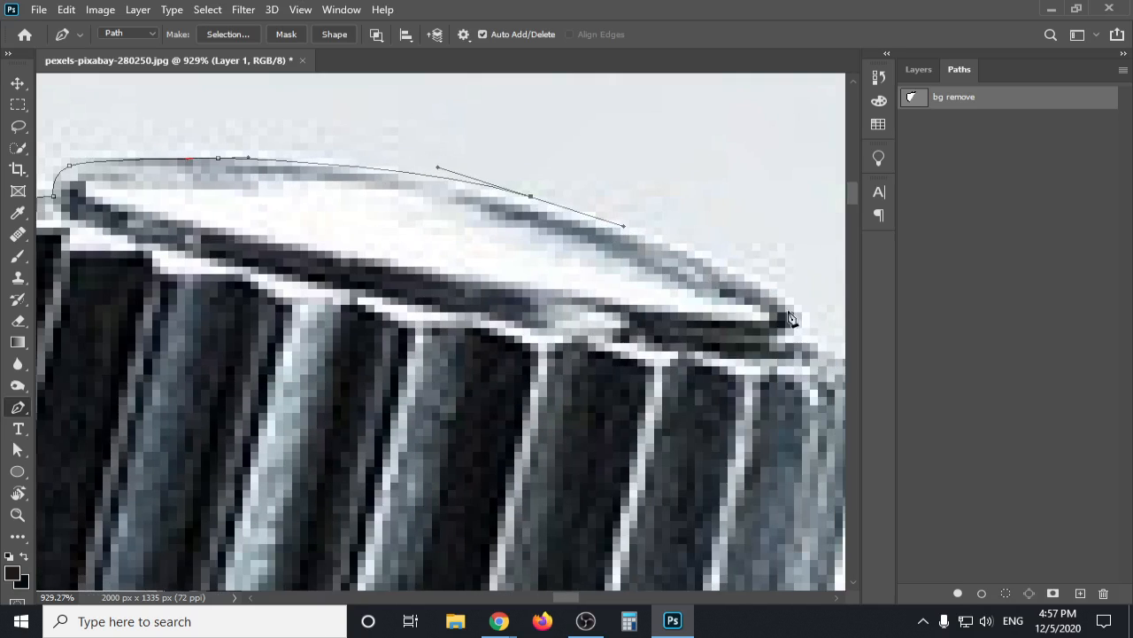
left_click_drag(785, 335, 695, 358)
scroll(698, 364, "down", 3)
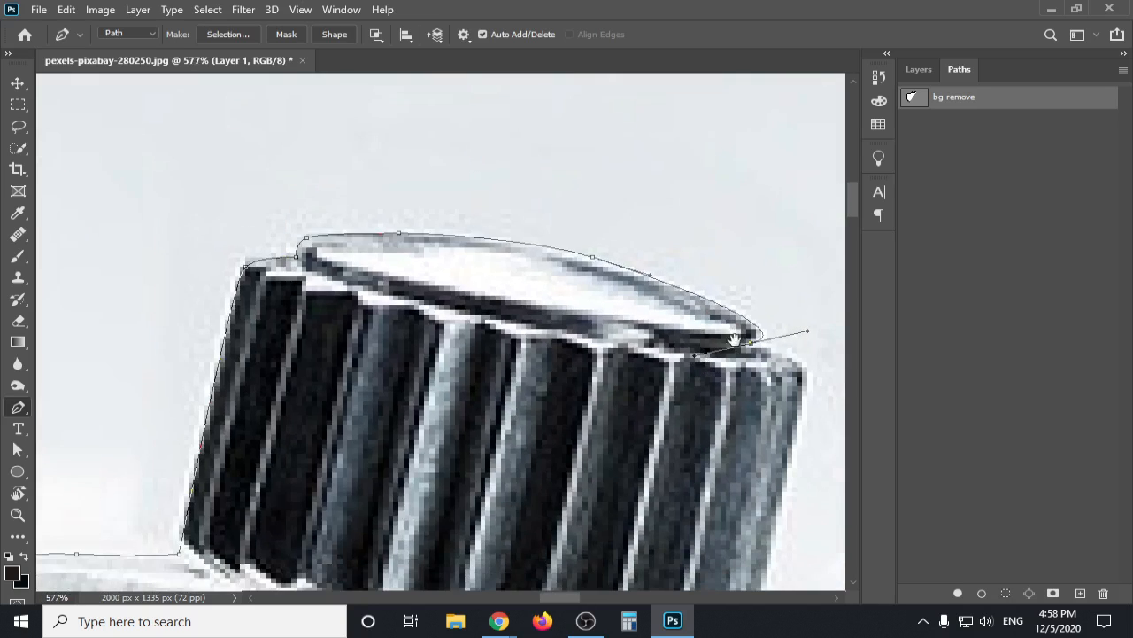
scroll(644, 312, "up", 2)
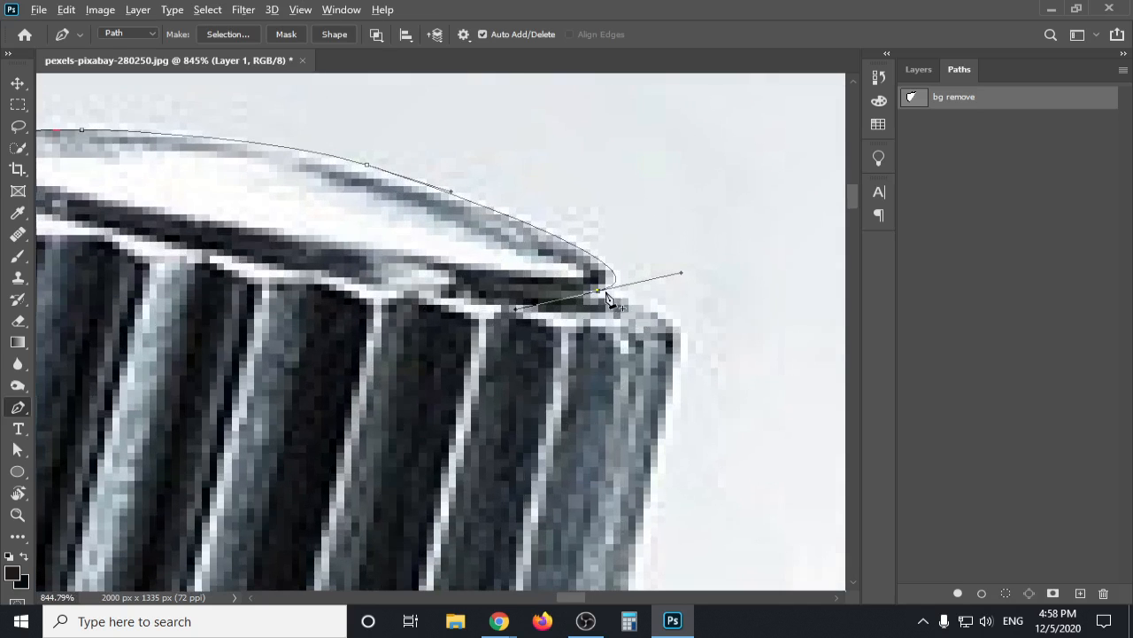
left_click(599, 290, "alt")
Trace the crown's right shoulder and ribbed side down to its base and around the small gap onto the case.
left_click_drag(673, 330, 668, 363)
scroll(670, 365, "down", 5)
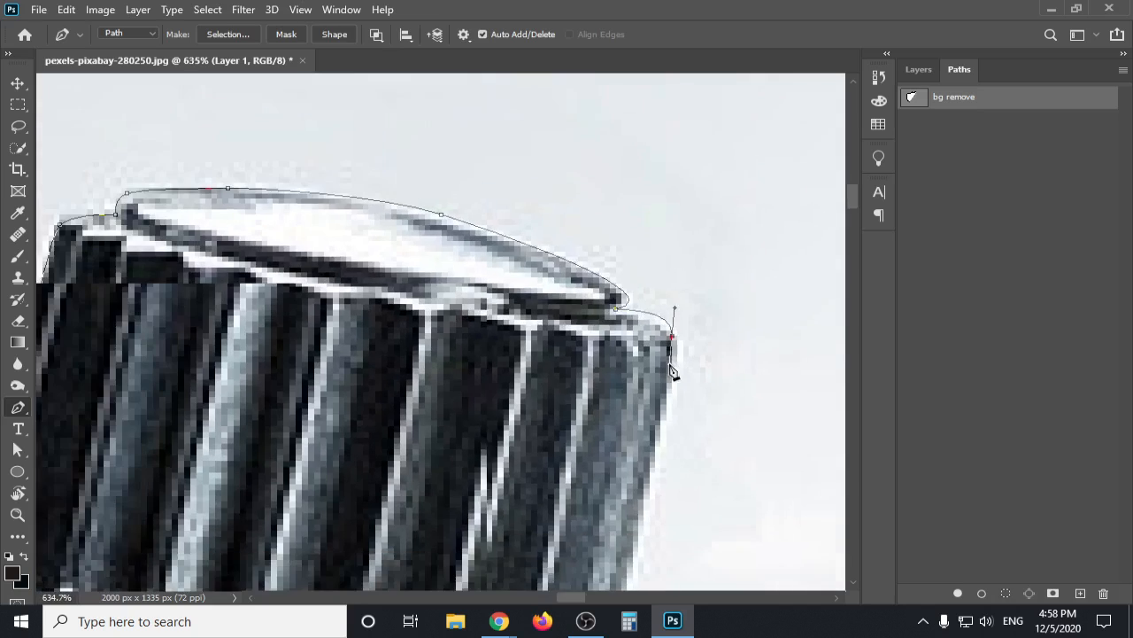
left_click_drag(634, 408, 529, 230)
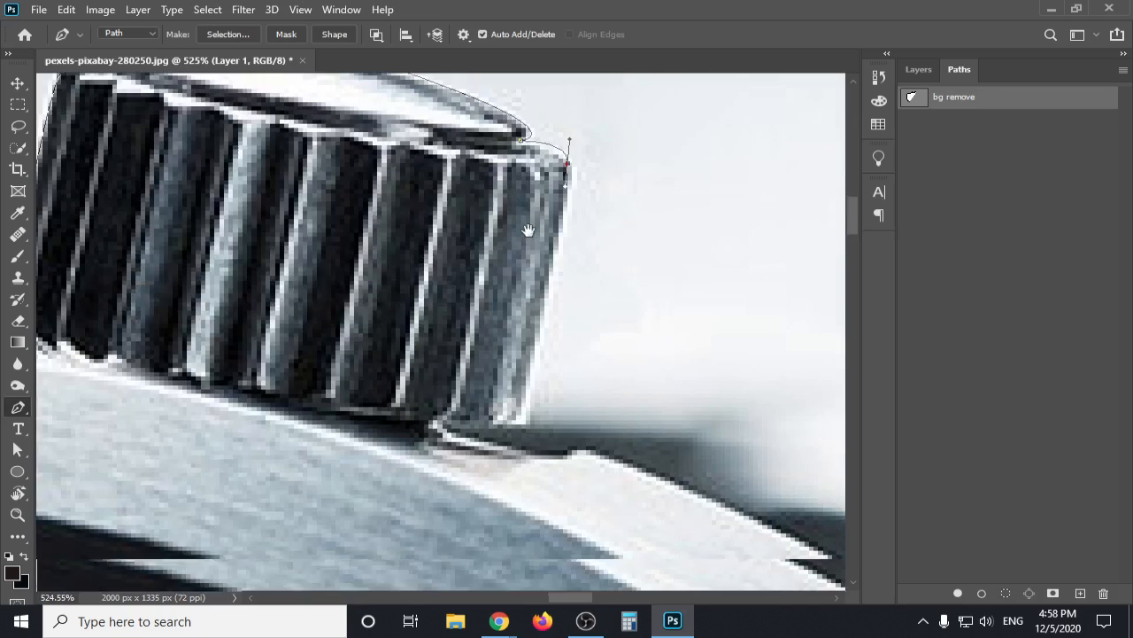
left_click(518, 420)
left_click_drag(518, 420, 450, 434)
left_click(455, 427)
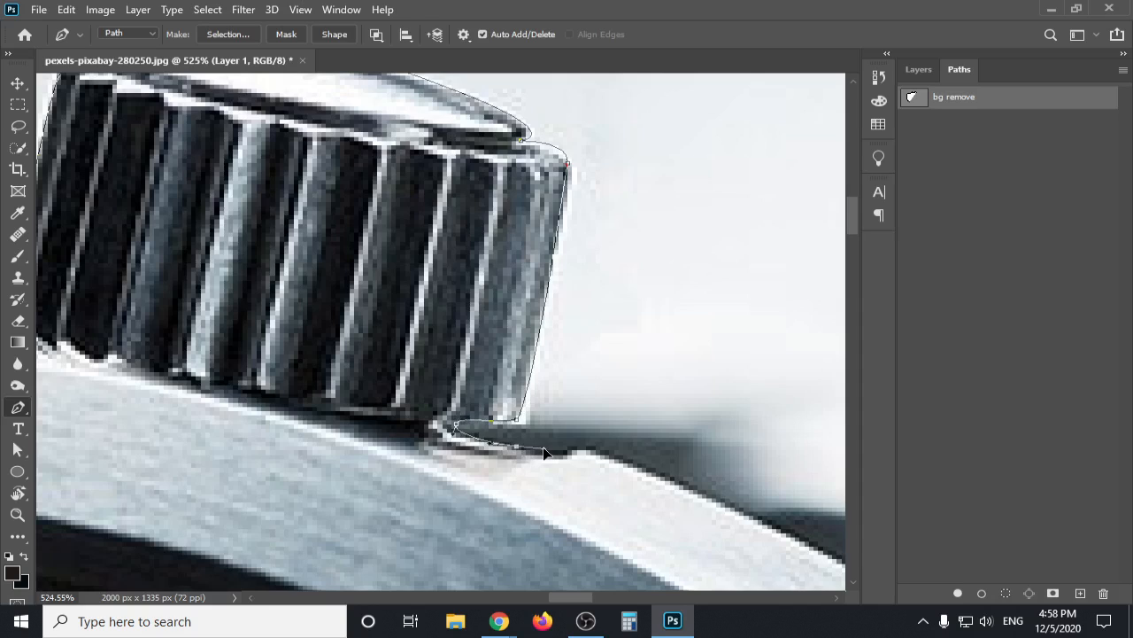
left_click_drag(543, 449, 573, 439)
Follow the case edge from the crown to the right pusher and continue the path along that pusher's ribbed edge.
scroll(612, 458, "down", 5)
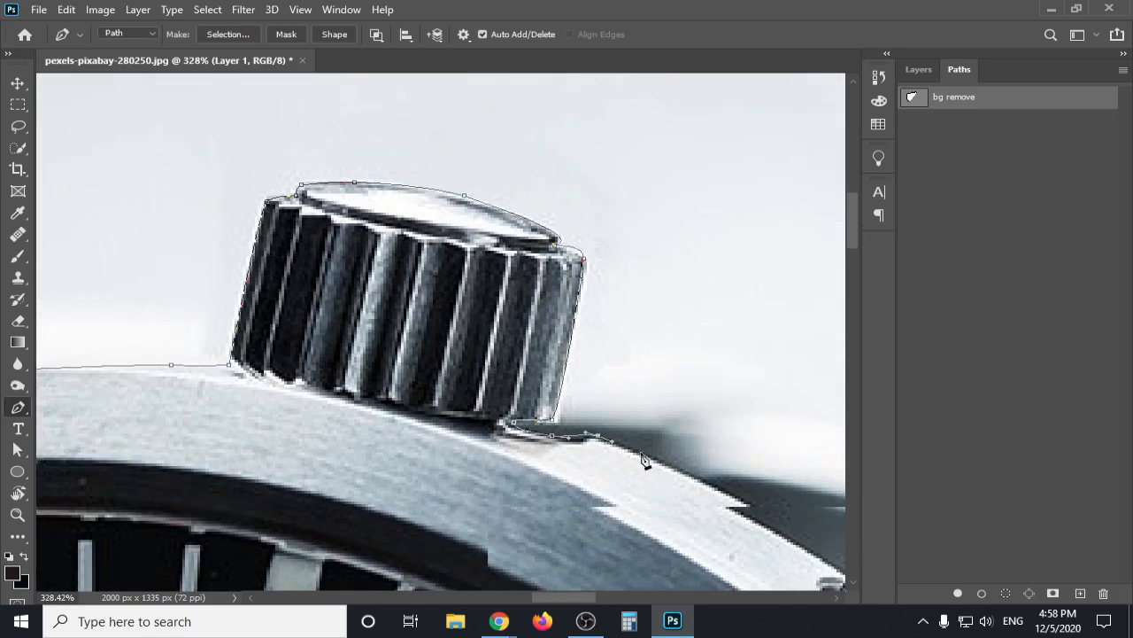
scroll(483, 324, "down", 3)
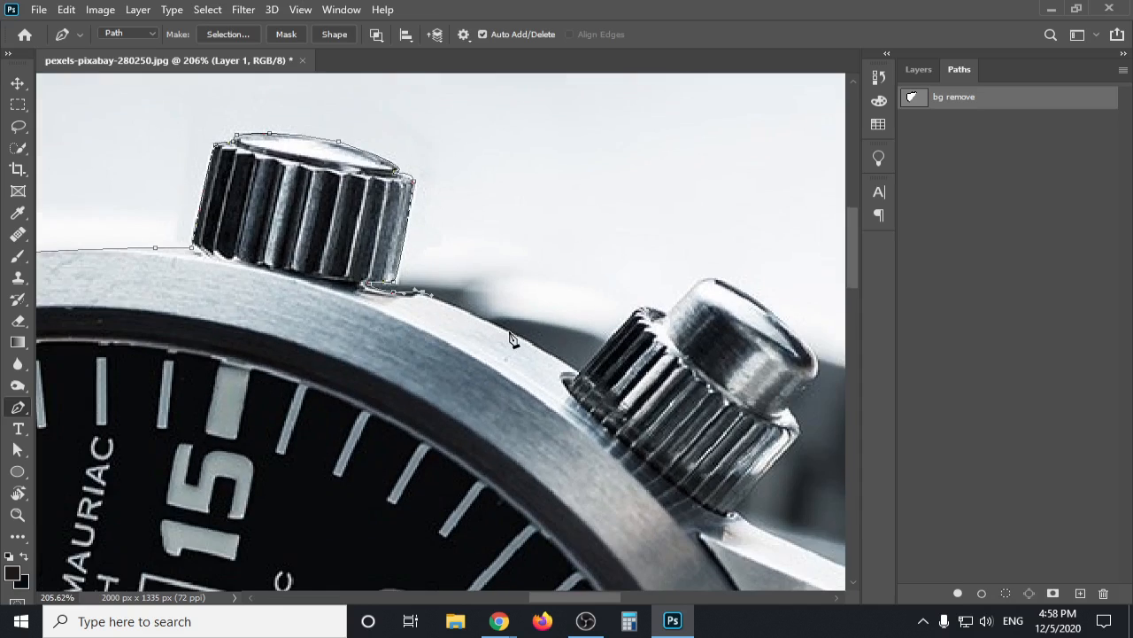
scroll(515, 335, "up", 2)
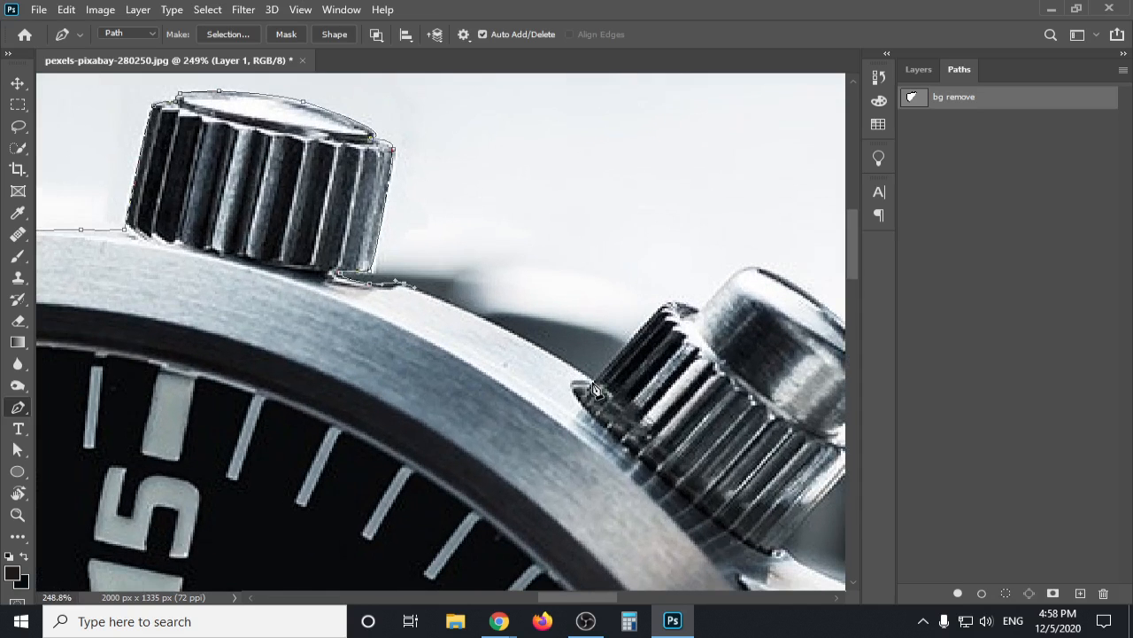
left_click_drag(597, 385, 645, 418)
scroll(663, 319, "up", 6)
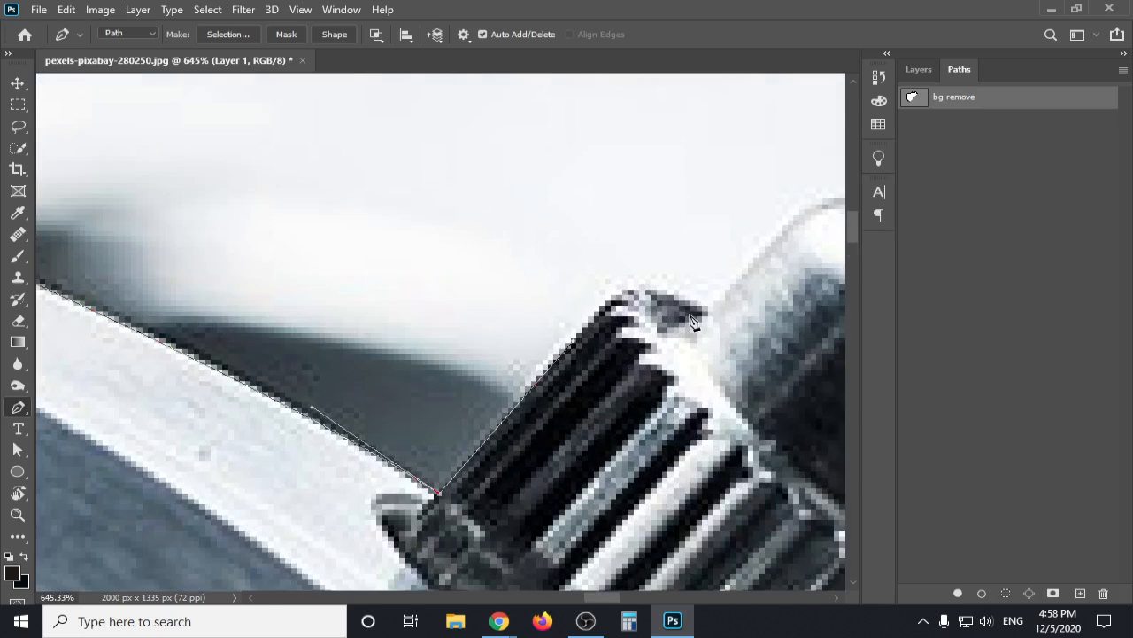
Trace the path around the right pusher's upper ribbed corner and over its smooth cap to the cap's right side.
left_click_drag(707, 312, 797, 388)
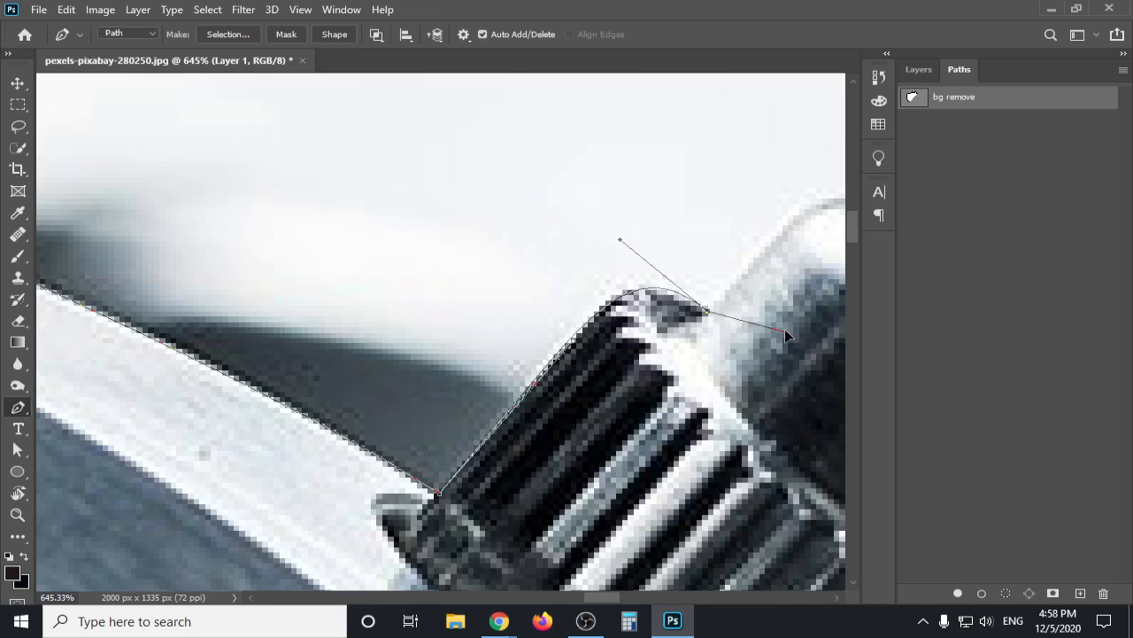
scroll(767, 252, "right", 2)
scroll(620, 283, "down", 1)
scroll(443, 301, "right", 6)
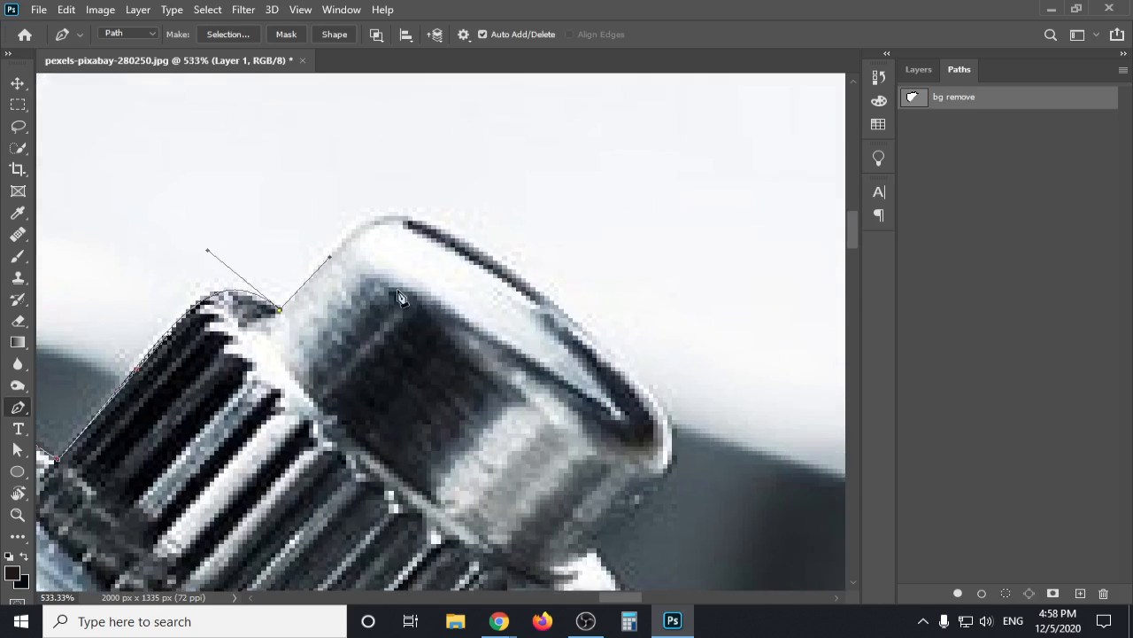
left_click_drag(534, 293, 667, 409)
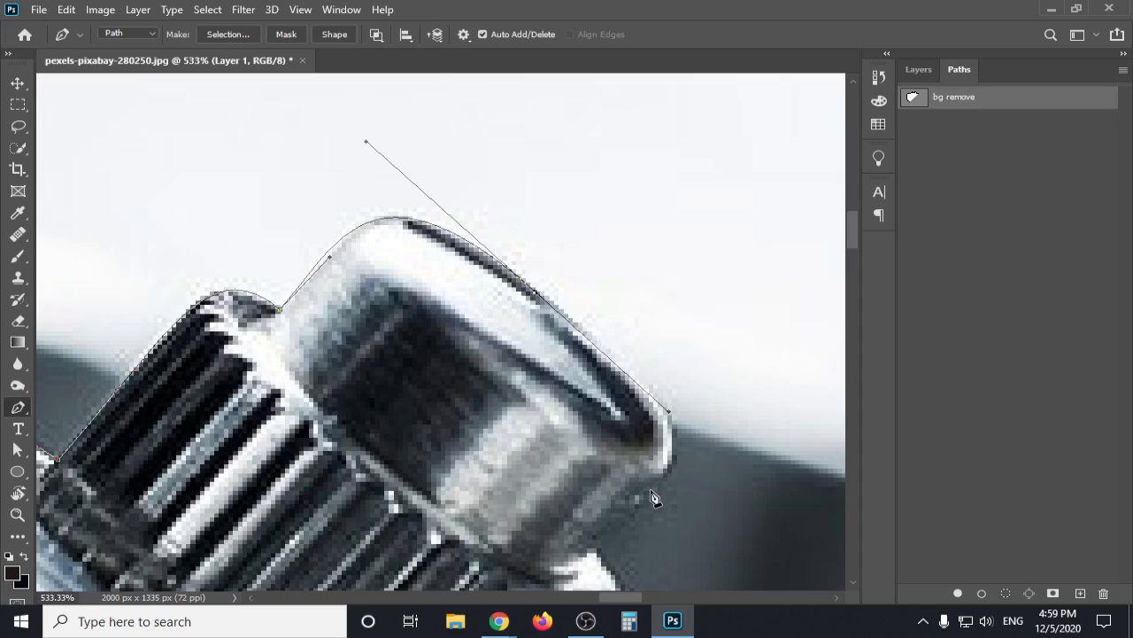
left_click_drag(653, 496, 602, 555)
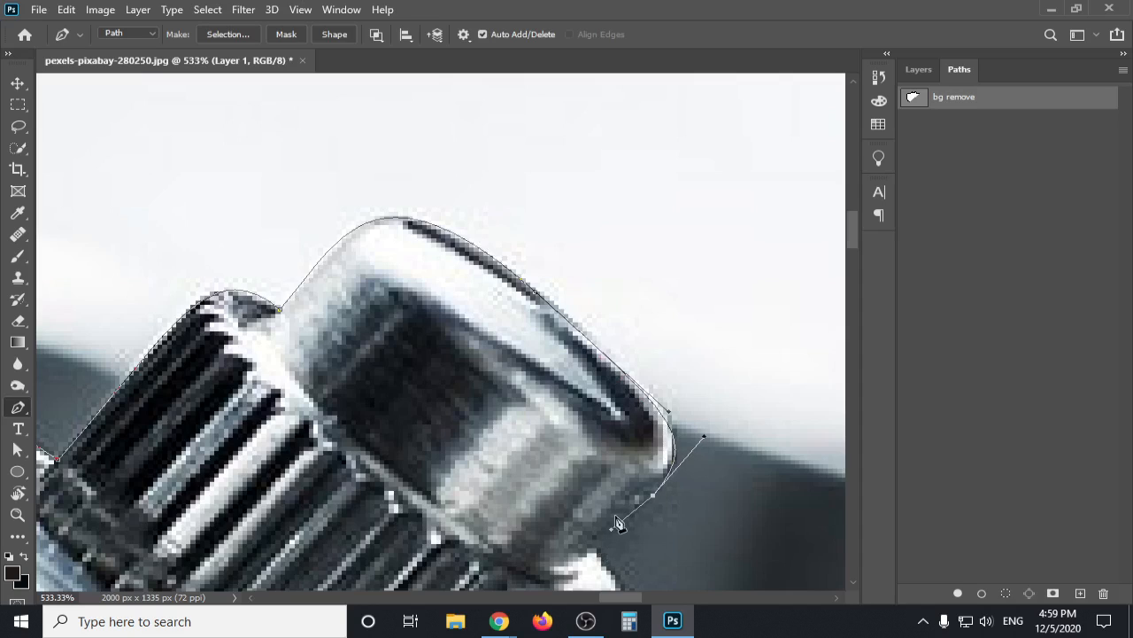
Continue the path around the right pusher's lower shoulder and down its ribbed side to the base on the case.
left_click_drag(618, 523, 495, 268)
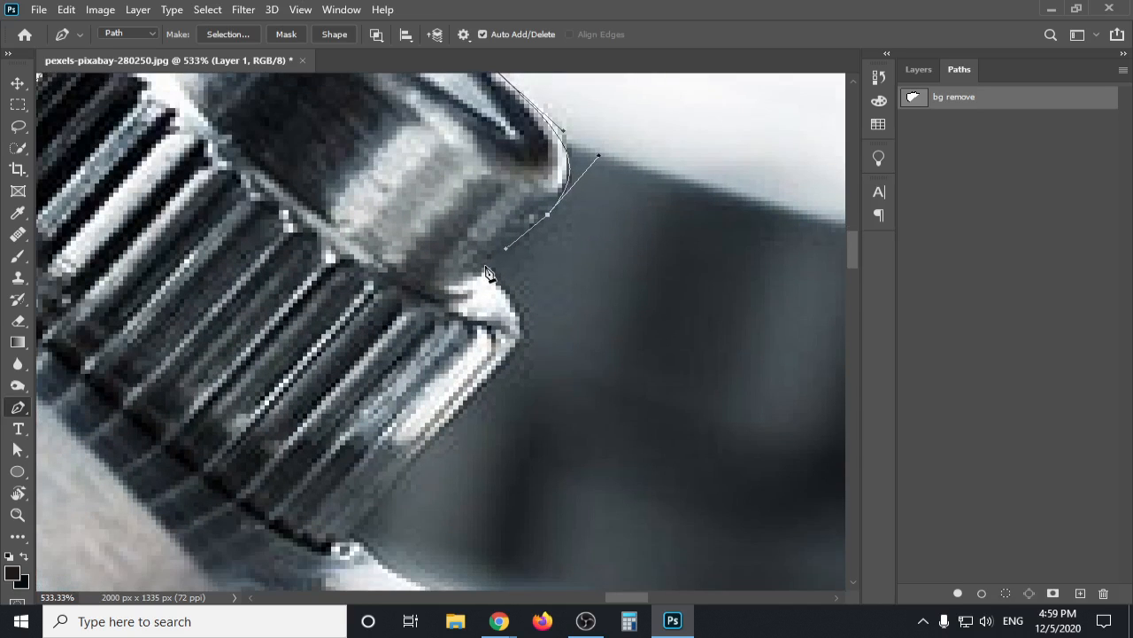
left_click(485, 266)
left_click_drag(502, 352, 495, 368)
left_click(343, 531)
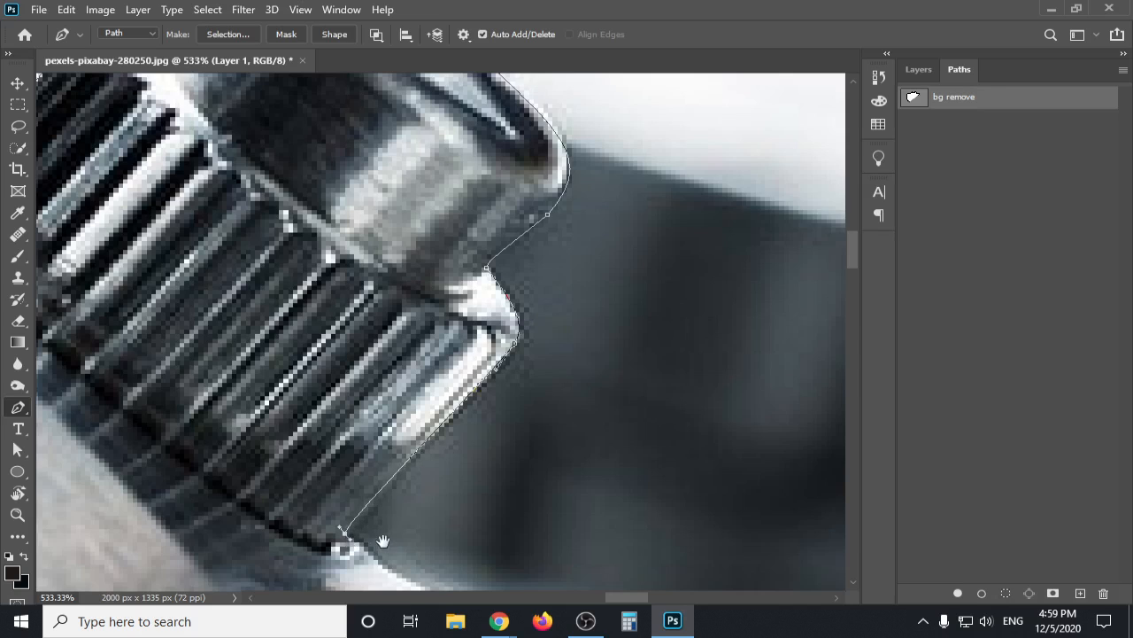
Trace the path from the right pusher's base along the lug's upper edge to the lug's outer corner.
scroll(387, 549, "down", 5)
left_click_drag(662, 410, 409, 141)
scroll(704, 431, "down", 5)
scroll(577, 339, "down", 2)
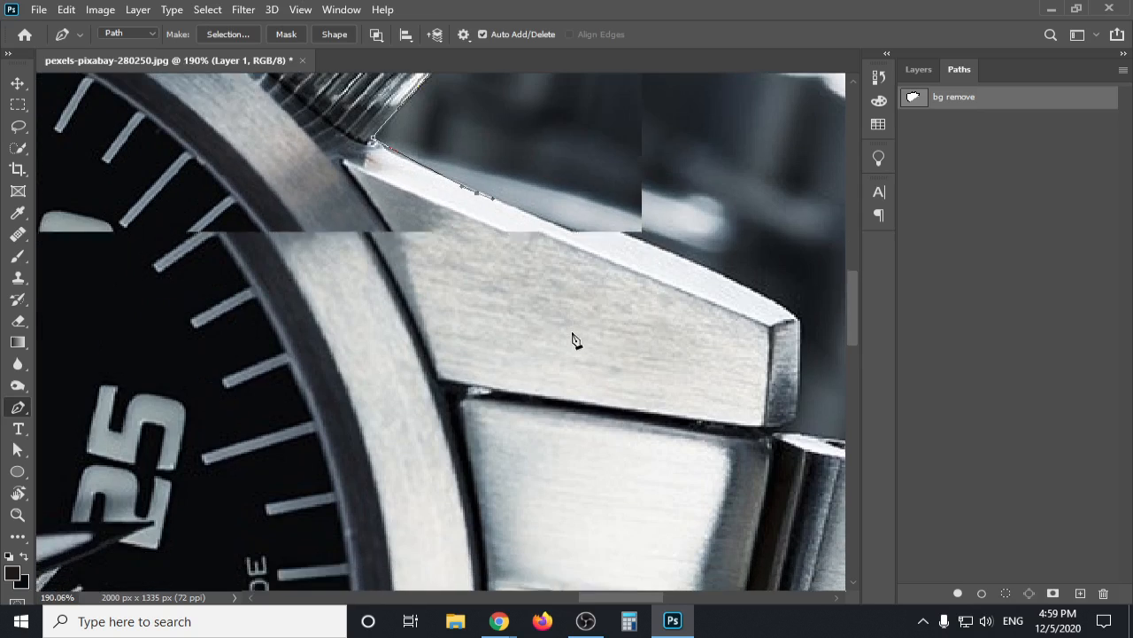
left_click_drag(702, 313, 620, 258)
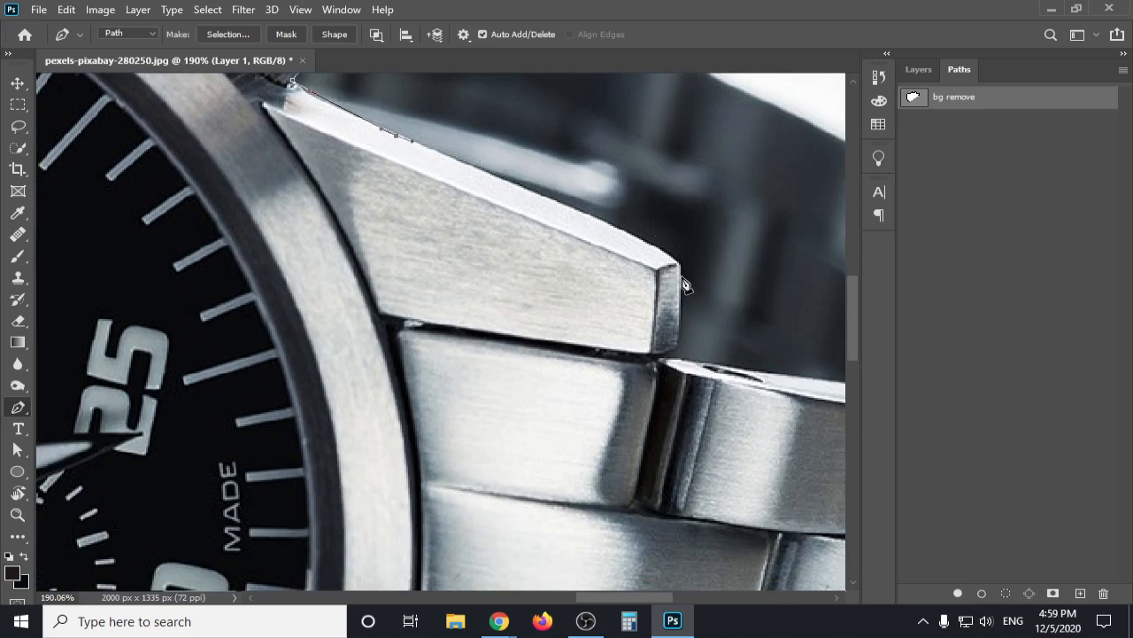
left_click_drag(680, 281, 683, 314)
key("ctrl+z")
left_click_drag(652, 250, 670, 258)
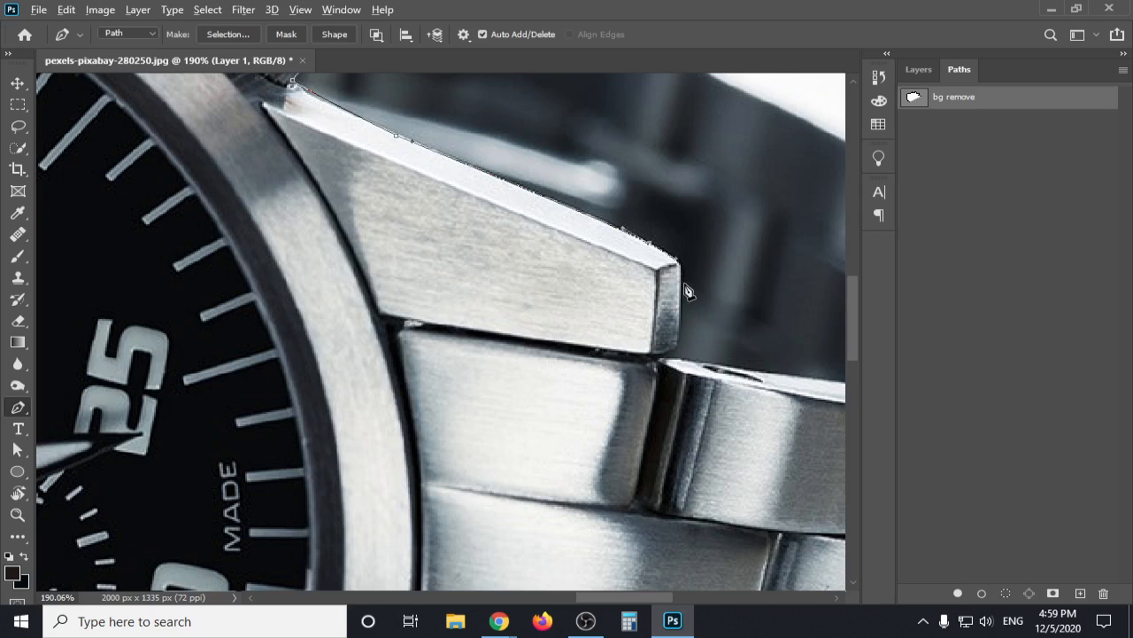
Trace the path down the lug's end face and along the top edge of the first front bracelet link.
scroll(688, 291, "up", 4)
left_click_drag(674, 327, 671, 417)
key("ctrl+z")
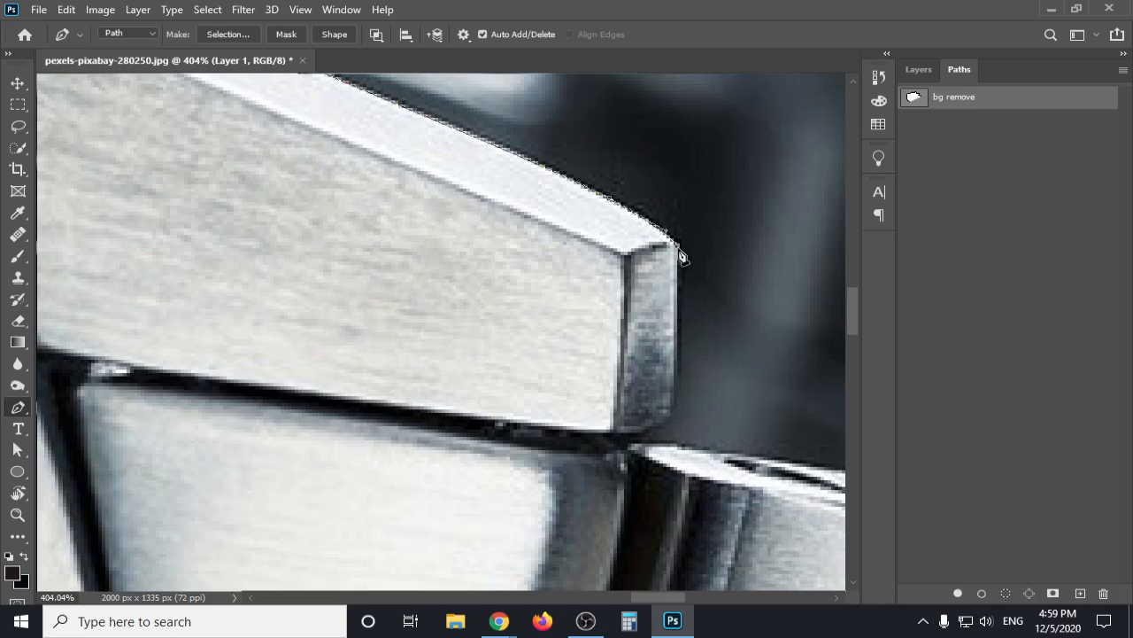
left_click_drag(670, 417, 655, 447)
scroll(769, 458, "down", 3)
left_click_drag(736, 471, 405, 147)
left_click_drag(677, 166, 733, 183)
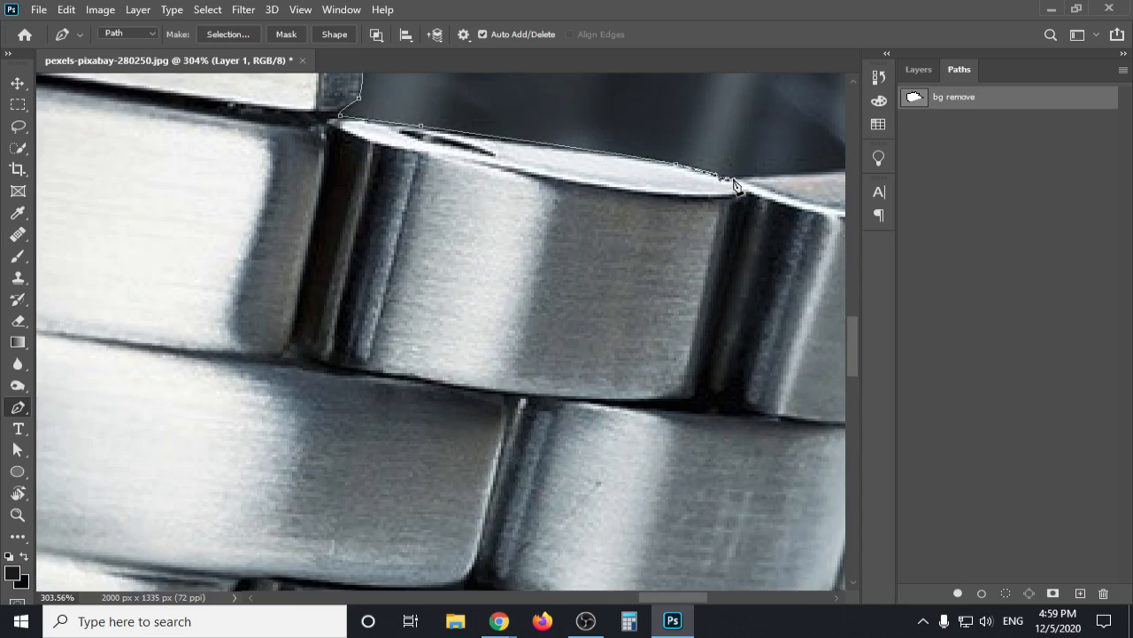
Undo the path segments around the right pusher, lug and front bracelet link, back to the crown's base.
scroll(759, 152, "down", 1)
left_click_drag(722, 170, 291, 217)
scroll(346, 215, "down", 3)
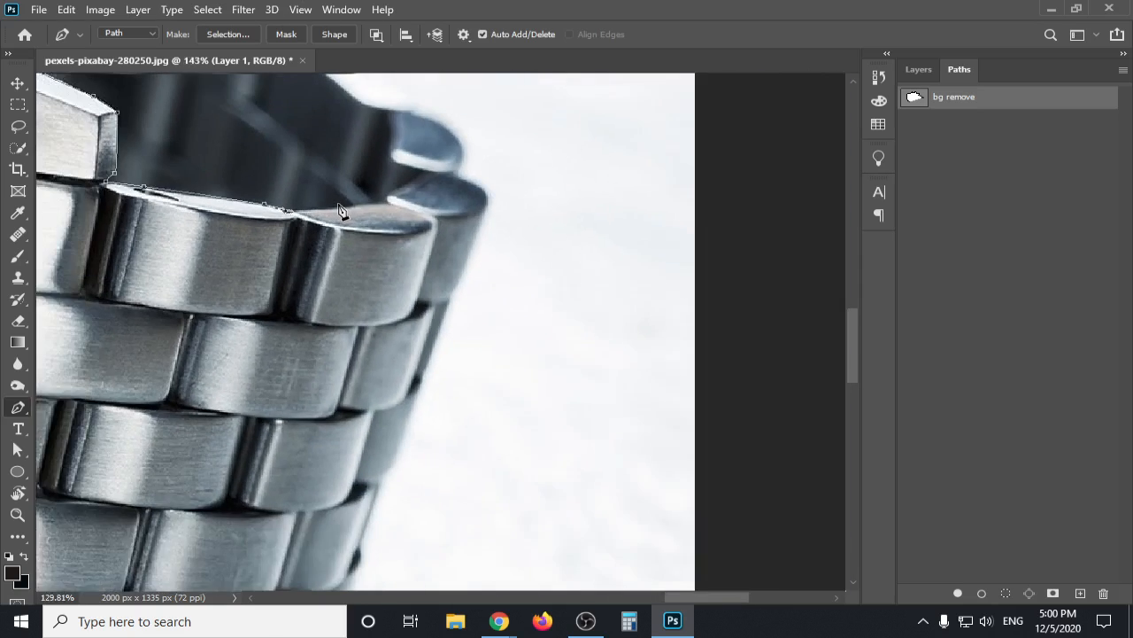
left_click_drag(210, 147, 507, 350)
scroll(355, 264, "down", 3)
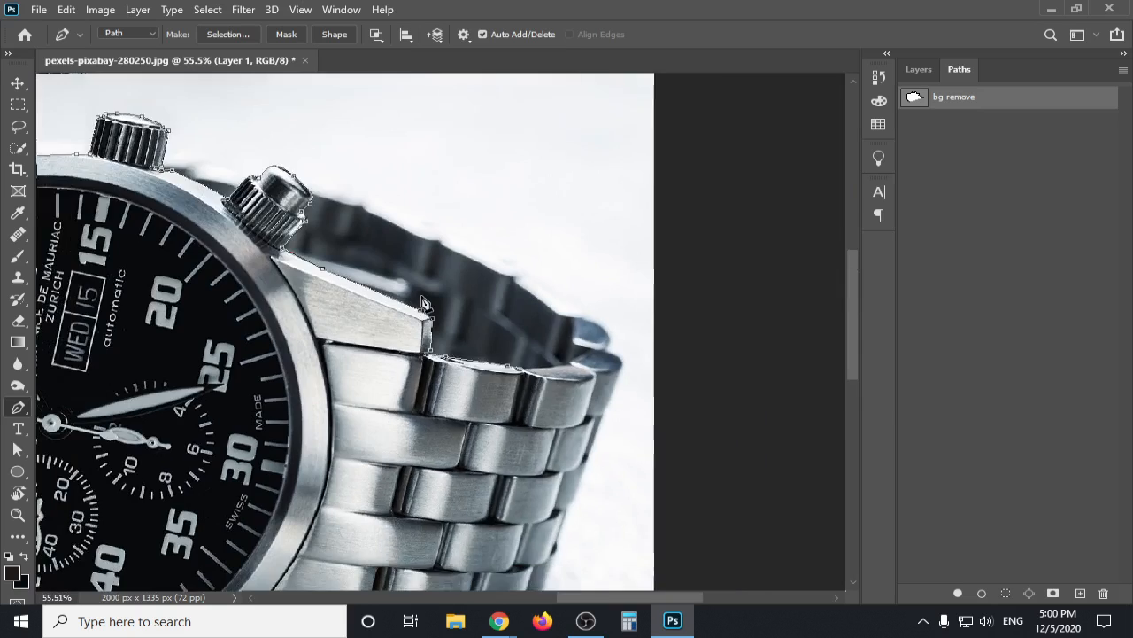
left_click_drag(355, 265, 493, 340)
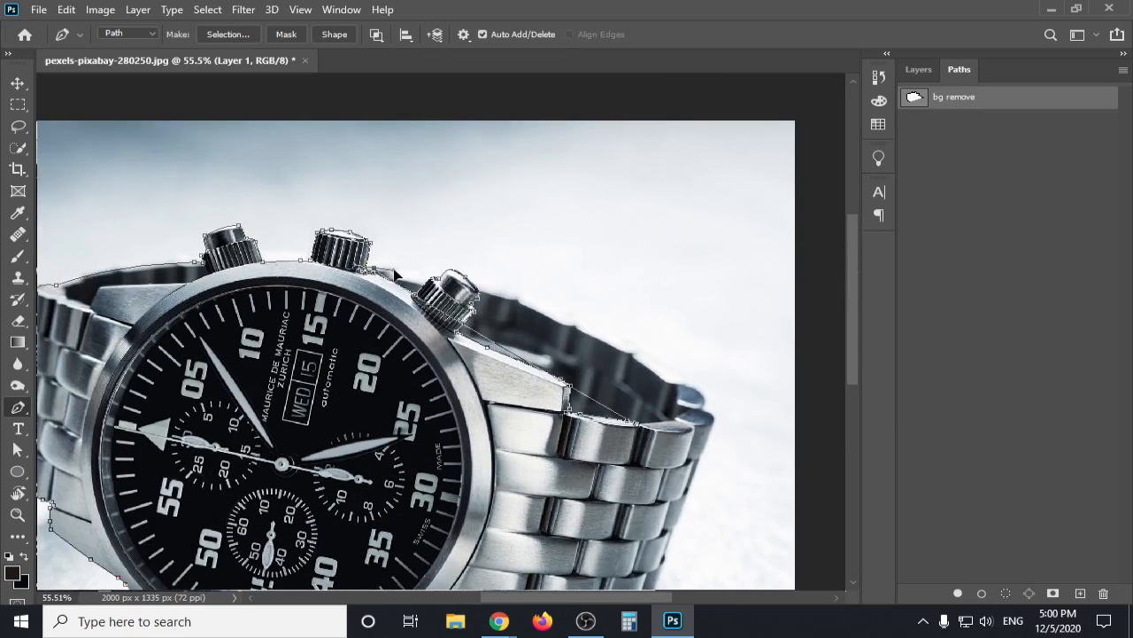
left_click(475, 256, "ctrl")
key("ctrl+z")
key("ctrl+z")
key("ctrl+z")
key("ctrl+z")
key("ctrl+z")
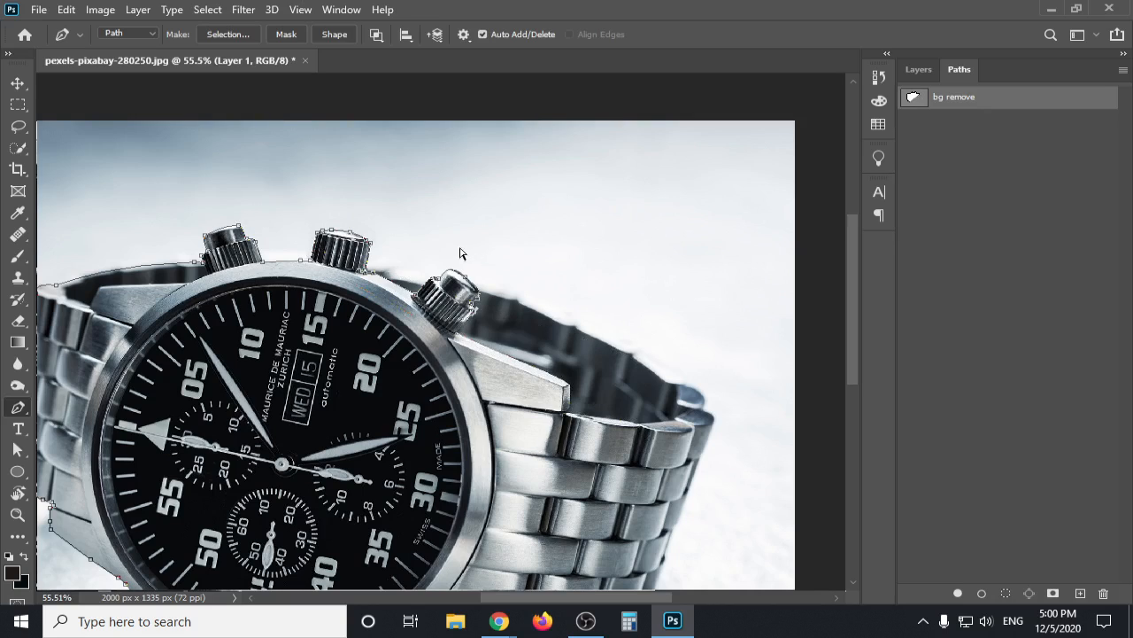
key("ctrl+z")
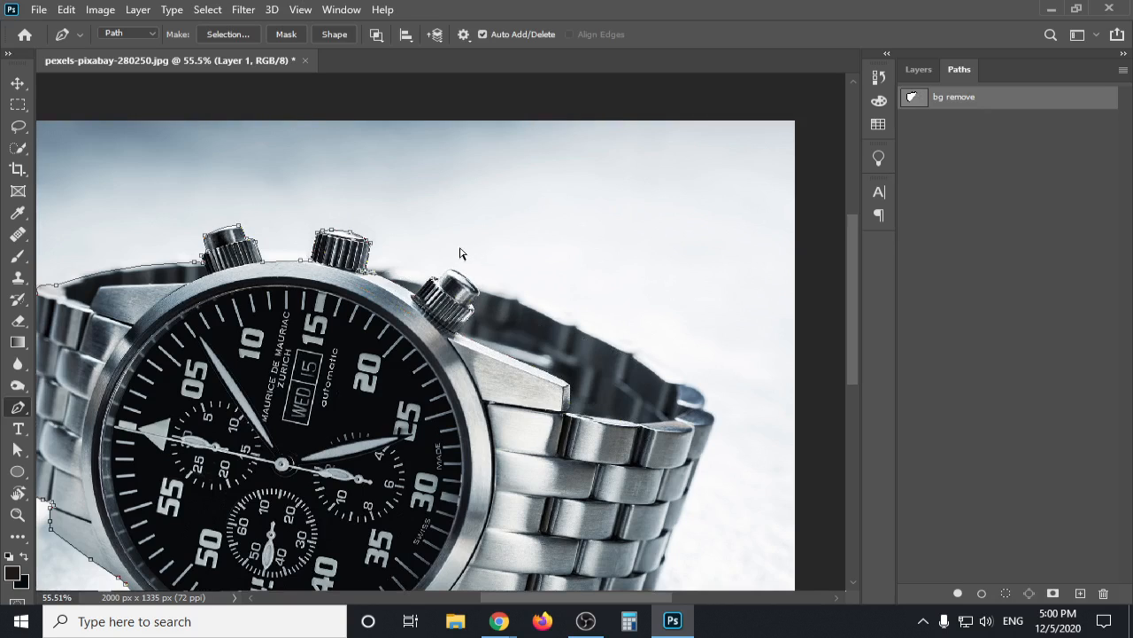
Trace the path from the crown's base along the rear bracelet's outer edge, then around the right pusher's ribbed corner and over its cap.
scroll(400, 261, "up", 5)
scroll(395, 287, "up", 1)
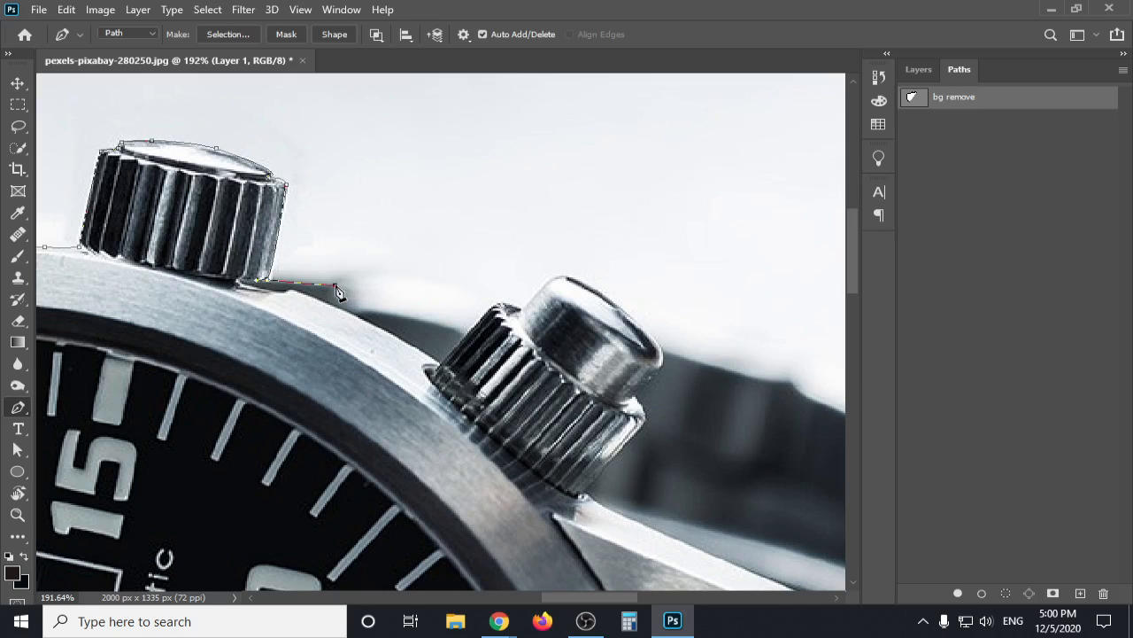
left_click_drag(352, 309, 367, 312)
left_click(462, 333)
left_click_drag(501, 307, 517, 312)
left_click_drag(566, 278, 586, 288)
left_click_drag(658, 352, 668, 361)
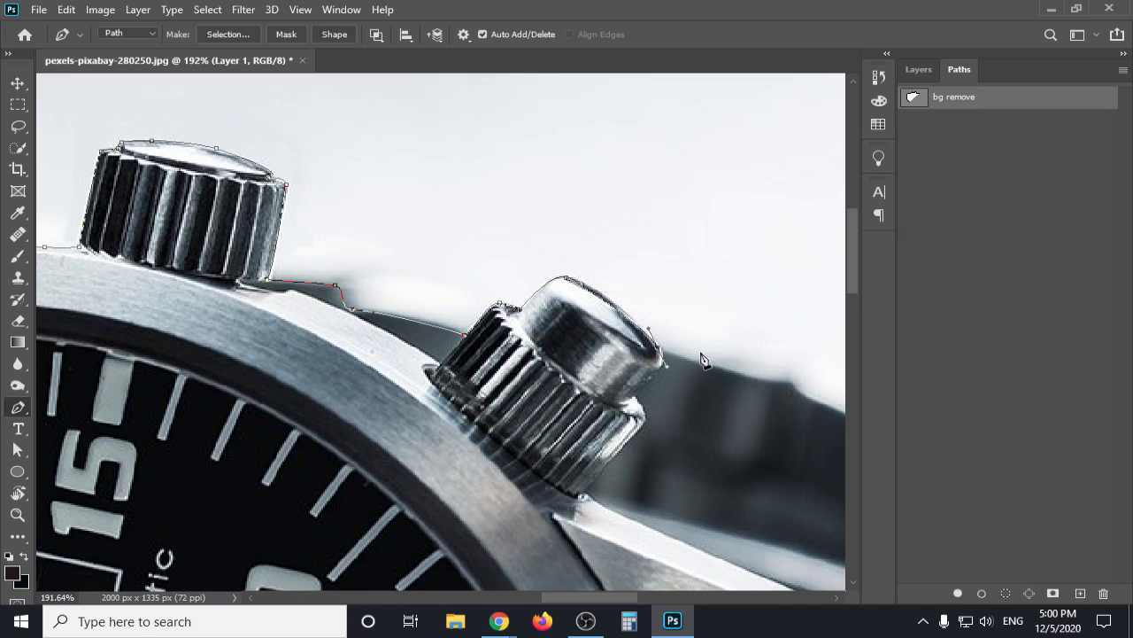
Fit the path to the right pusher cap's sloping top, ending where the rear bracelet meets the cap.
scroll(706, 359, "up", 3)
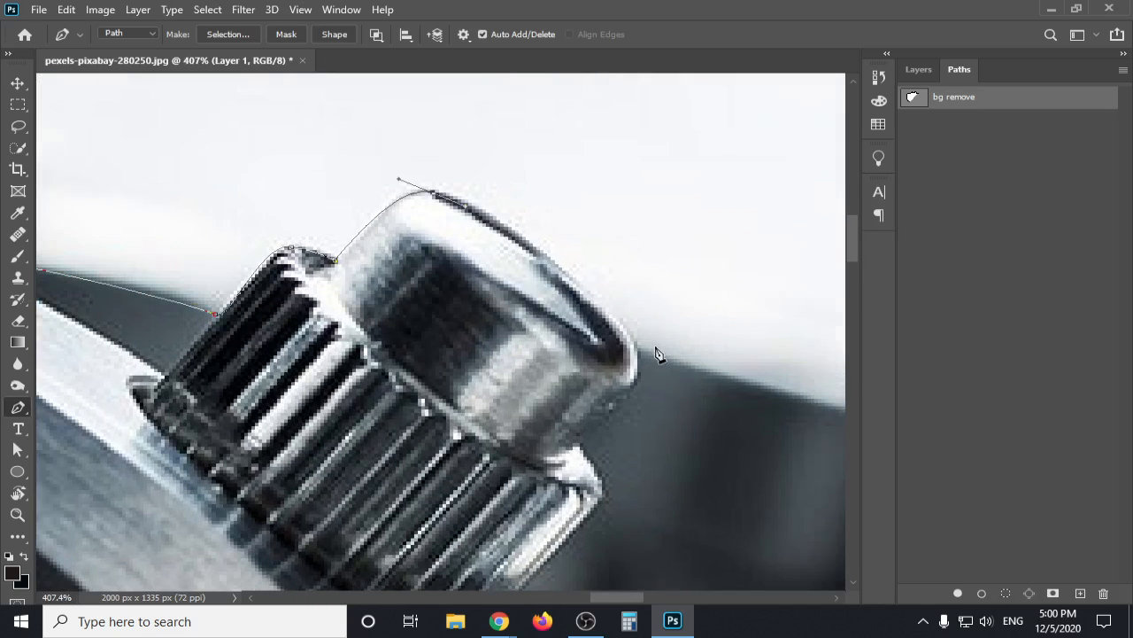
left_click(638, 350)
left_click_drag(629, 343, 577, 261)
left_click_drag(466, 207, 479, 200)
Trace the rear bracelet's outer edge from the pusher cap to the first notch between its links.
scroll(443, 197, "right", 5)
scroll(442, 198, "down", 3)
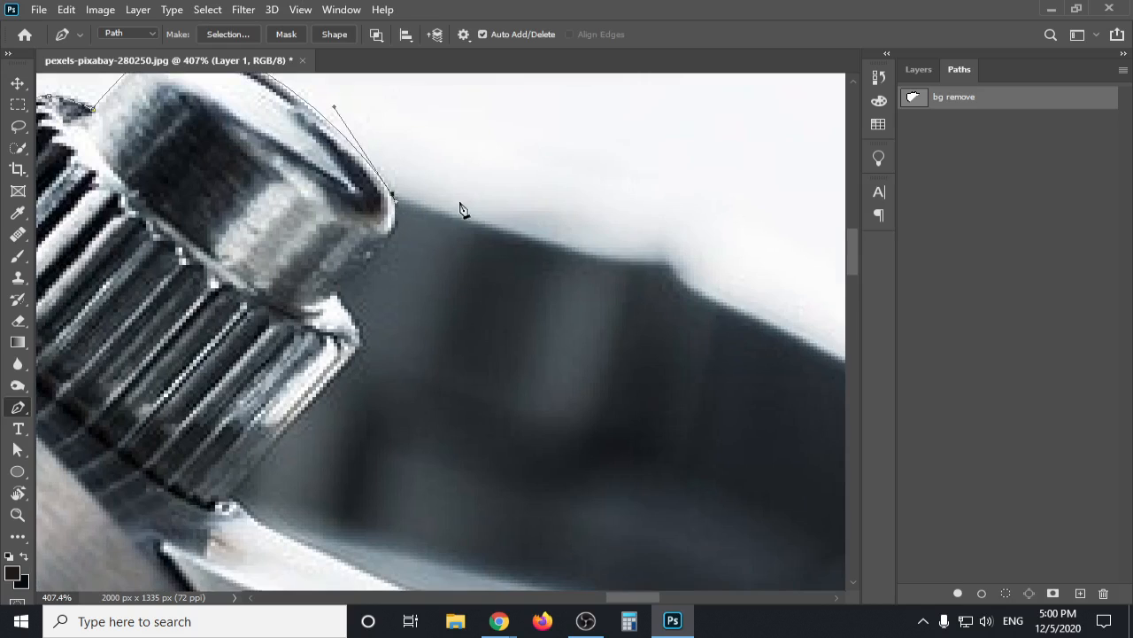
left_click_drag(608, 261, 634, 262)
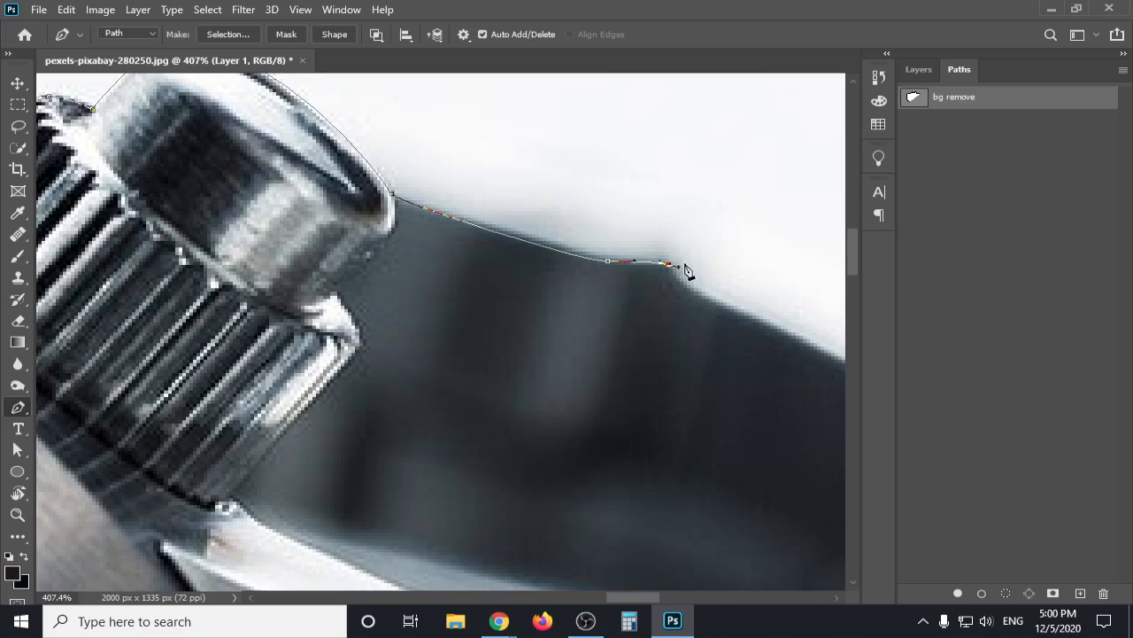
scroll(684, 271, "up", 5)
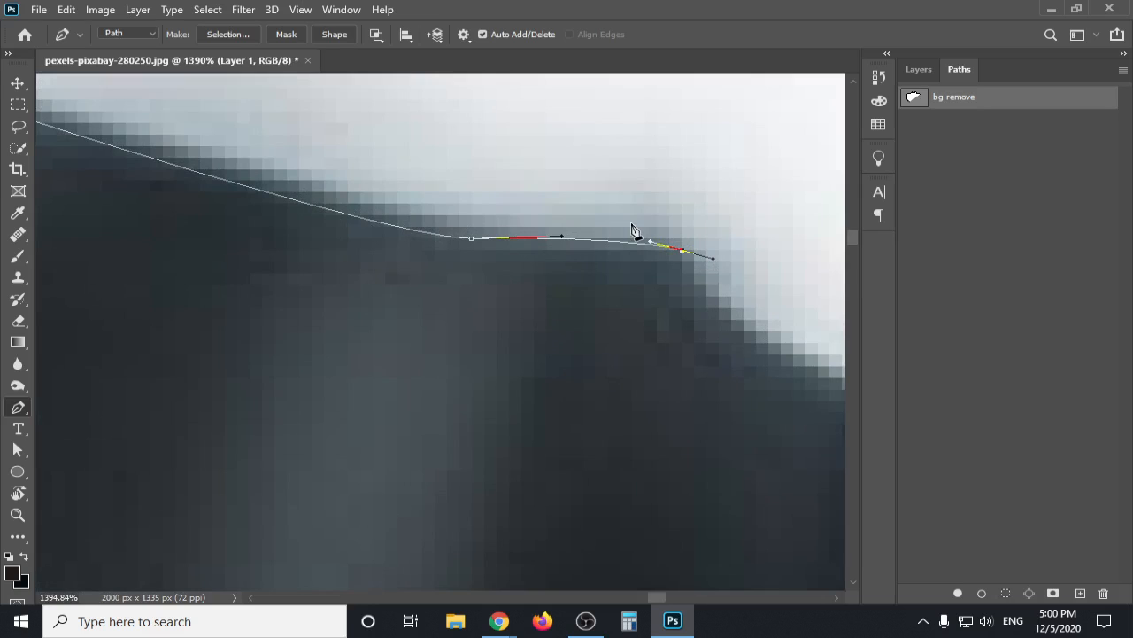
scroll(634, 232, "down", 2)
scroll(634, 232, "down", 2)
scroll(620, 234, "right", 3)
scroll(575, 244, "down", 2)
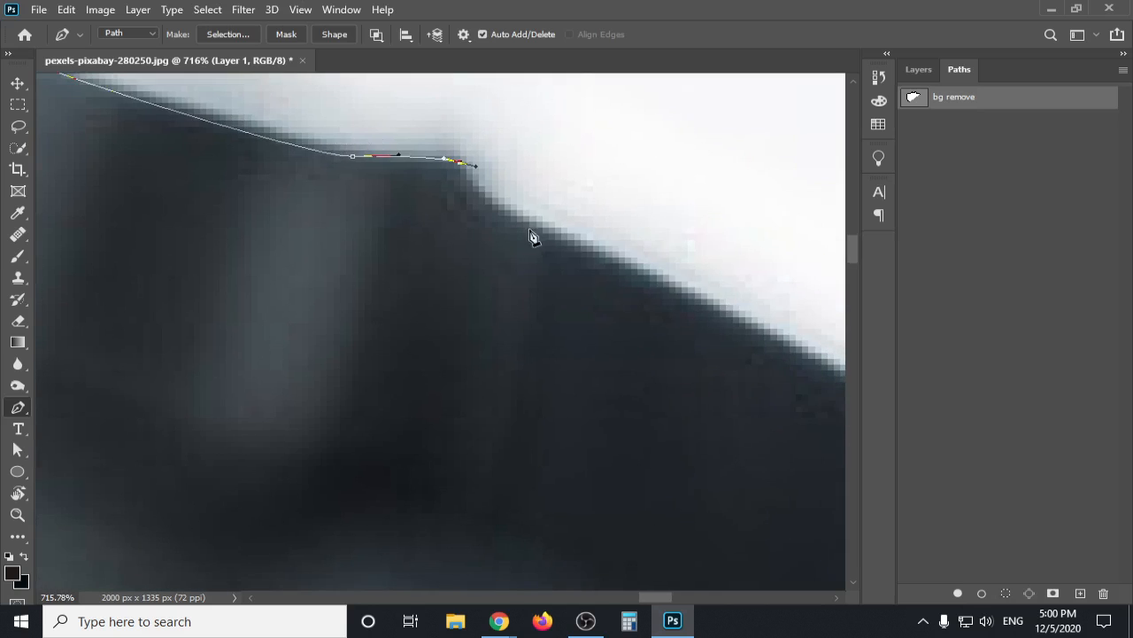
Continue the path along the next rear bracelet link's outer edge to the second notch.
left_click_drag(575, 251, 687, 292)
scroll(686, 292, "down", 3)
scroll(607, 274, "right", 3)
scroll(532, 230, "down", 2)
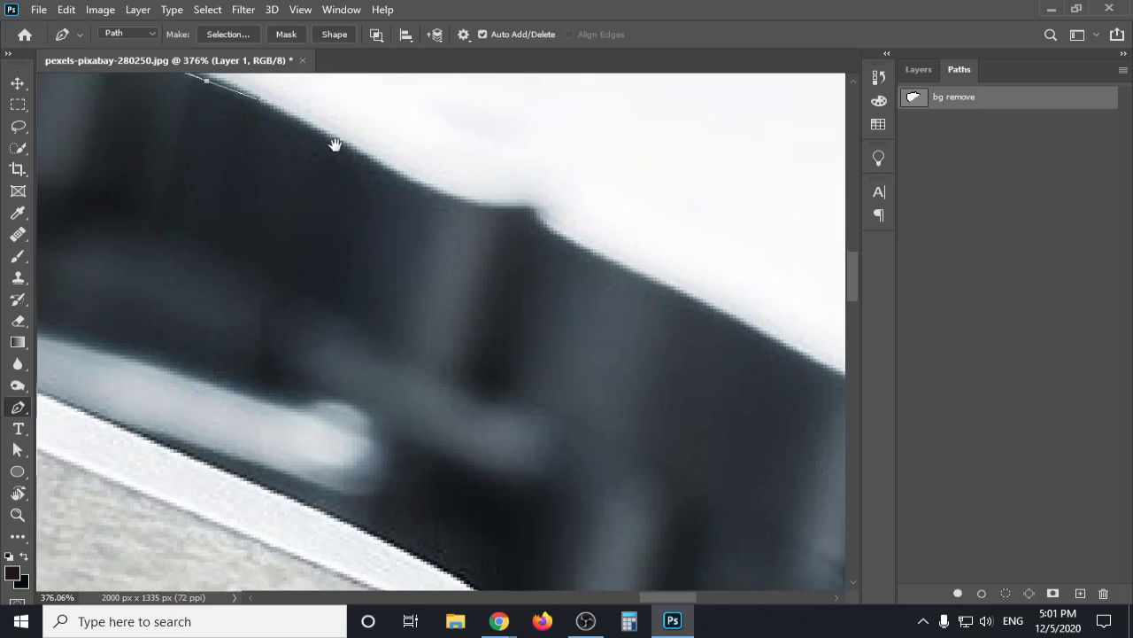
left_click_drag(455, 200, 535, 203)
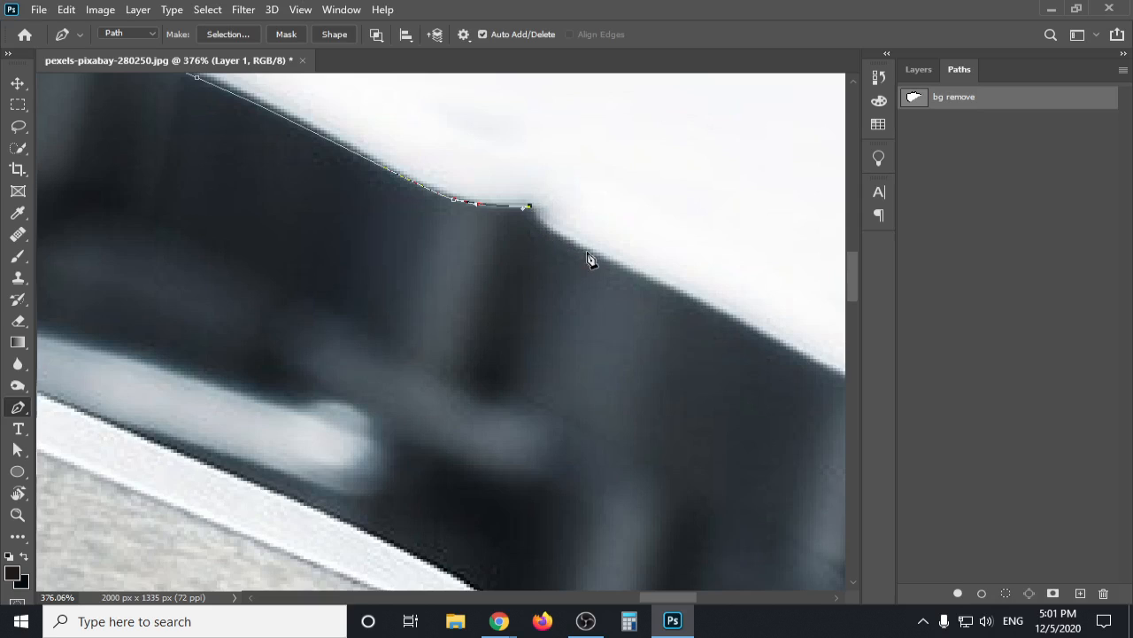
Trace the following rear link's outer edge up to the third notch and curve the path around that notch.
left_click_drag(640, 276, 203, 162)
scroll(769, 336, "down", 2)
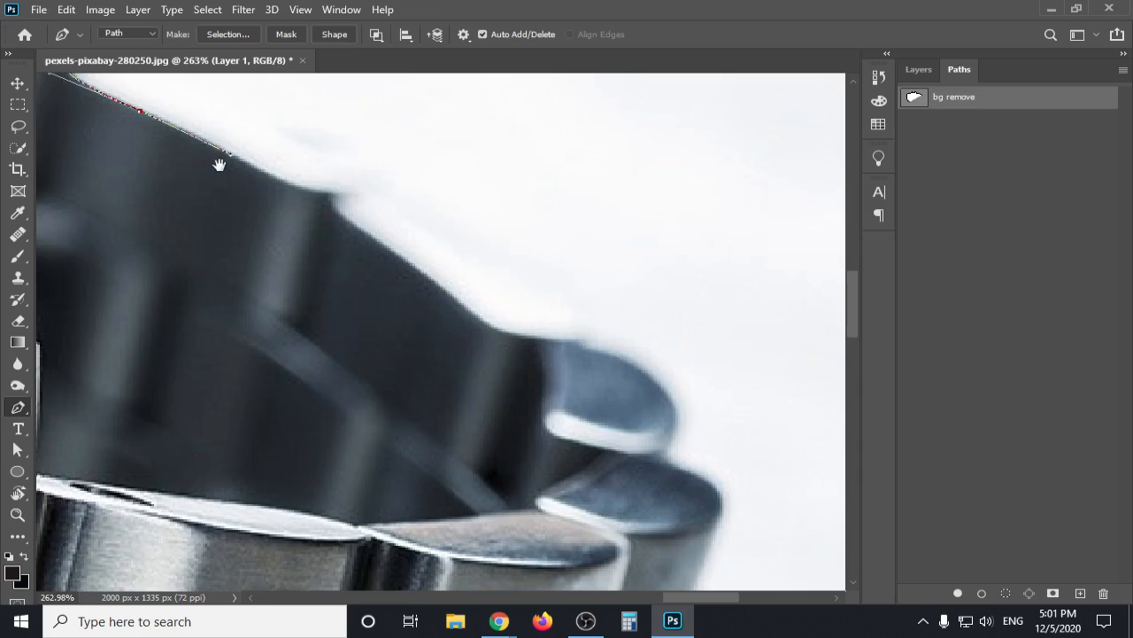
left_click_drag(303, 190, 318, 194)
left_click(335, 192)
left_click_drag(346, 217, 366, 234)
Continue the path to the bracelet's bend and around the first rounded blue link end.
left_click_drag(499, 333, 516, 335)
left_click_drag(600, 355, 383, 224)
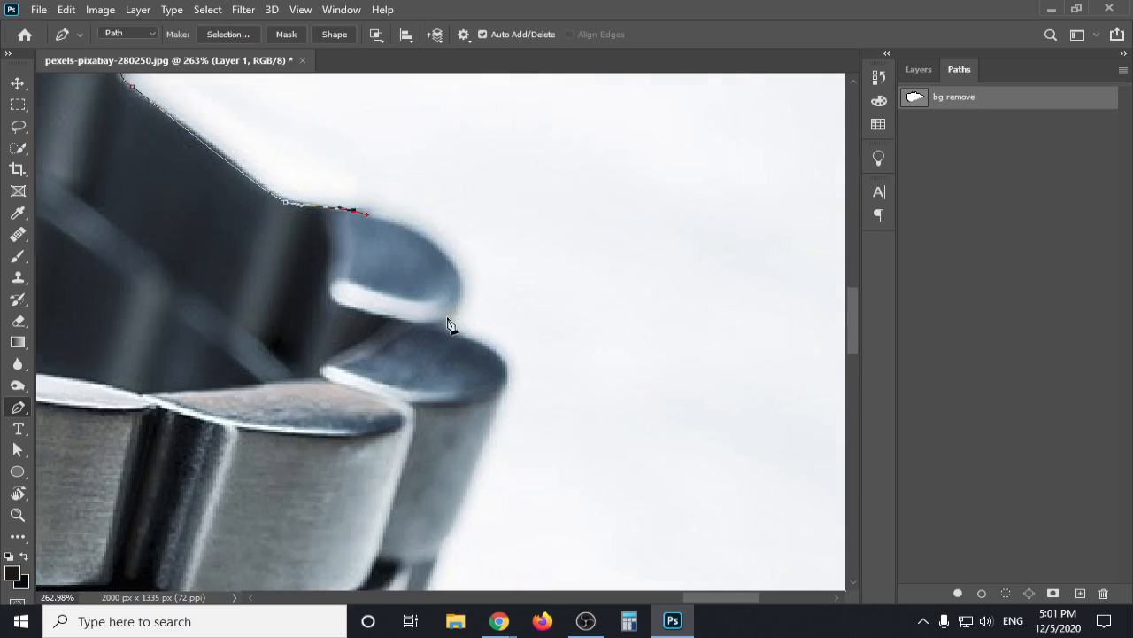
left_click_drag(448, 317, 413, 317)
left_click_drag(370, 334, 394, 391)
Trace around the second rounded link end at the bracelet's bend and down that link's side to its lower corner.
left_click(443, 328)
left_click(487, 348)
left_click_drag(498, 399, 484, 446)
scroll(475, 328, "down", 5)
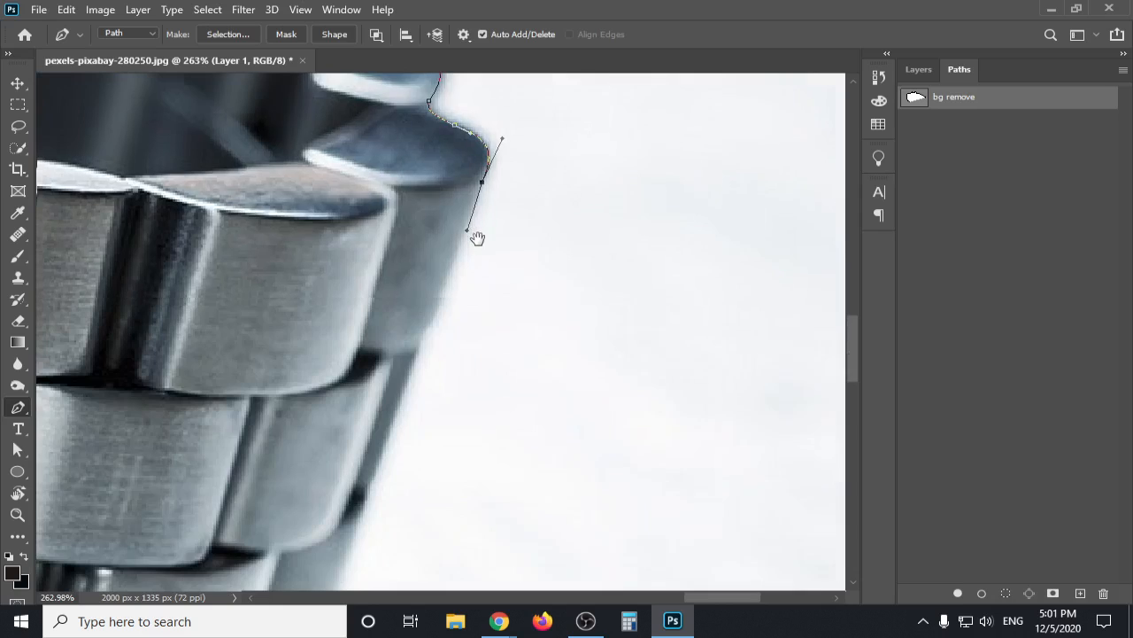
left_click_drag(418, 342, 403, 338)
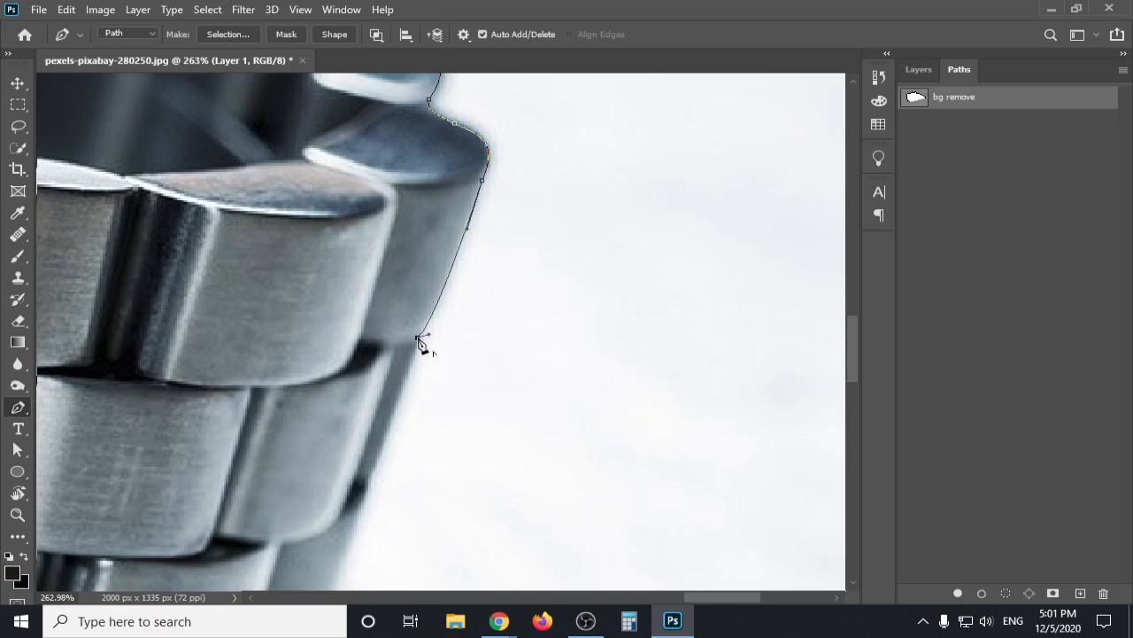
Continue the path down the bracelet's right side past the narrow link and the dark gap below it.
scroll(412, 377, "up", 1)
scroll(410, 397, "down", 2)
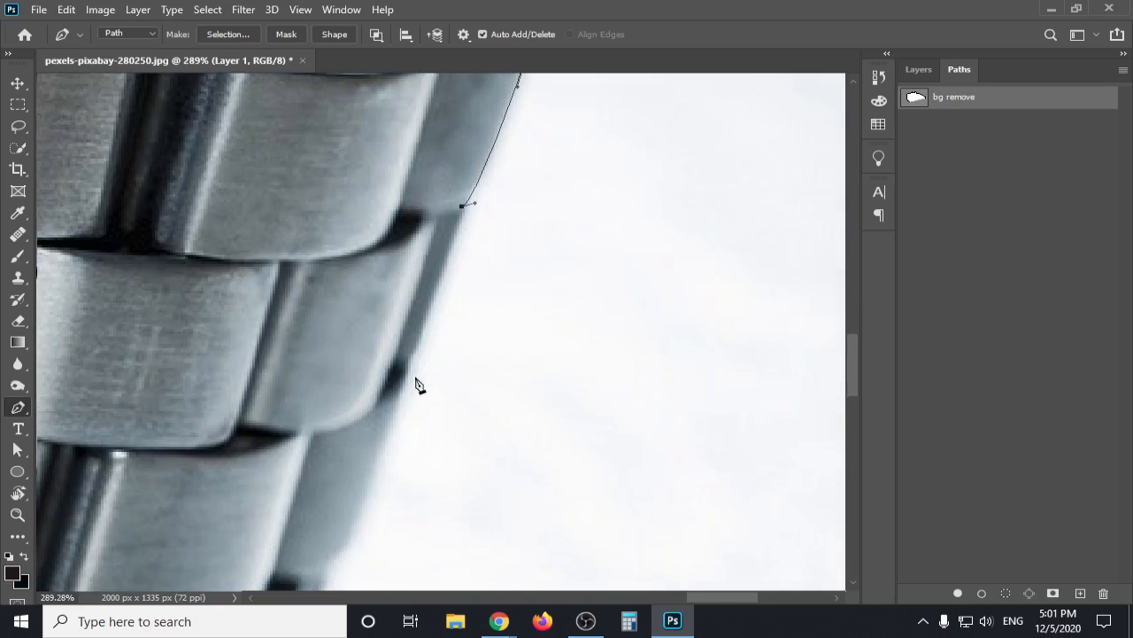
left_click(401, 396)
left_click(384, 448)
scroll(390, 454, "down", 2)
scroll(501, 221, "down", 2)
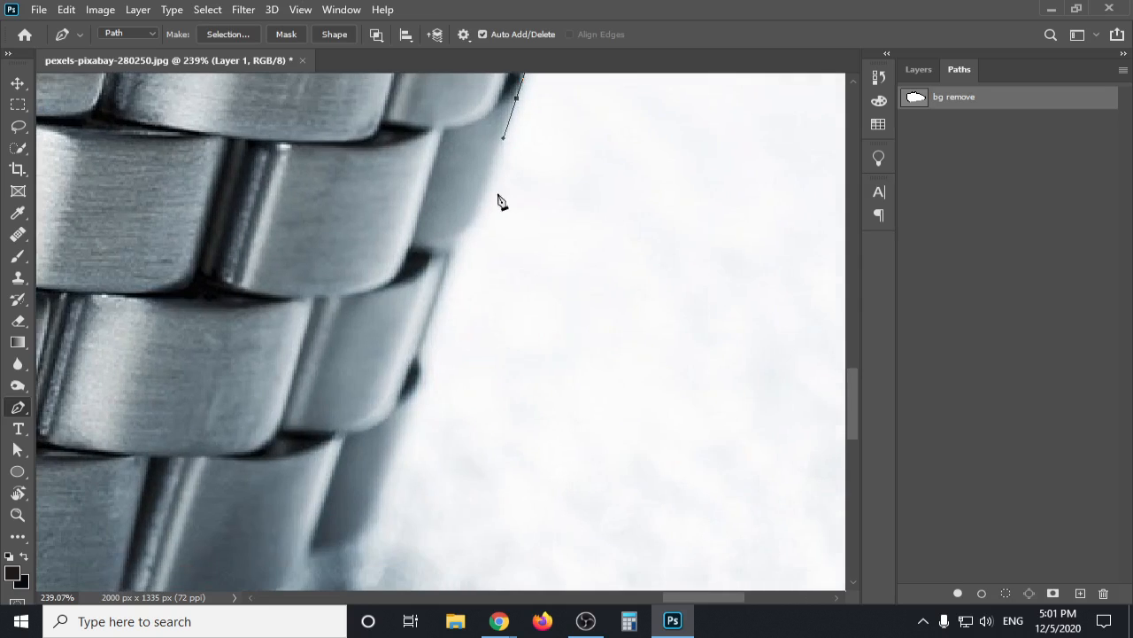
Trace the next side link to its lower corner, make it a corner point, and continue past the lower dark gap.
left_click_drag(455, 234, 429, 240)
left_click(430, 241, "alt")
left_click_drag(404, 445, 504, 207)
left_click_drag(470, 286, 421, 380)
left_click(469, 284)
left_click_drag(505, 174, 489, 217)
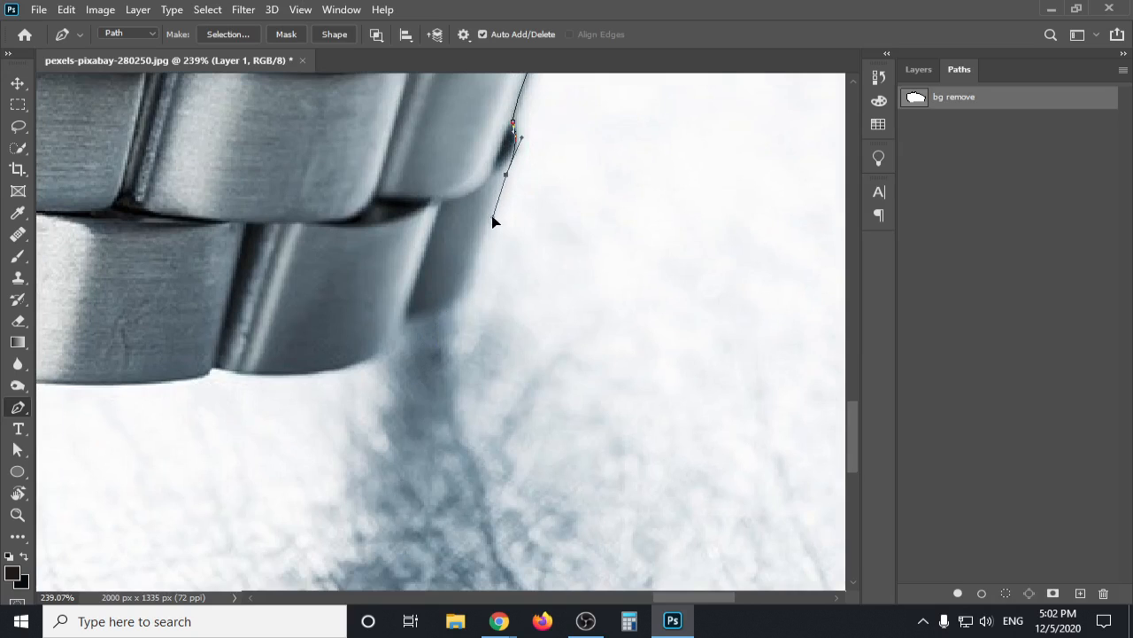
Trace around the lowest side link and along the adjacent front link's bottom edge, removing the outgoing handle at its left end.
mouse_move(430, 315)
left_mouse_down()
mouse_move(379, 335)
mouse_move(407, 319)
left_mouse_up()
left_click(407, 319)
left_click_drag(360, 361, 322, 372)
left_click_drag(216, 366, 154, 350)
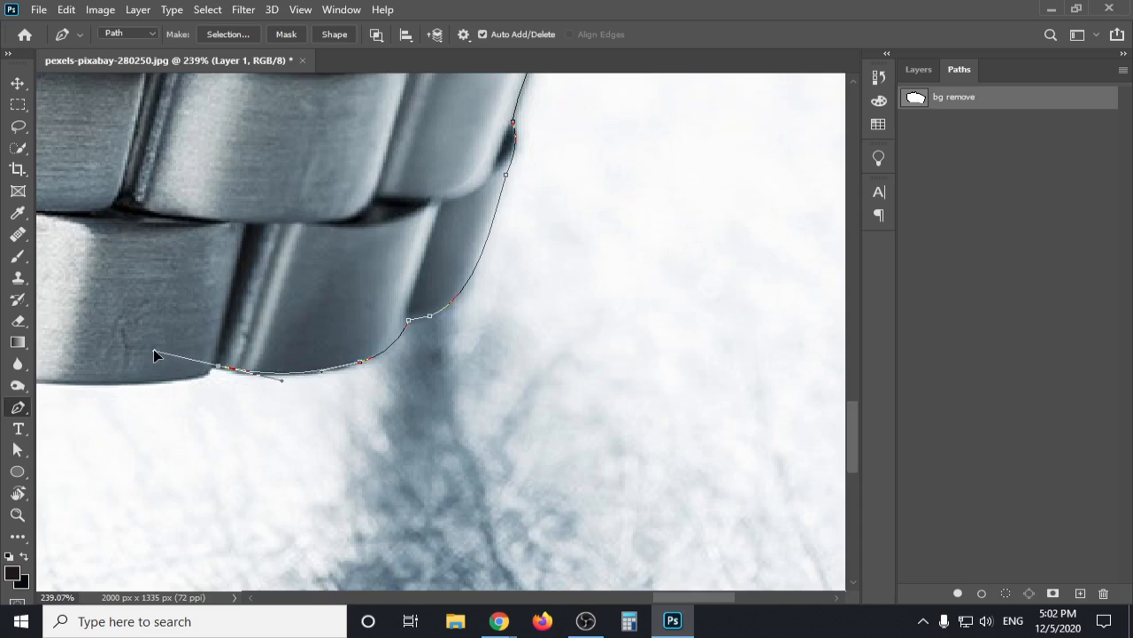
left_click(220, 368)
Trace the next front link's bottom edge to the gap at the lower lug and remove the outgoing handle there.
left_click_drag(223, 372, 576, 119)
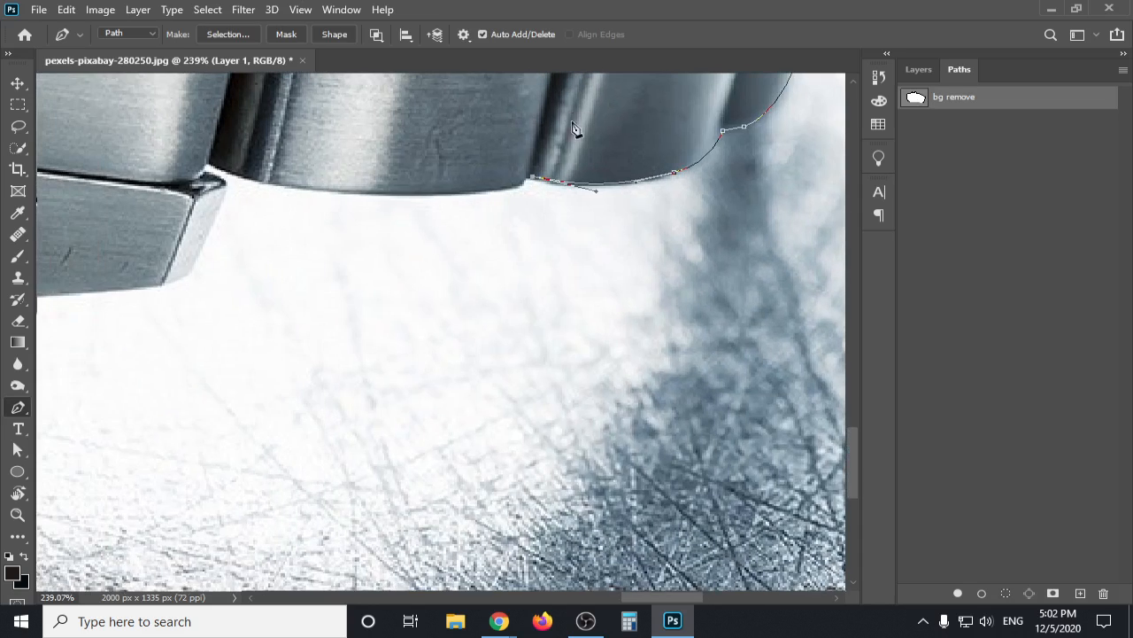
left_click_drag(404, 196, 299, 188)
left_click_drag(210, 168, 171, 144)
left_click(207, 167, "alt")
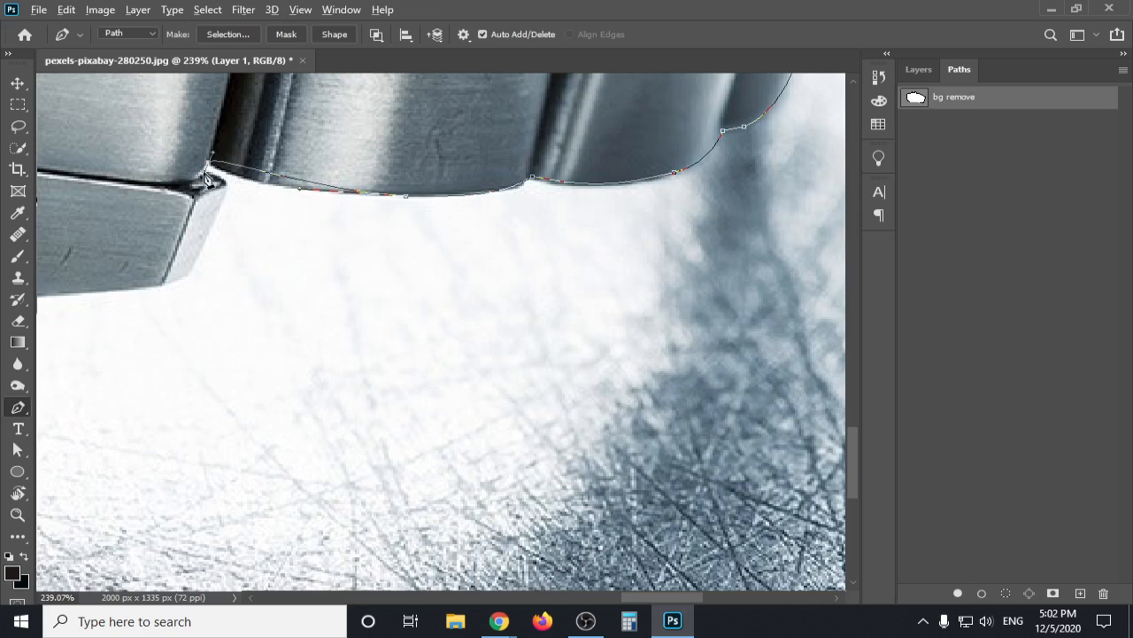
Make the anchor at the gap above the lower lug a corner point and trace around the gap to the lug's tip.
scroll(206, 177, "up", 6)
left_click(210, 180)
left_click(217, 158)
left_click(214, 171)
left_click(214, 173)
left_click(213, 177)
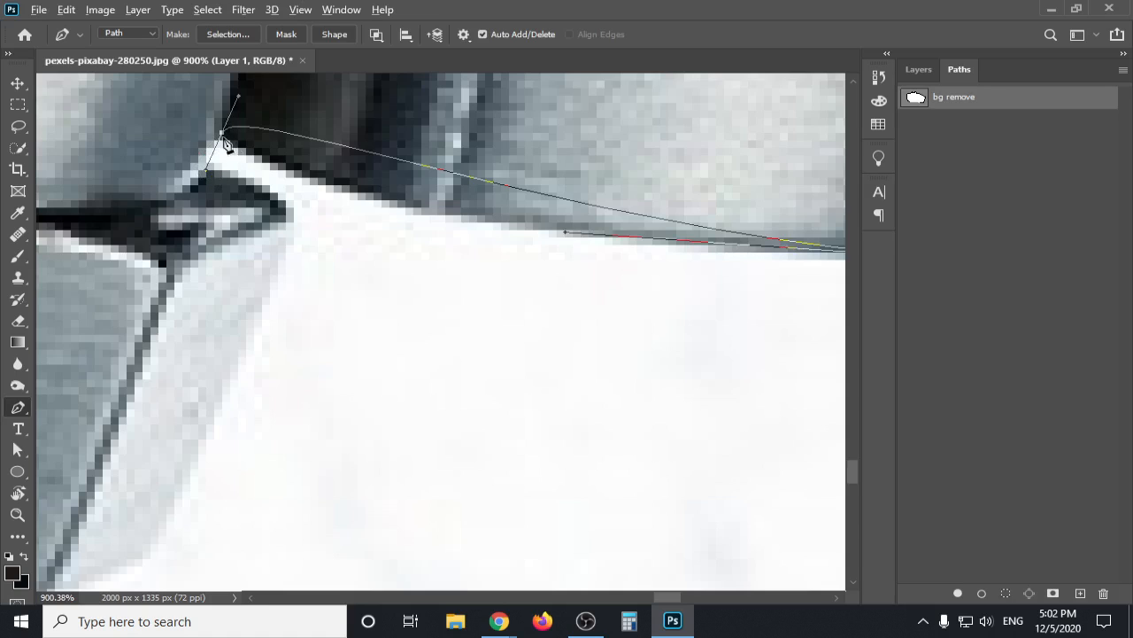
left_click(221, 134)
left_click_drag(205, 163, 230, 174)
left_click(284, 214)
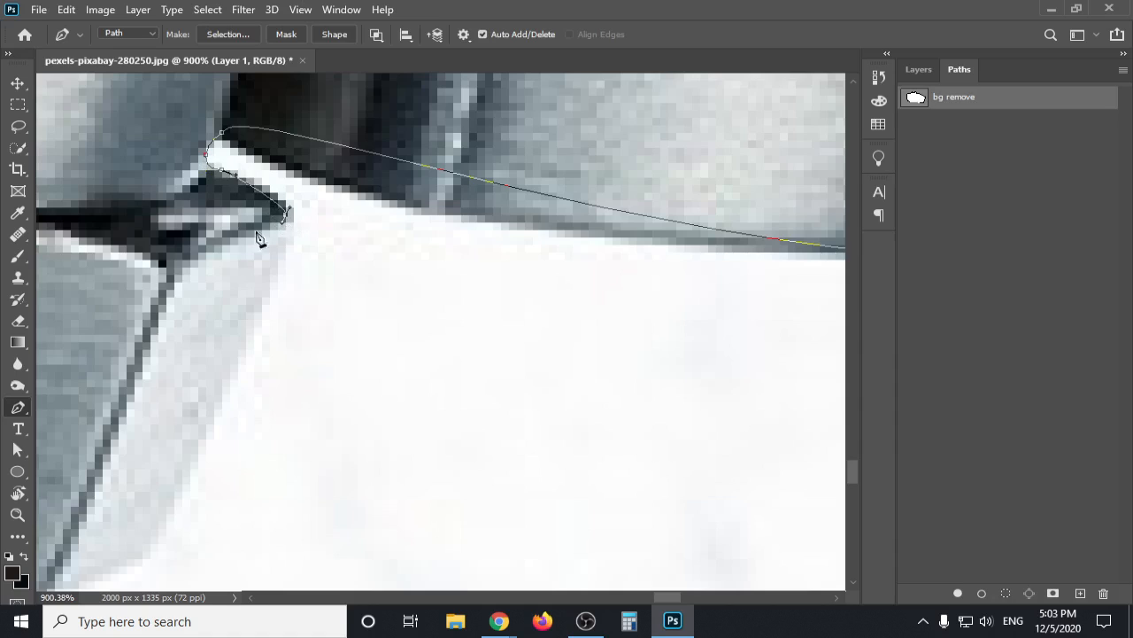
left_click_drag(174, 282, 152, 324)
scroll(144, 448, "down", 2)
left_click_drag(144, 448, 493, 288)
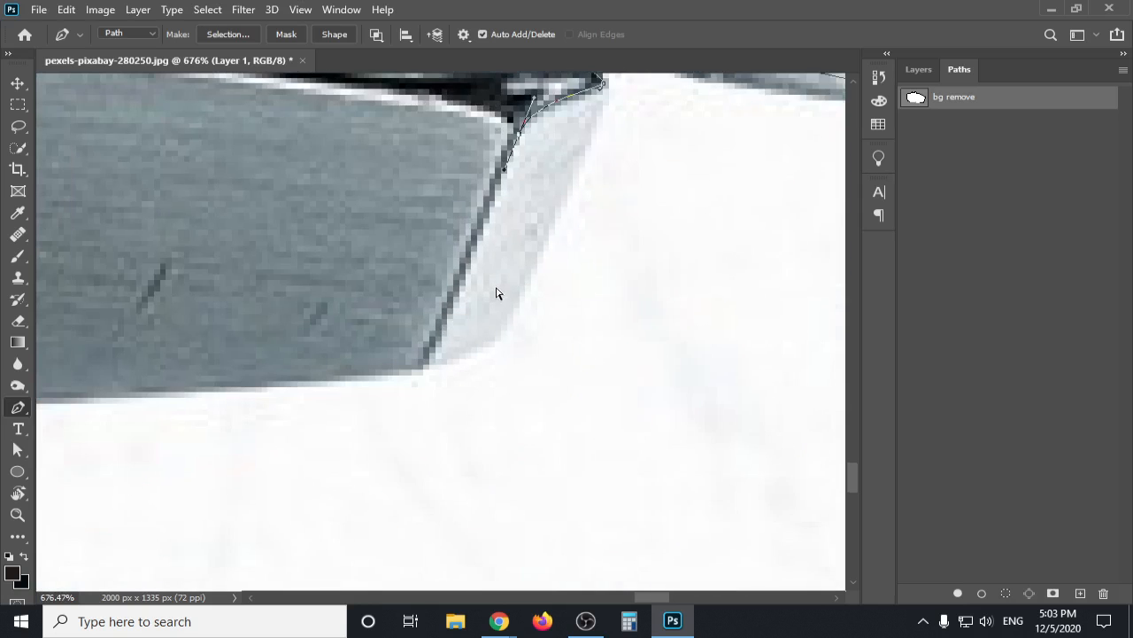
left_click_drag(534, 177, 370, 324)
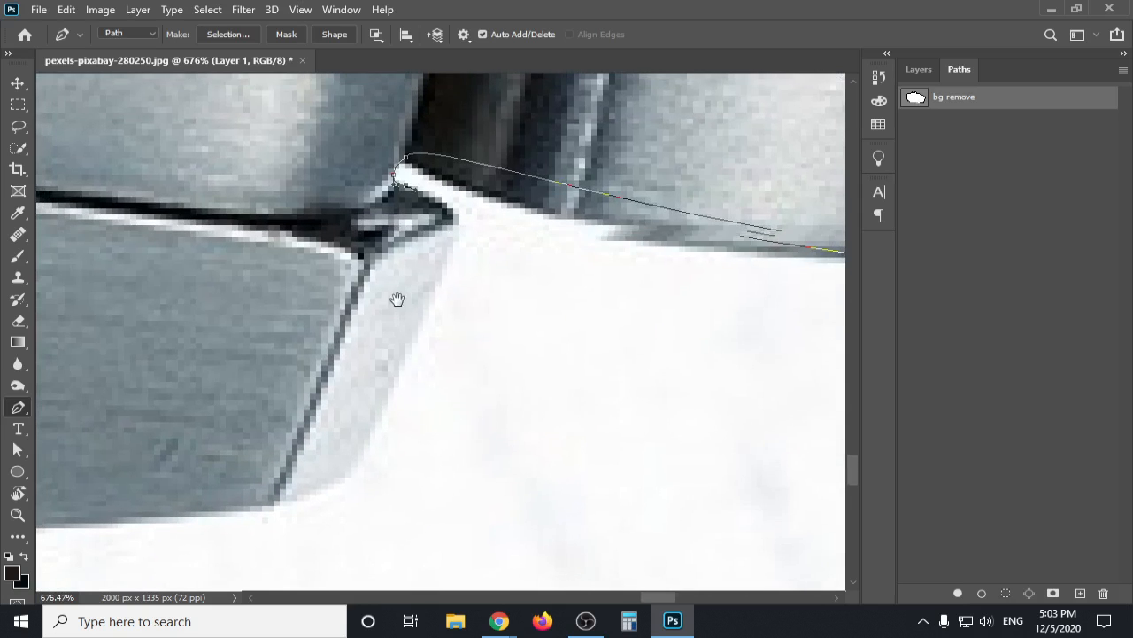
Trace from the lower lug's tip around its bevelled end and onto its bottom edge.
left_click_drag(453, 216, 451, 251)
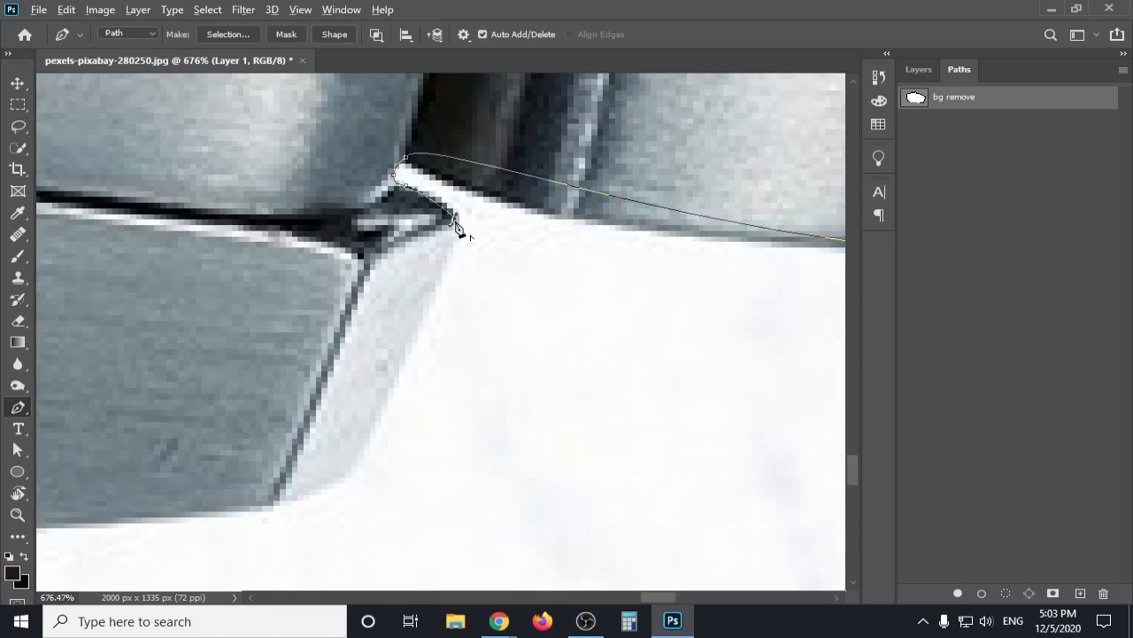
left_click_drag(341, 479, 277, 513)
left_click_drag(209, 513, 126, 524)
scroll(125, 525, "down", 5)
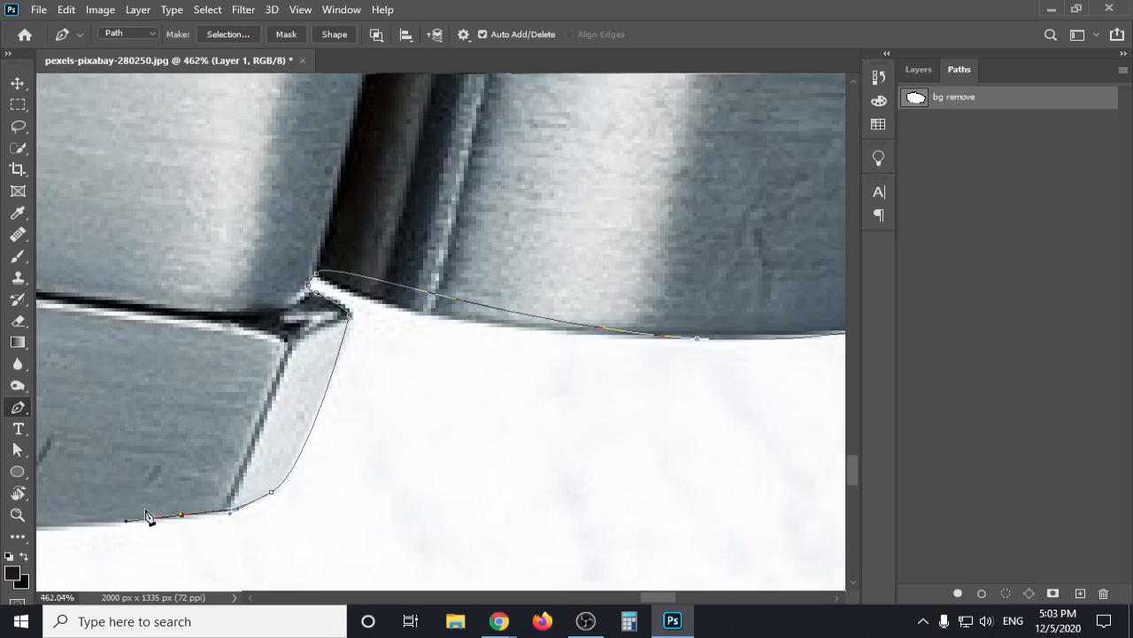
Continue the path along the lower lug's bottom edge to its junction with the bezel and turn the outgoing handle along the bezel.
left_click_drag(169, 435, 746, 237)
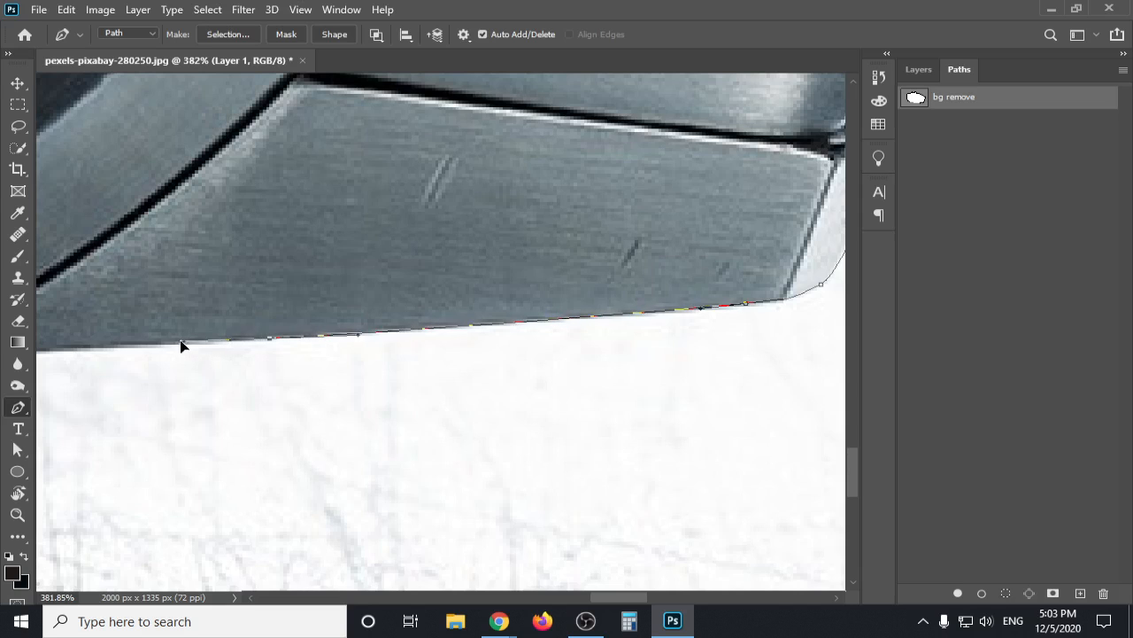
scroll(175, 348, "down", 3)
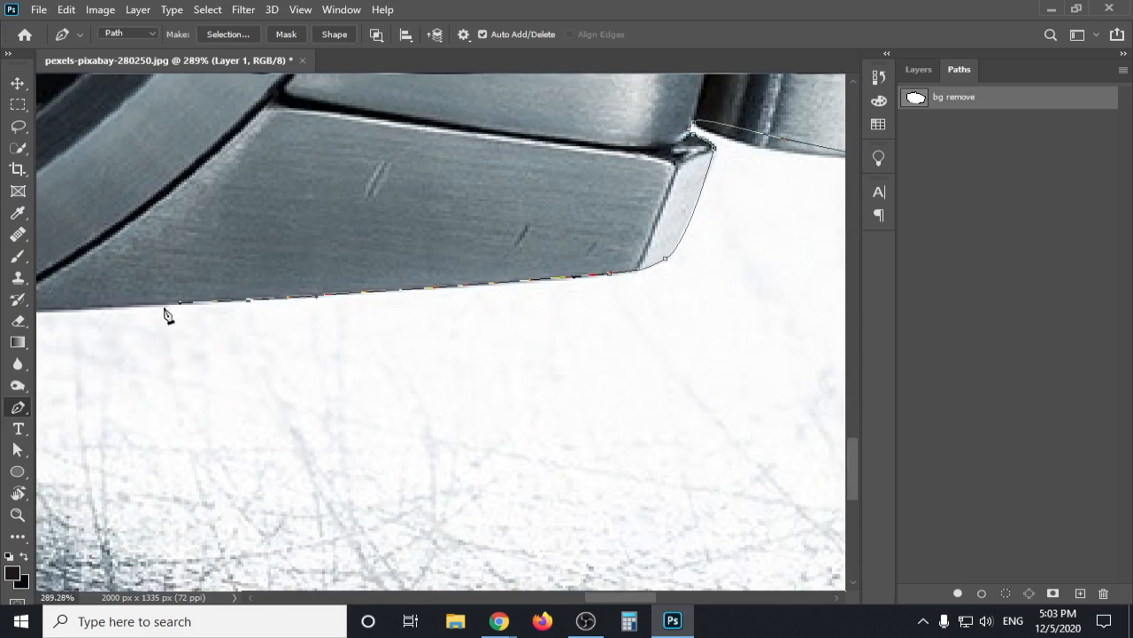
left_click_drag(400, 273, 562, 303)
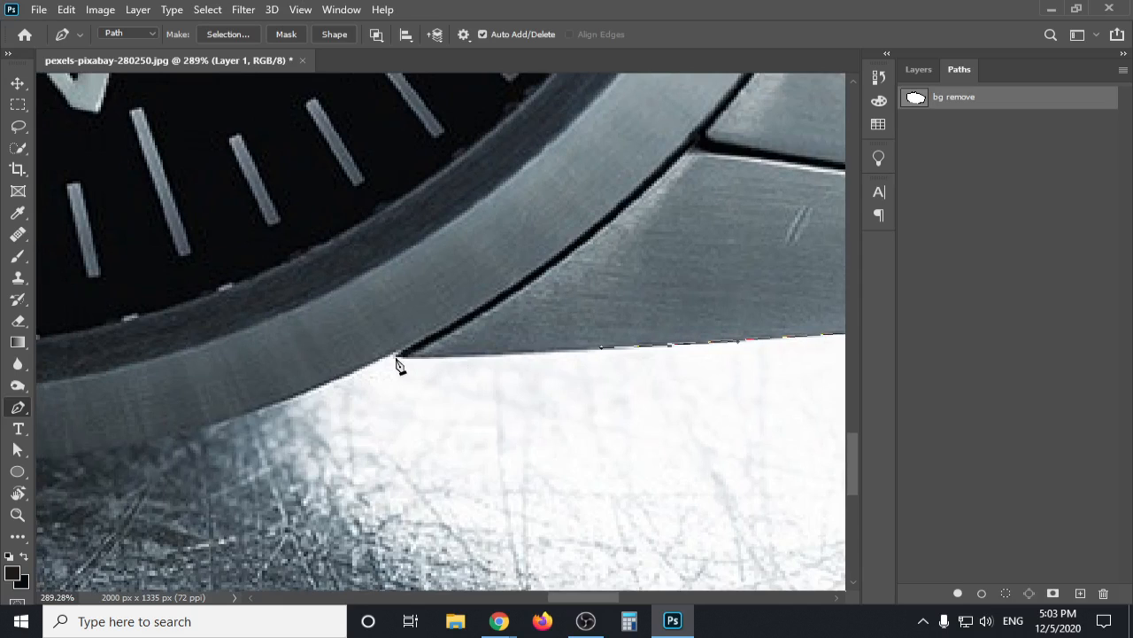
left_click_drag(395, 356, 283, 359)
scroll(401, 355, "up", 8)
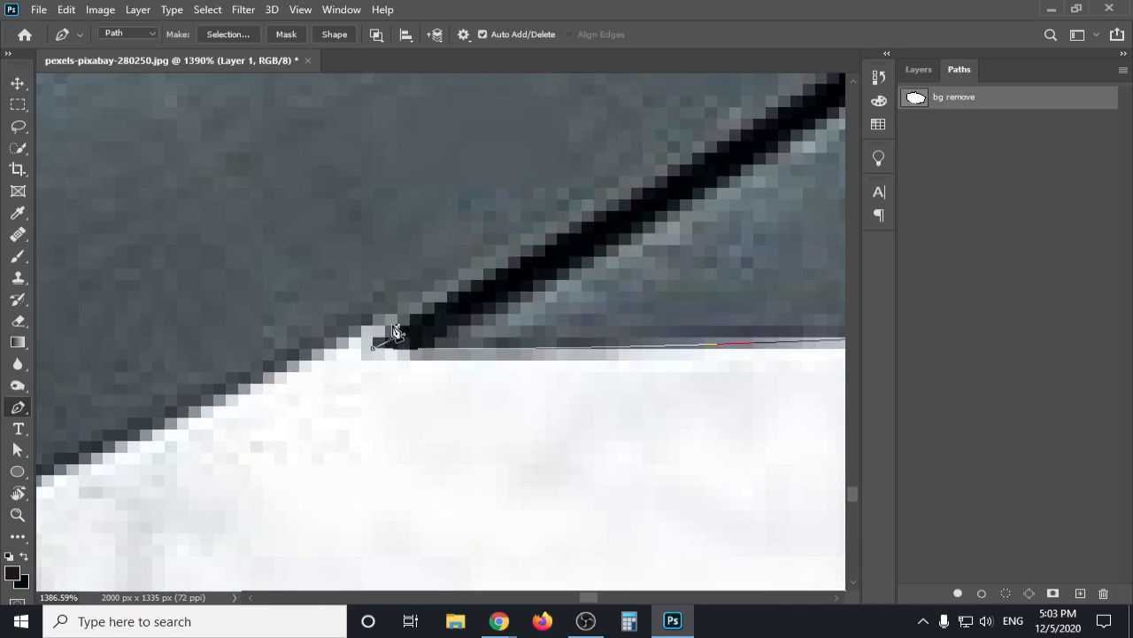
Trace the bezel's lower curve from the lug junction past its lowest point and shorten the last anchor's outgoing handle.
left_click_drag(325, 346, 626, 257)
scroll(291, 367, "down", 4)
left_click_drag(346, 392, 562, 354)
scroll(214, 417, "down", 3)
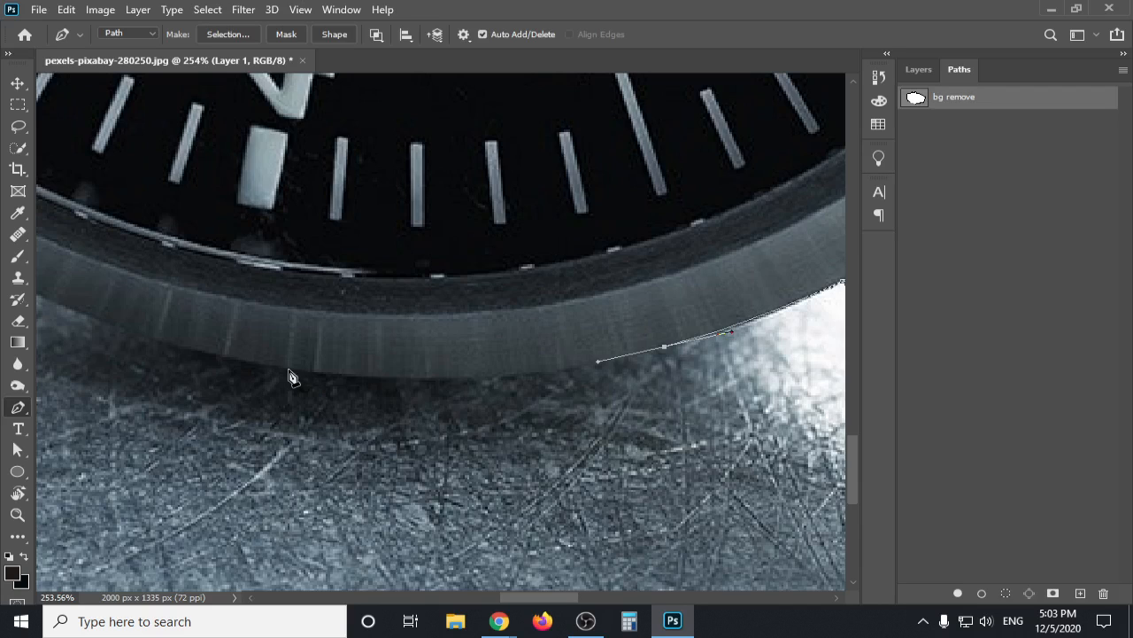
left_click_drag(288, 370, 82, 342)
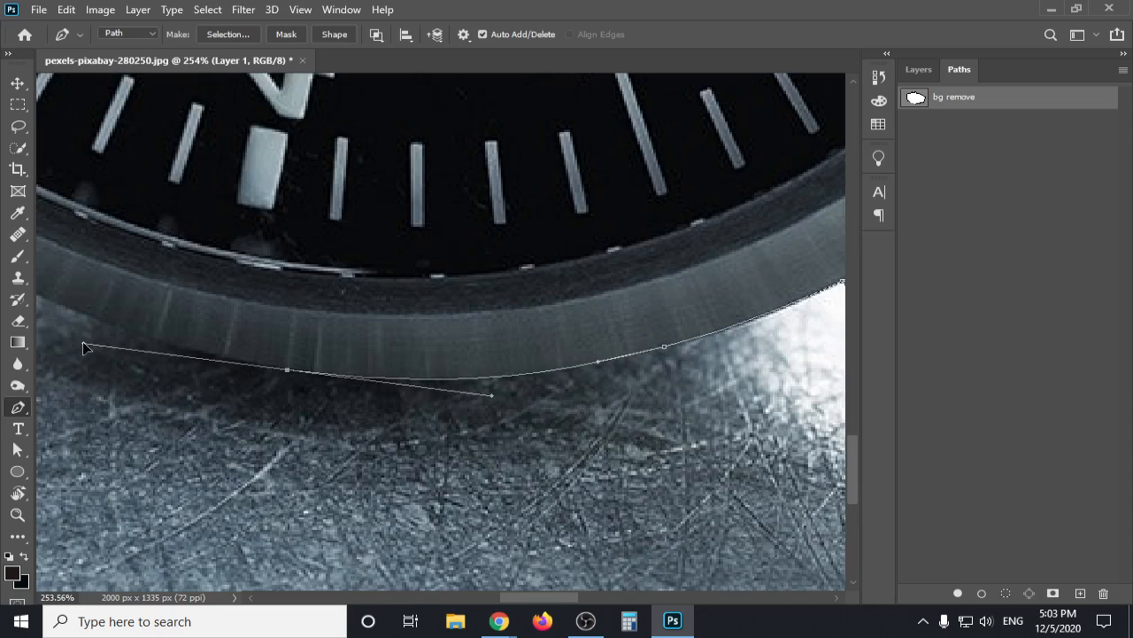
left_click_drag(82, 343, 244, 367)
Trace the remaining bezel edge up to the opposite lug and close the path at its existing end anchor.
scroll(259, 372, "down", 5)
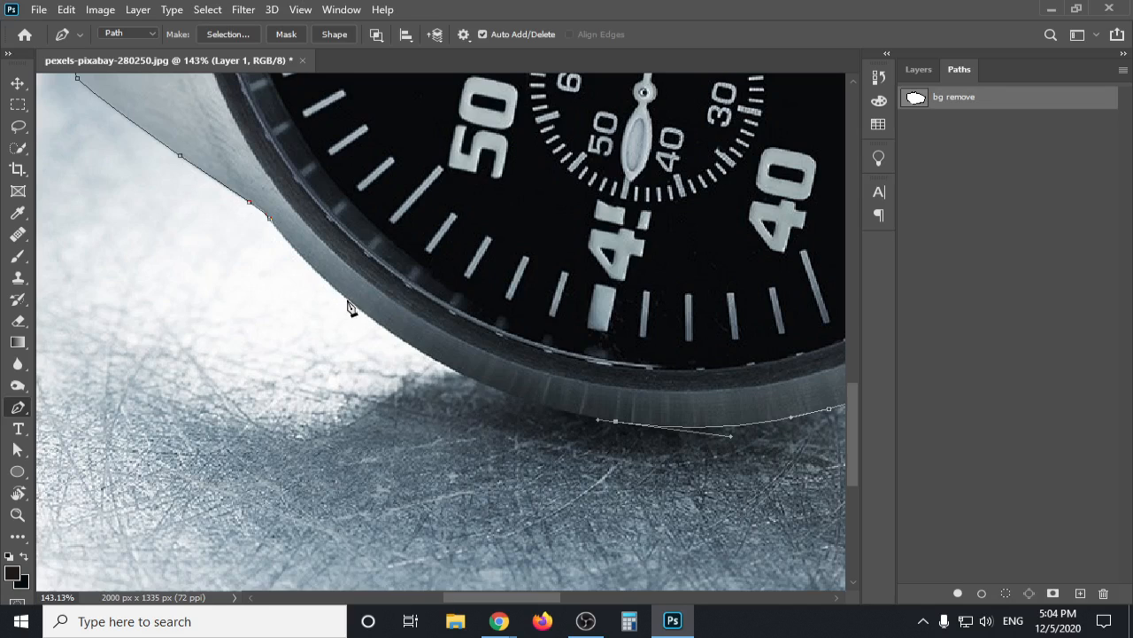
left_click_drag(351, 305, 235, 201)
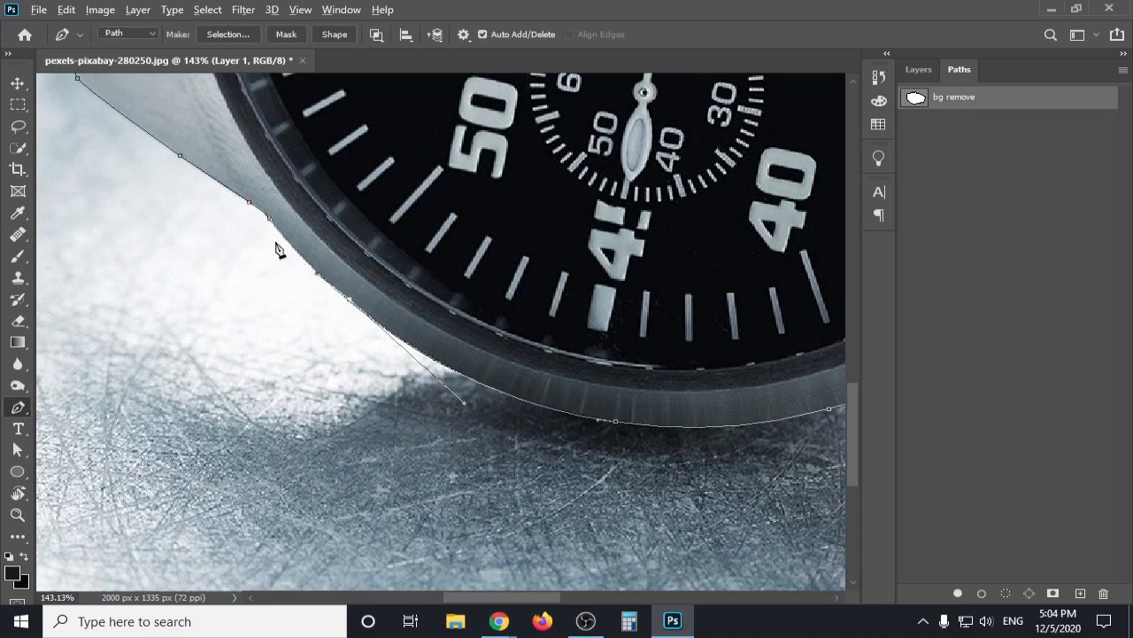
scroll(278, 246, "up", 4)
left_click(265, 203)
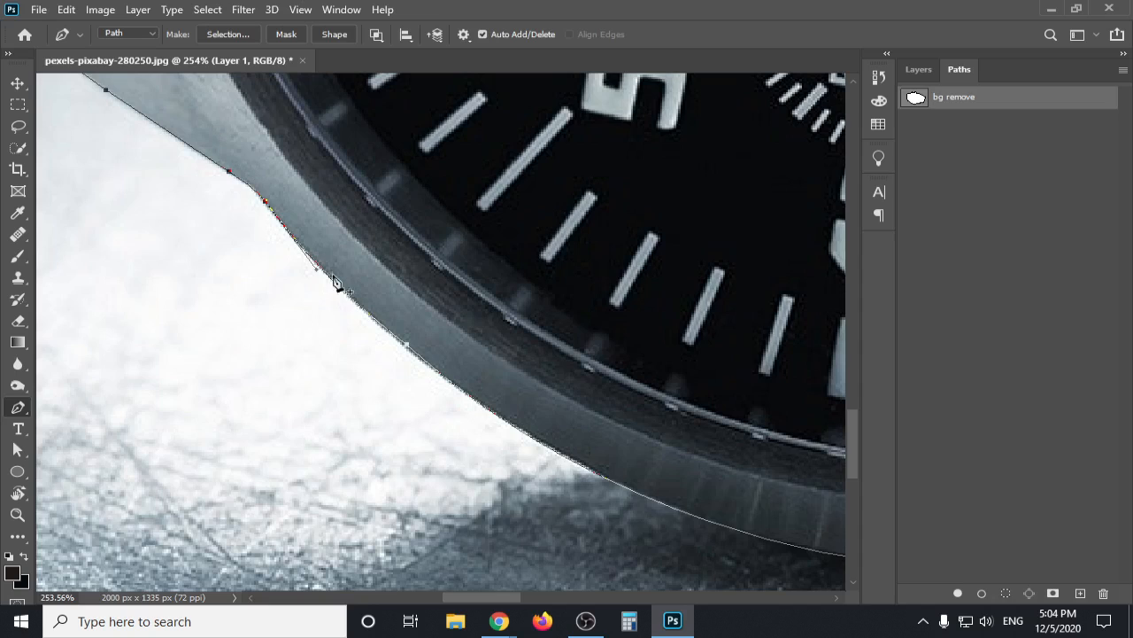
scroll(412, 341, "down", 5)
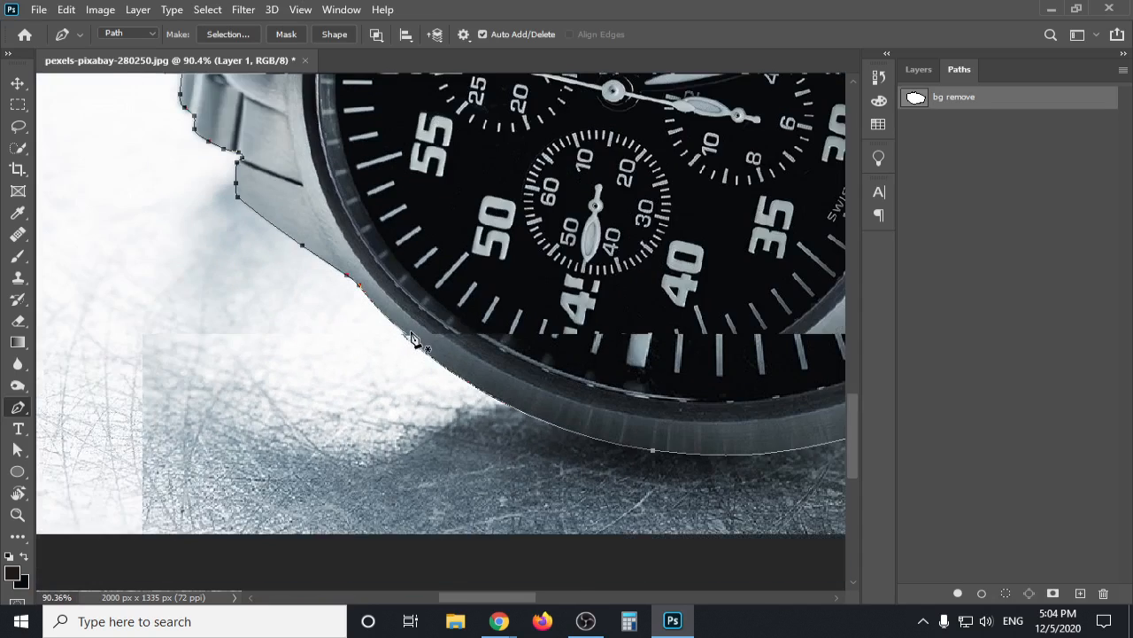
scroll(411, 341, "down", 3)
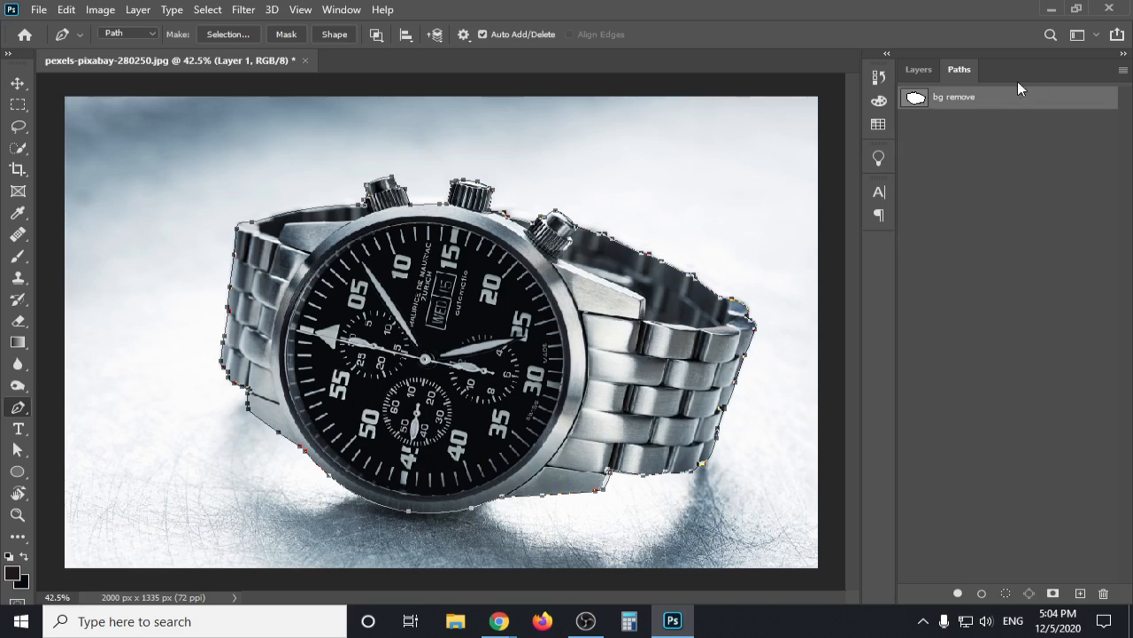
right_click(983, 103)
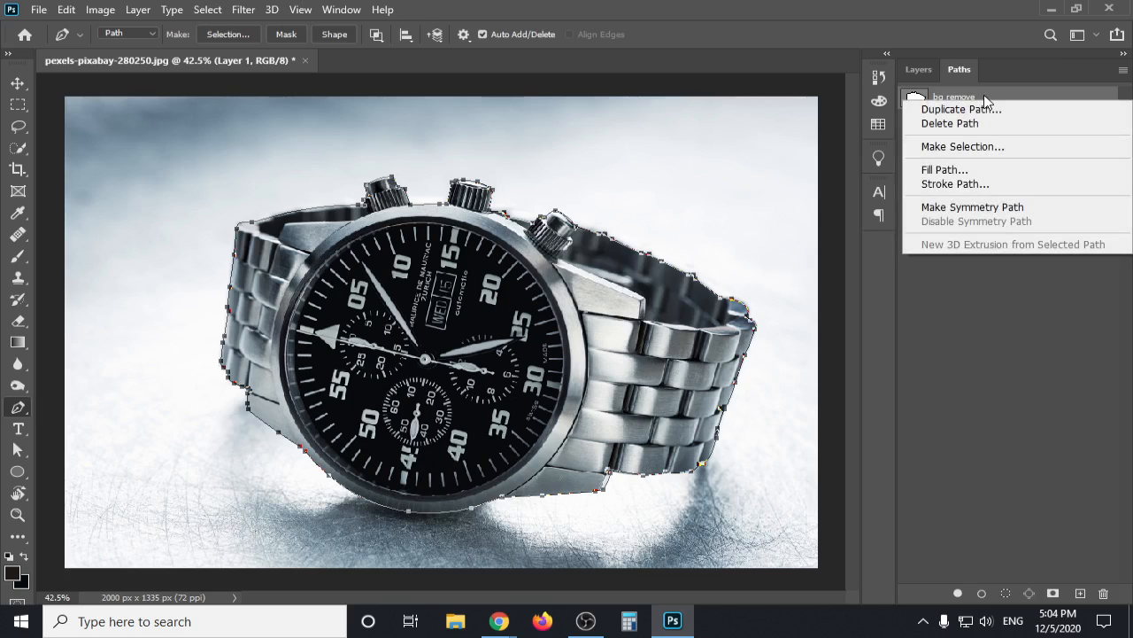
left_click(983, 98)
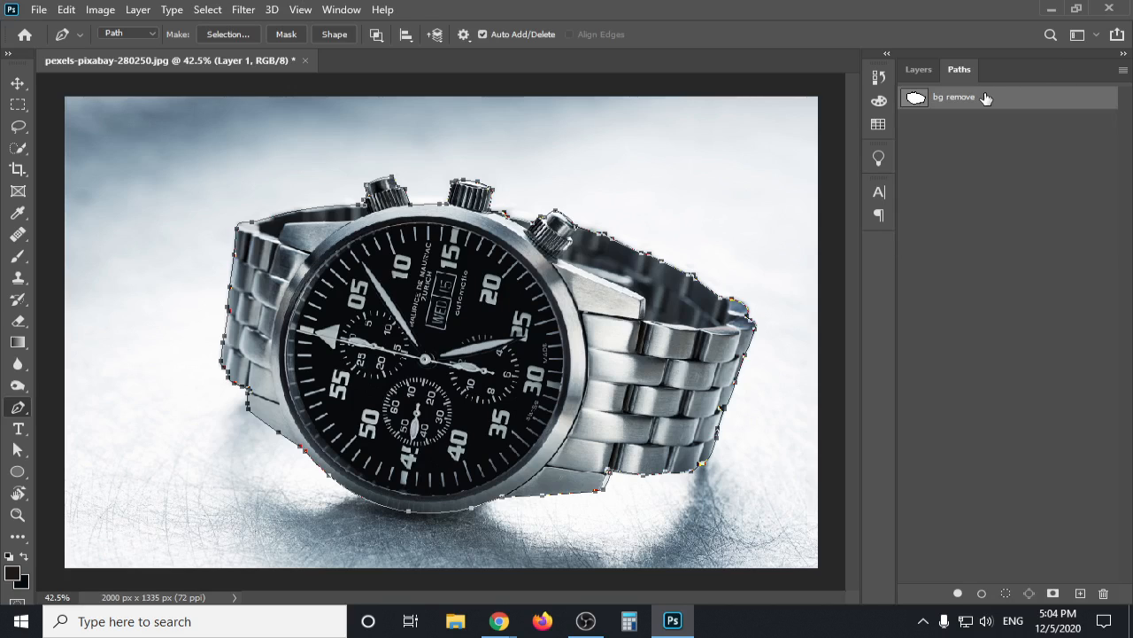
scroll(716, 159, "down", 1)
Show the layers and save the document to the computer's Desktop as a Photoshop file named clipping, with Maximize Compatibility on.
left_click(918, 71)
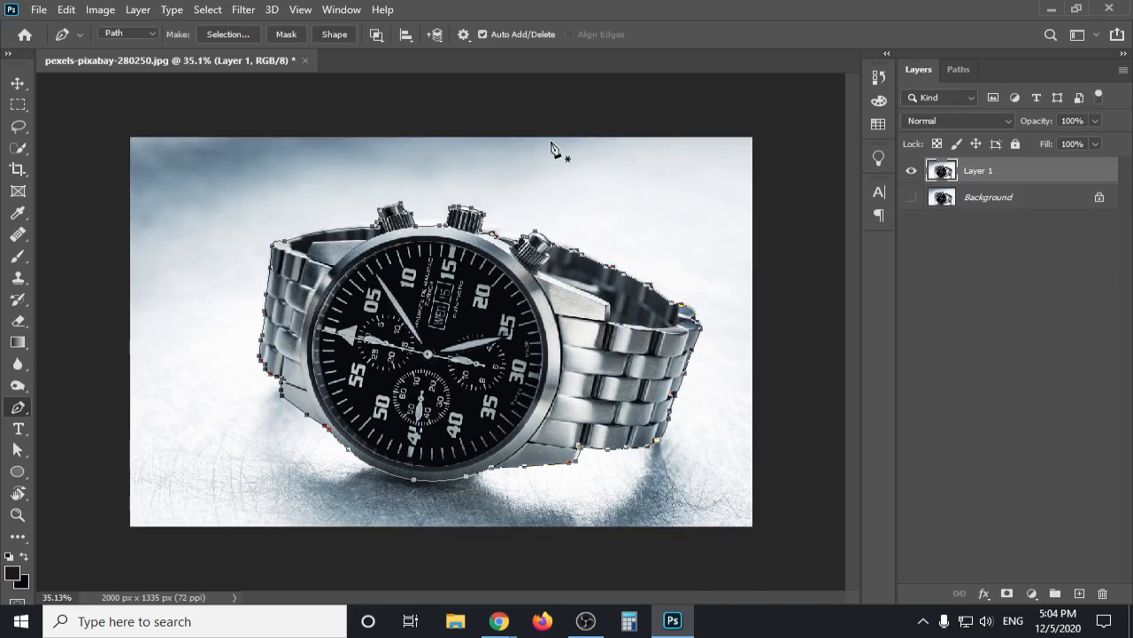
scroll(484, 277, "down", 1)
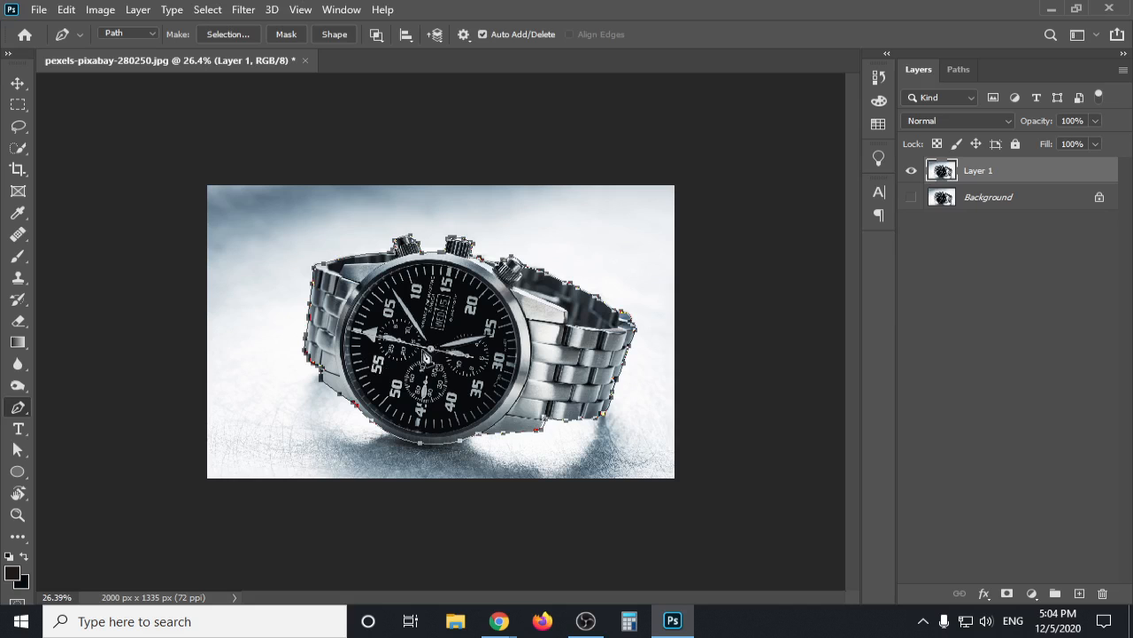
key("ctrl+s")
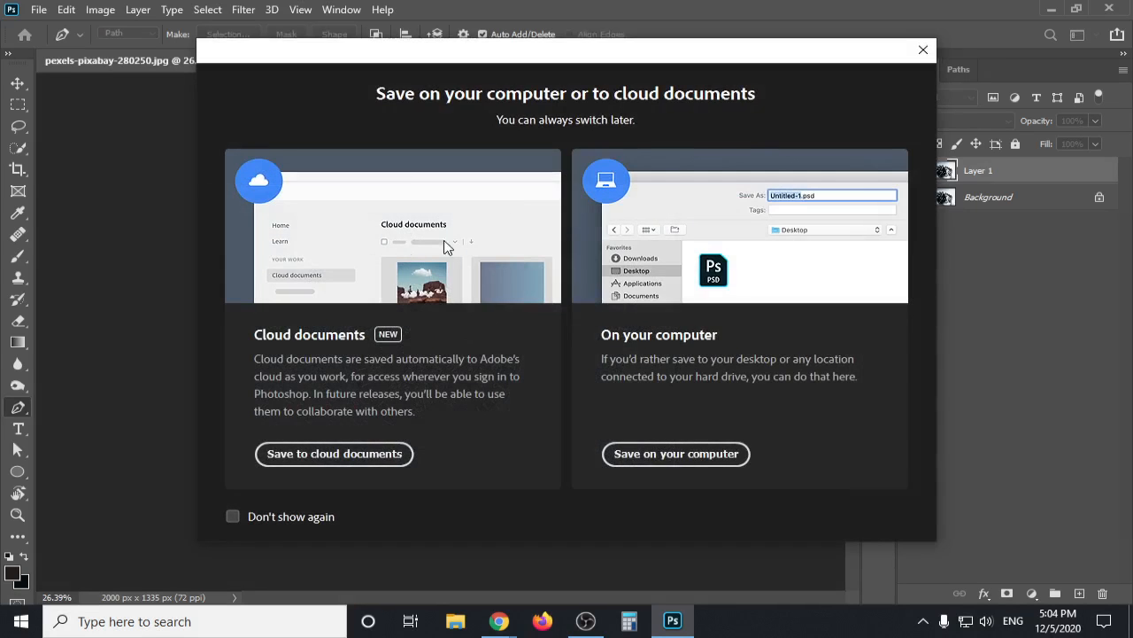
left_click(717, 451)
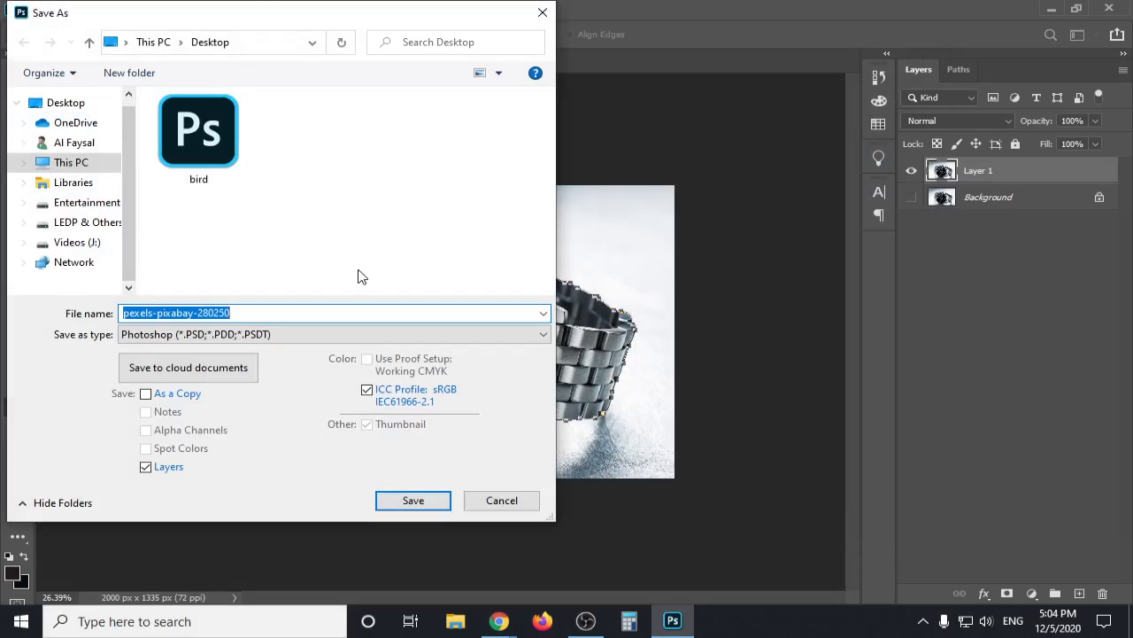
type("clipping")
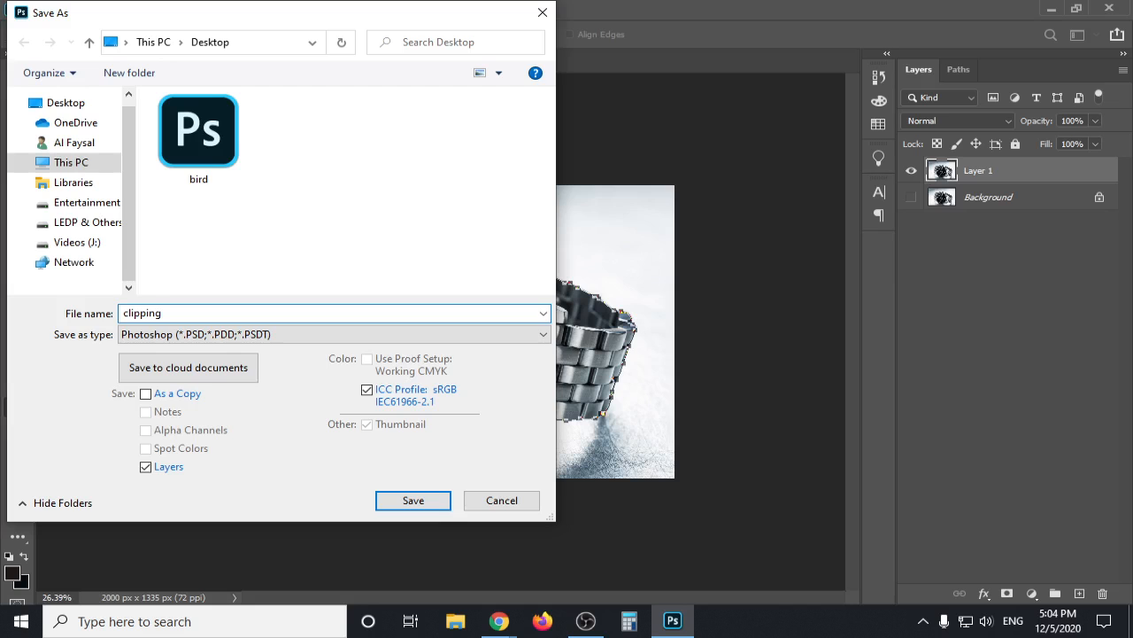
key("Return")
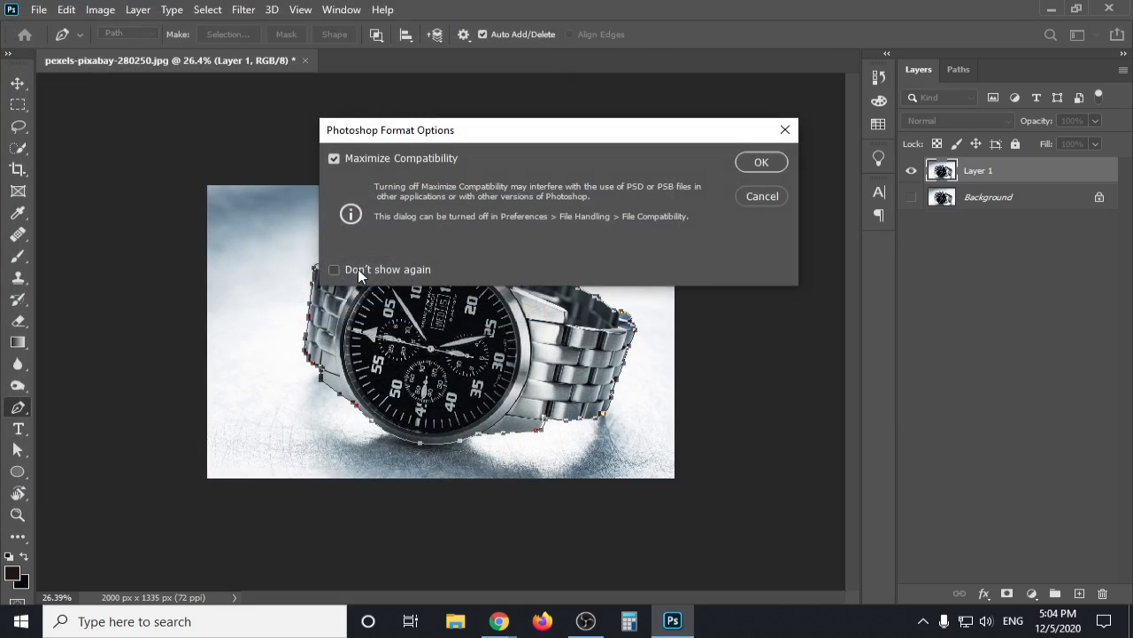
key("Return")
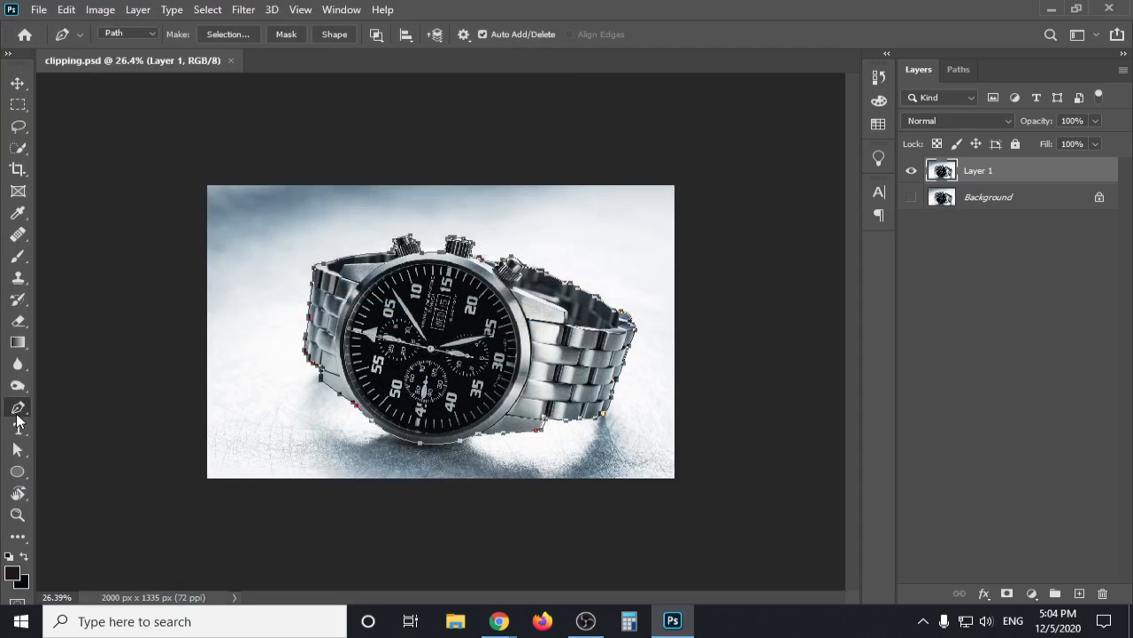
Convert the closed watch path into a new anti-aliased selection, entering its feather radius.
right_click(358, 316)
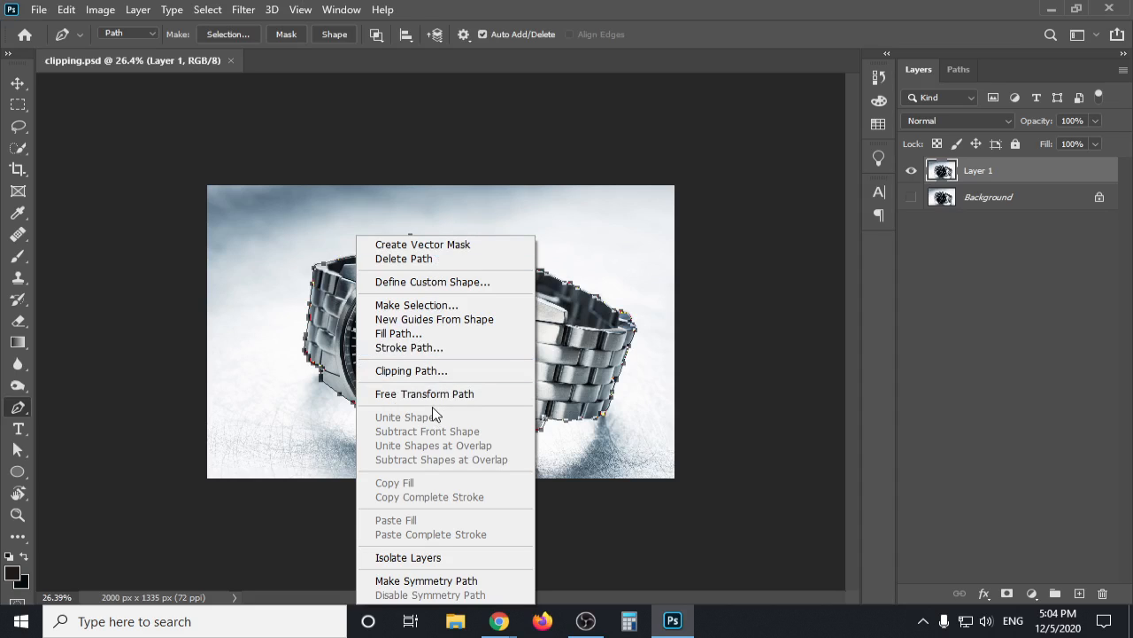
left_click(412, 306)
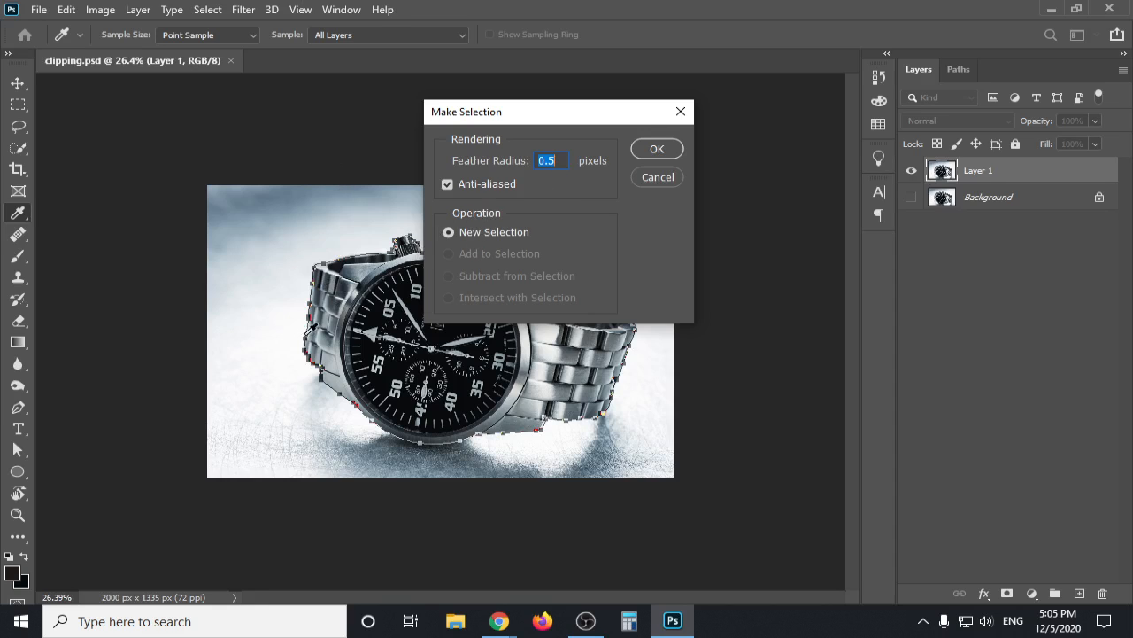
type("0.")
left_click(656, 151)
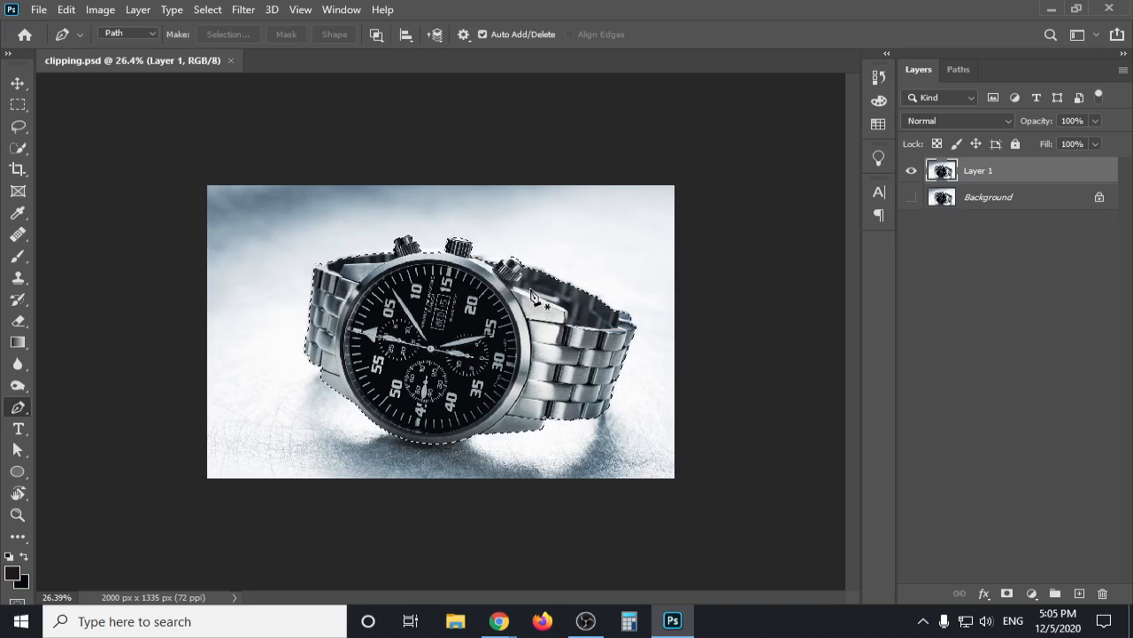
Copy the selected watch to a new layer and hide Layer 1.
key("ctrl+j")
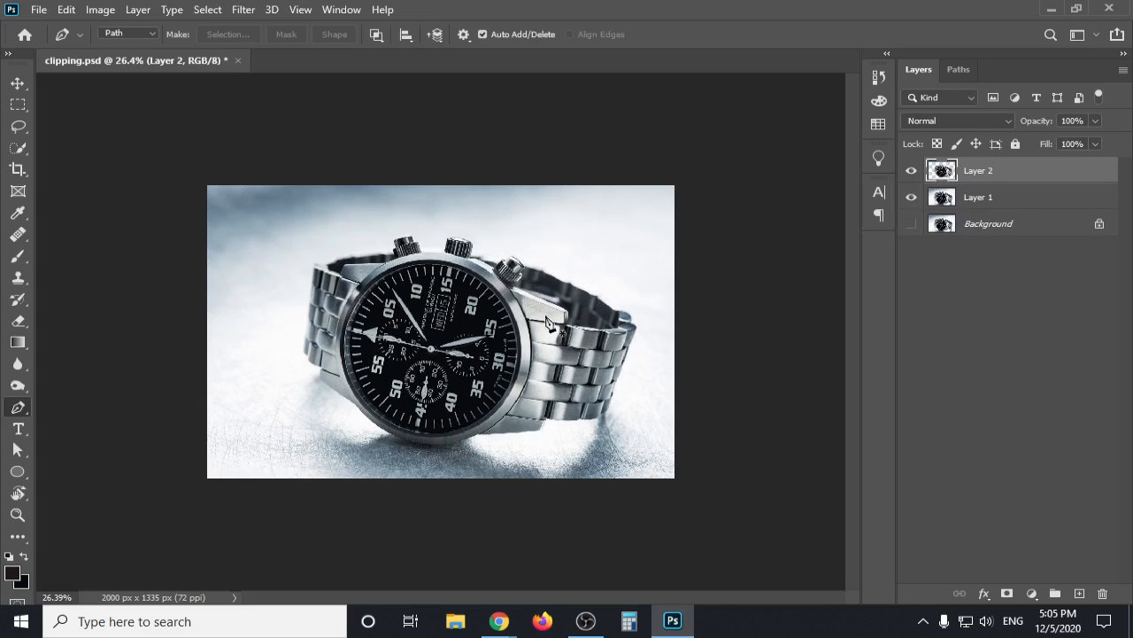
left_click(910, 197)
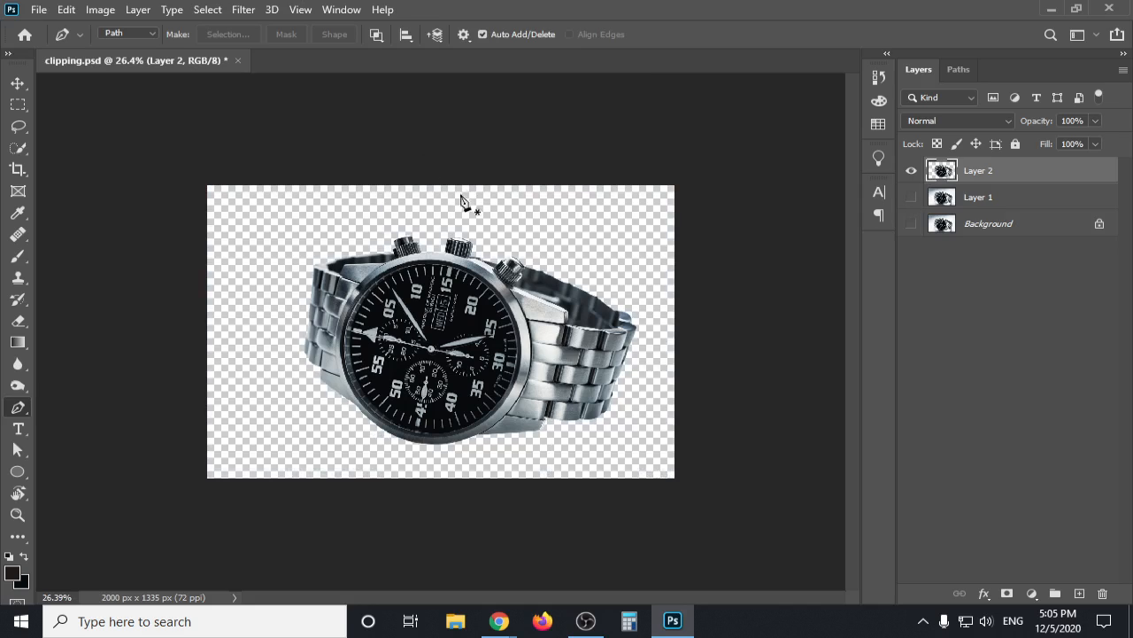
Examine the cutout edges around the strap, crowns and lugs for leftover background and uneven contours.
scroll(362, 319, "up", 10)
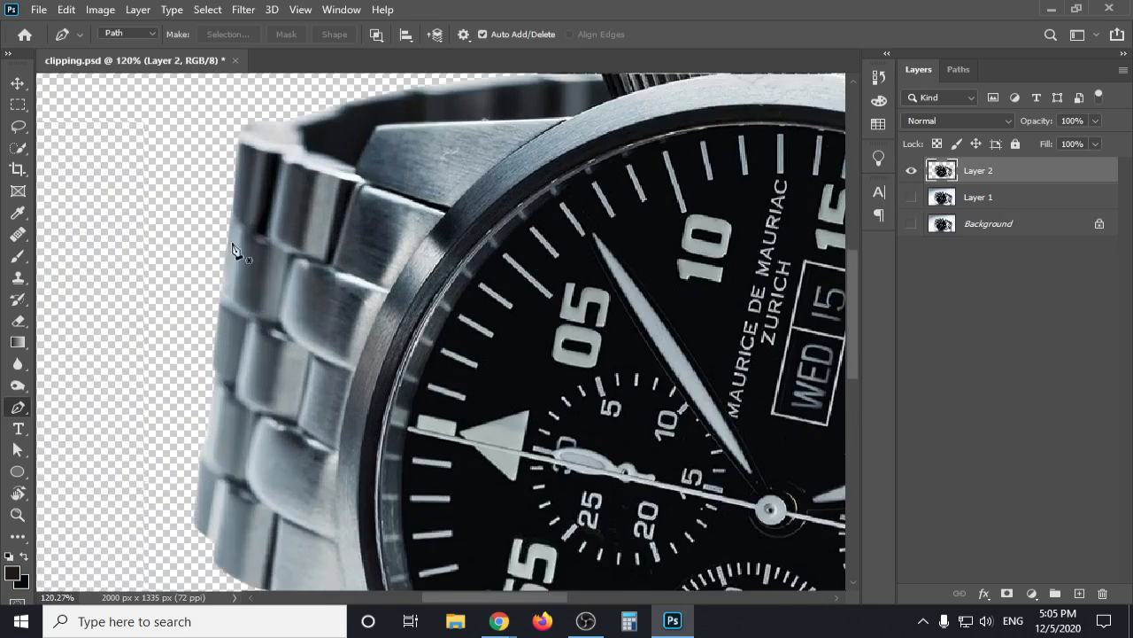
left_click_drag(370, 204, 299, 355)
scroll(567, 237, "up", 5)
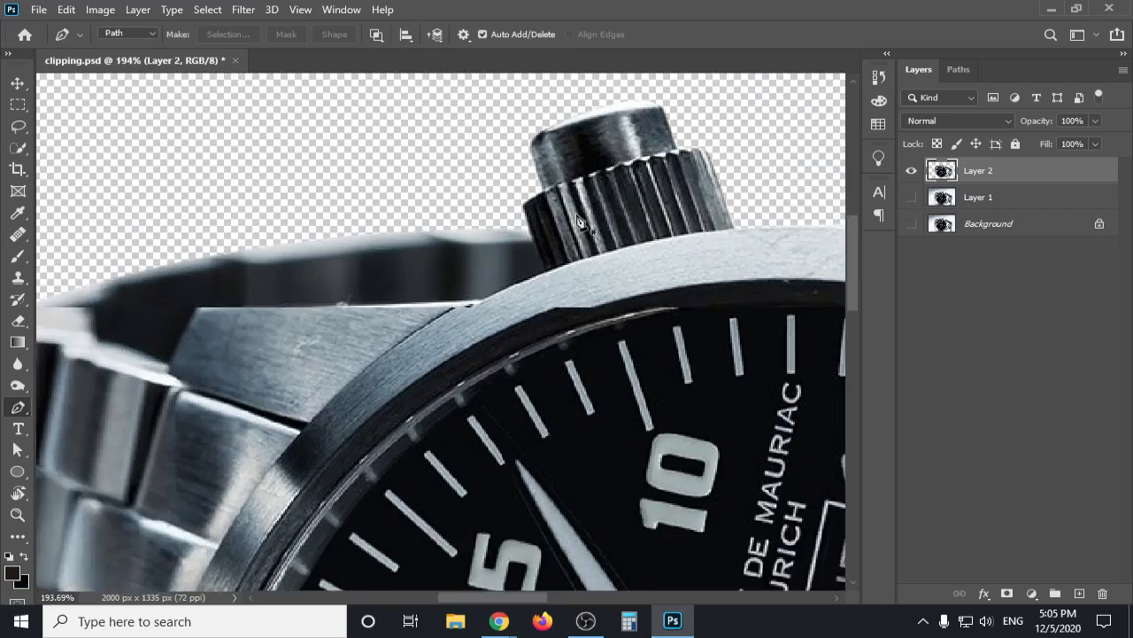
scroll(566, 237, "up", 2)
scroll(518, 244, "down", 9)
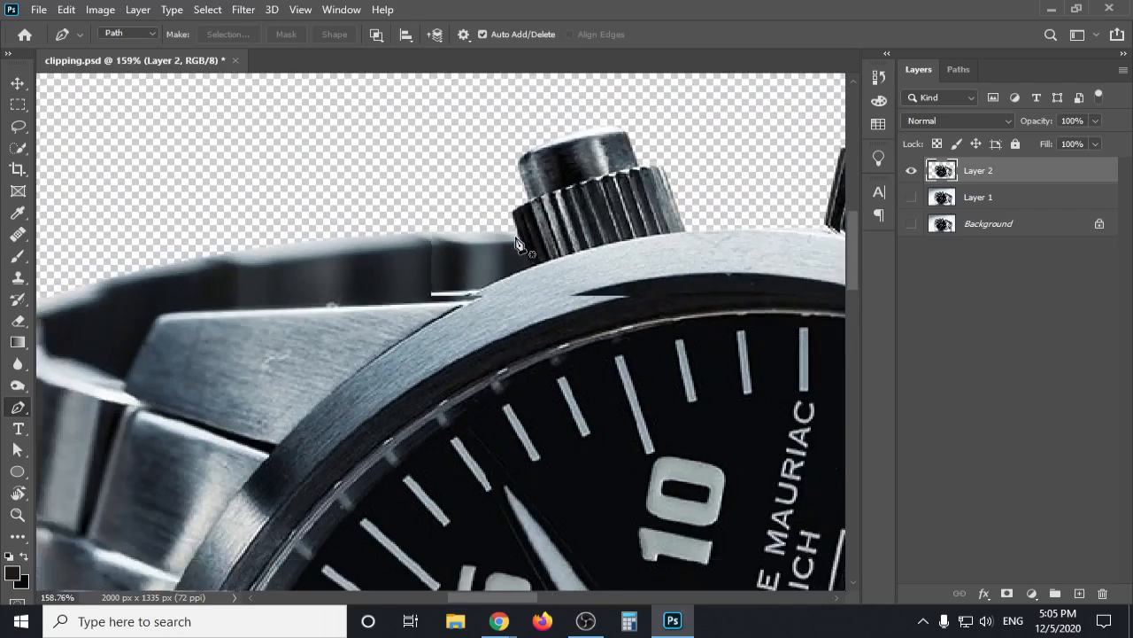
scroll(583, 266, "up", 2)
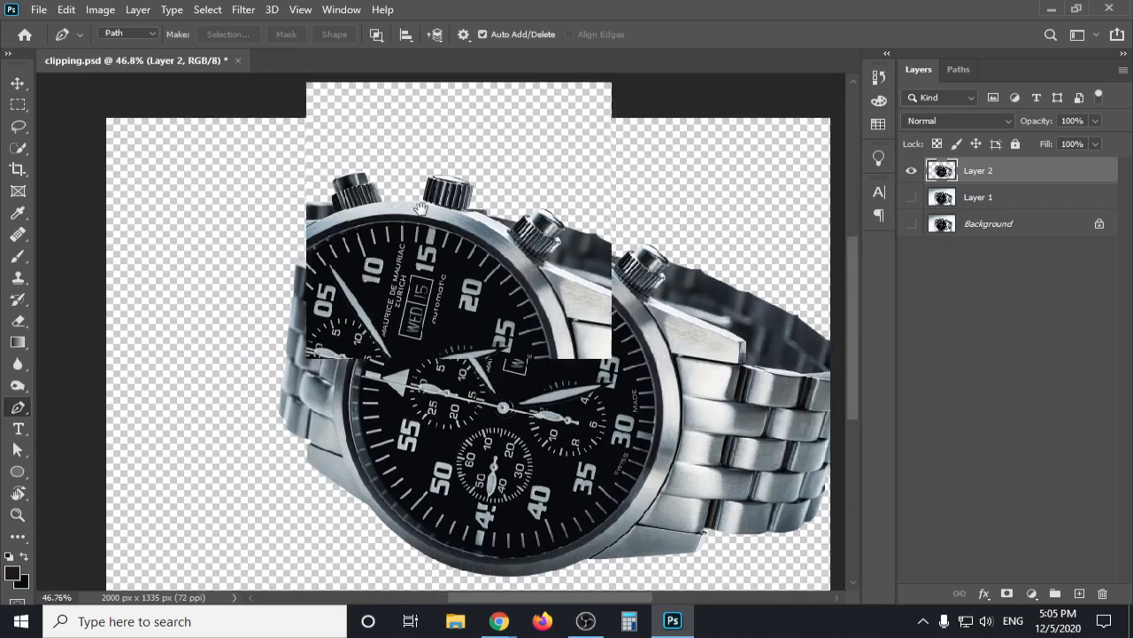
scroll(620, 278, "up", 2)
scroll(619, 277, "up", 4)
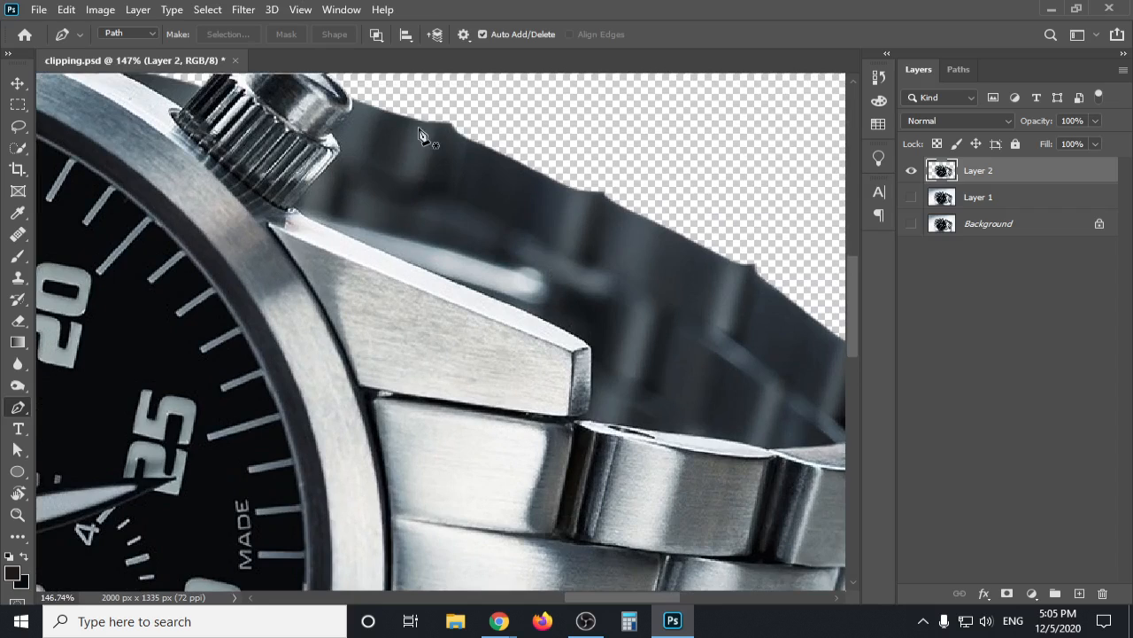
scroll(448, 146, "up", 4)
scroll(451, 149, "up", 2)
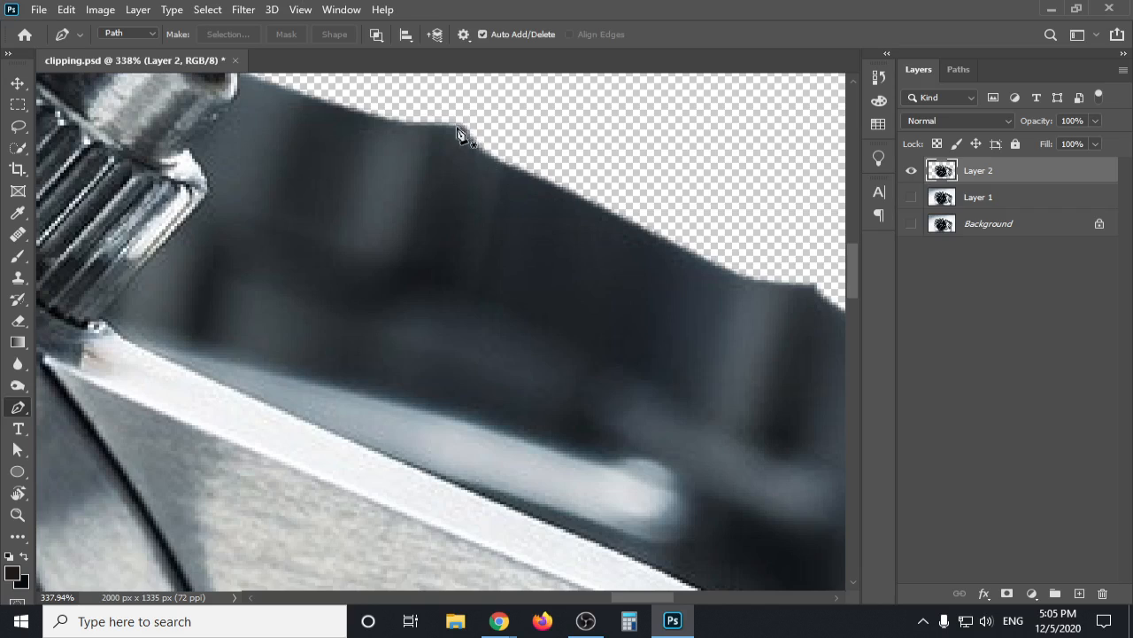
Partially erase the first bump on the strap's upper edge beside the lower crown, using a 35-pixel Eraser at 22% opacity.
left_click(21, 328)
left_click(71, 320)
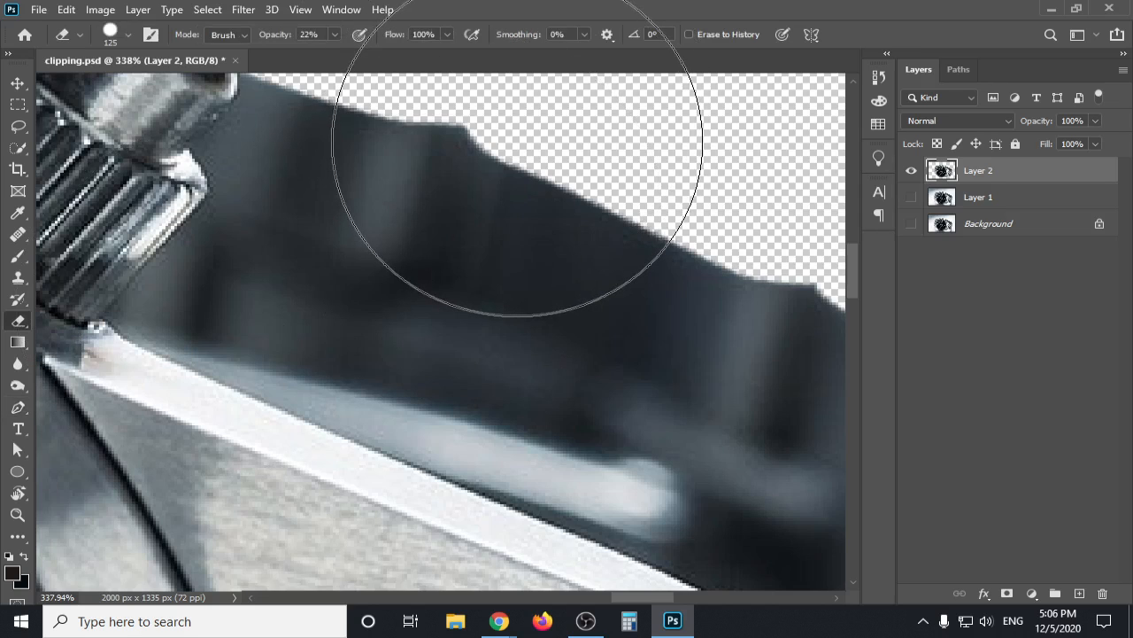
key("p")
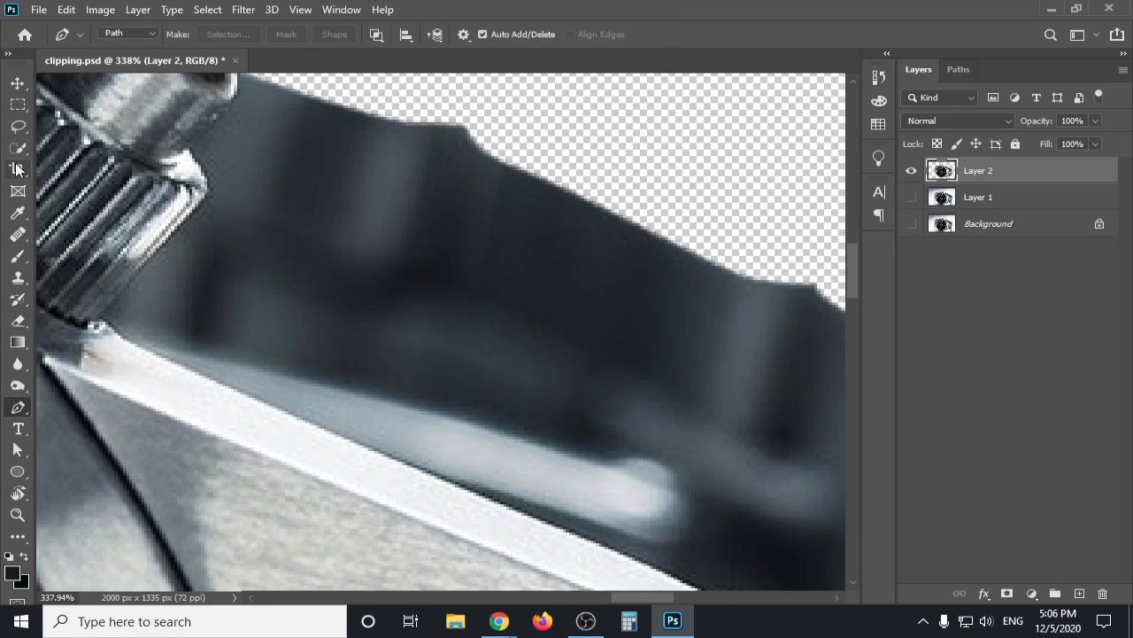
left_click(18, 321)
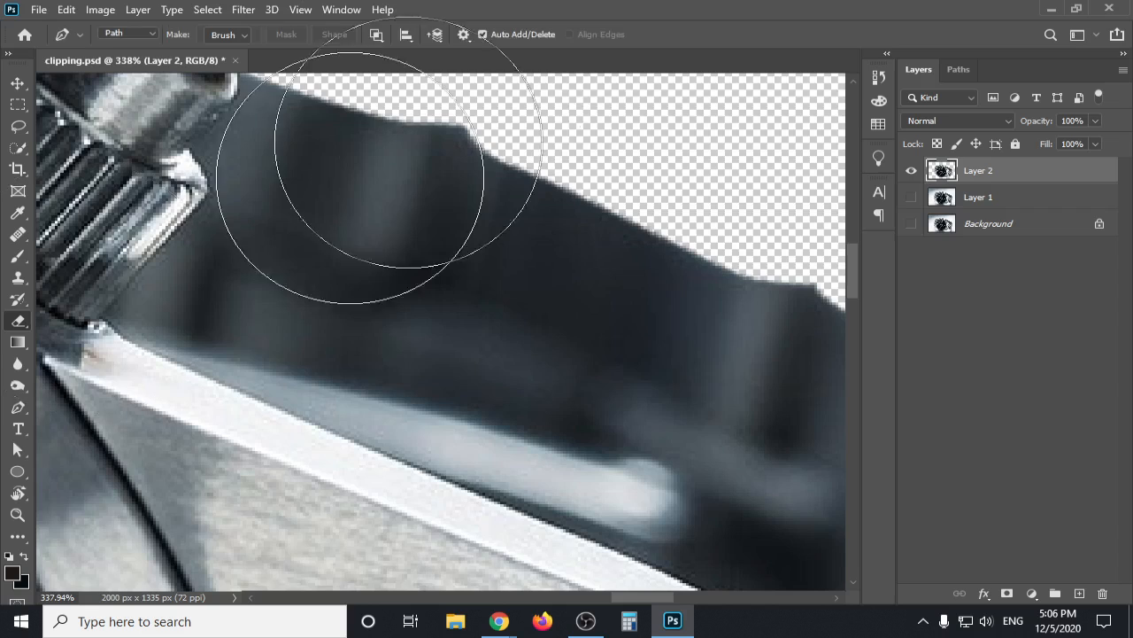
left_click(464, 104)
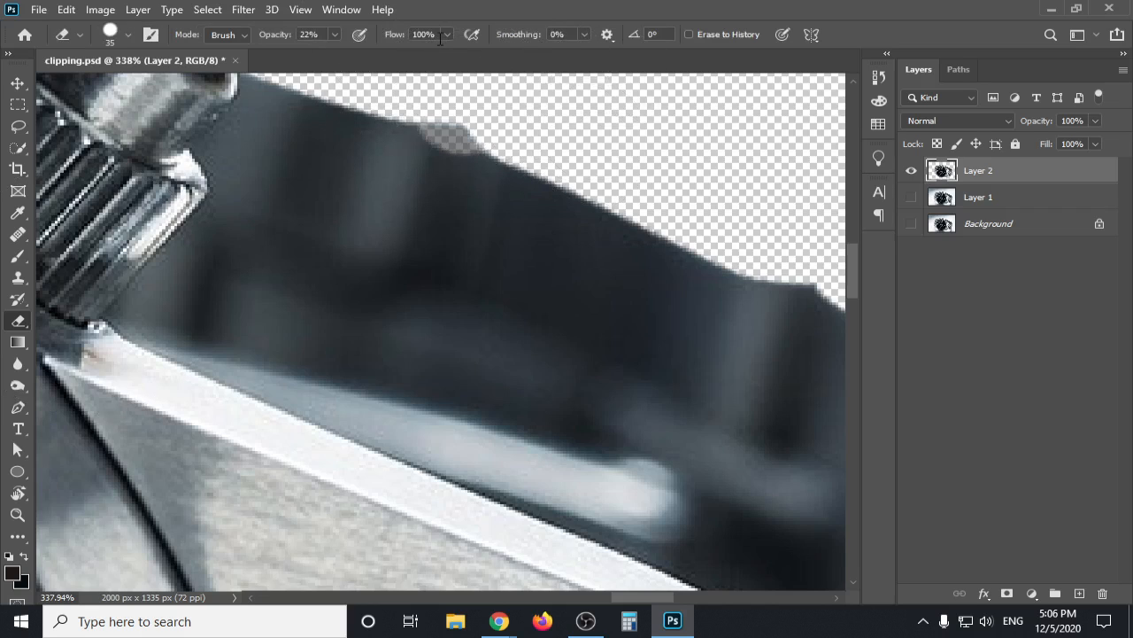
Try erasing the strap's bump with the Eraser at 100% opacity, then undo those strokes.
left_click(335, 35)
left_click_drag(328, 53, 460, 53)
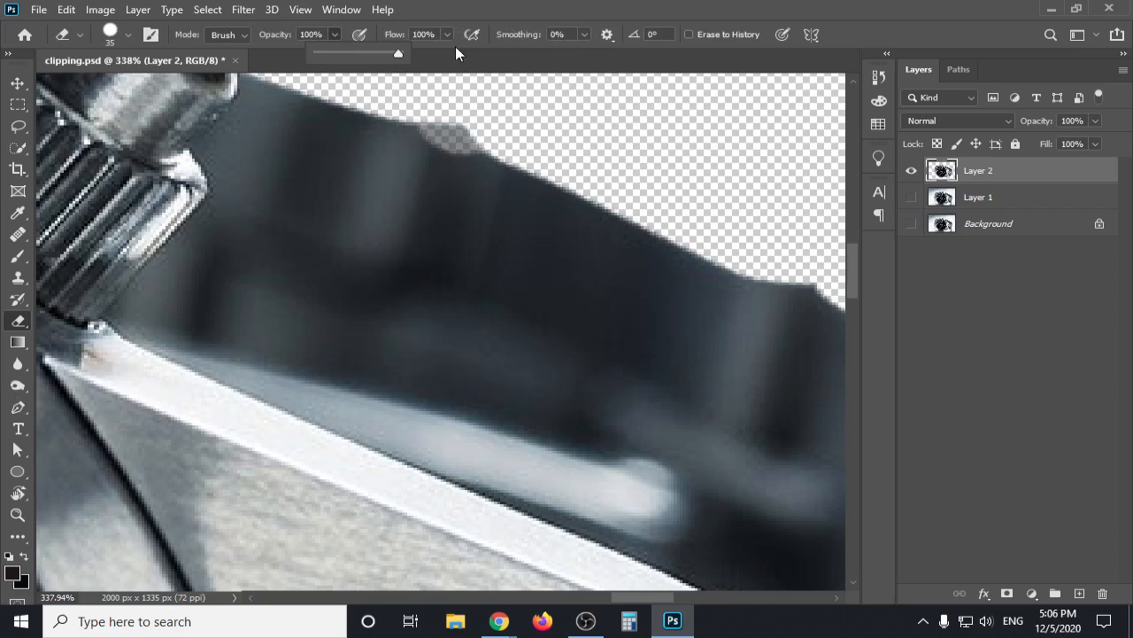
left_click(460, 111)
mouse_move(461, 111)
left_mouse_down()
mouse_move(549, 139)
mouse_move(480, 139)
mouse_move(407, 223)
left_mouse_up()
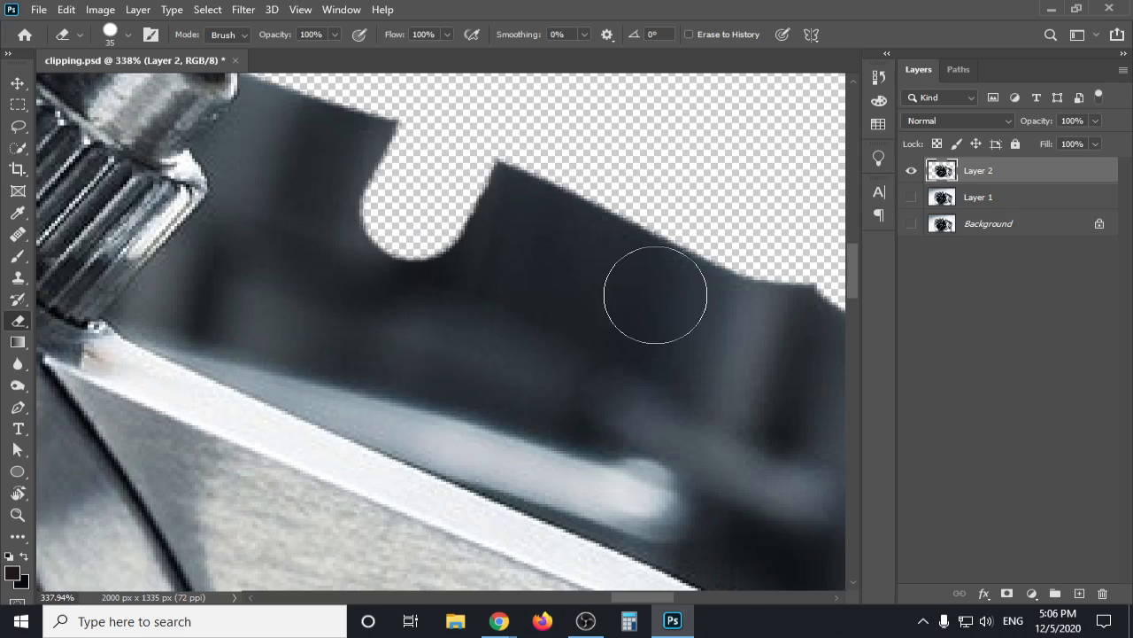
key("ctrl+z")
key("ctrl+z")
key("ctrl+z")
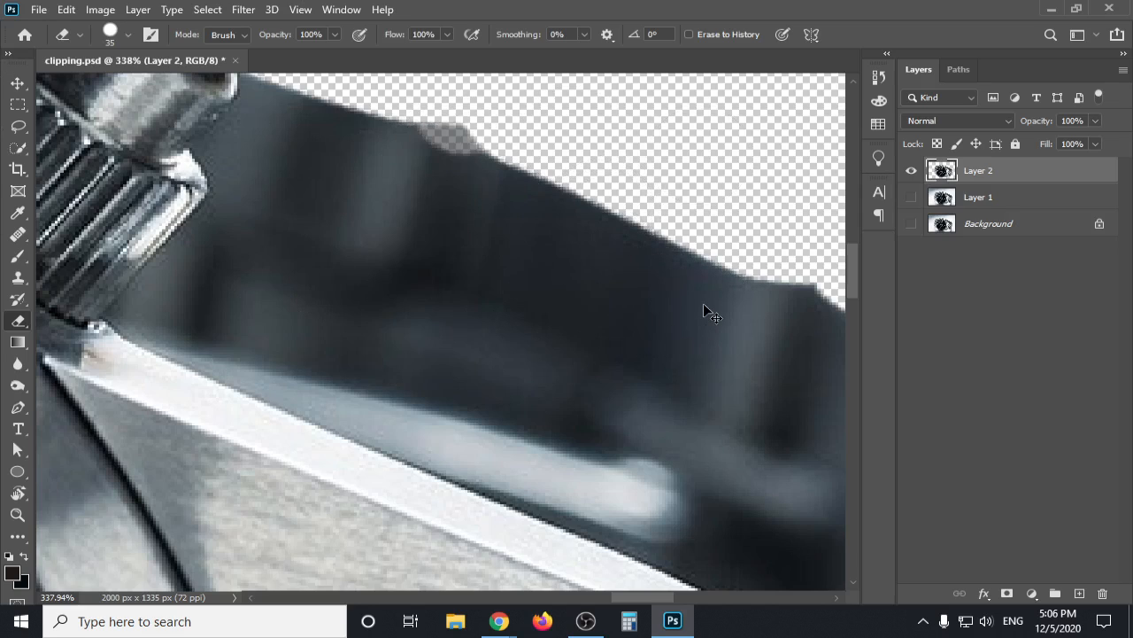
Switch to the Pen tool, hide Layer 2, and select and show Layer 1.
left_click(17, 407)
scroll(245, 316, "down", 8)
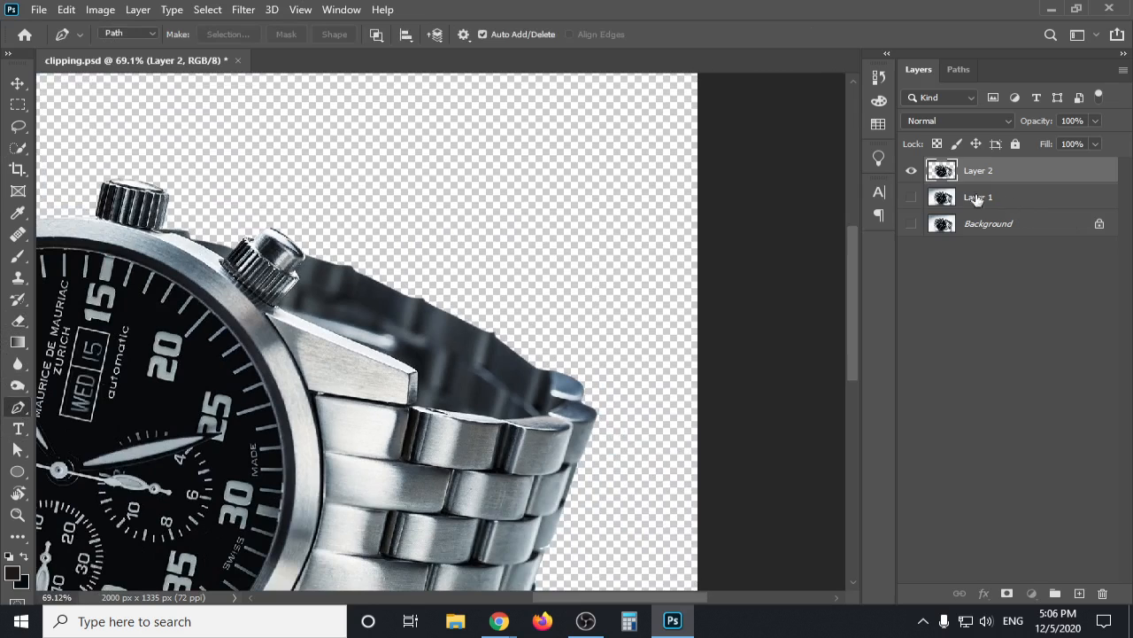
left_click(932, 198)
left_click(911, 171)
left_click(911, 197)
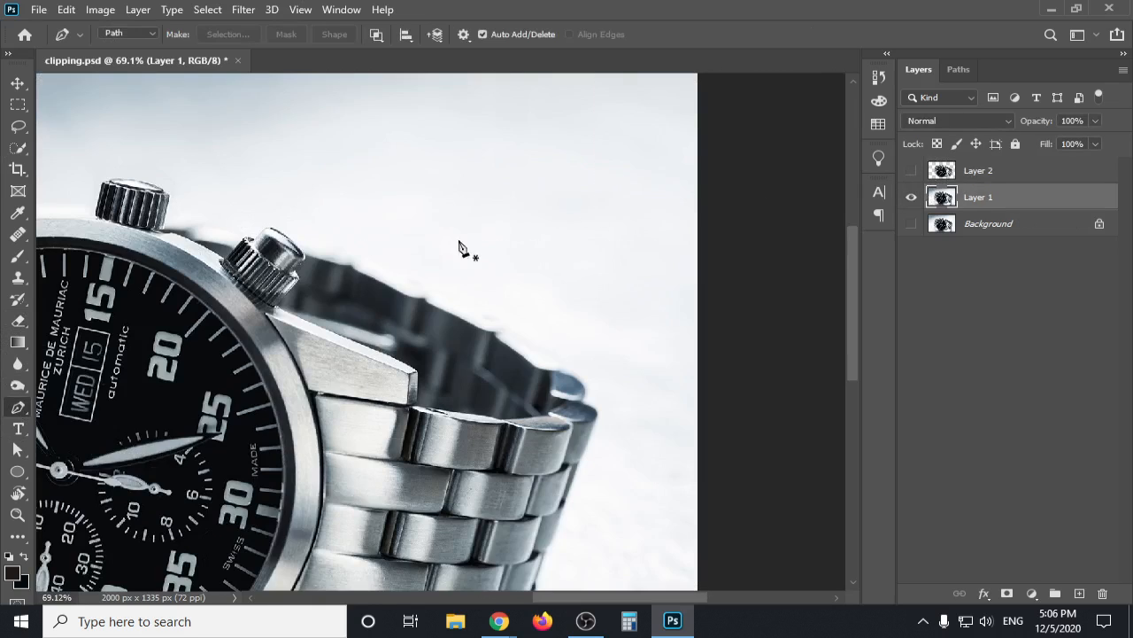
scroll(463, 246, "down", 1)
Activate the "bg remove" path and move the anchor at the strap bump's corner inward with the Direct Selection Tool.
left_click(959, 69)
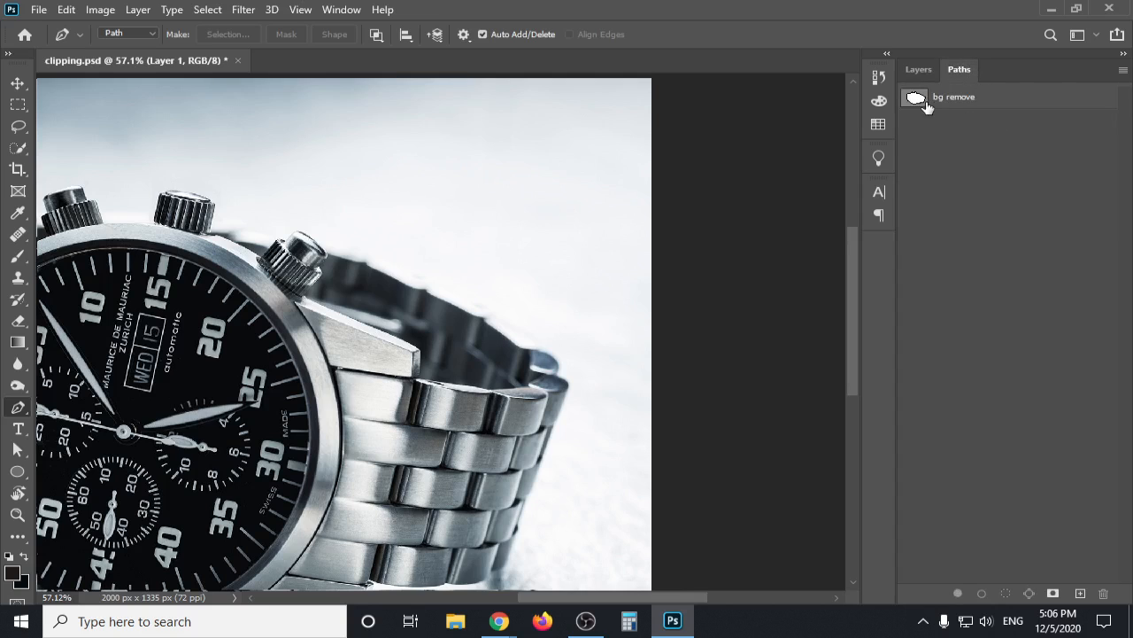
scroll(696, 185, "down", 2)
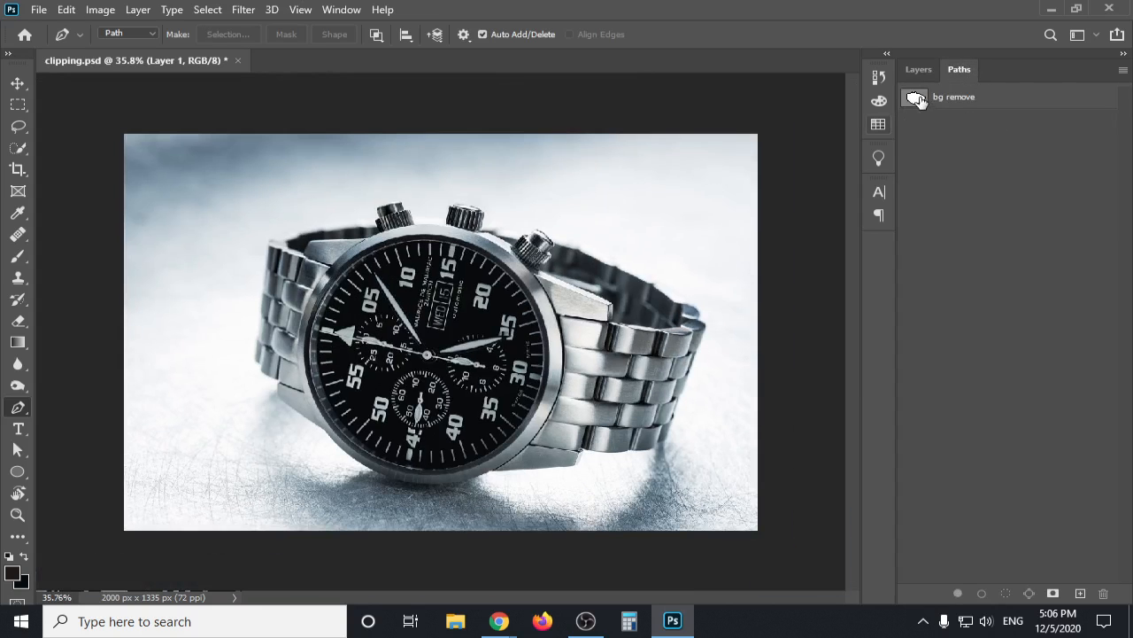
left_click(918, 100)
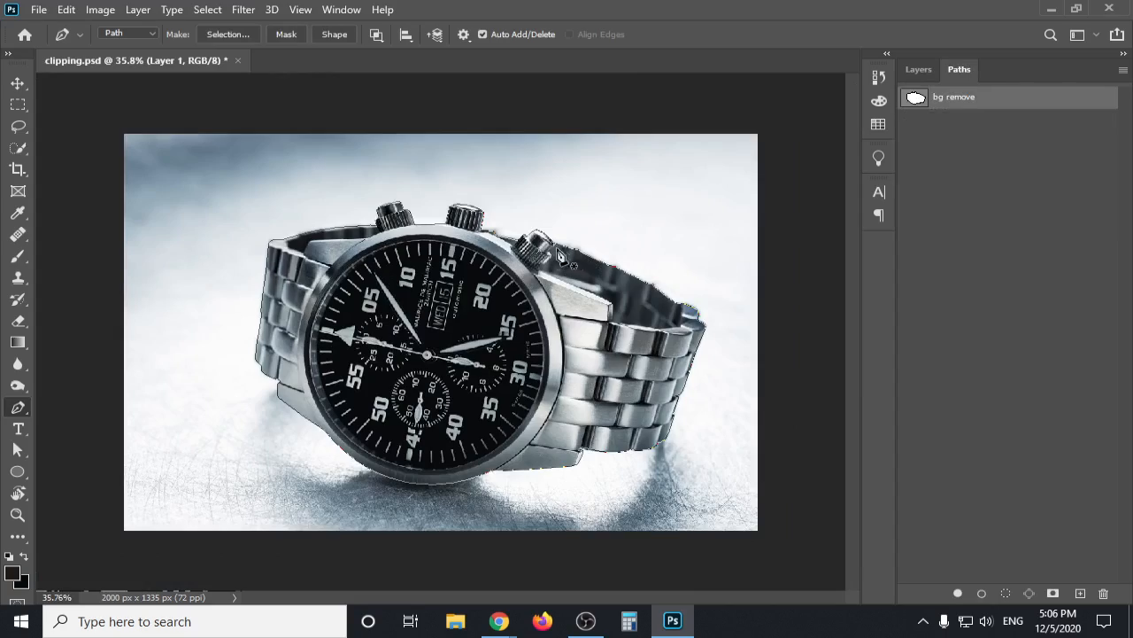
scroll(590, 259, "up", 5)
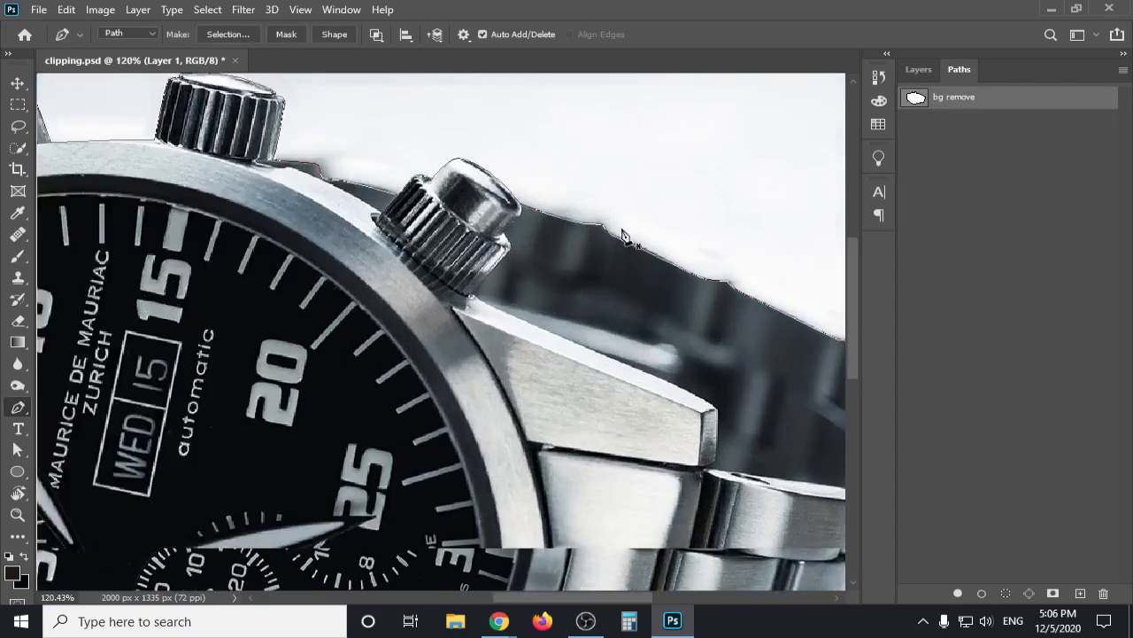
scroll(622, 234, "up", 8)
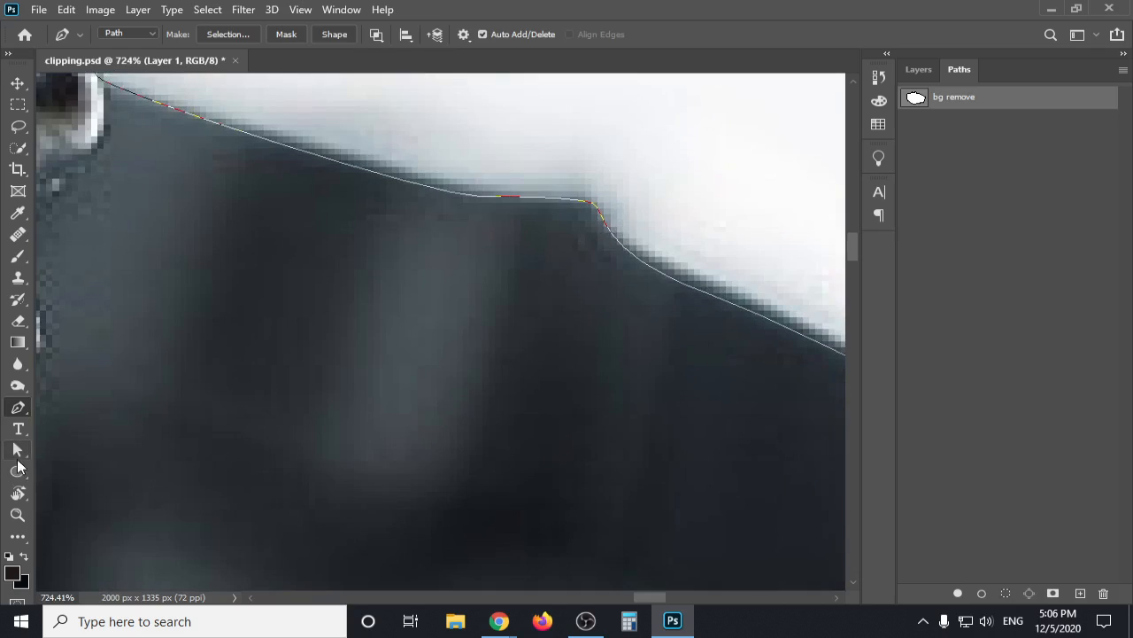
left_click(18, 449)
right_click(17, 450)
left_click(55, 447)
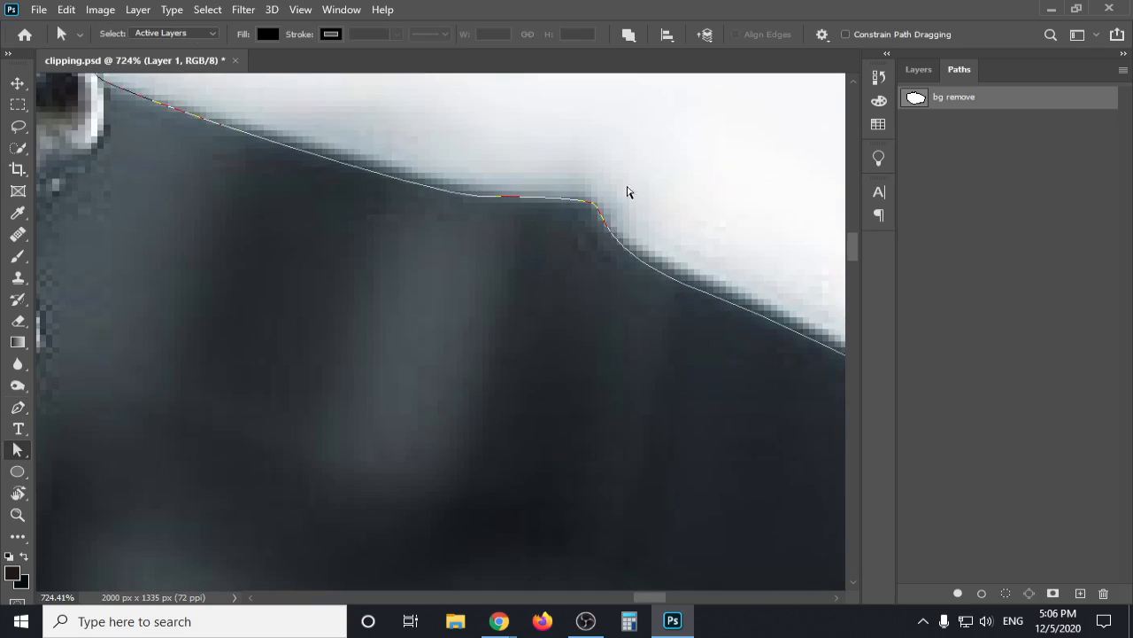
left_click(592, 208)
left_click_drag(589, 208, 556, 240)
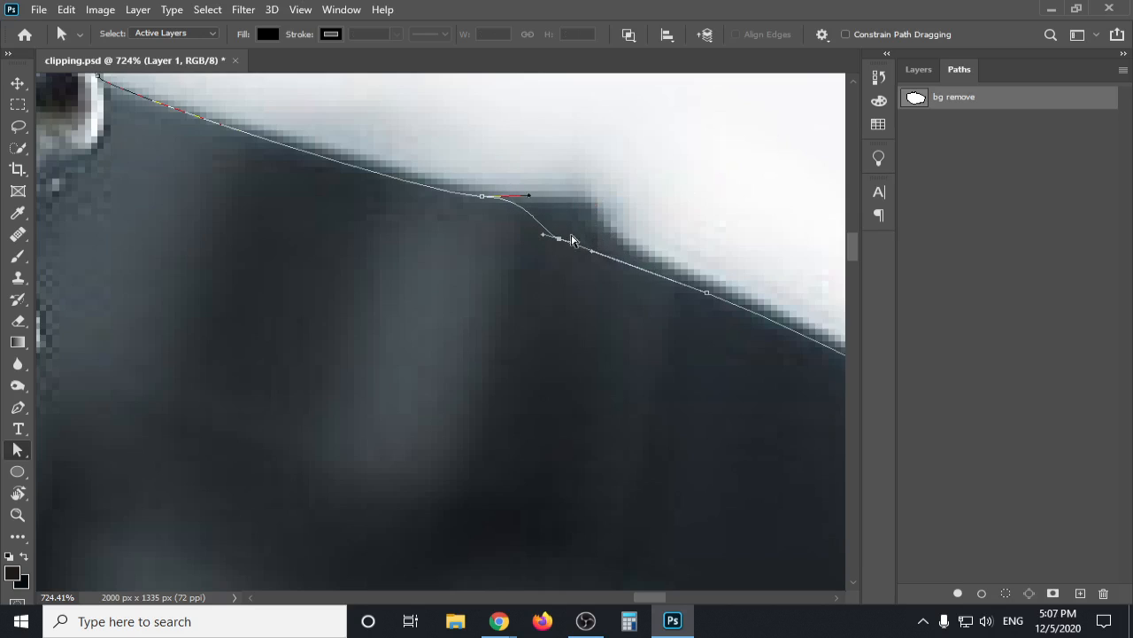
Convert the adjusted "bg remove" path into a selection.
left_click(912, 69)
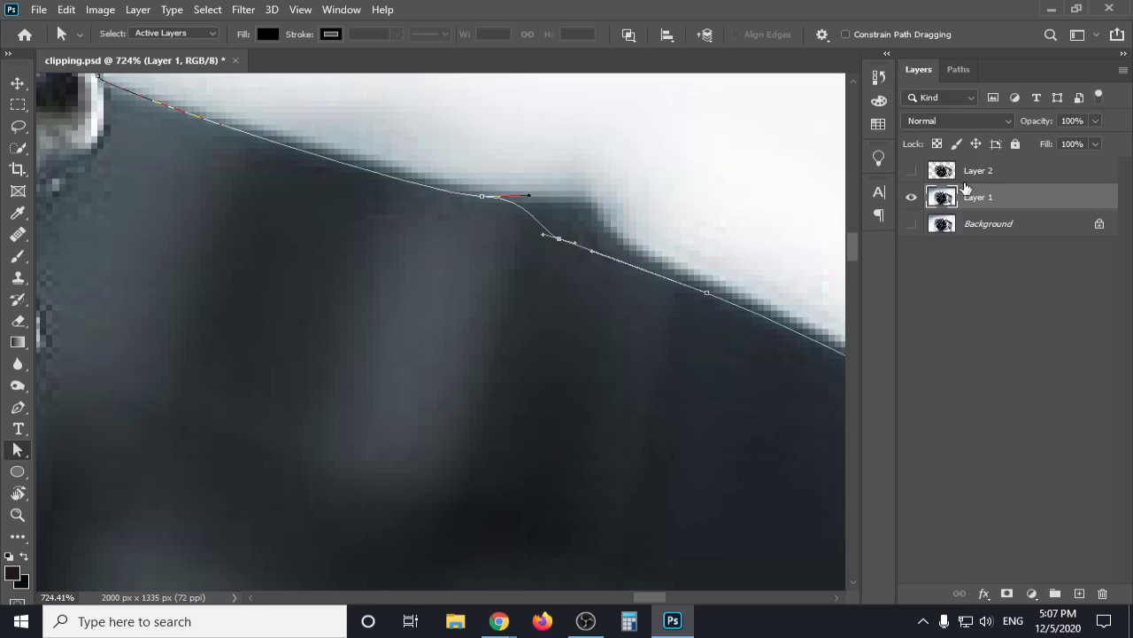
left_click(960, 69)
right_click(951, 98)
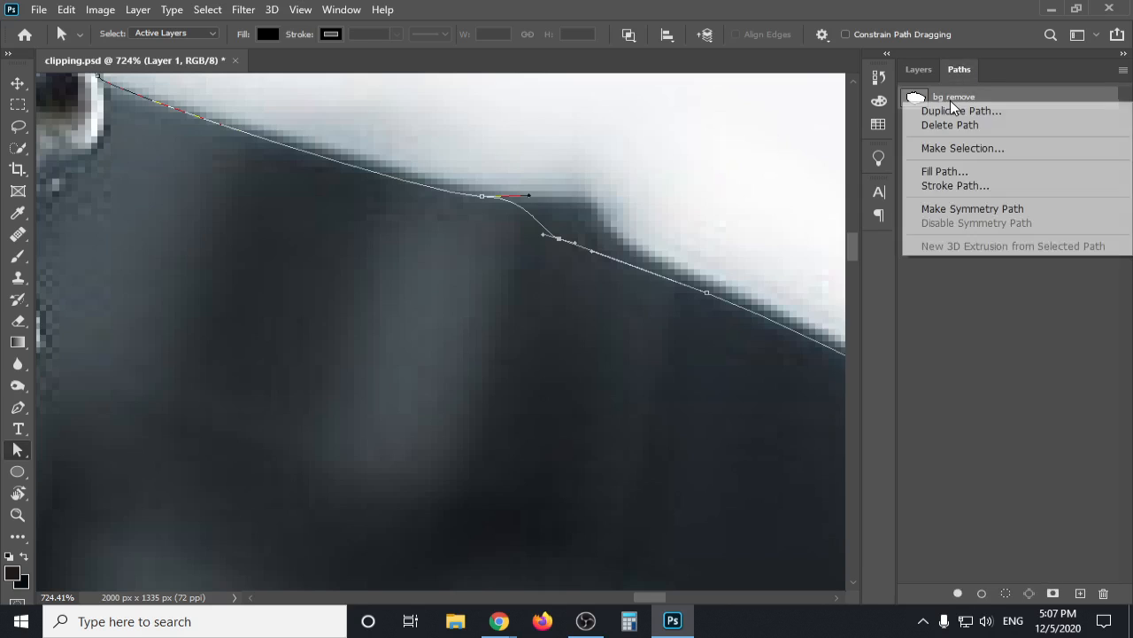
left_click(951, 149)
left_click(656, 148)
key("a")
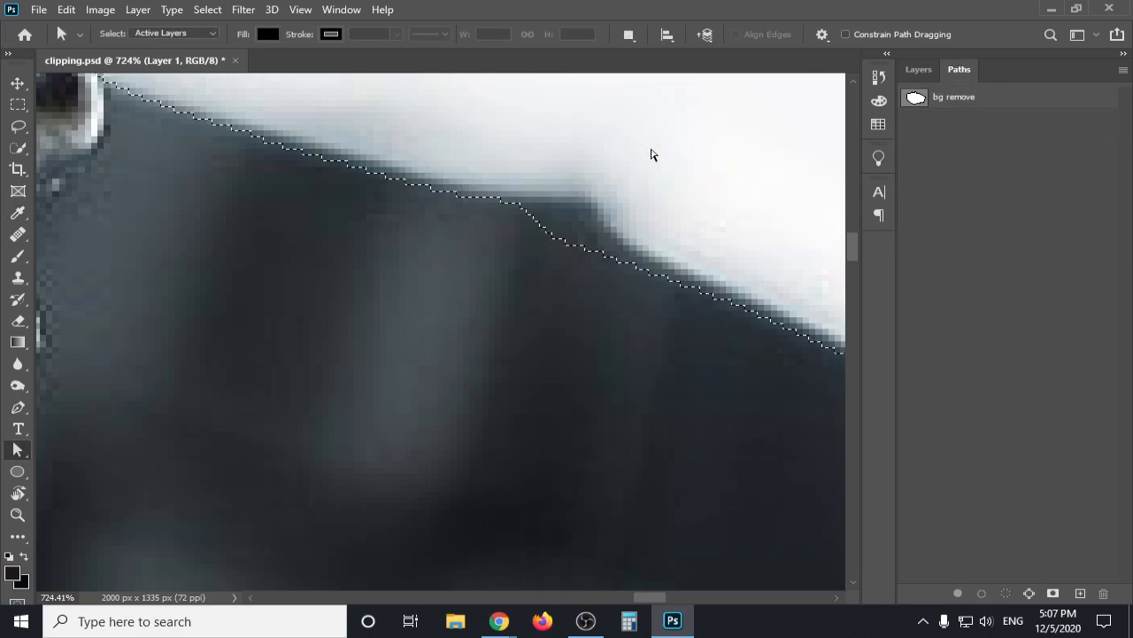
Copy the selected watch from Layer 1 to a new layer and hide Layer 1.
scroll(638, 165, "down", 5)
left_click(912, 70)
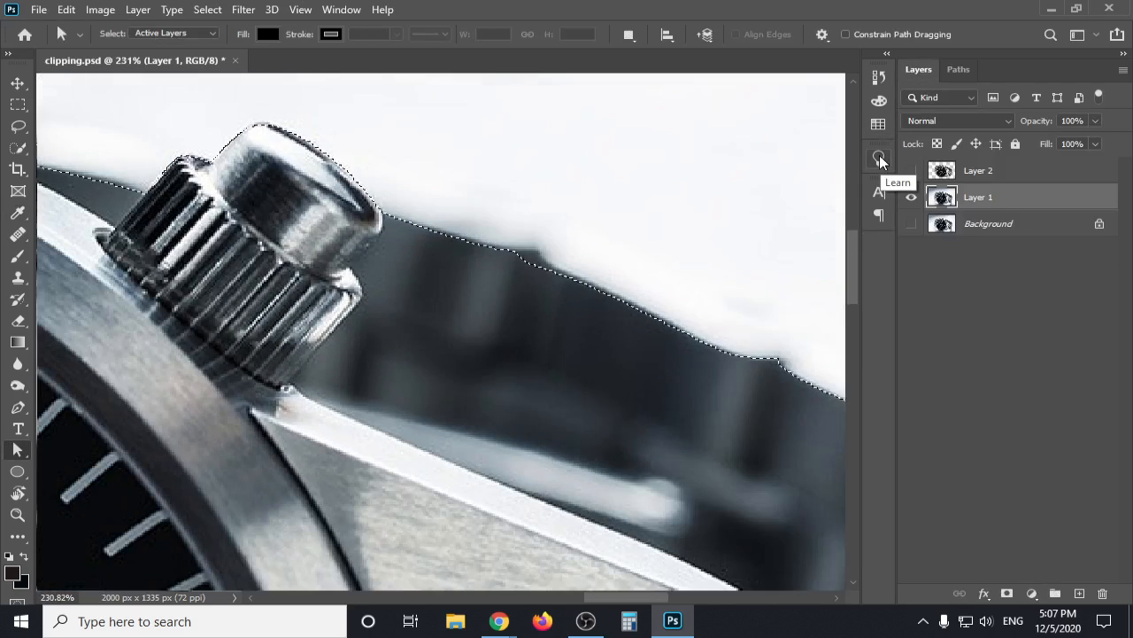
key("ctrl+j")
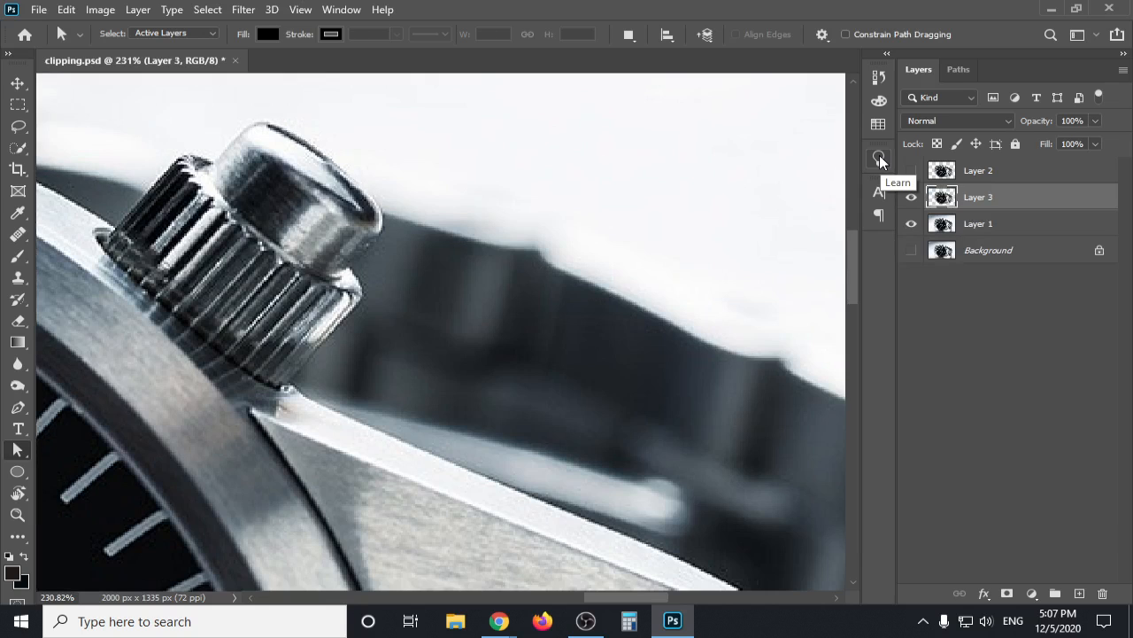
left_click(913, 223)
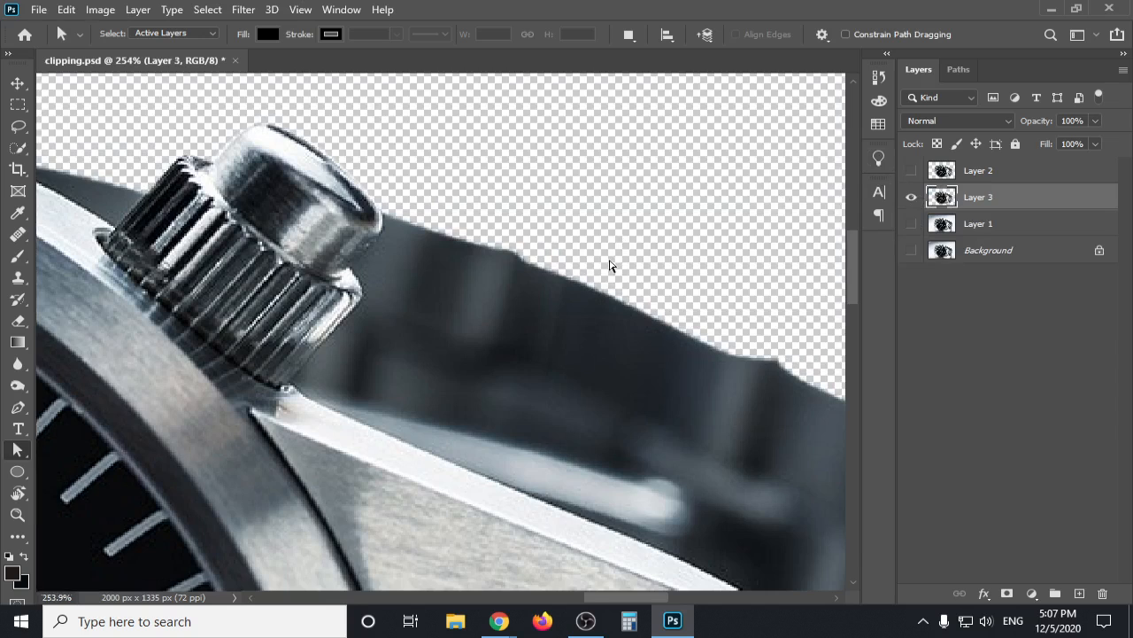
Show Layer 1 instead of Layer 3 and move the remaining "bg remove" bump anchor inward to straighten the strap's edge.
scroll(610, 264, "up", 6)
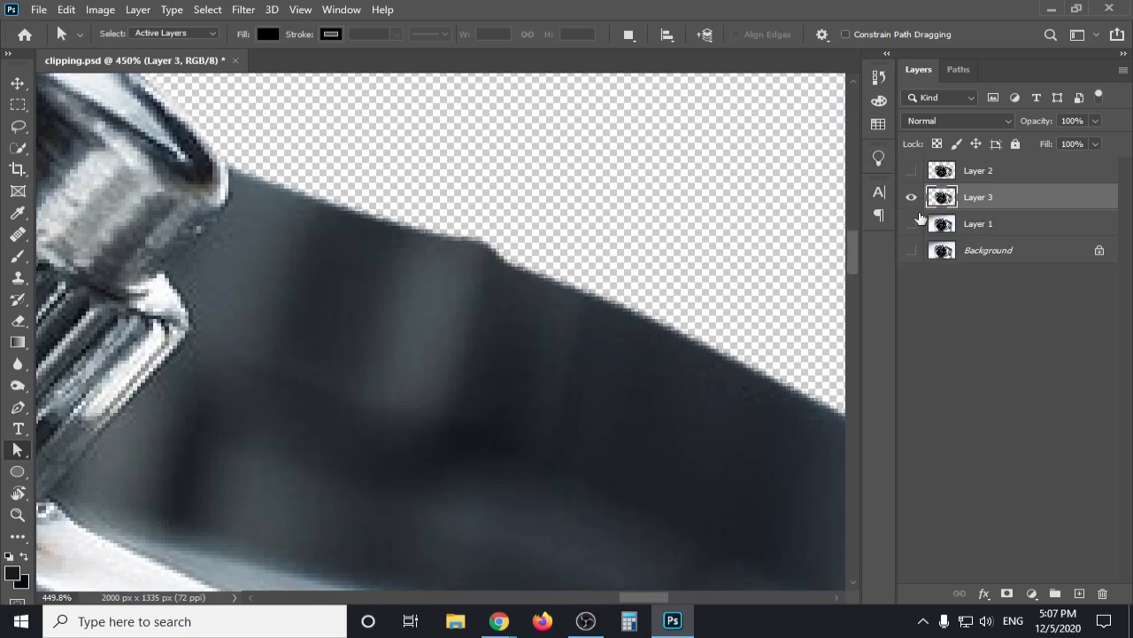
left_click(911, 223)
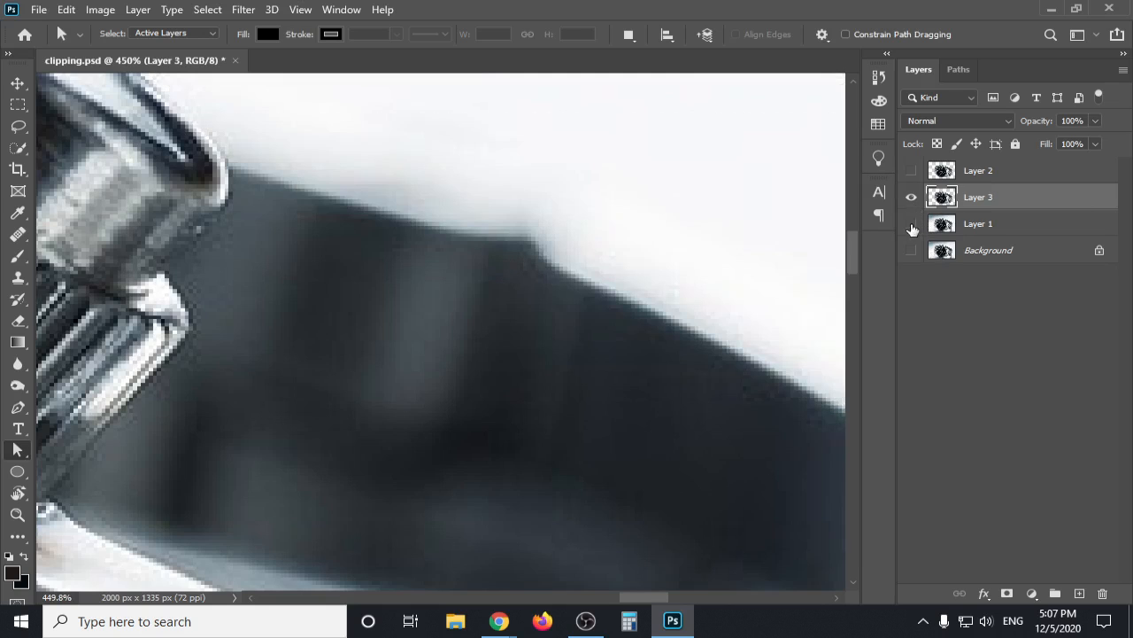
left_click(911, 224)
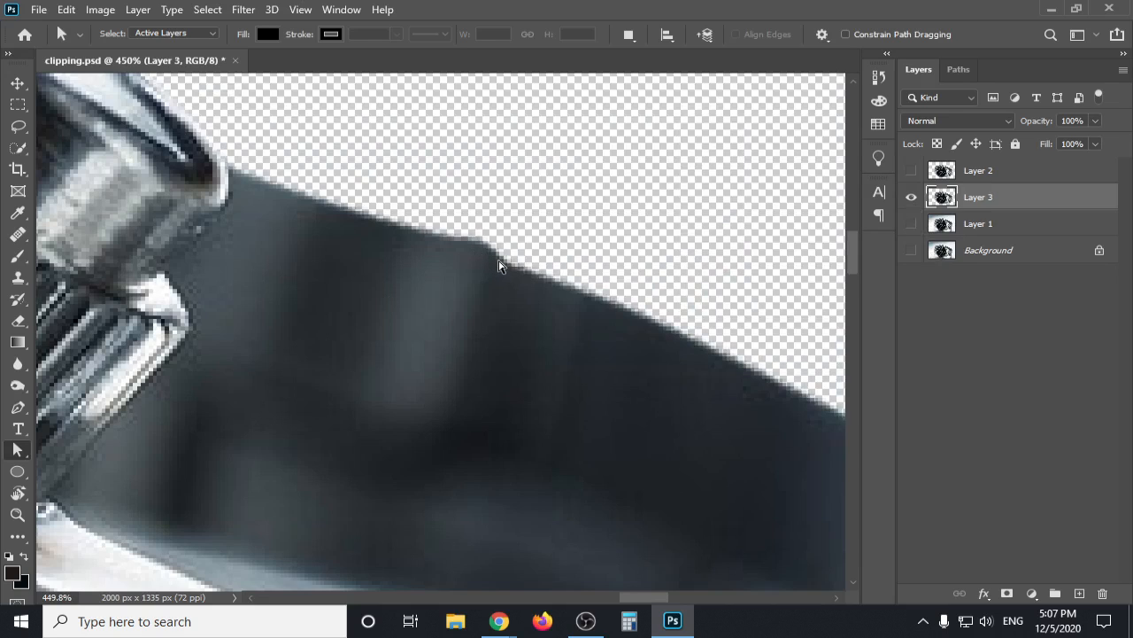
left_click(911, 196)
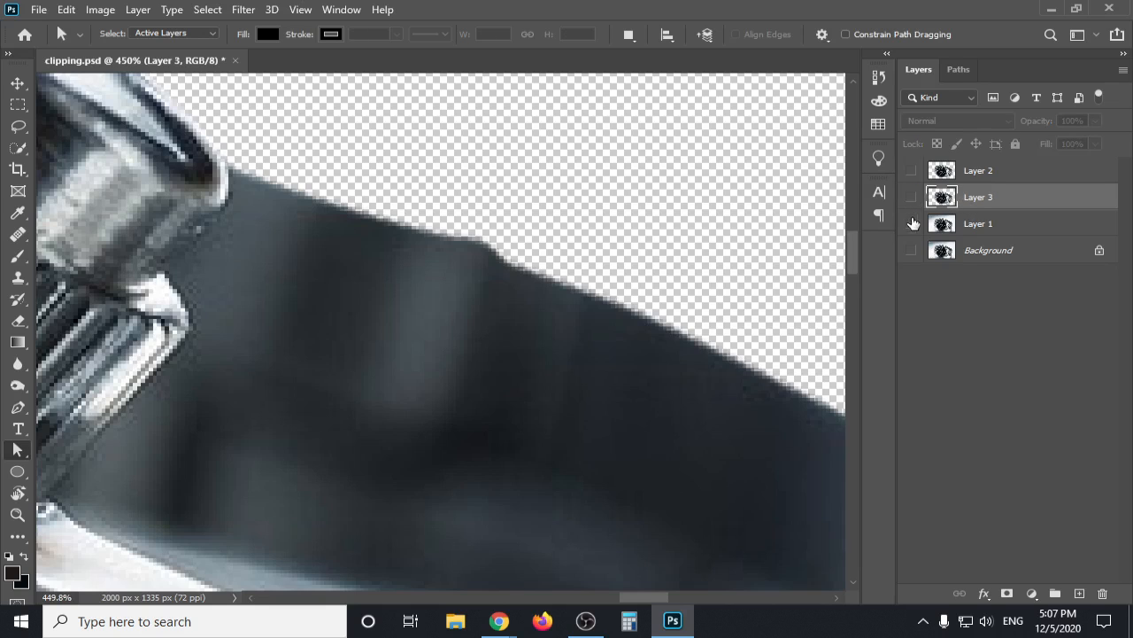
left_click(911, 224)
left_click(957, 70)
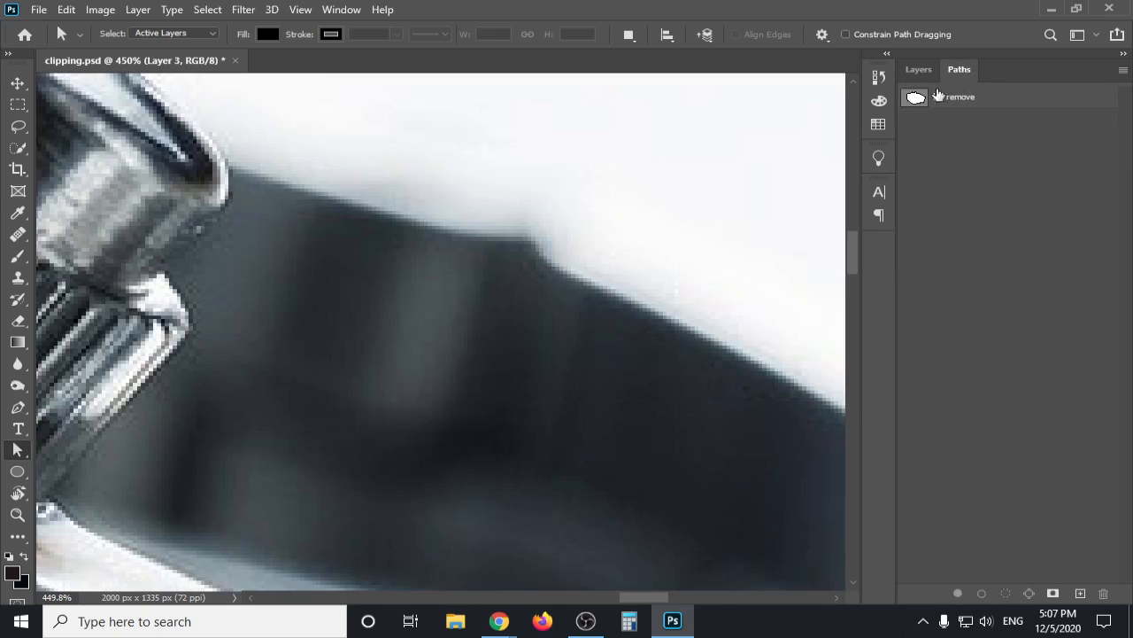
left_click(913, 101)
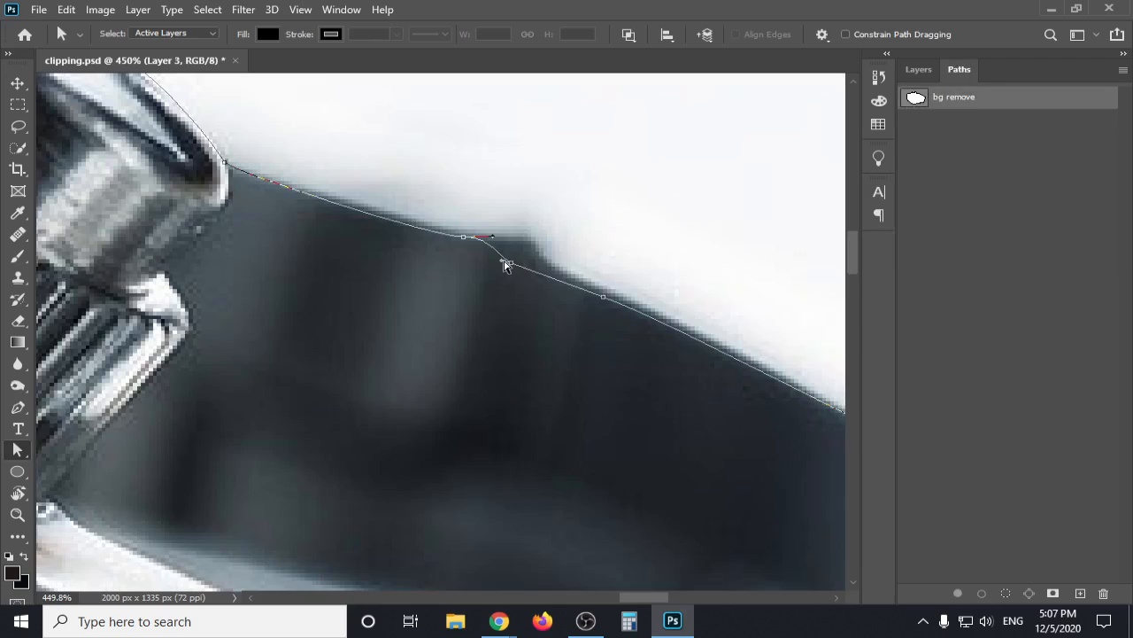
left_click_drag(490, 236, 427, 232)
Make a selection from the straightened "bg remove" path.
right_click(937, 100)
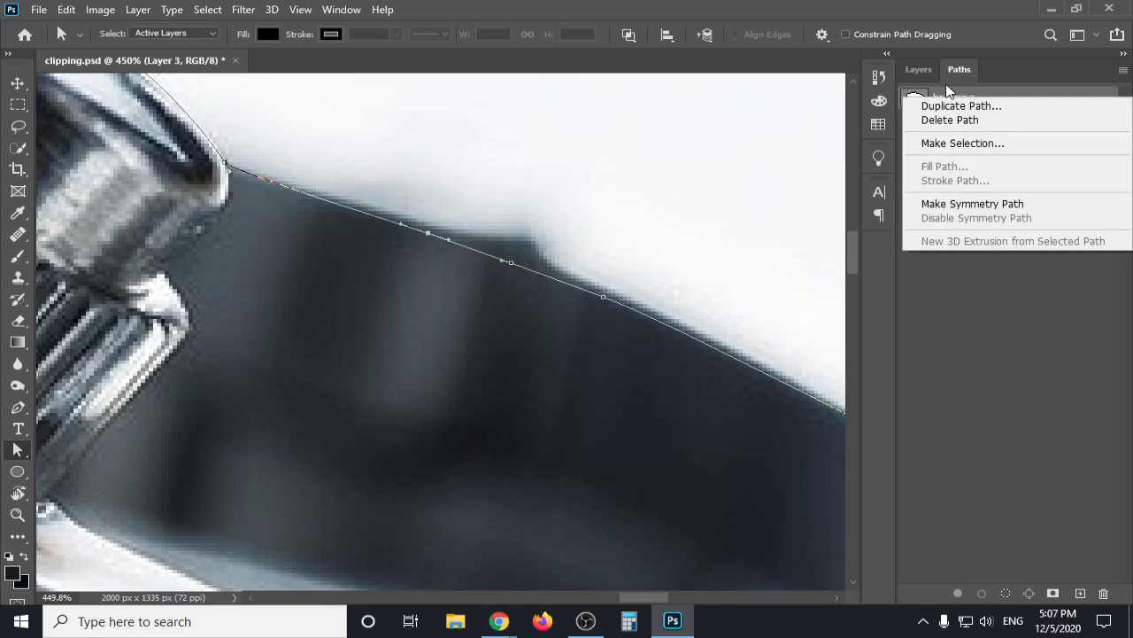
left_click(934, 146)
left_click(656, 150)
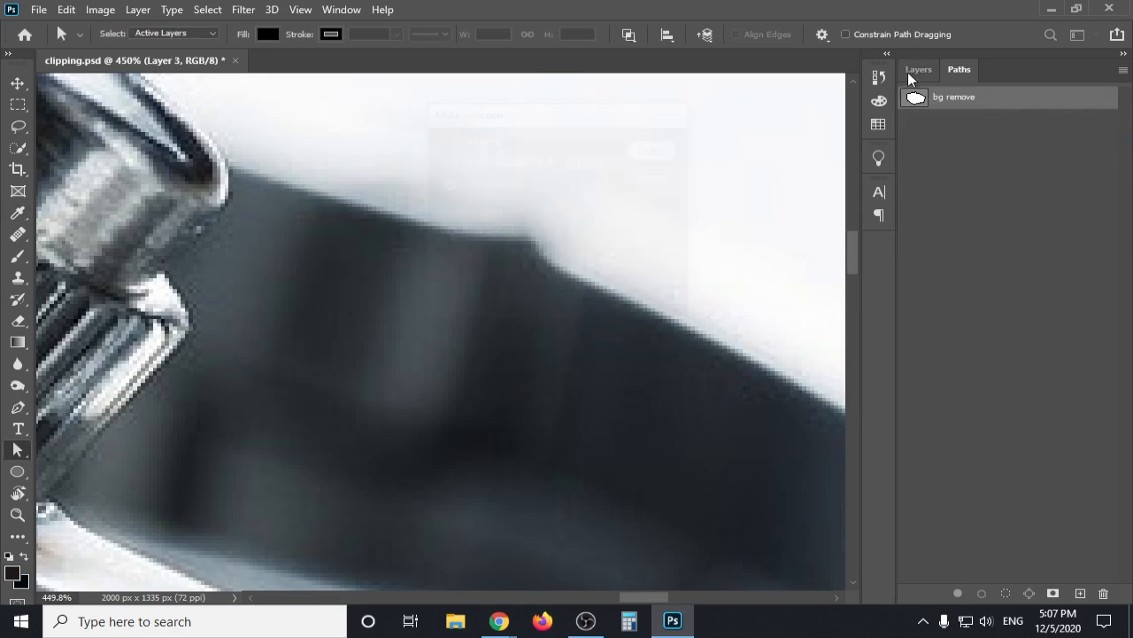
Copy the selected watch from Layer 1 to a new layer and hide Layer 1 to leave the cutout on transparency.
left_click(921, 70)
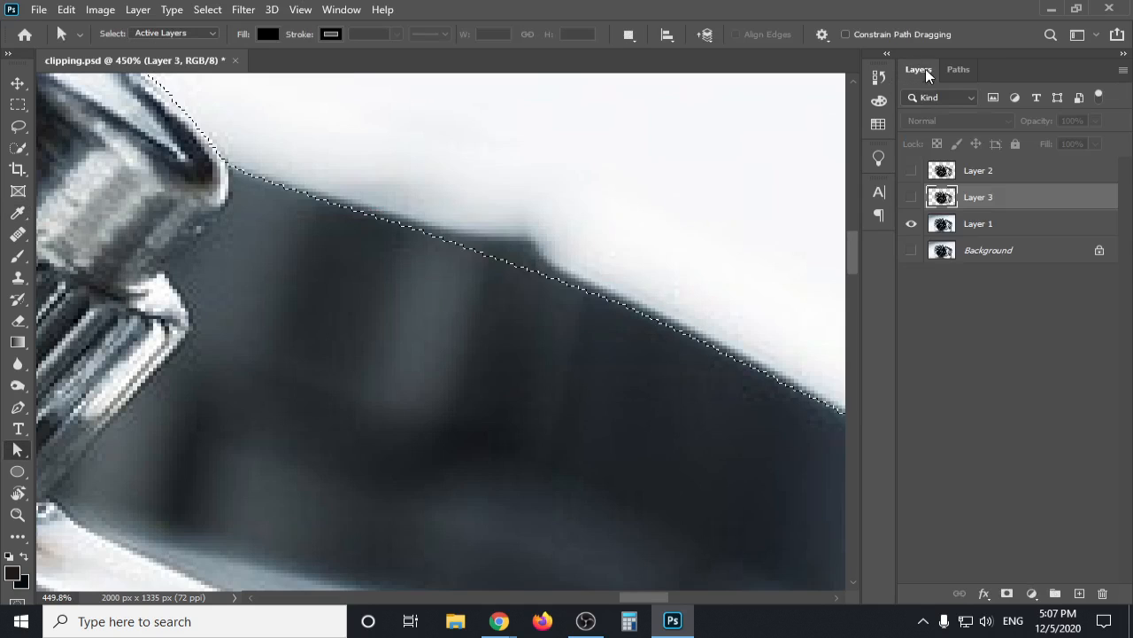
left_click(983, 224)
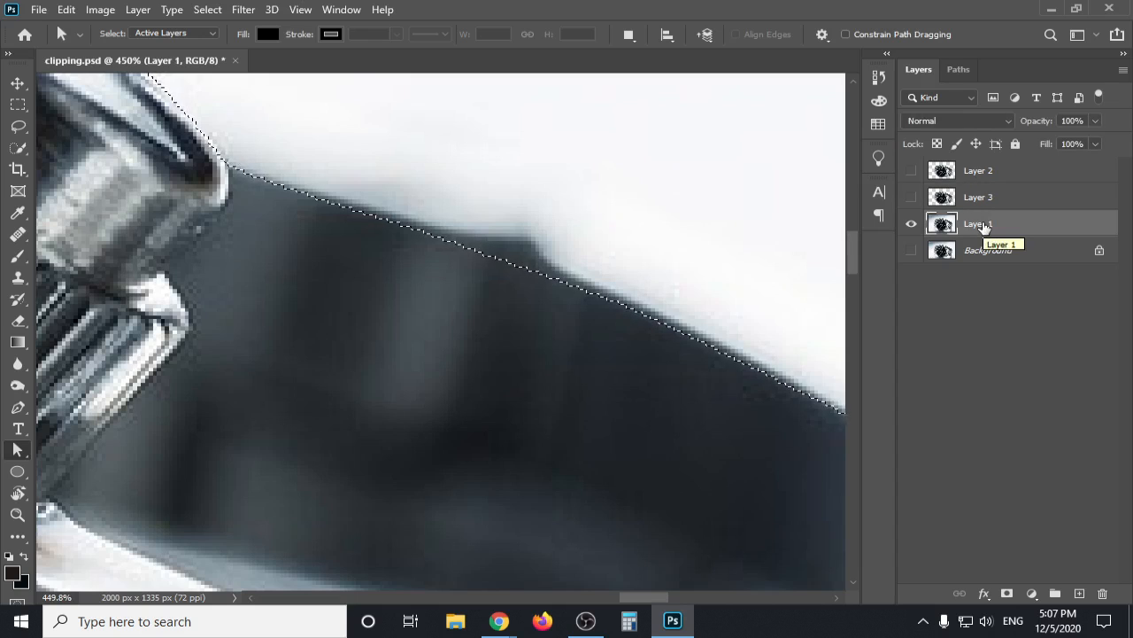
key("ctrl+j")
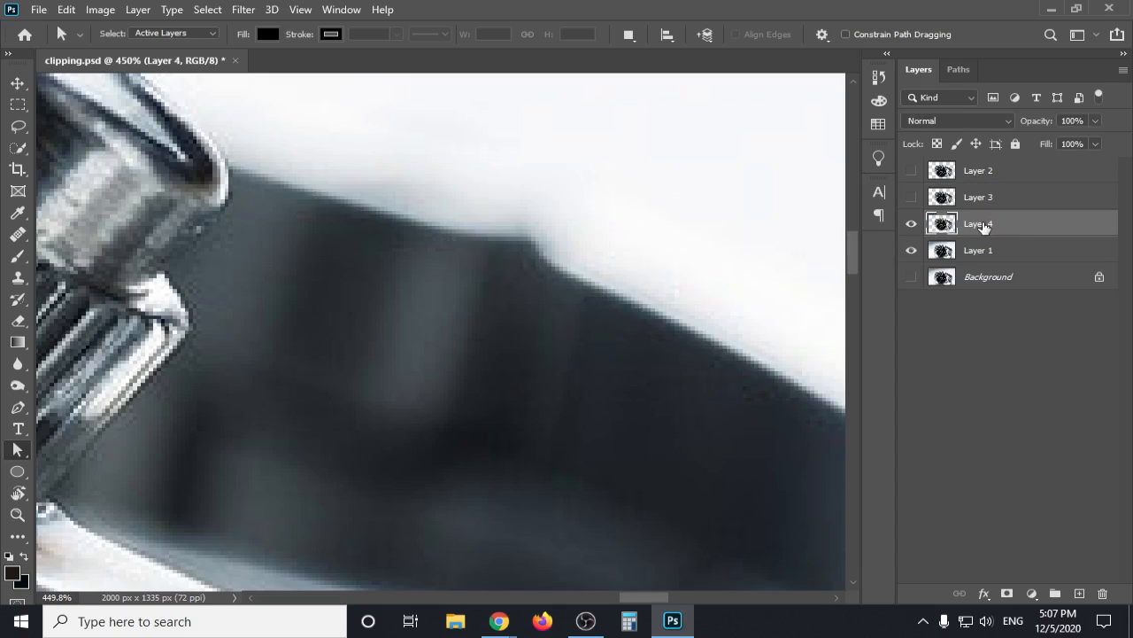
left_click(911, 250)
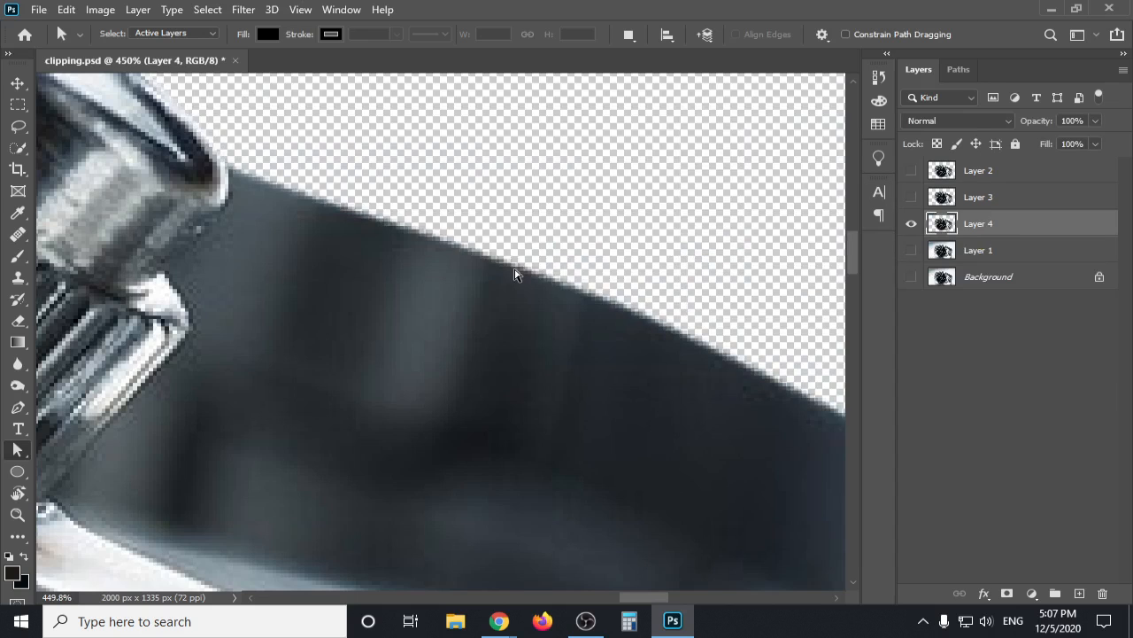
Check the cutout's strap edge beside the crown, and show Layer 1 instead of Layer 4 to compare it with the original.
scroll(513, 275, "down", 1)
scroll(512, 271, "down", 8)
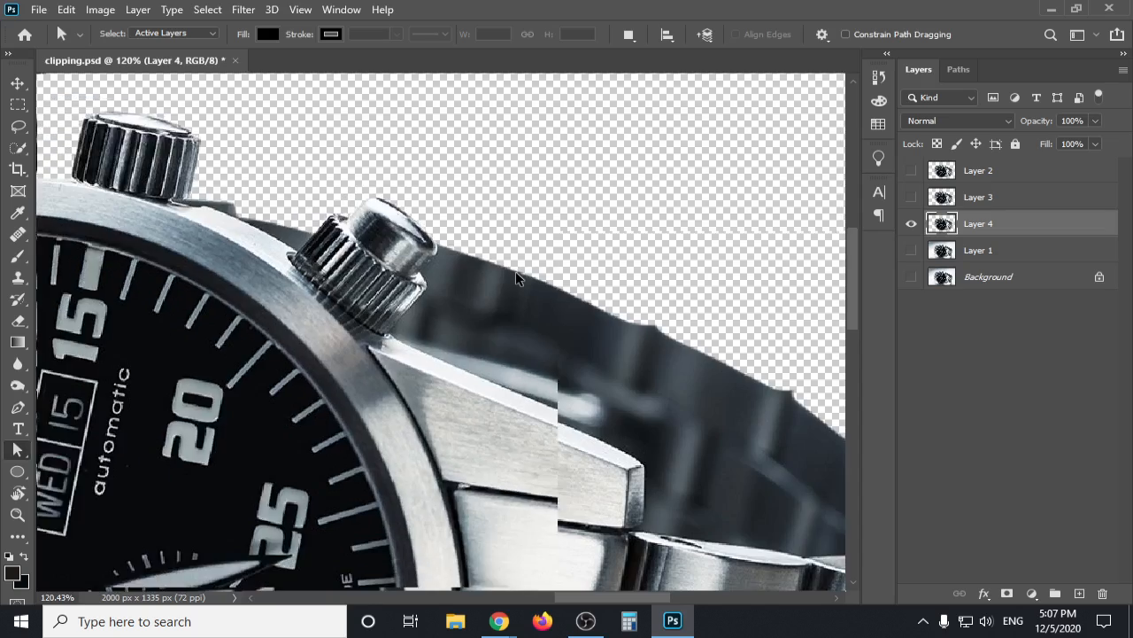
scroll(516, 271, "down", 2)
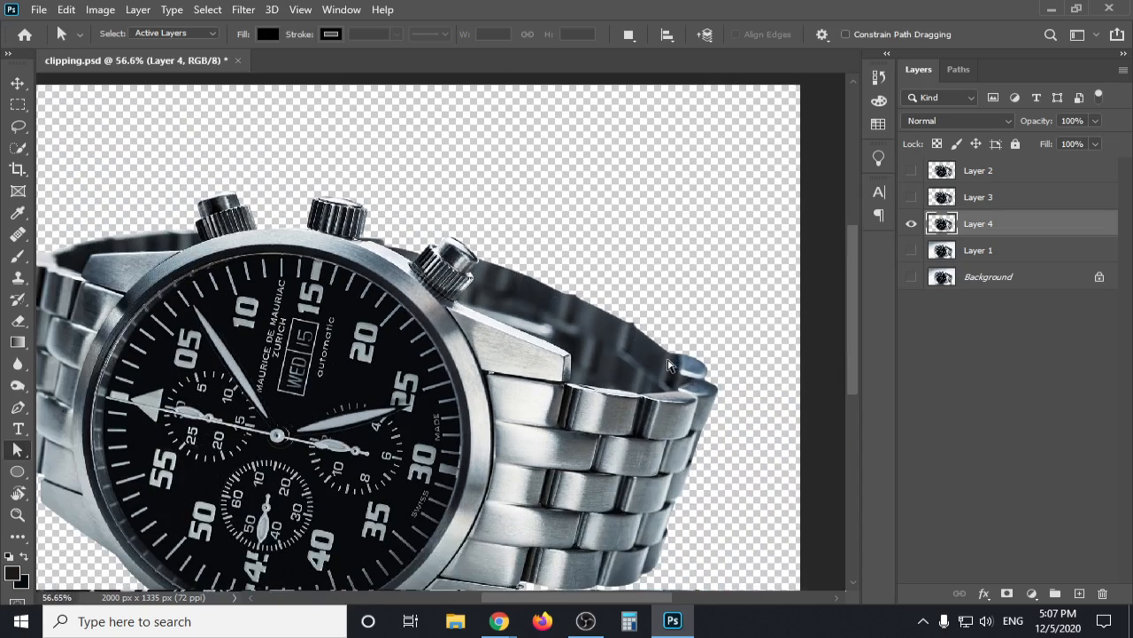
scroll(668, 364, "down", 1)
scroll(599, 309, "up", 5)
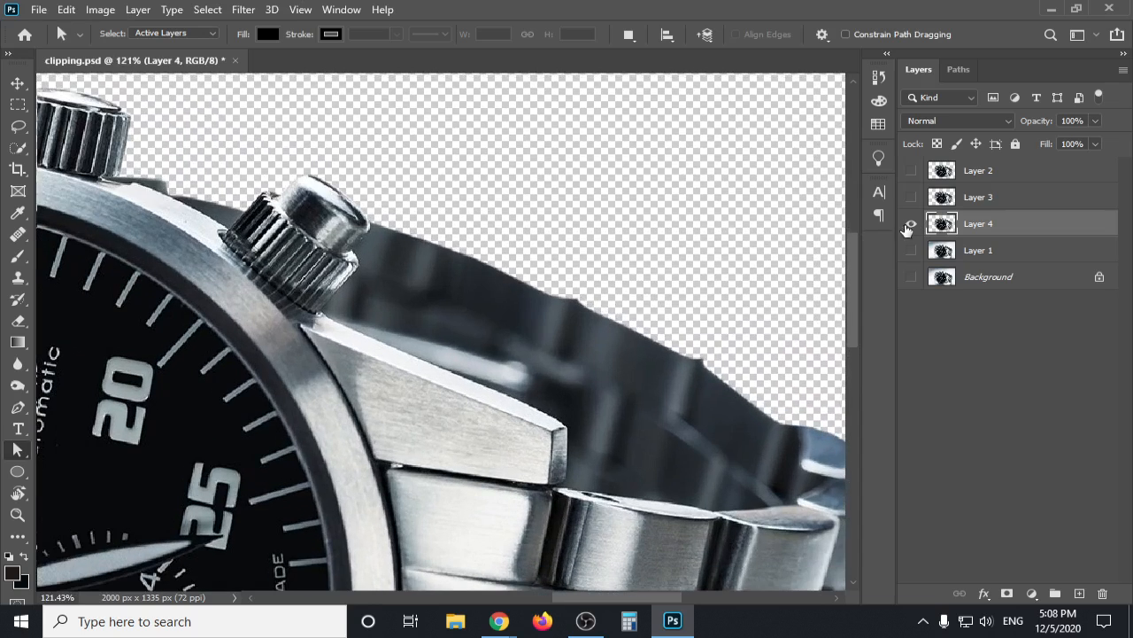
left_click(912, 249)
left_click(912, 223)
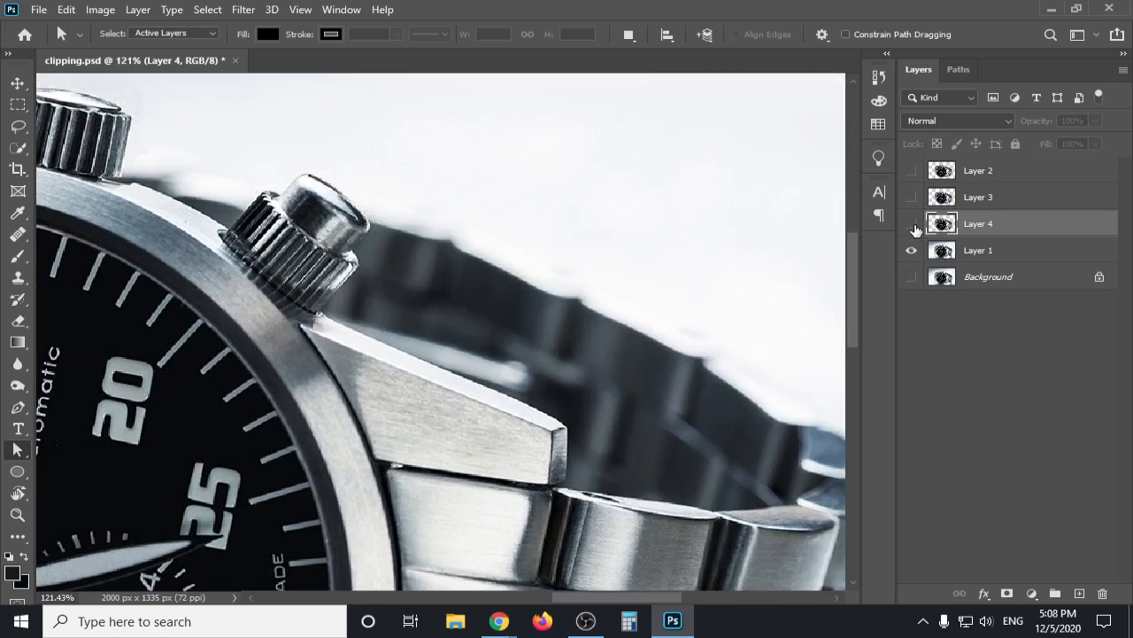
Annotate the blurred strap's upper edge with a red pen outline on a screen capture, and discard the capture.
scroll(604, 289, "down", 4)
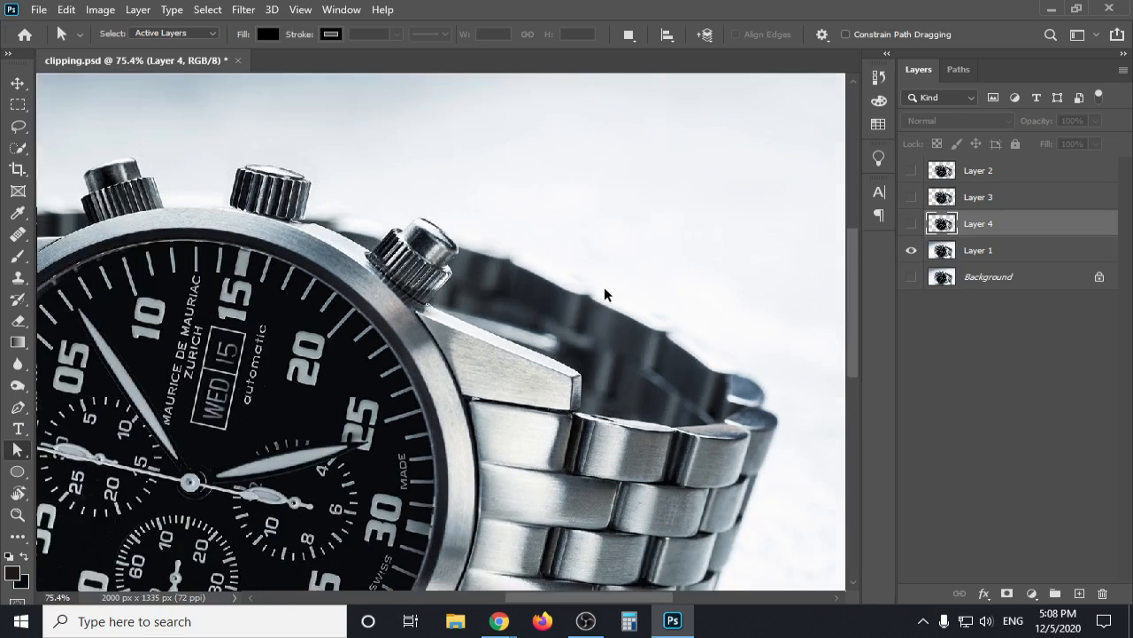
scroll(605, 289, "up", 4)
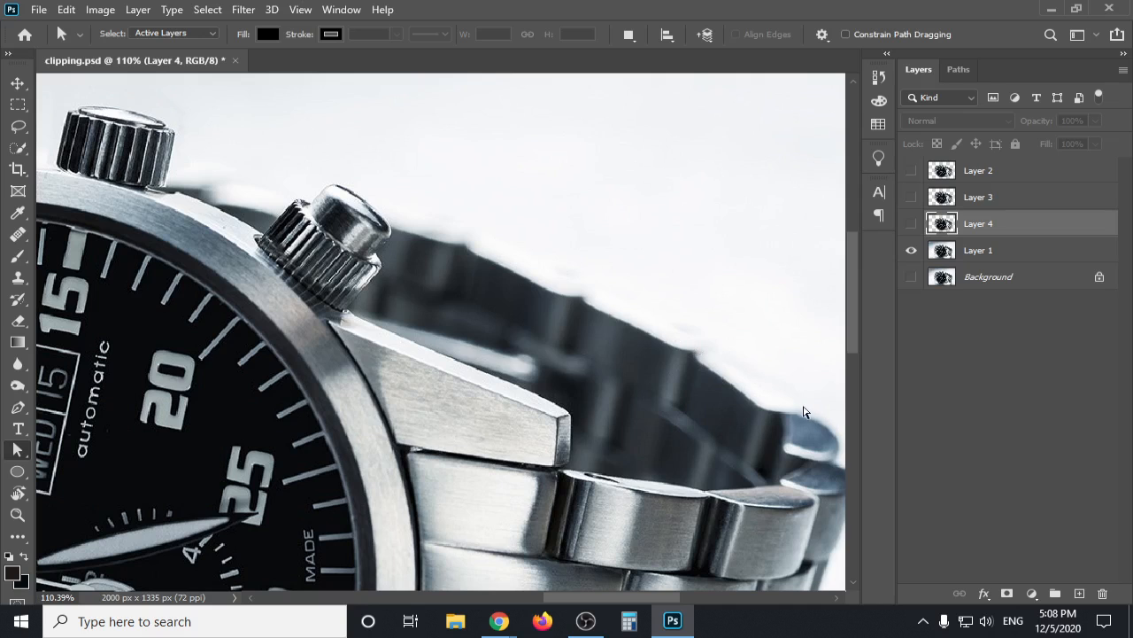
scroll(804, 414, "down", 3)
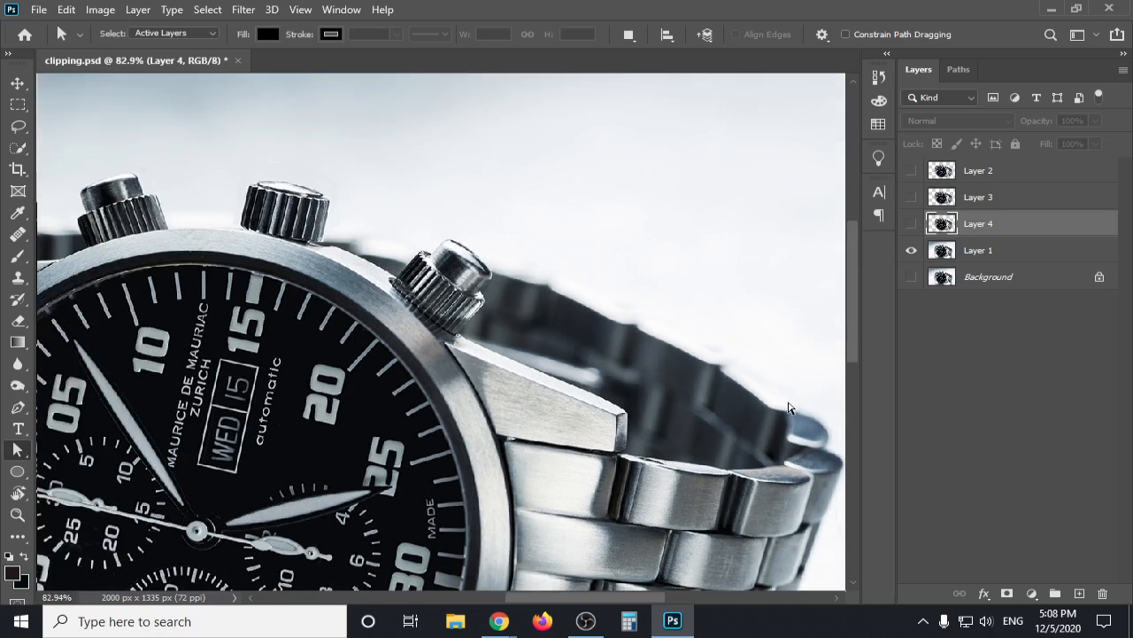
key("Print")
left_click_drag(229, 150, 855, 559)
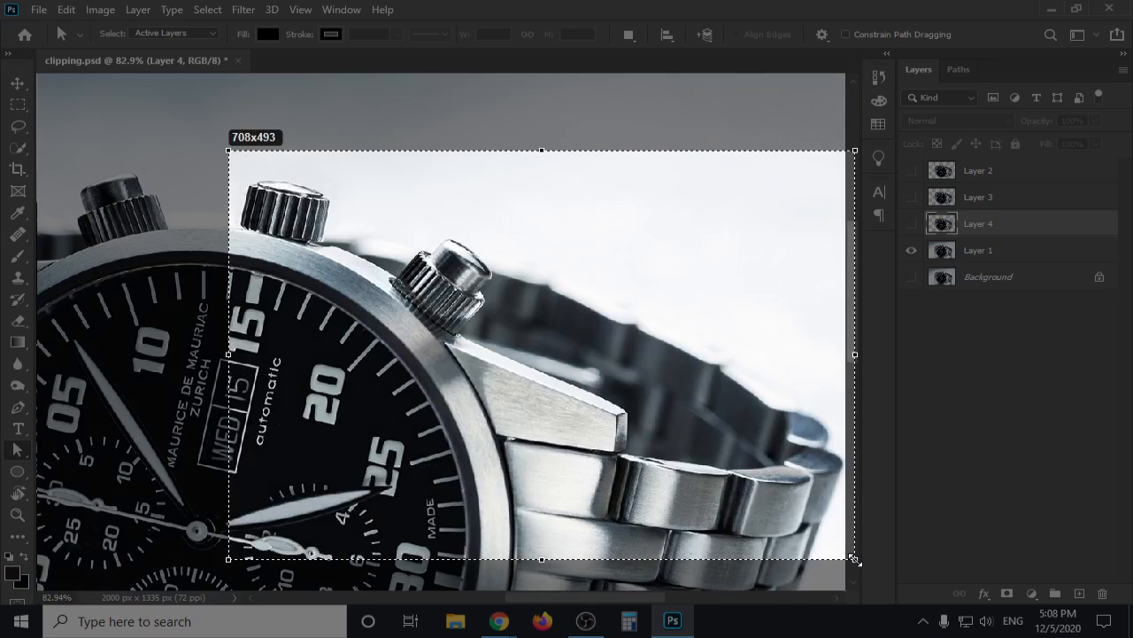
left_click(873, 407)
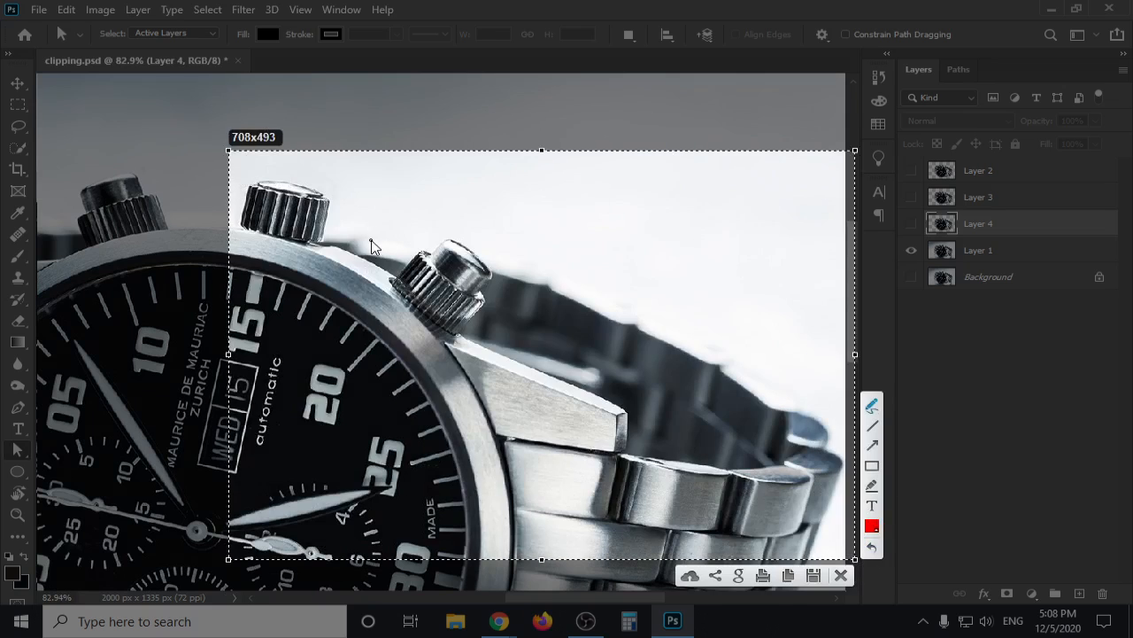
left_click_drag(358, 241, 489, 252)
mouse_move(550, 275)
left_mouse_down()
mouse_move(762, 374)
mouse_move(824, 429)
left_mouse_up()
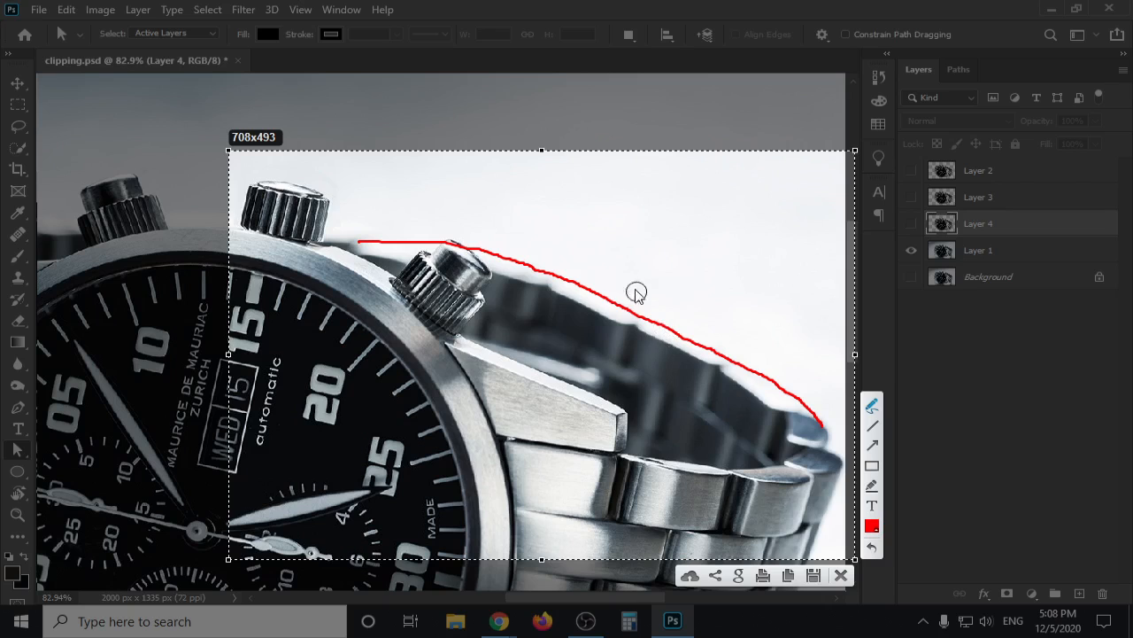
left_click_drag(386, 219, 440, 219)
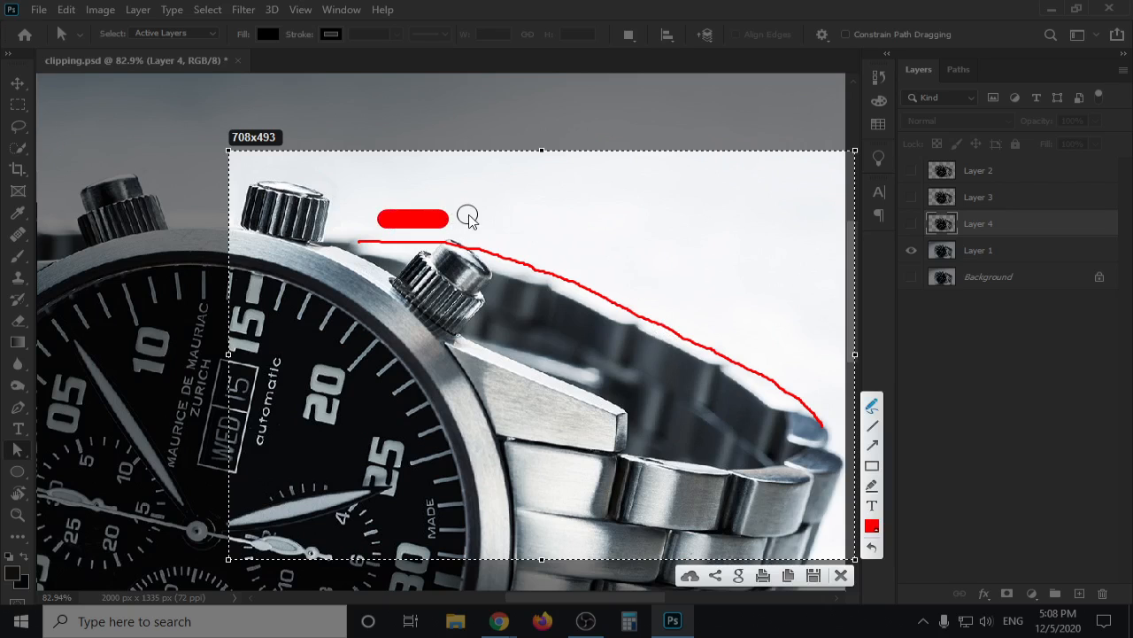
key("Escape")
Hide Layer 1 and show Layer 4 so the cut-out watch stands on transparency.
scroll(478, 248, "down", 5)
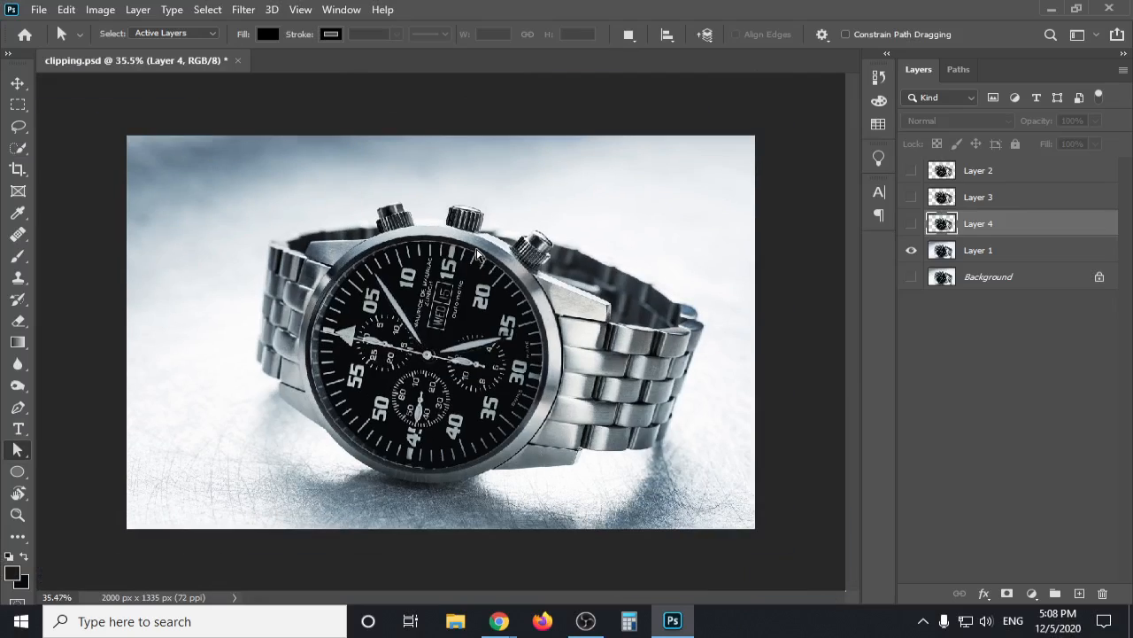
scroll(662, 269, "up", 4)
scroll(643, 261, "up", 5)
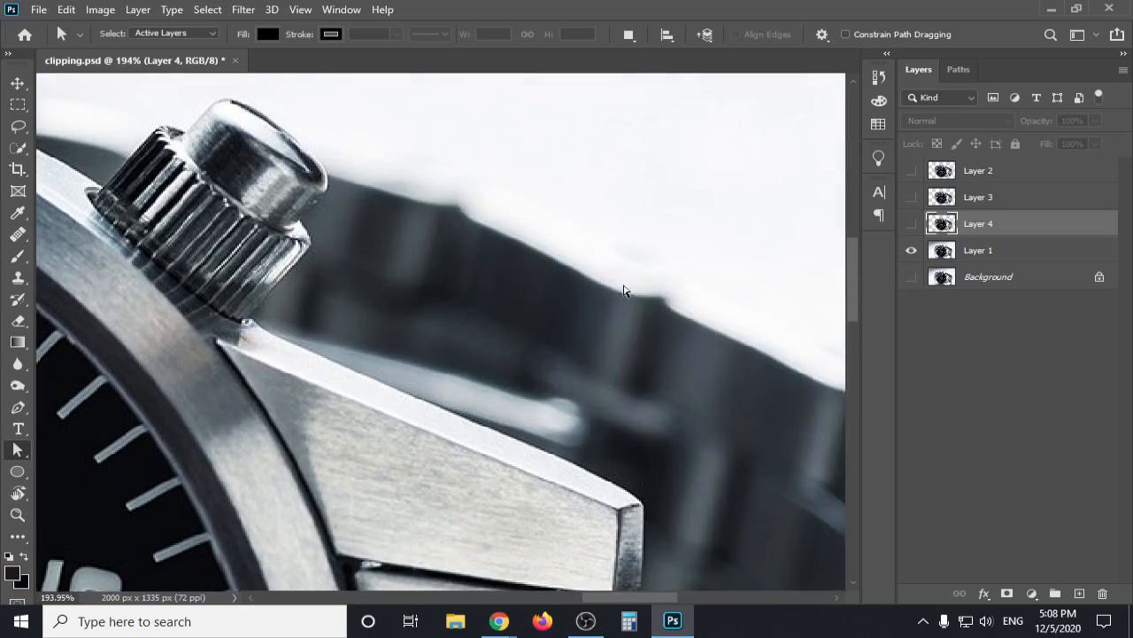
scroll(554, 272, "down", 3)
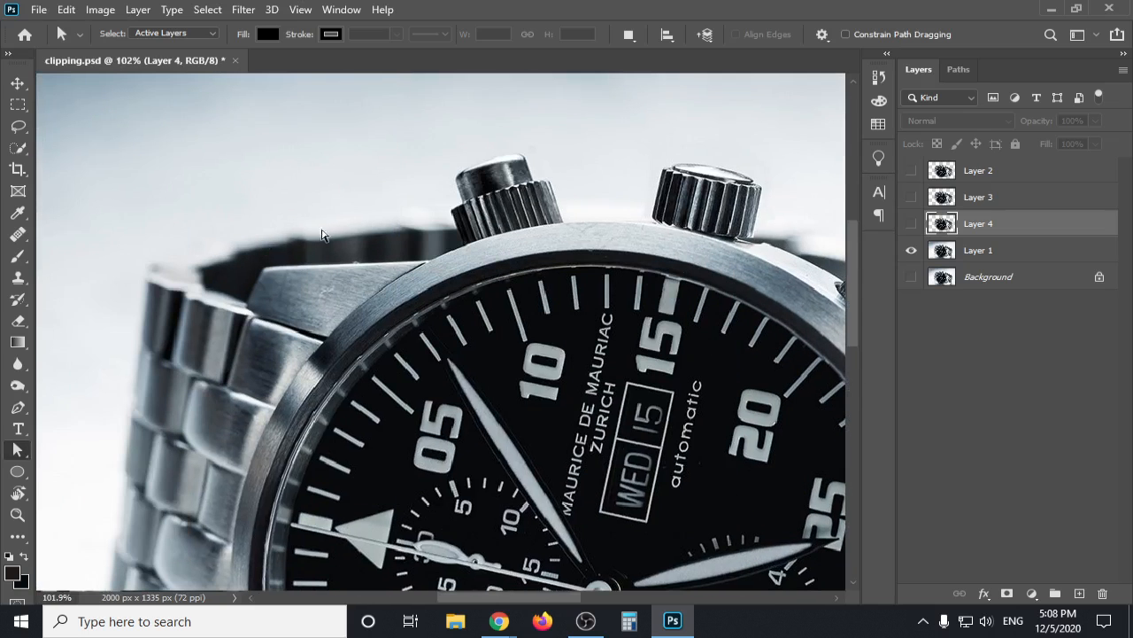
left_click(912, 250)
left_click(913, 224)
scroll(624, 228, "down", 5)
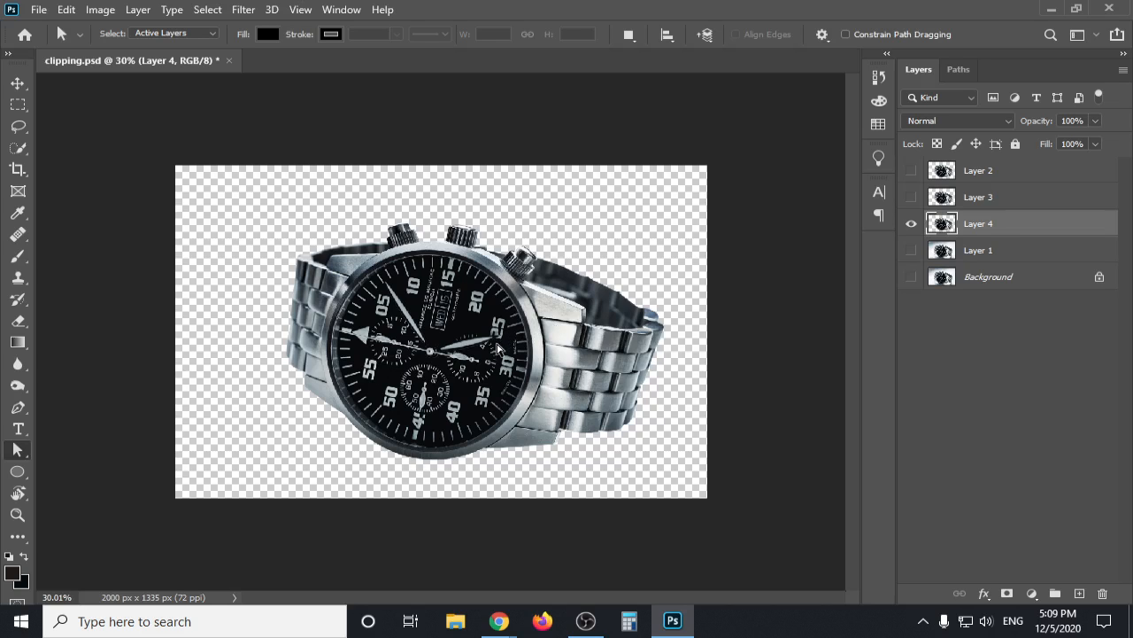
scroll(465, 369, "up", 1)
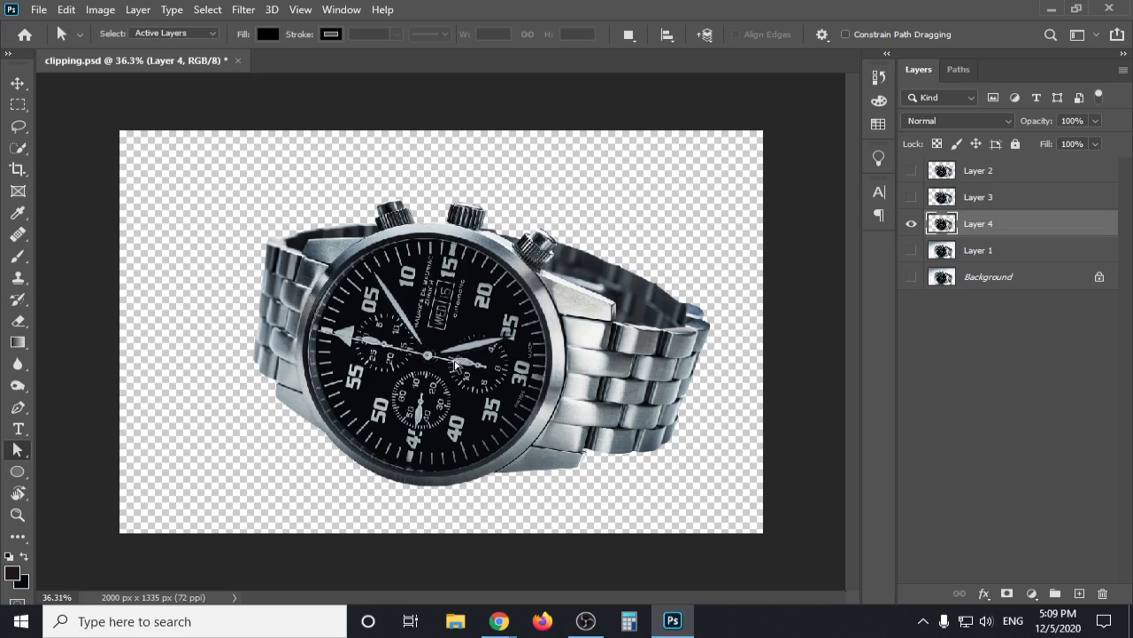
Activate the Move tool and select the cut-out watch on Layer 4.
left_click(18, 83)
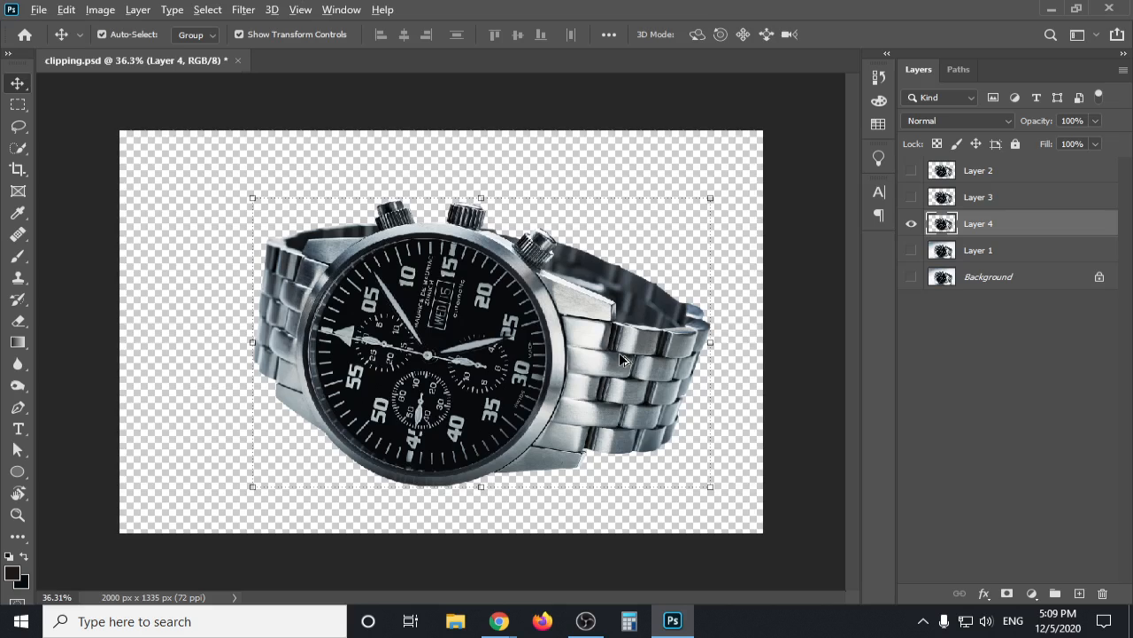
key("ctrl+minus")
left_click(706, 272)
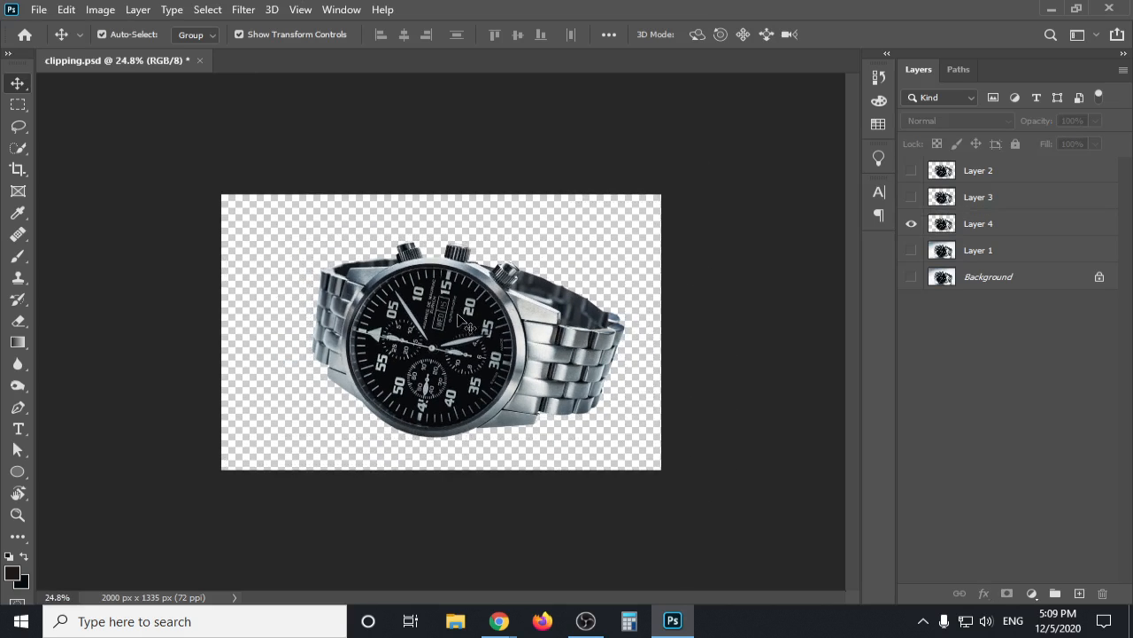
left_click(479, 343)
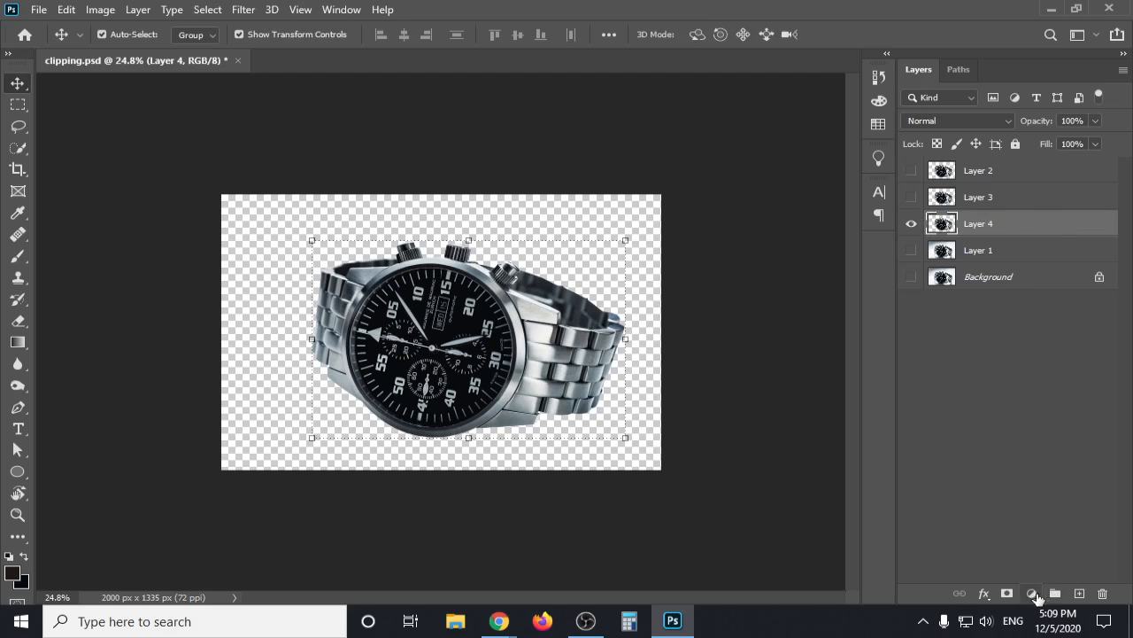
Add a Solid Color fill layer in light grey #f4f4f4 directly above the Background layer.
left_click(1015, 280)
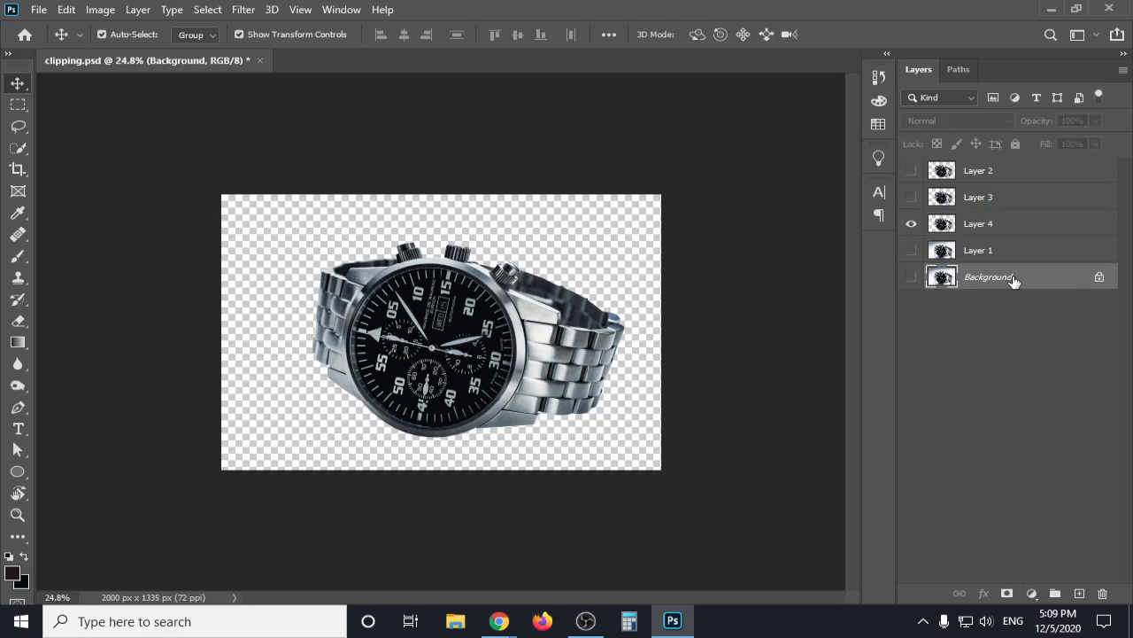
left_click(1032, 592)
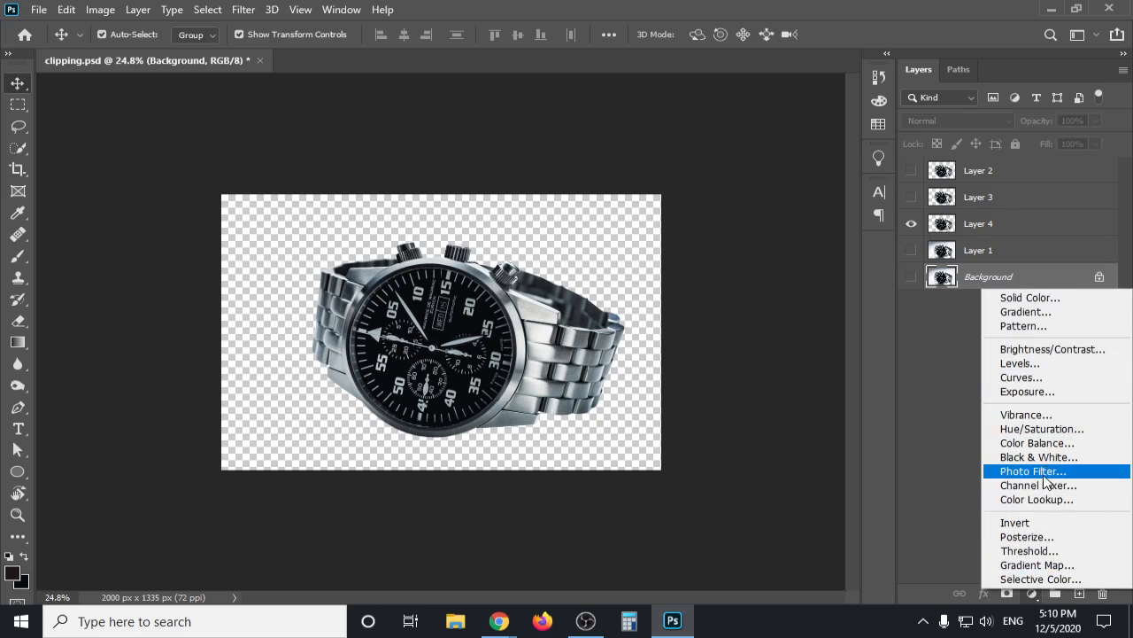
left_click(1030, 298)
mouse_move(684, 362)
left_mouse_down()
mouse_move(669, 404)
mouse_move(650, 405)
mouse_move(691, 221)
mouse_move(661, 213)
left_mouse_up()
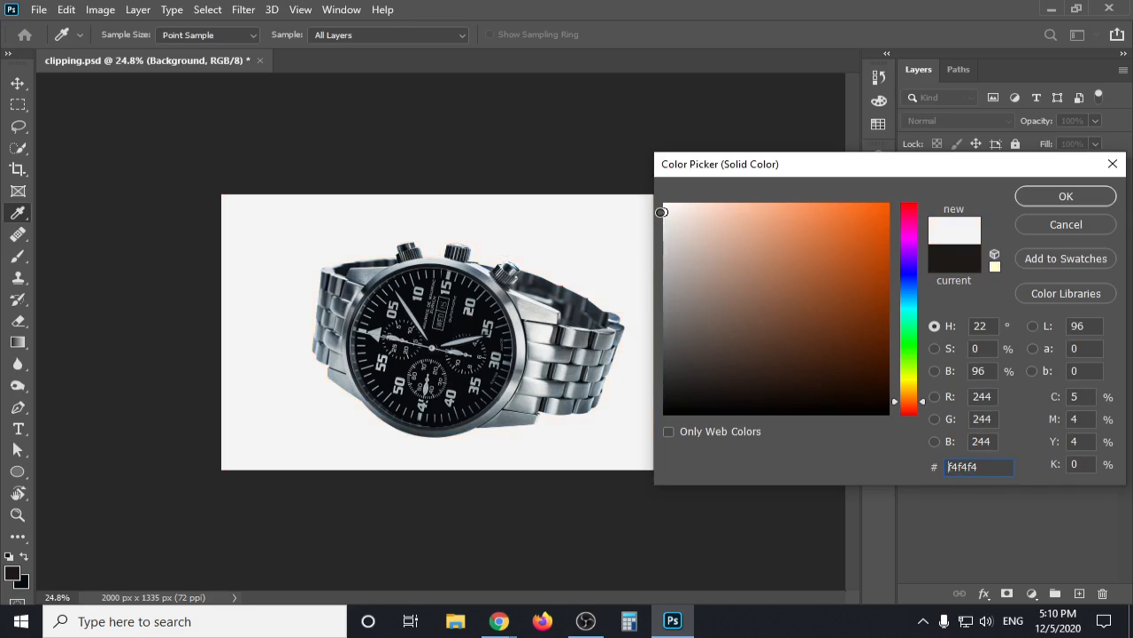
left_click_drag(1050, 160, 1015, 146)
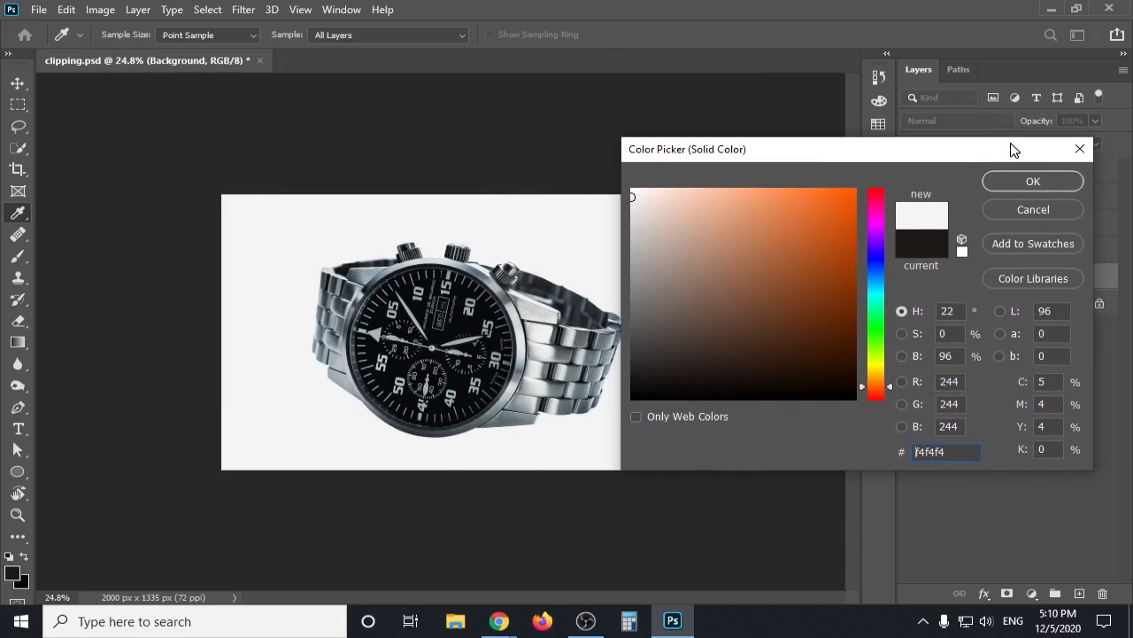
left_click(1041, 181)
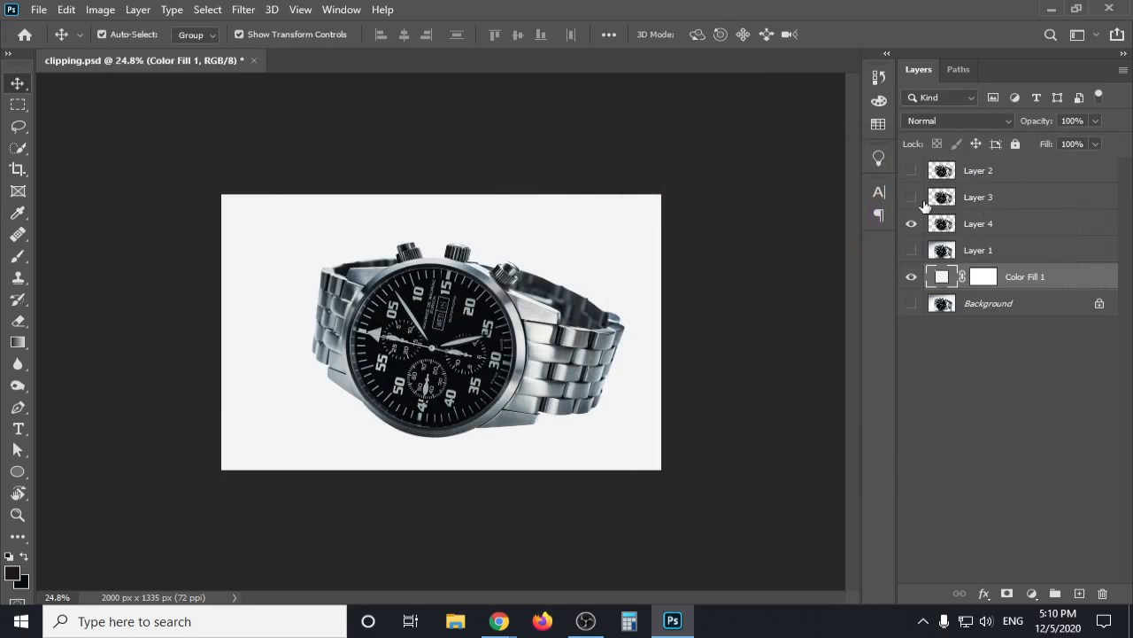
Select the watch on Layer 4 and place a duplicate of it straight below, overlapping the original.
left_click(981, 204)
left_click(482, 341)
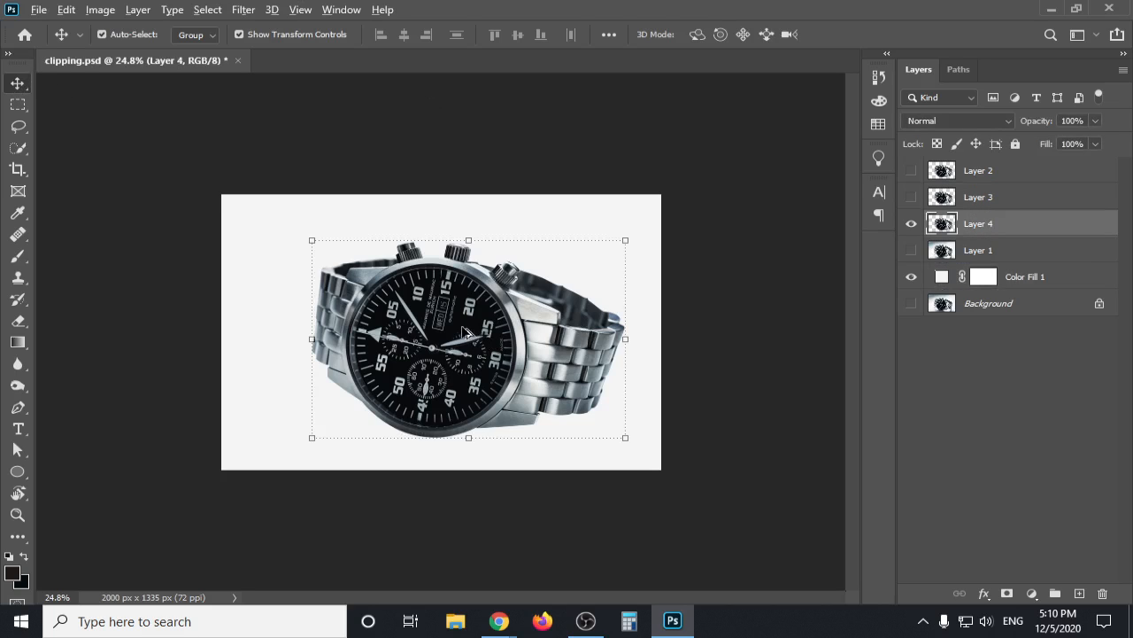
left_click_drag(460, 324, 453, 376)
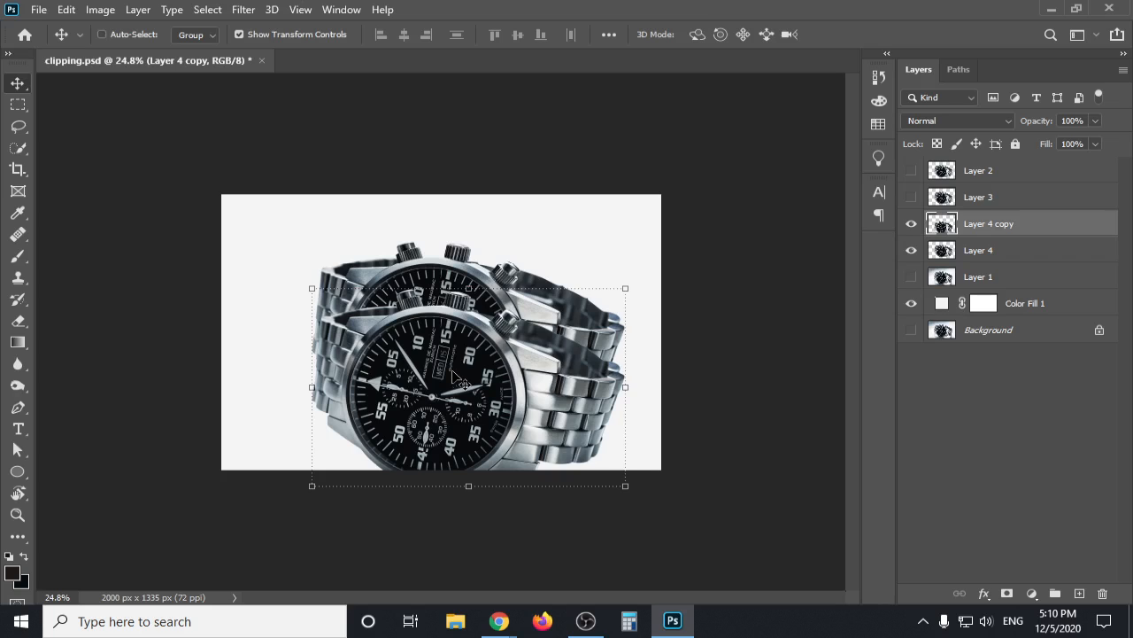
Flip the duplicate watch vertically and position it directly beneath the original so their lower edges meet like a reflection.
key("ctrl+y")
key("ctrl+t")
right_click(452, 359)
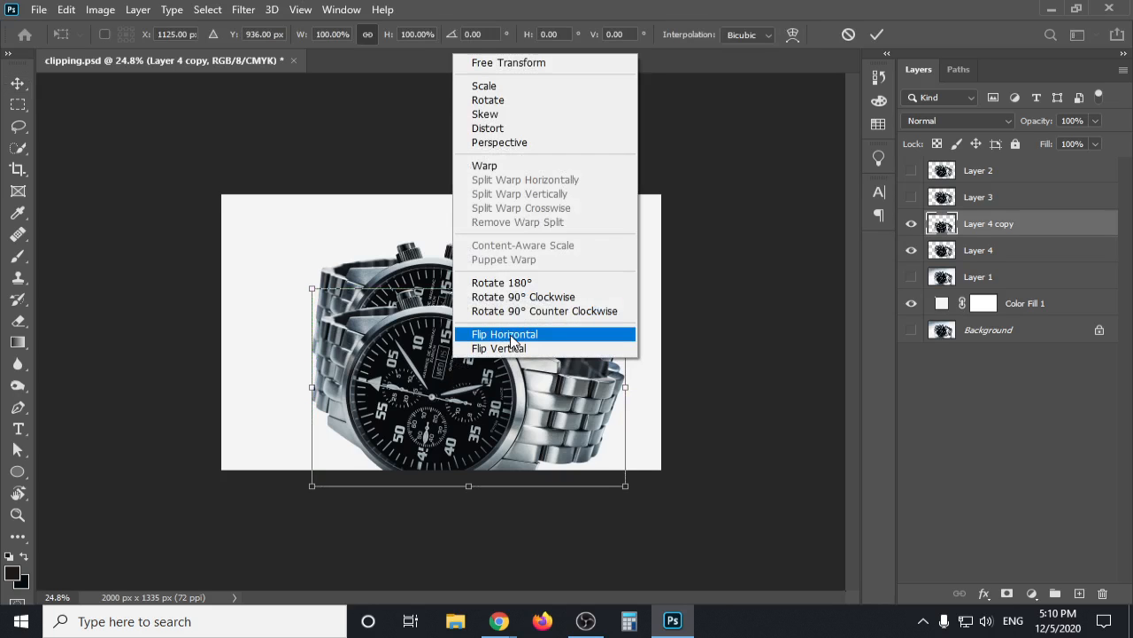
left_click(506, 348)
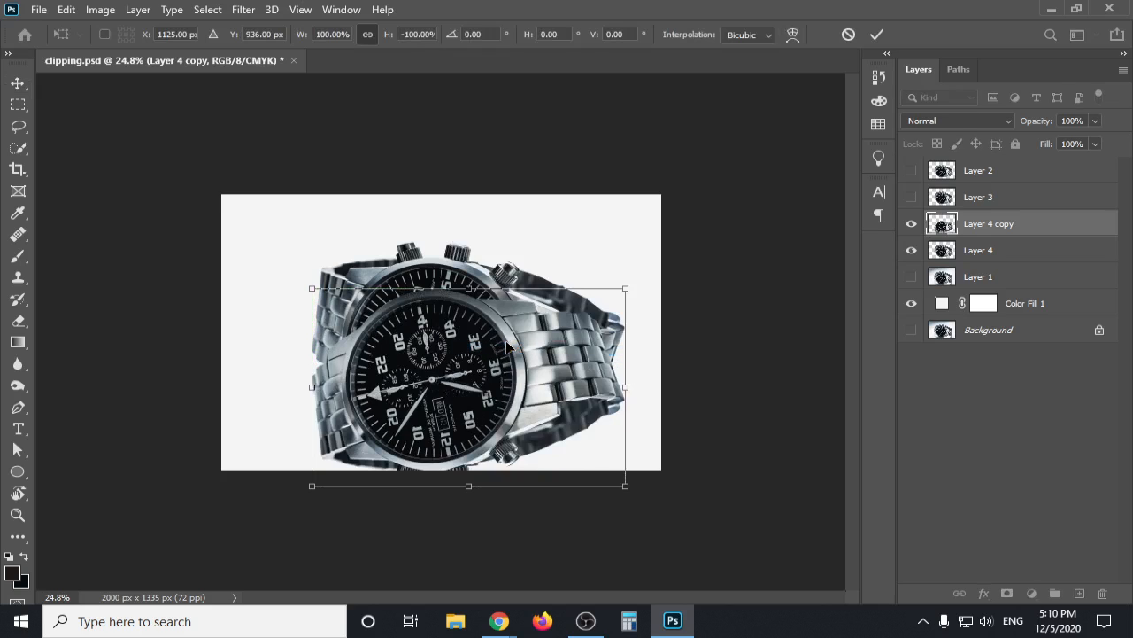
left_click_drag(472, 331, 456, 488)
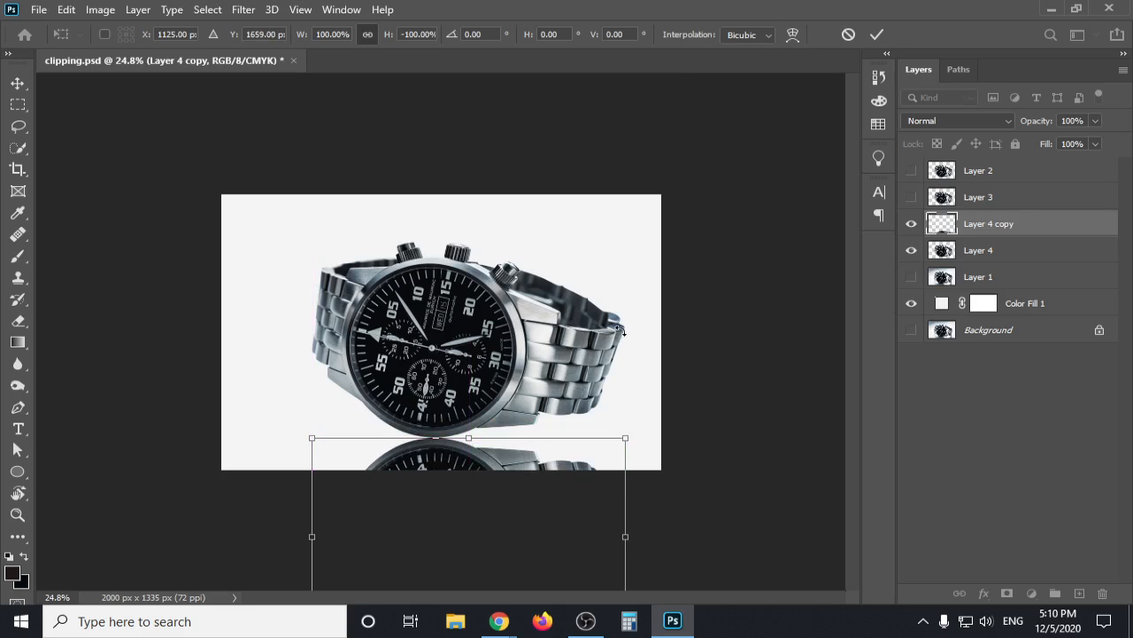
key("Return")
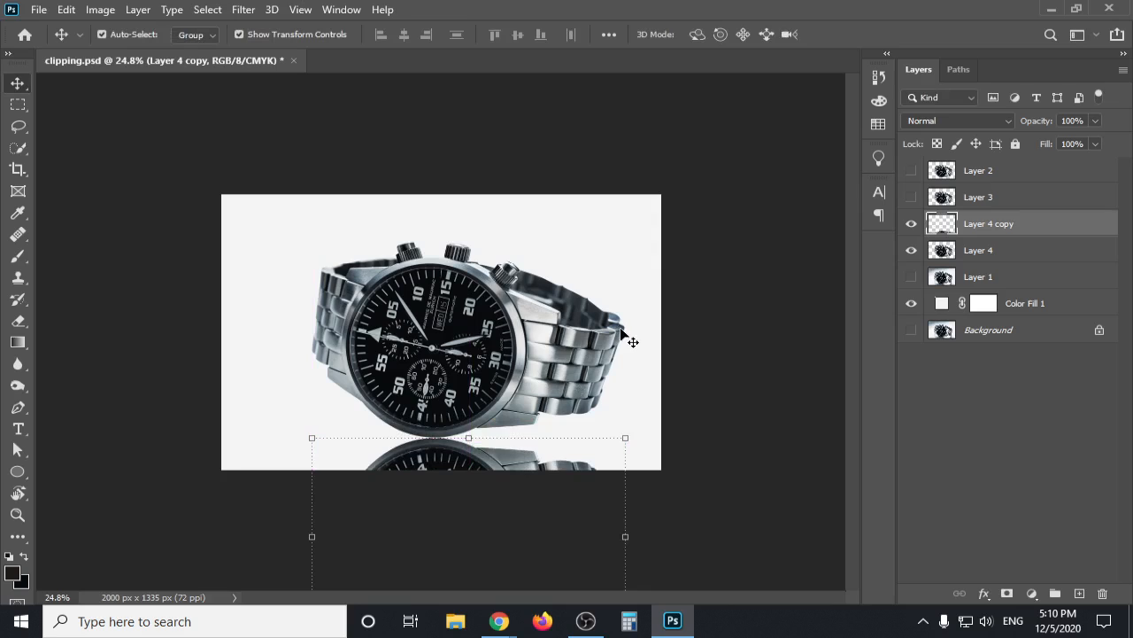
Lower the reflection layer's opacity to 18% and apply a Gaussian Blur with a radius of 3.5 pixels.
left_click(1096, 122)
left_click_drag(1079, 140, 1030, 141)
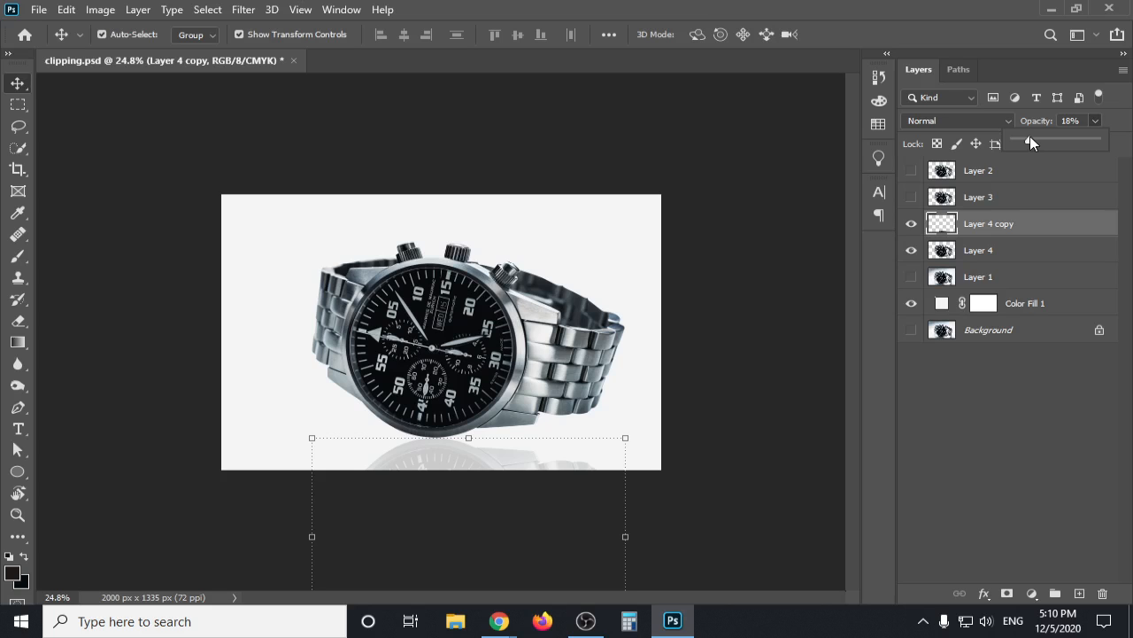
left_click(244, 10)
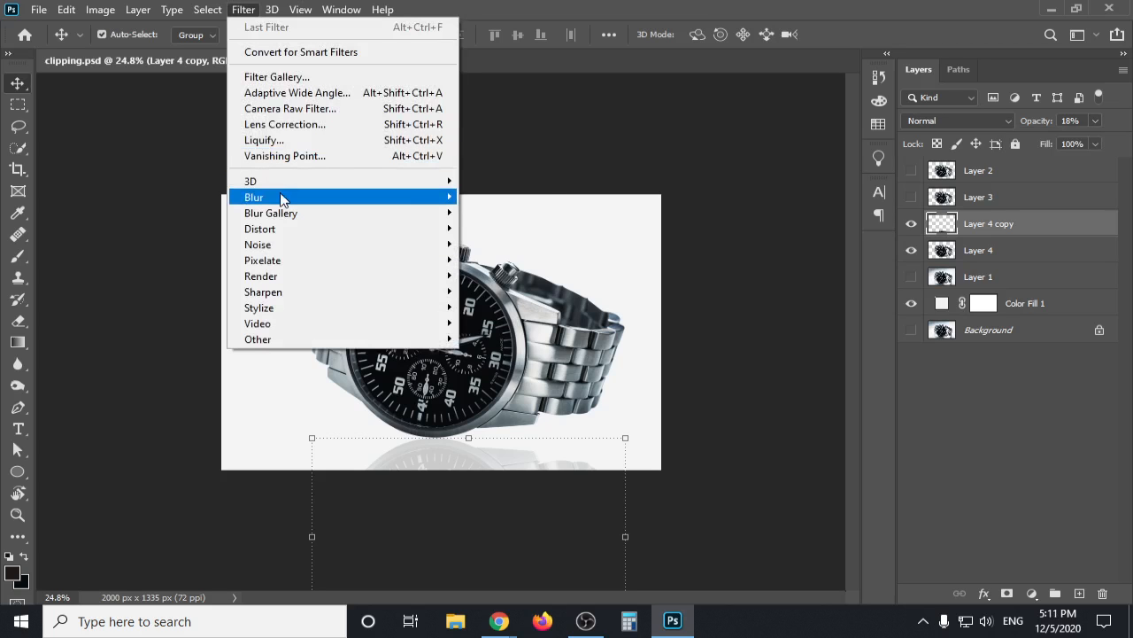
mouse_move(328, 195)
left_click(517, 255)
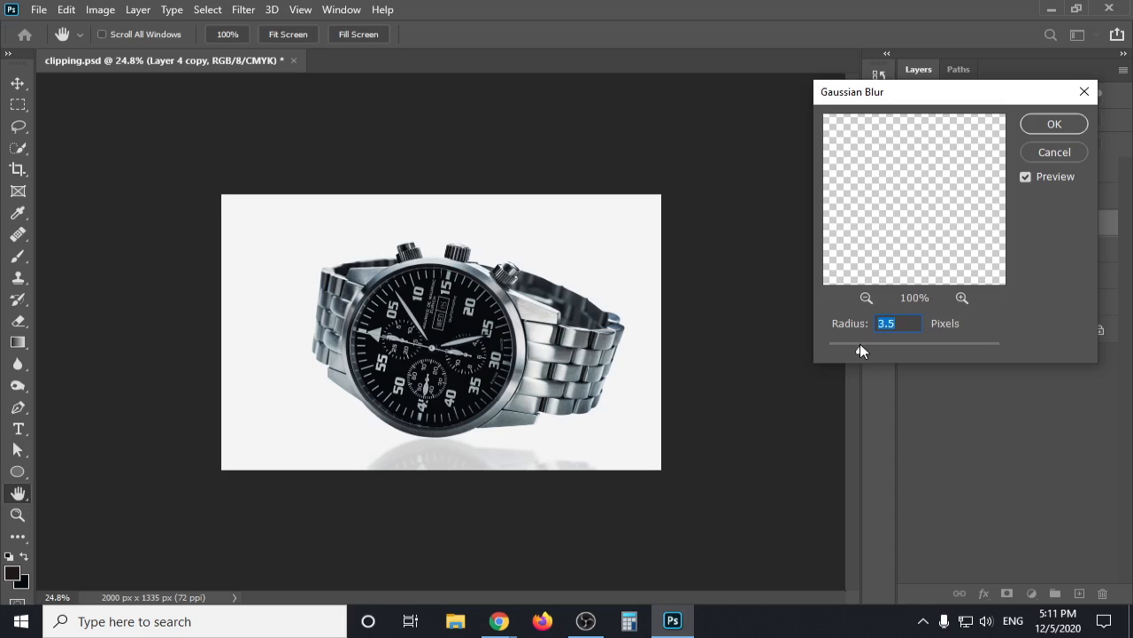
left_click(1054, 124)
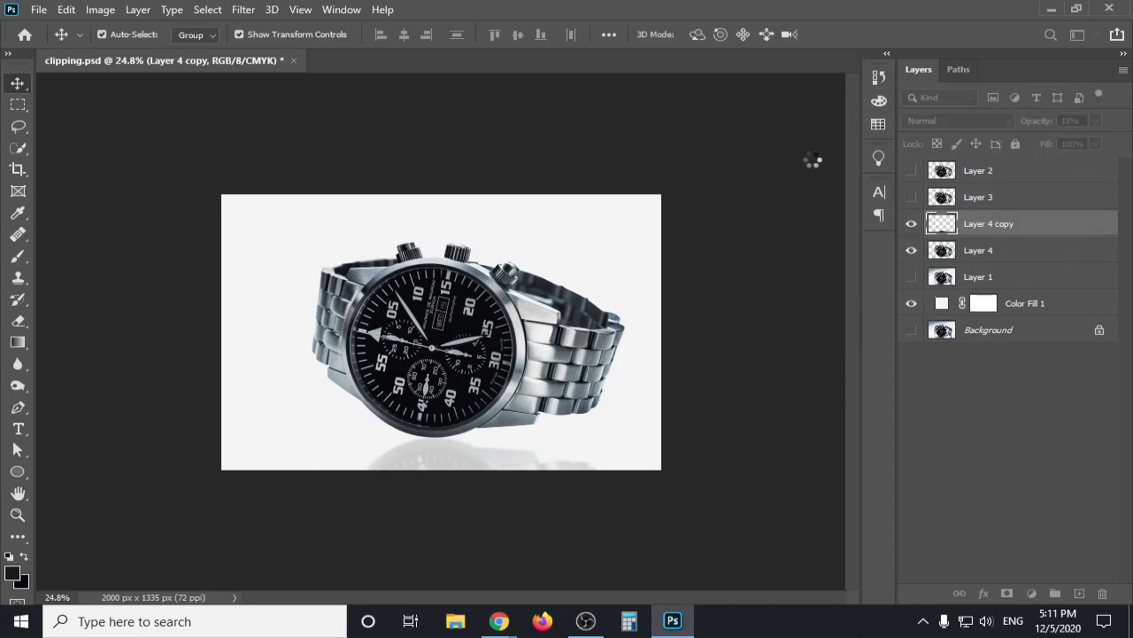
left_click(804, 202)
Change the Color Fill 1 background to a very dark navy, #01060f.
double_click(942, 304)
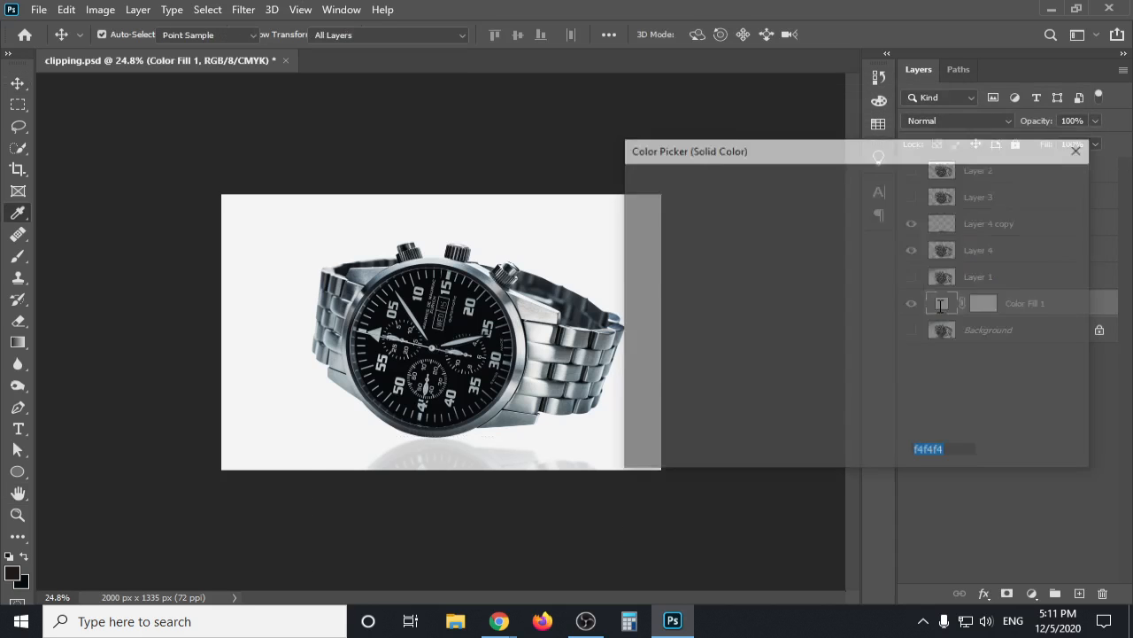
mouse_move(764, 272)
left_mouse_down()
mouse_move(638, 380)
mouse_move(635, 401)
mouse_move(645, 386)
mouse_move(637, 391)
left_mouse_up()
left_click(633, 381)
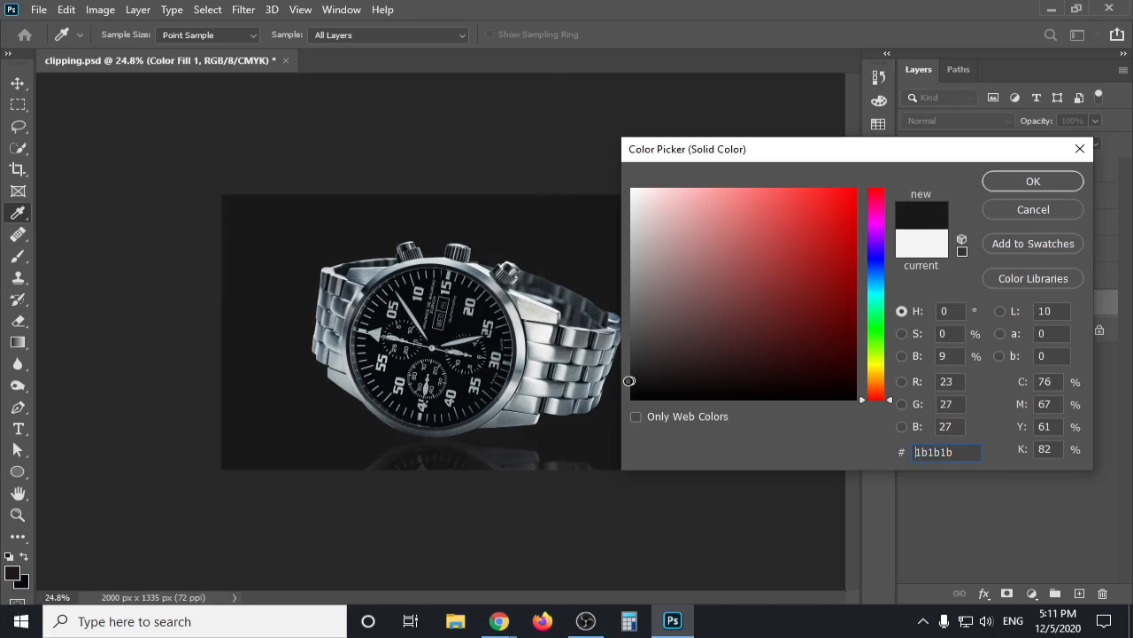
left_click_drag(644, 390, 665, 390)
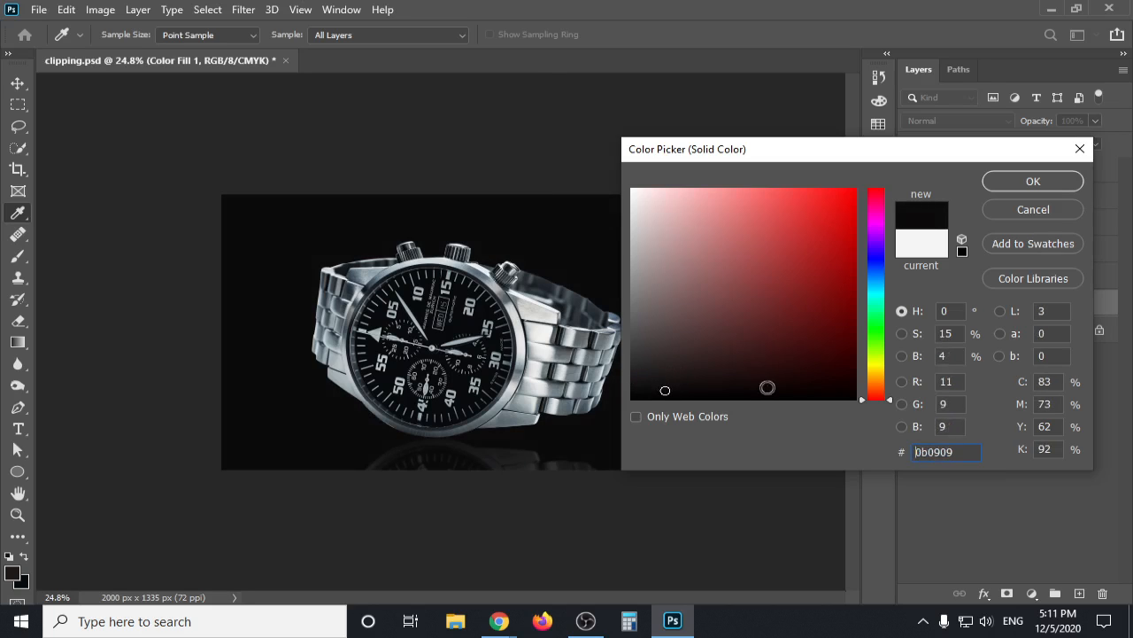
left_click(879, 270)
left_click(795, 388)
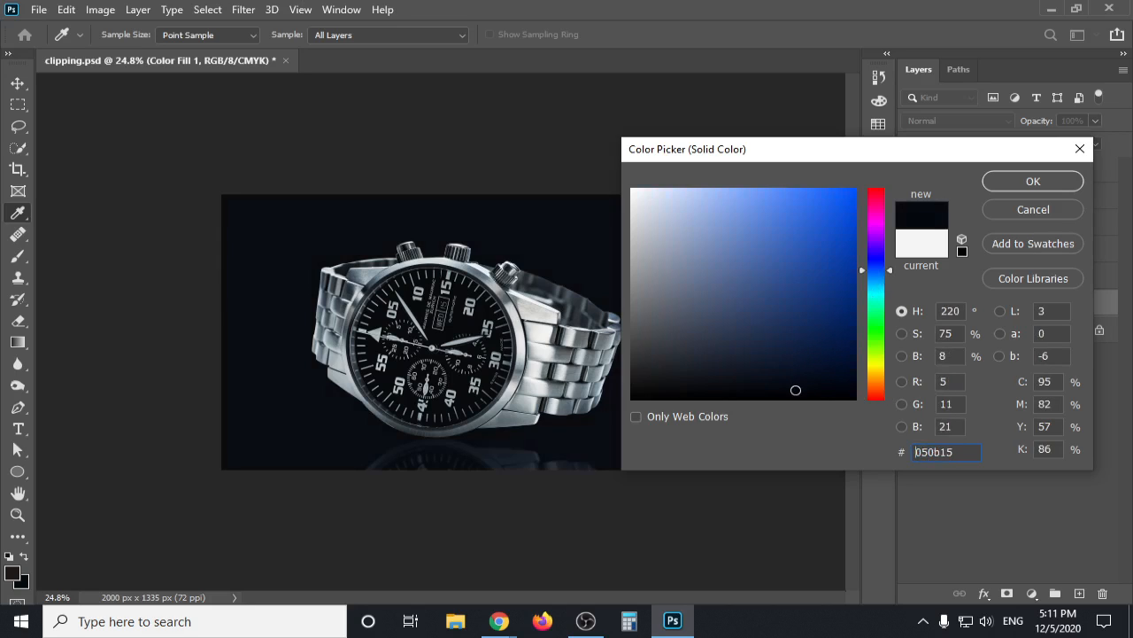
left_click(825, 370)
left_click_drag(824, 370, 842, 381)
left_click(841, 385)
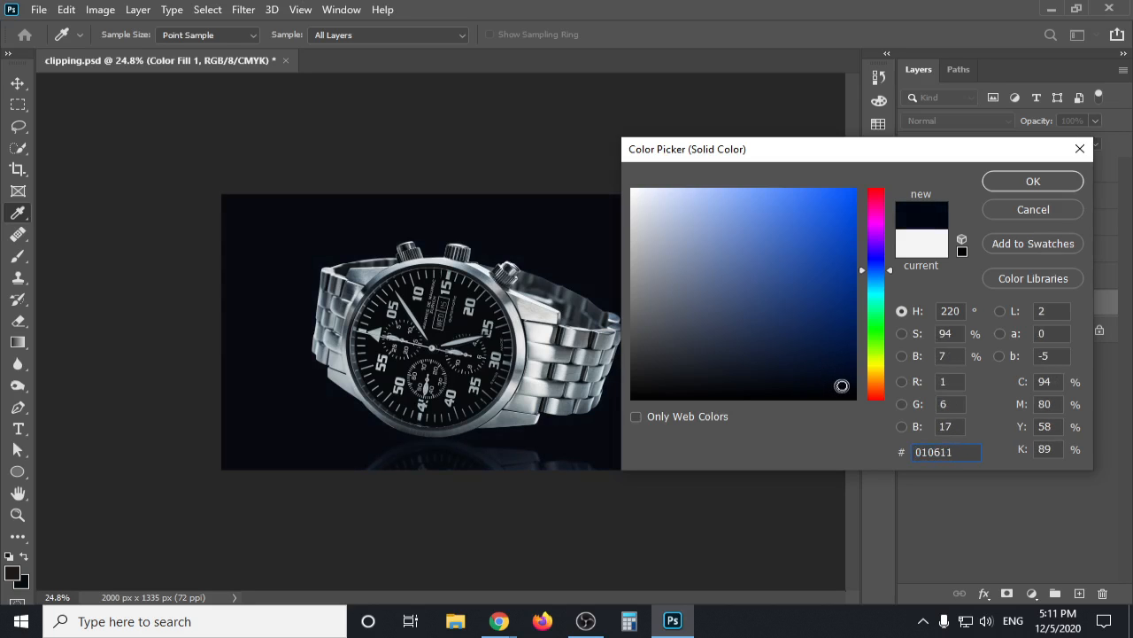
left_click_drag(789, 152, 861, 115)
left_click_drag(906, 345, 903, 361)
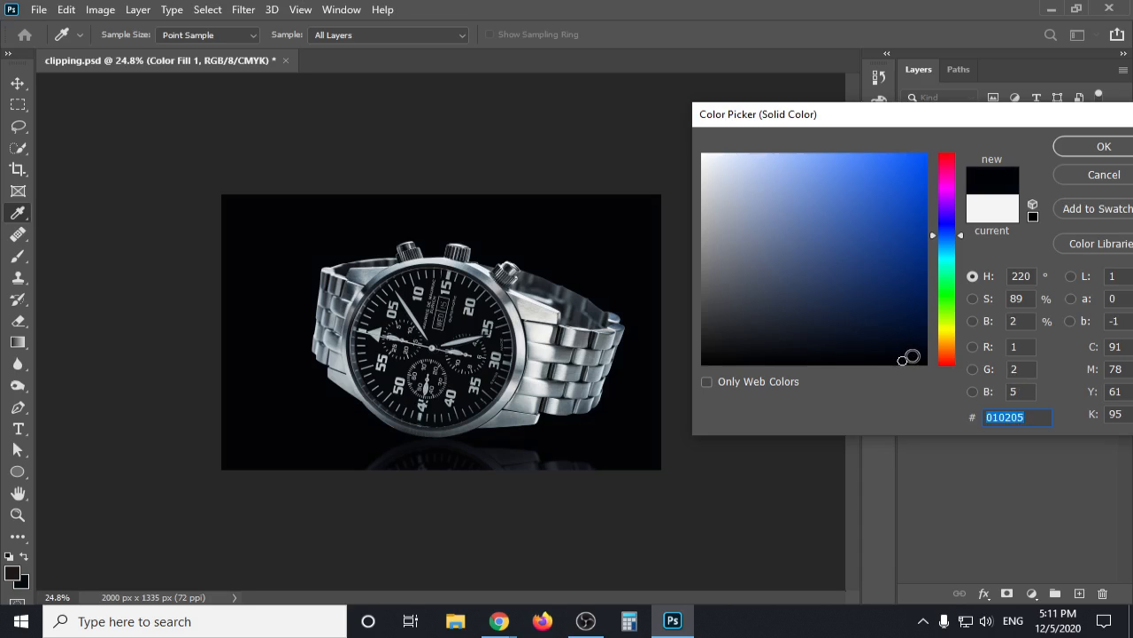
left_click(911, 352)
left_click_drag(1039, 119, 905, 122)
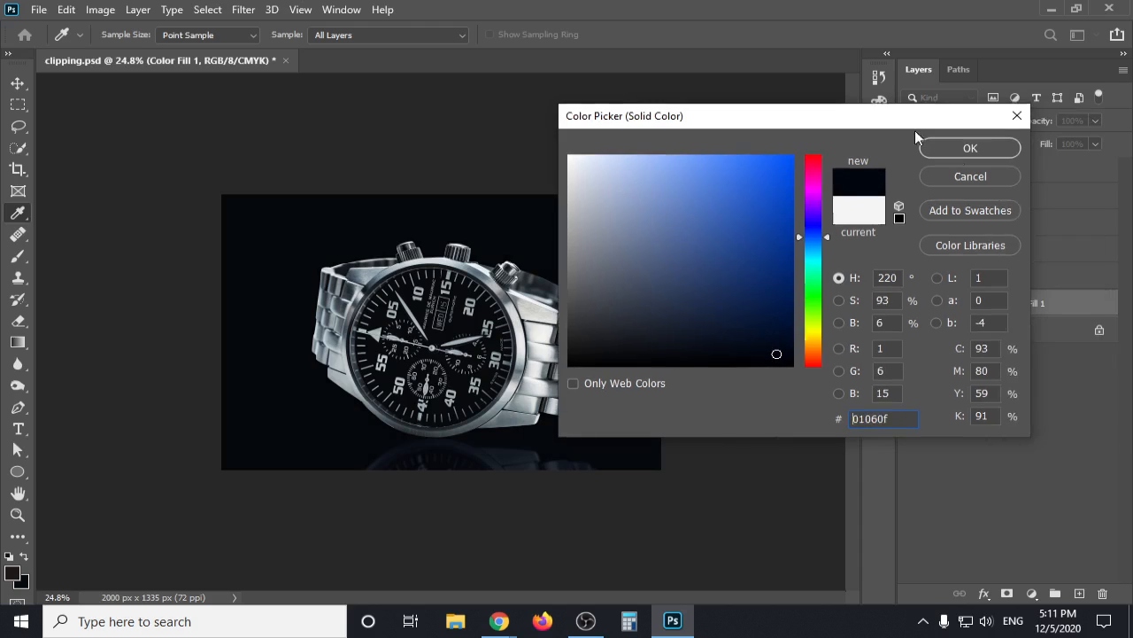
left_click(970, 149)
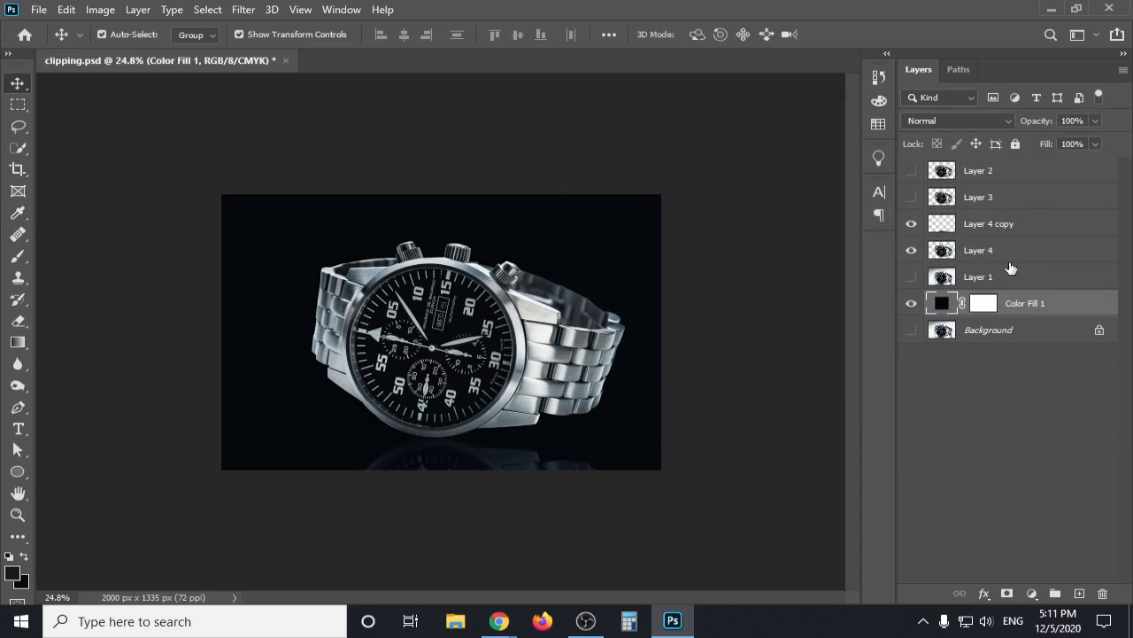
Select the reflection layer and set up the Dodge Tool with a 200 px brush.
left_click(992, 170)
left_click(1001, 232)
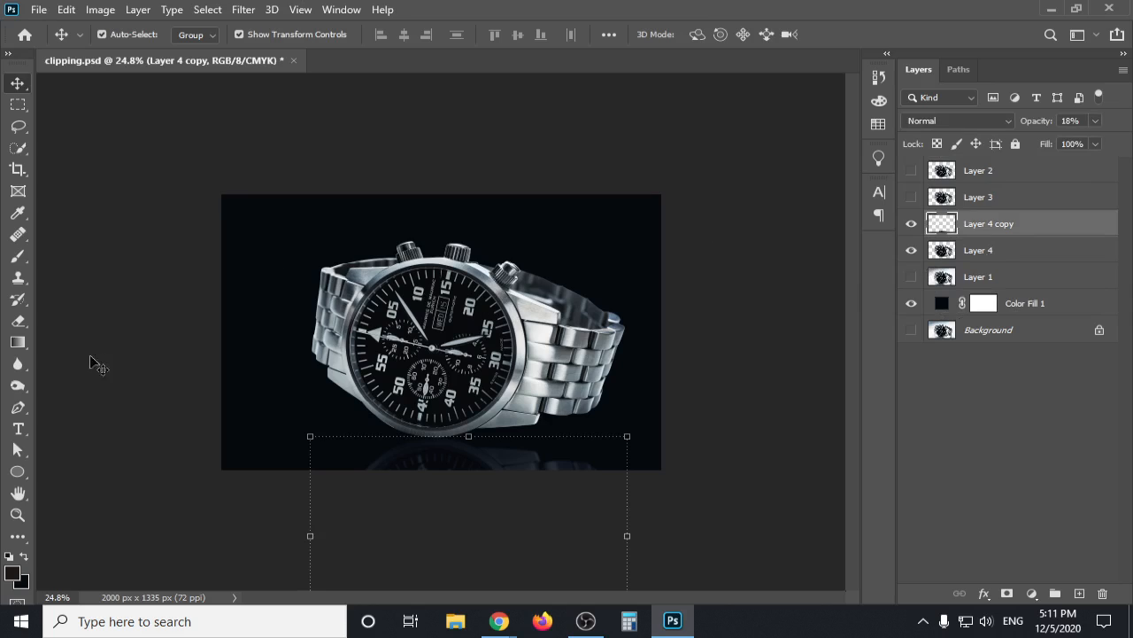
left_click(21, 388)
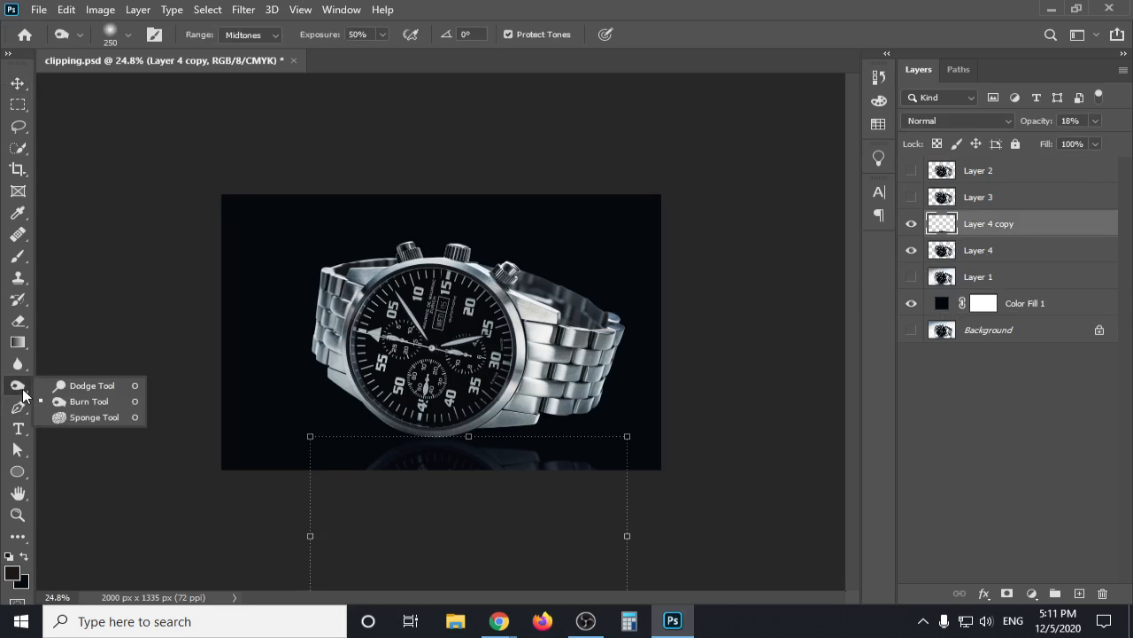
left_click(74, 387)
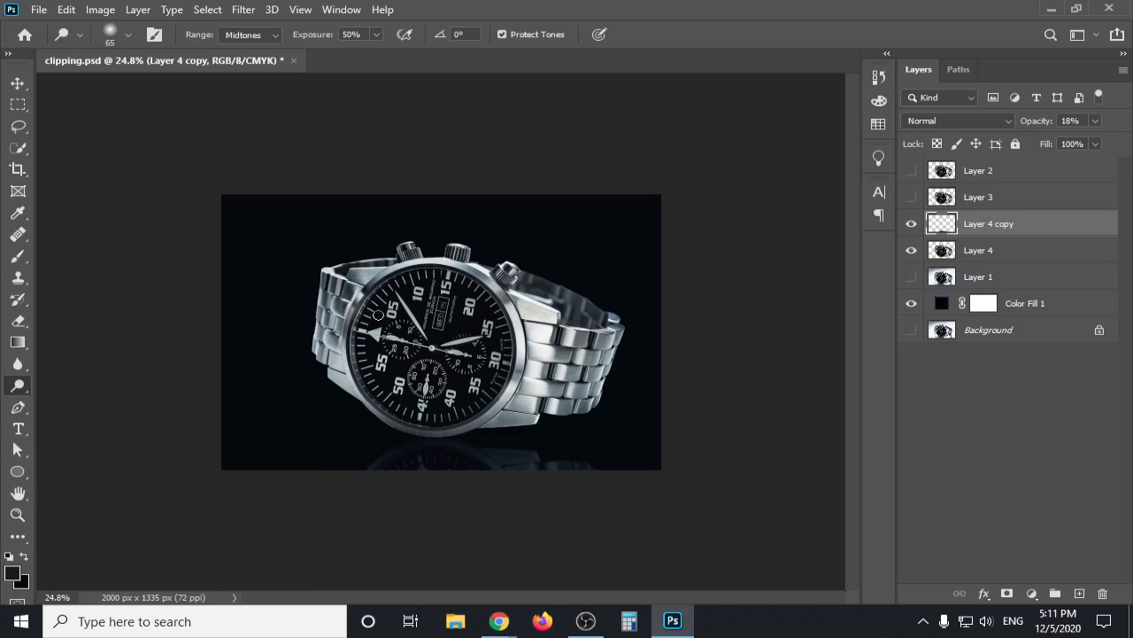
key("bracketright")
key("bracketright")
key("bracketright")
key("bracketright")
key("bracketright")
key("bracketright")
key("bracketright")
key("bracketright")
key("bracketright")
key("bracketright")
key("bracketleft")
key("bracketleft")
key("bracketleft")
Toggle the reflection's visibility to check it, and move Layer 4 copy below Layer 4 in the layer order.
left_click(912, 223)
left_click(911, 223)
left_click_drag(970, 228, 969, 256)
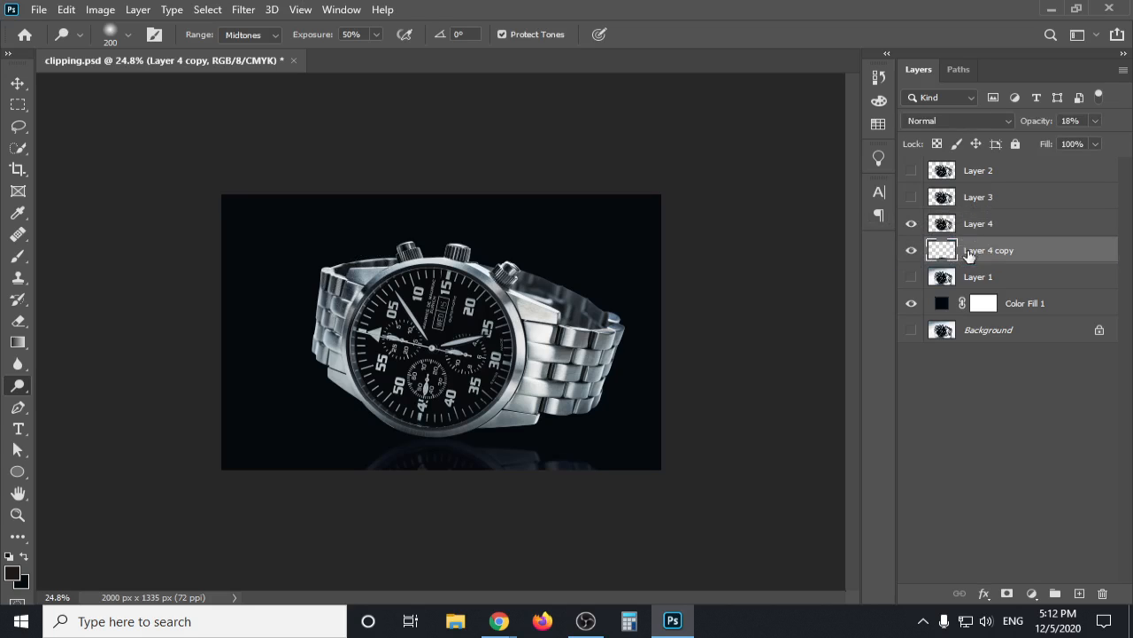
Dodge the upper edge of the watch on Layer 4, from the left strap across to the right crown.
left_click(979, 224)
mouse_move(351, 277)
left_mouse_down()
mouse_move(332, 322)
mouse_move(339, 274)
mouse_move(324, 355)
mouse_move(366, 263)
mouse_move(413, 243)
mouse_move(415, 254)
mouse_move(400, 252)
mouse_move(462, 247)
mouse_move(505, 275)
left_mouse_up()
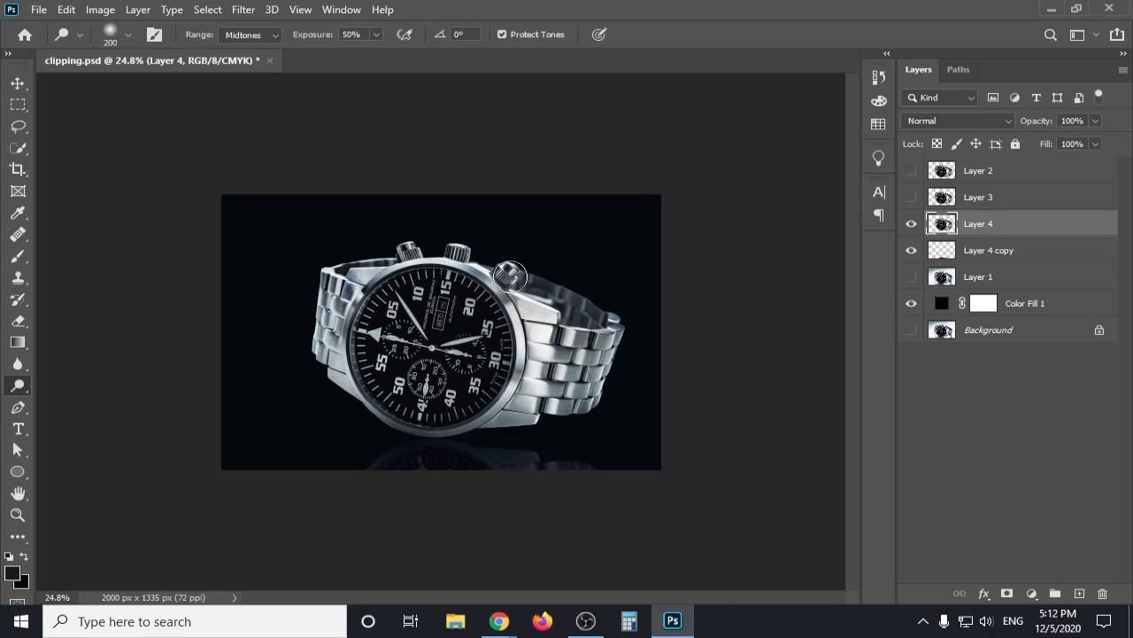
Burn the inner strap areas behind the watch on both sides, reducing the brush to 100 px for the left strap.
right_click(20, 389)
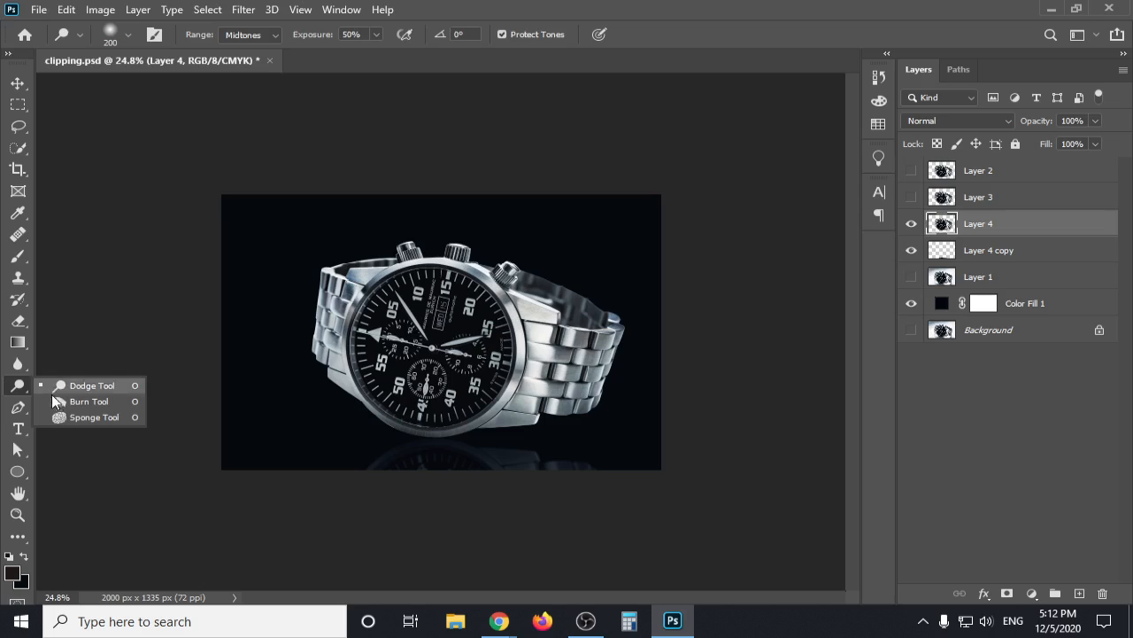
left_click(59, 403)
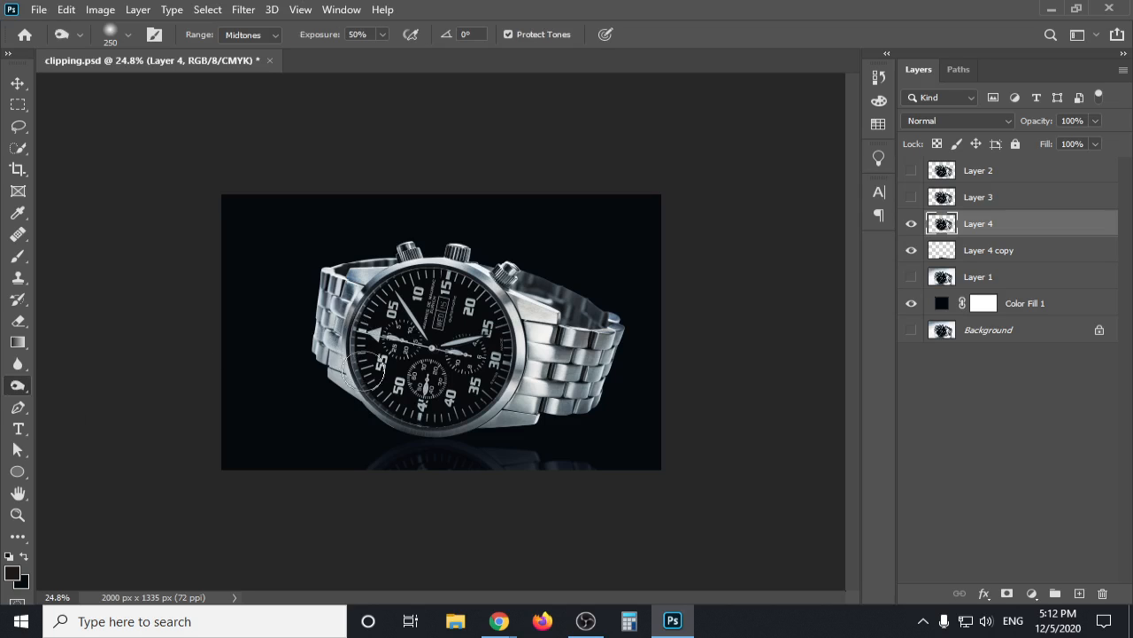
mouse_move(593, 317)
left_mouse_down()
mouse_move(509, 264)
mouse_move(587, 299)
left_mouse_up()
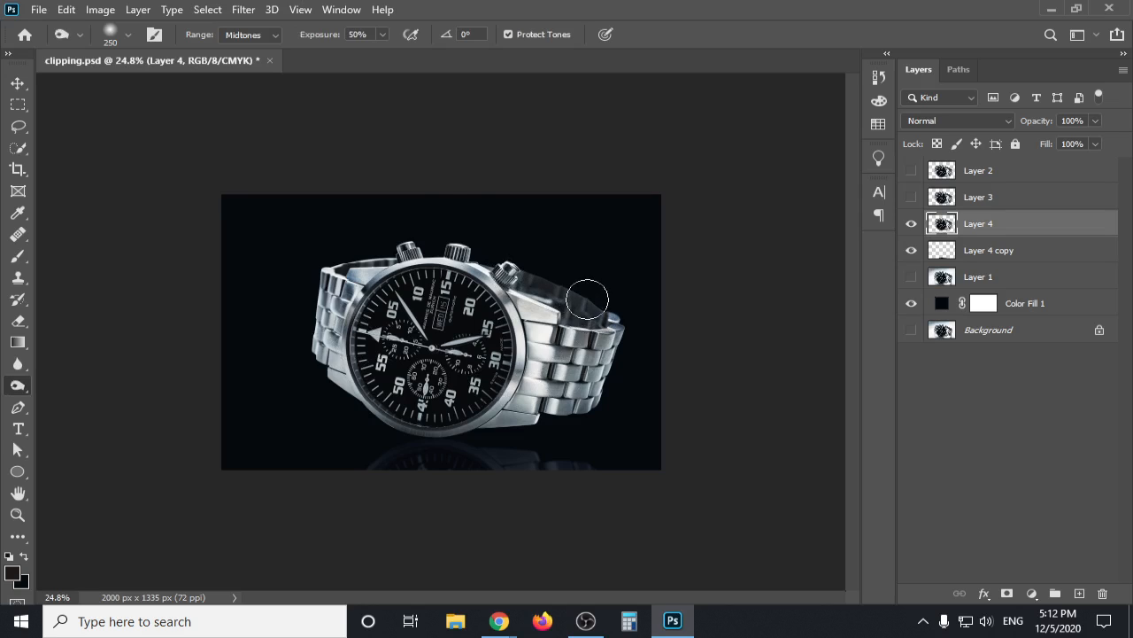
key("bracketleft")
key("bracketleft")
key("bracketleft")
key("bracketleft")
key("bracketleft")
mouse_move(363, 255)
left_mouse_down()
mouse_move(330, 271)
mouse_move(346, 283)
mouse_move(338, 304)
left_mouse_up()
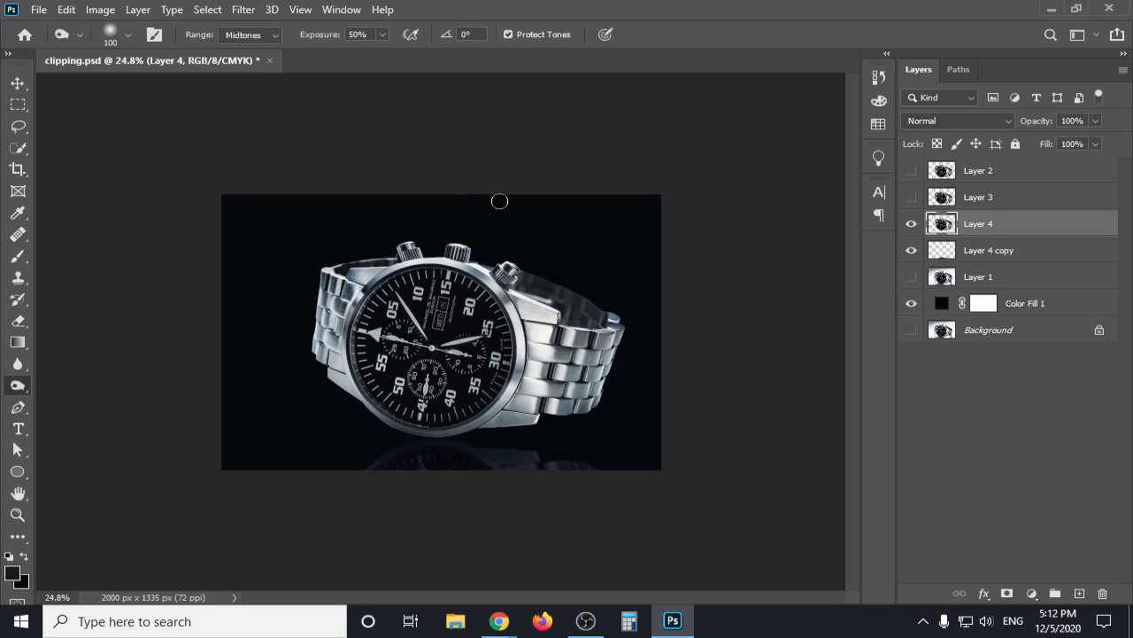
Dodge the lower-left rim of the watch case with the 200 px brush and check the result up close.
right_click(22, 390)
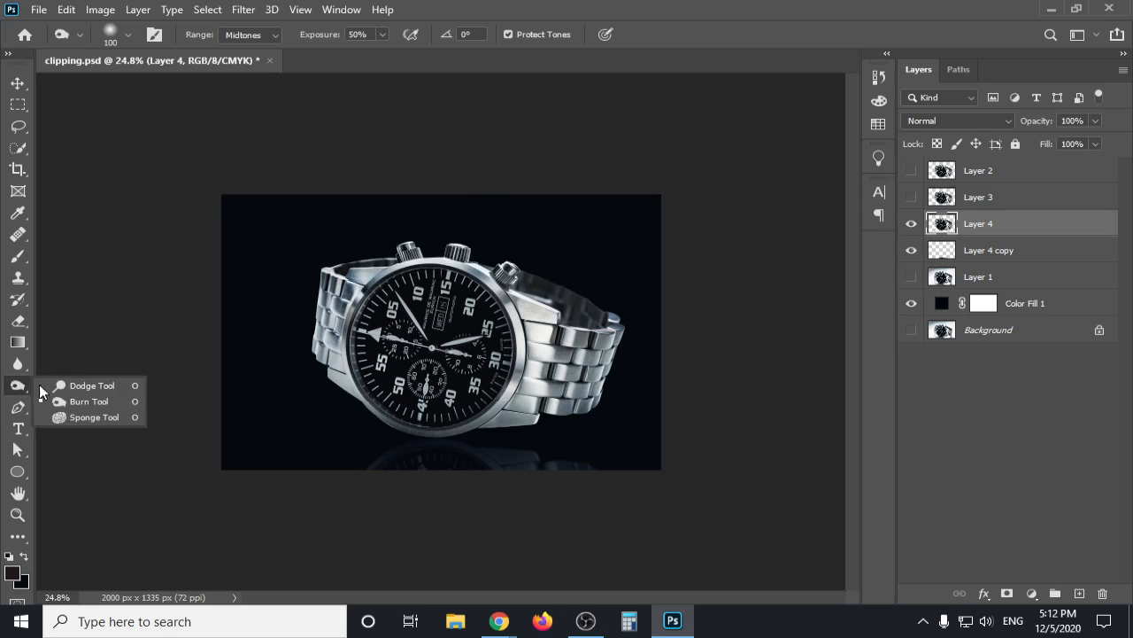
left_click(80, 383)
mouse_move(376, 407)
left_mouse_down()
mouse_move(442, 418)
mouse_move(467, 405)
mouse_move(483, 301)
mouse_move(411, 286)
mouse_move(423, 295)
mouse_move(407, 305)
mouse_move(392, 293)
mouse_move(354, 345)
left_mouse_up()
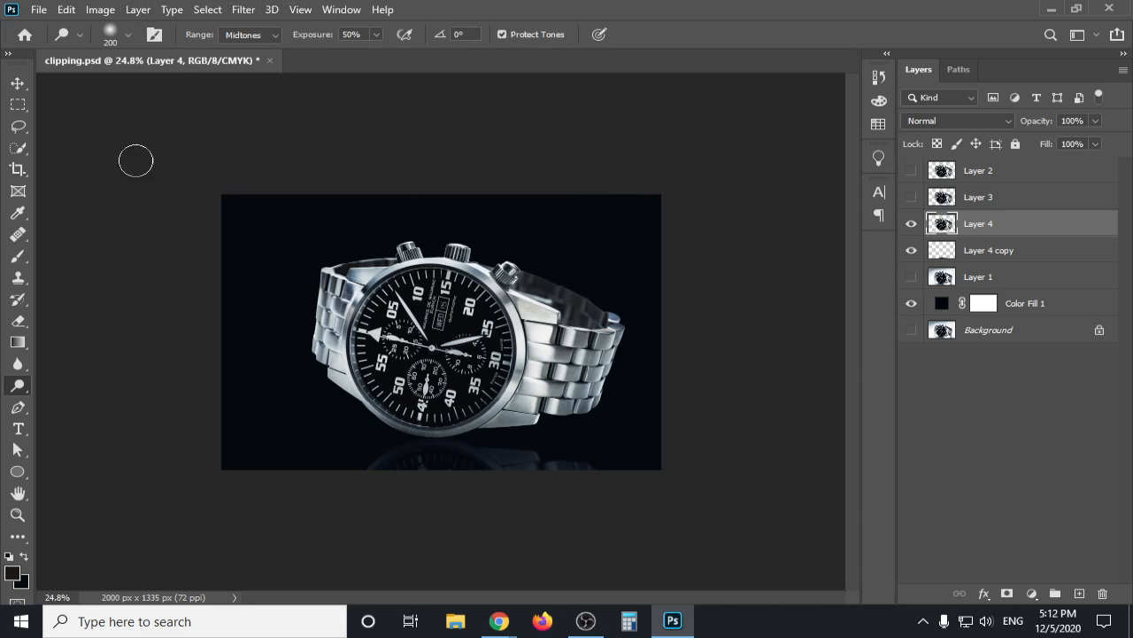
scroll(399, 382, "up", 2)
scroll(399, 382, "up", 1)
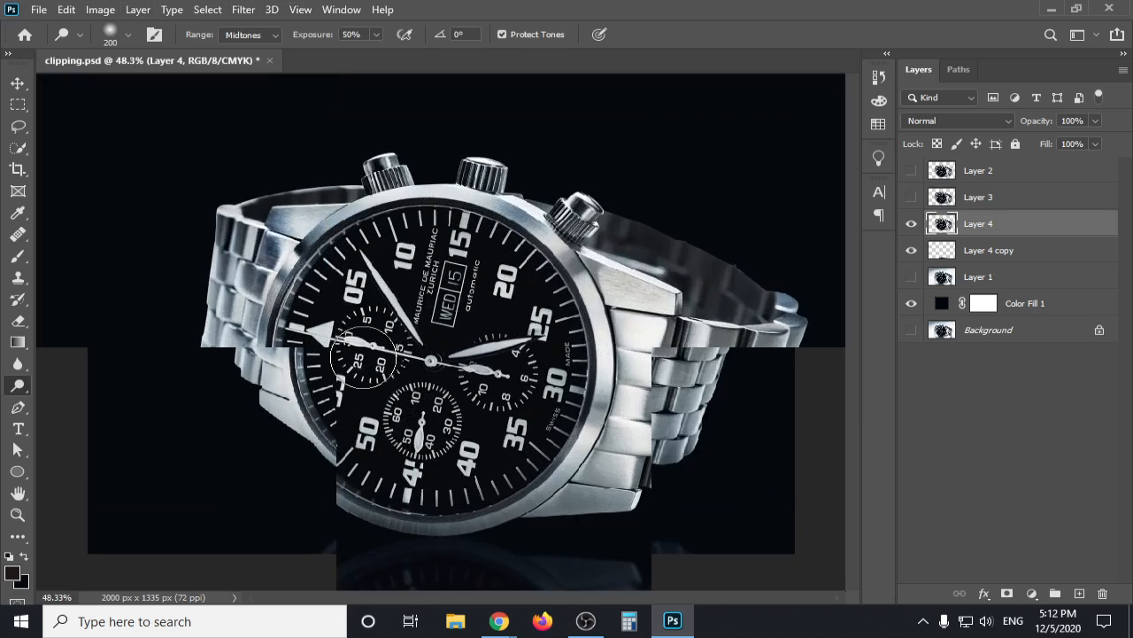
scroll(340, 336, "down", 1)
scroll(342, 334, "down", 1)
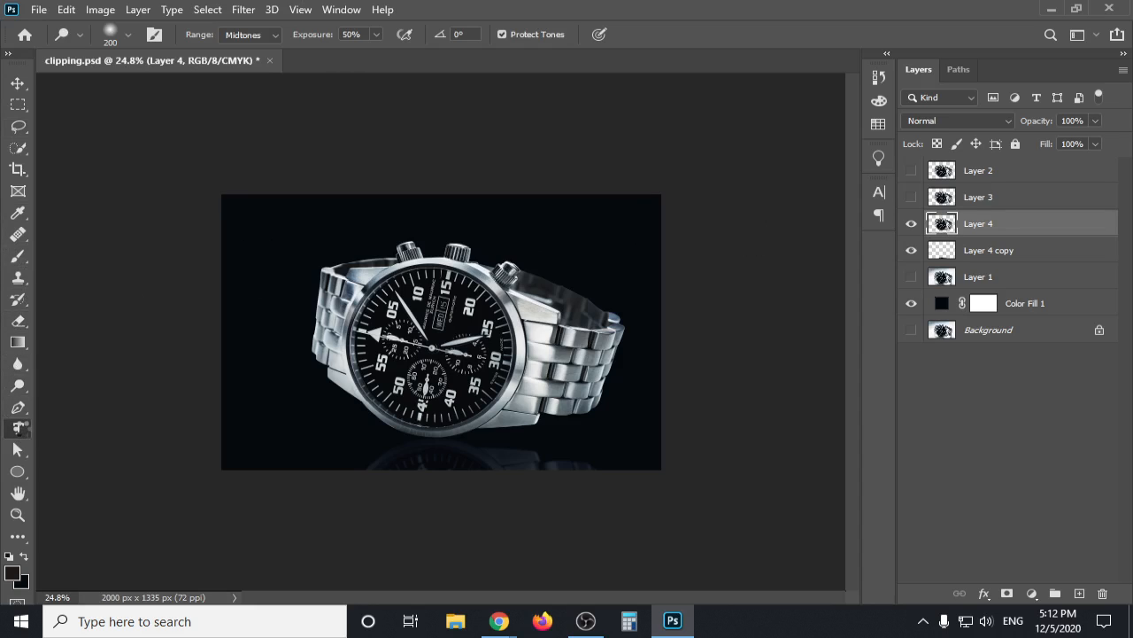
Choose the horizontal Type Tool and set its text color to white.
left_click(18, 429)
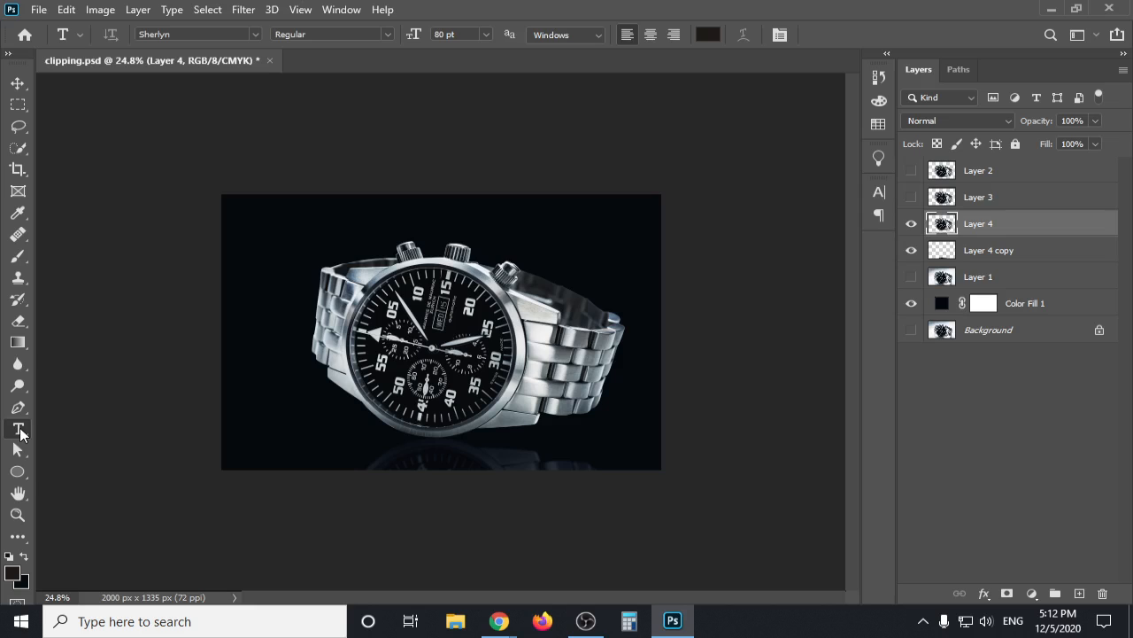
right_click(20, 430)
left_click(59, 430)
left_click(709, 34)
left_click_drag(678, 229, 571, 157)
left_click(971, 148)
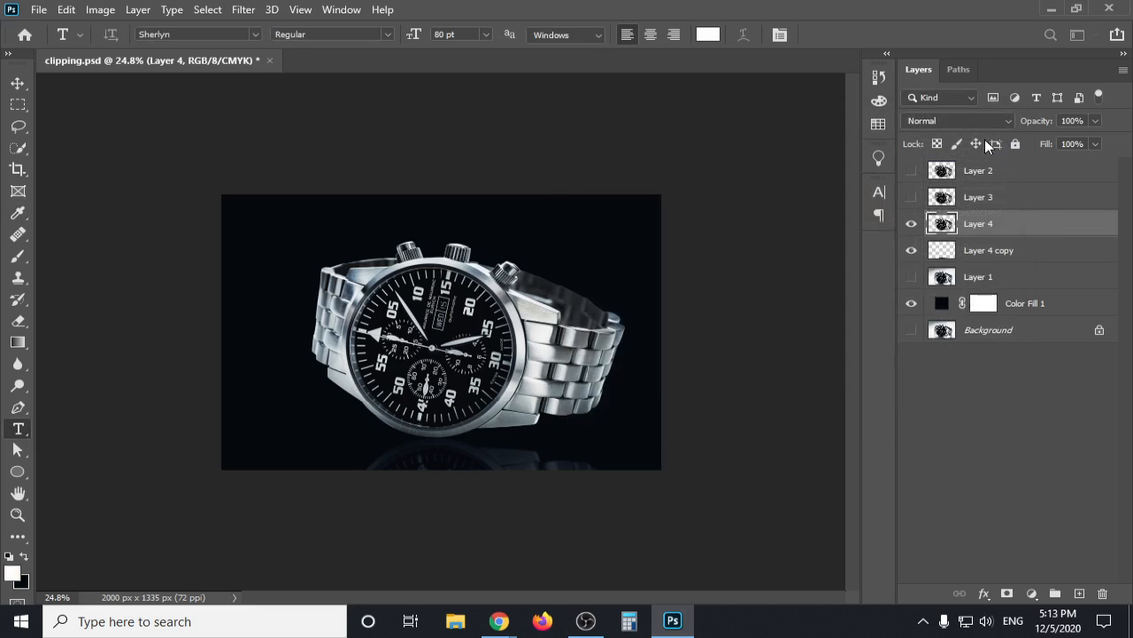
Add a text layer in the upper-left area of the image and set its font to Roboto Bold.
left_click(256, 230)
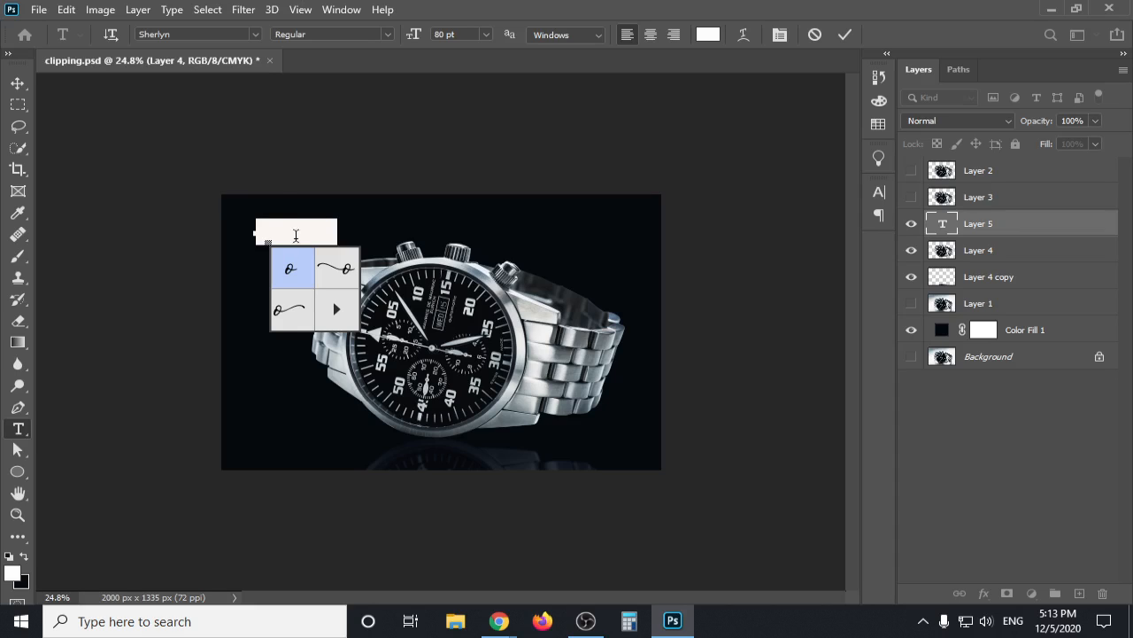
left_click(187, 34)
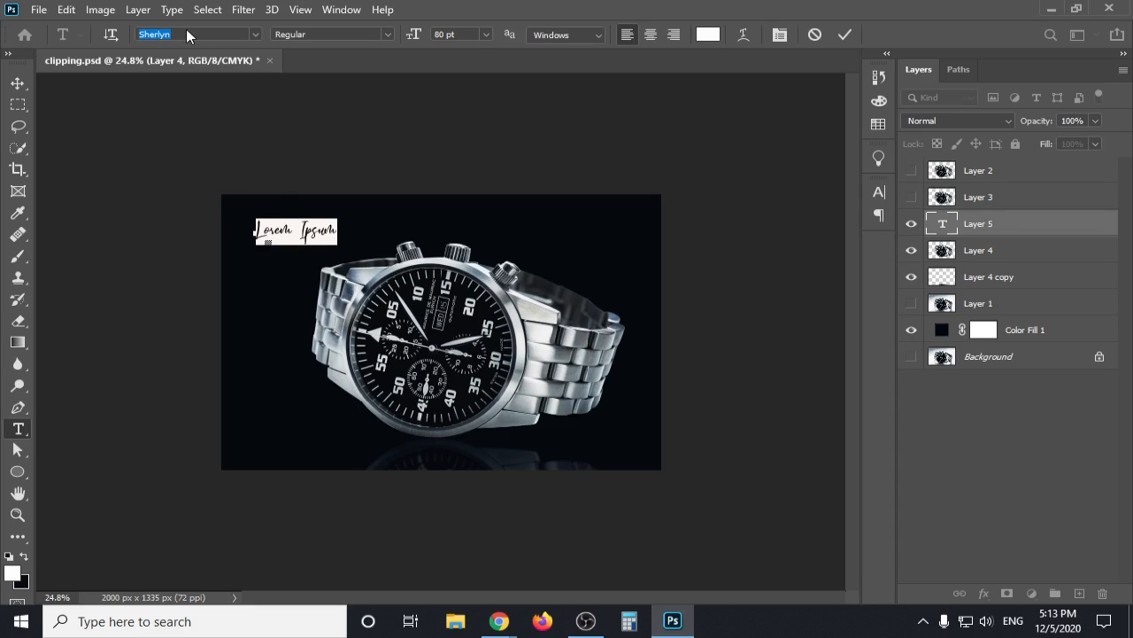
left_click(187, 34)
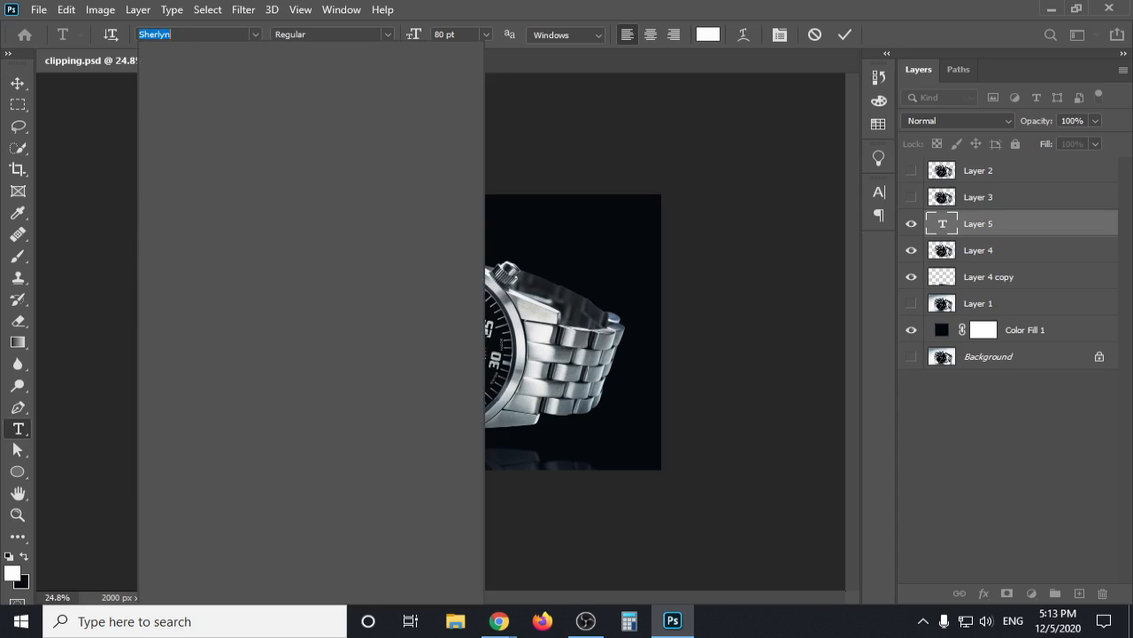
type("ro")
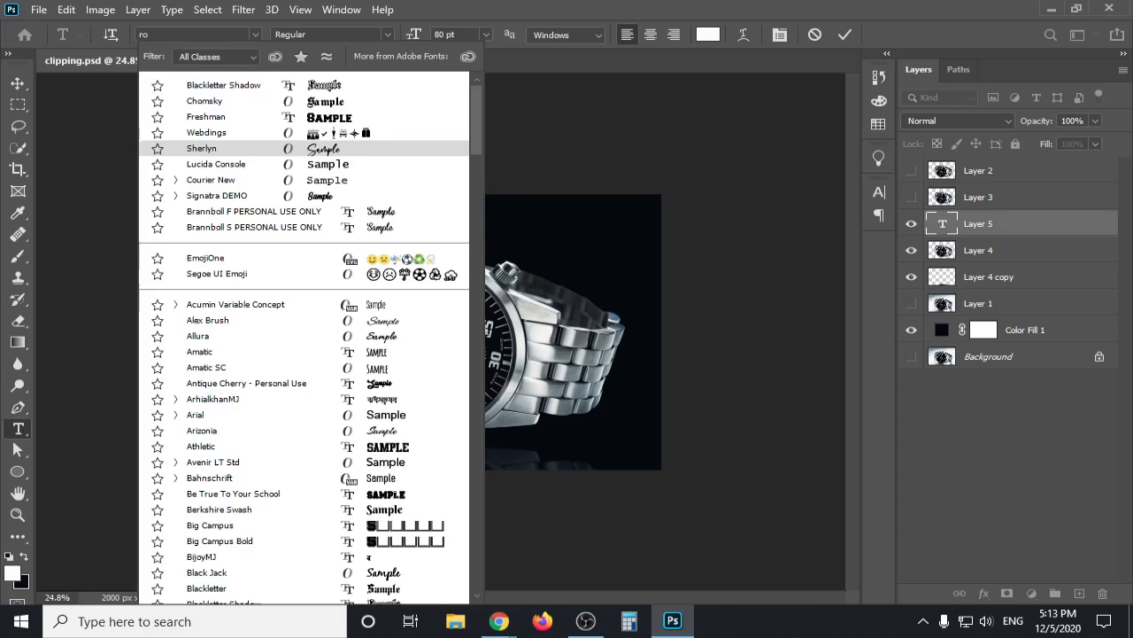
type("boto")
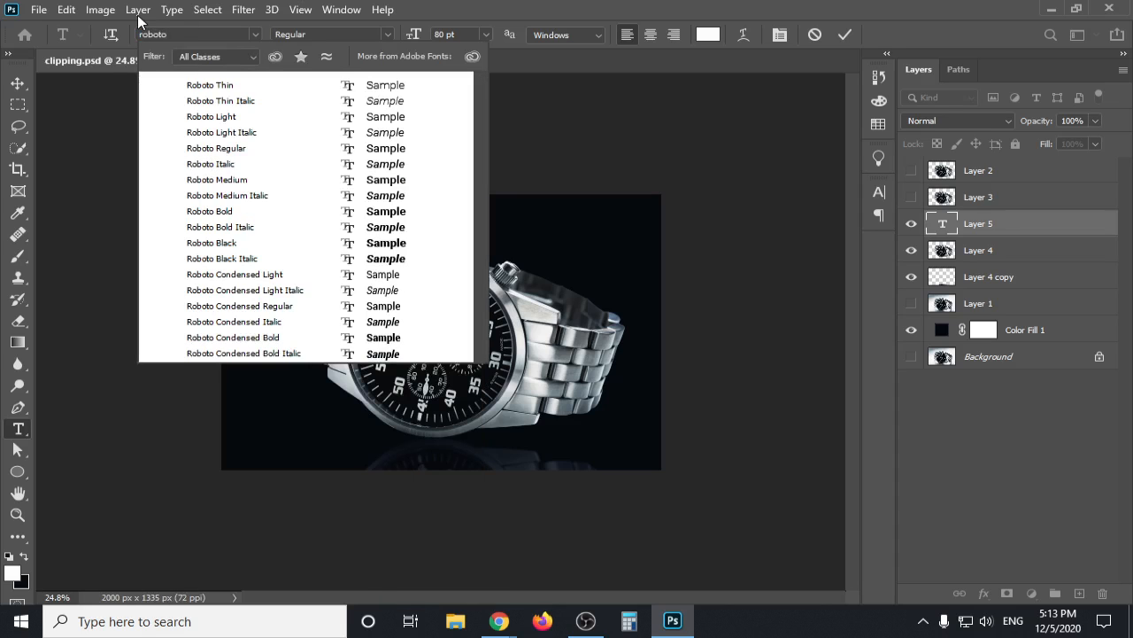
left_click(235, 212)
left_click(288, 226)
Replace the placeholder text with "$45".
key("ctrl+a")
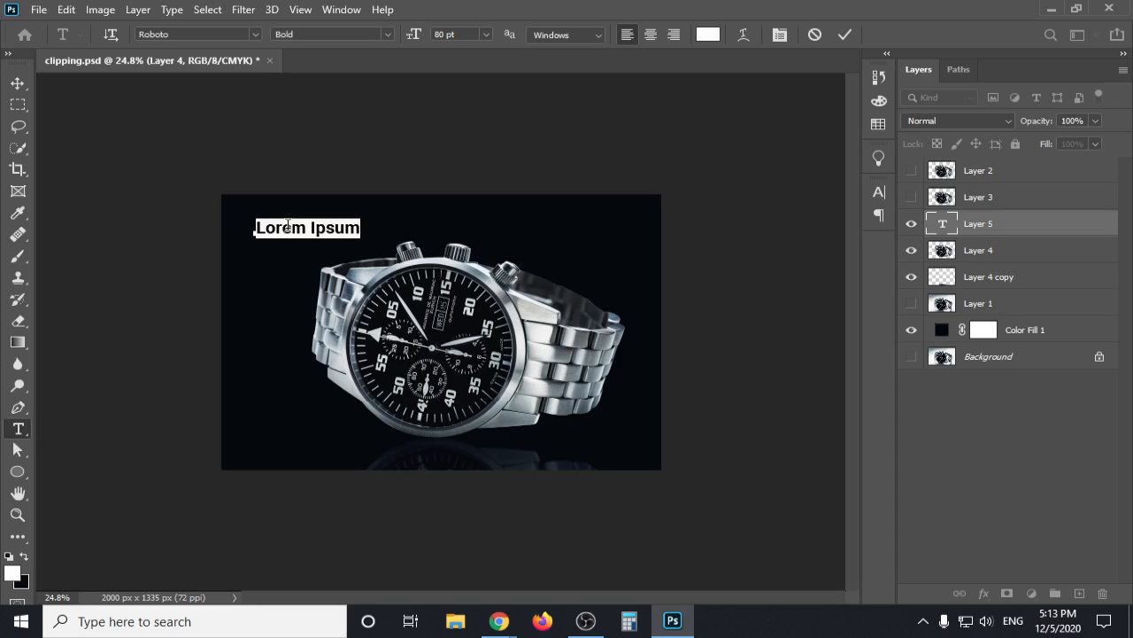
type("$45")
left_click(18, 83)
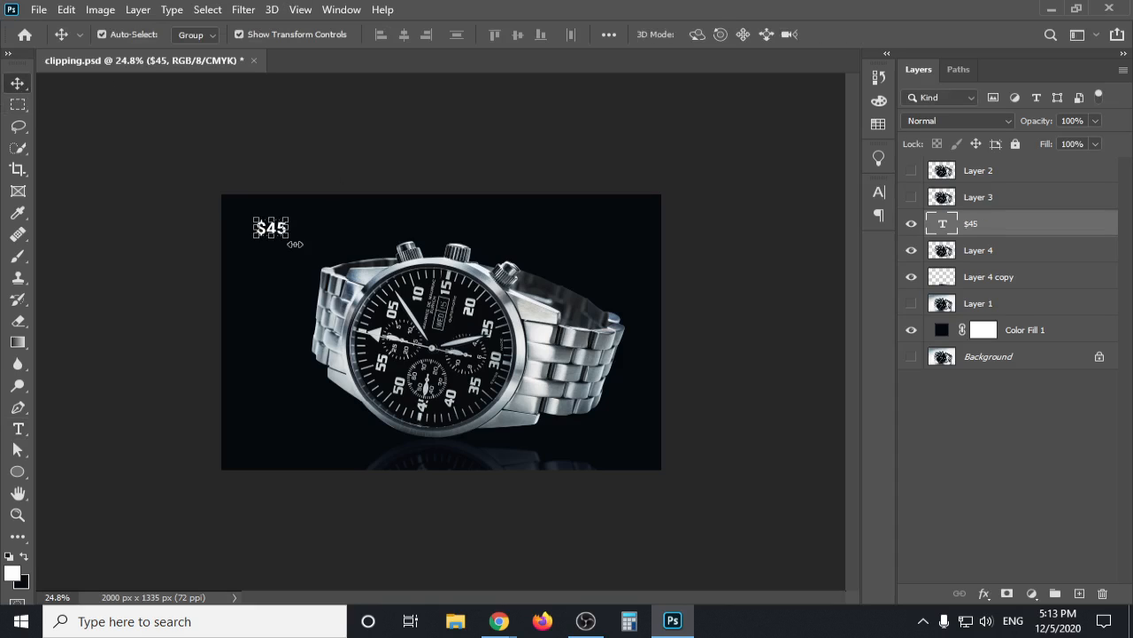
Enlarge the $45 text to about 216% and place it below the left strap, in the lower-left area of the image.
left_click_drag(291, 237, 283, 298)
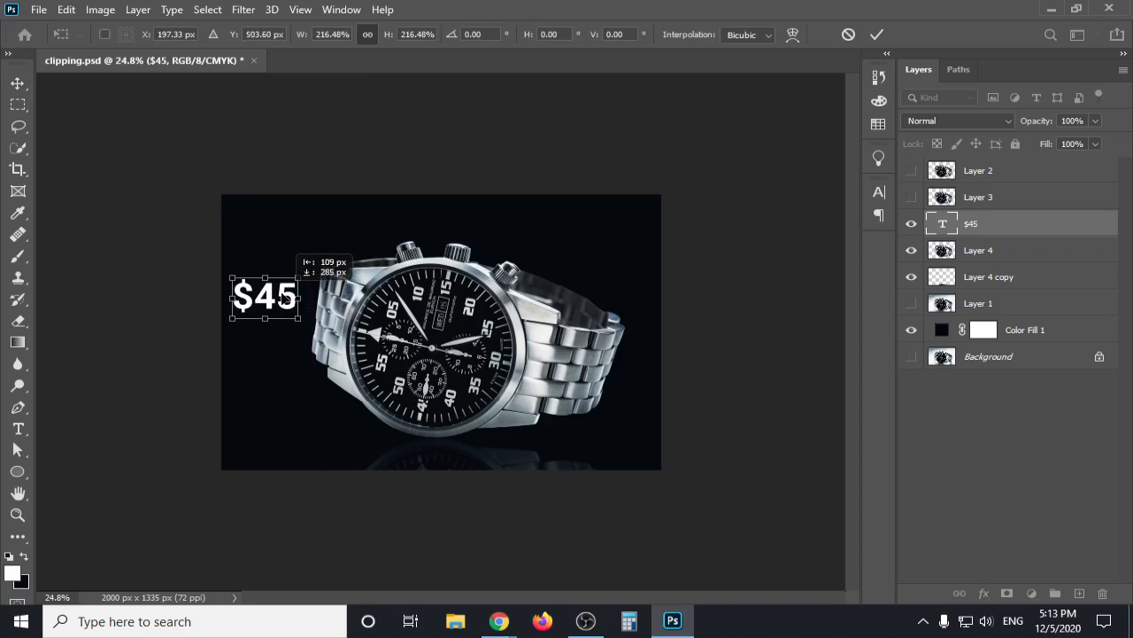
key("Return")
left_click(311, 186)
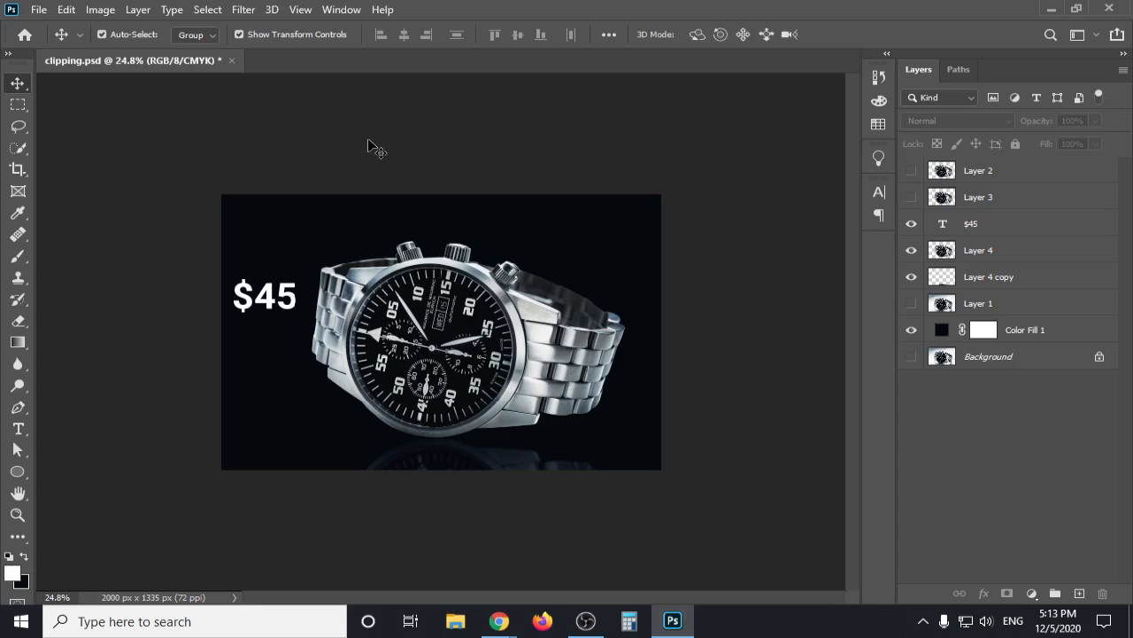
left_click_drag(291, 296, 320, 419)
left_click(557, 99)
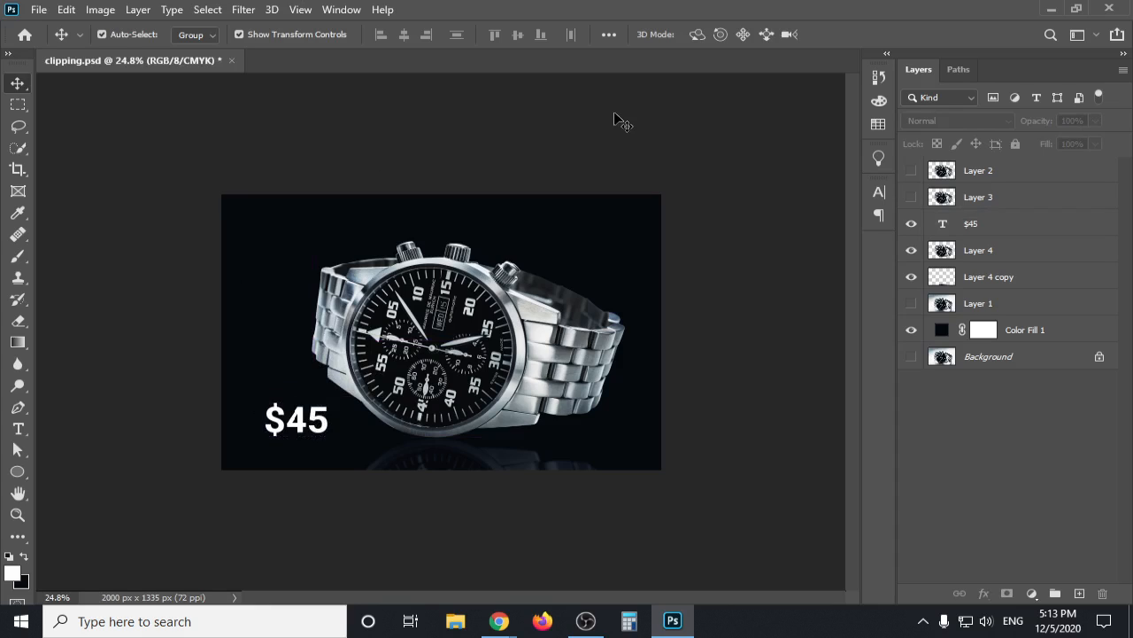
Save the document and check the JPEG settings for web export without exporting the image.
scroll(381, 467, "up", 1)
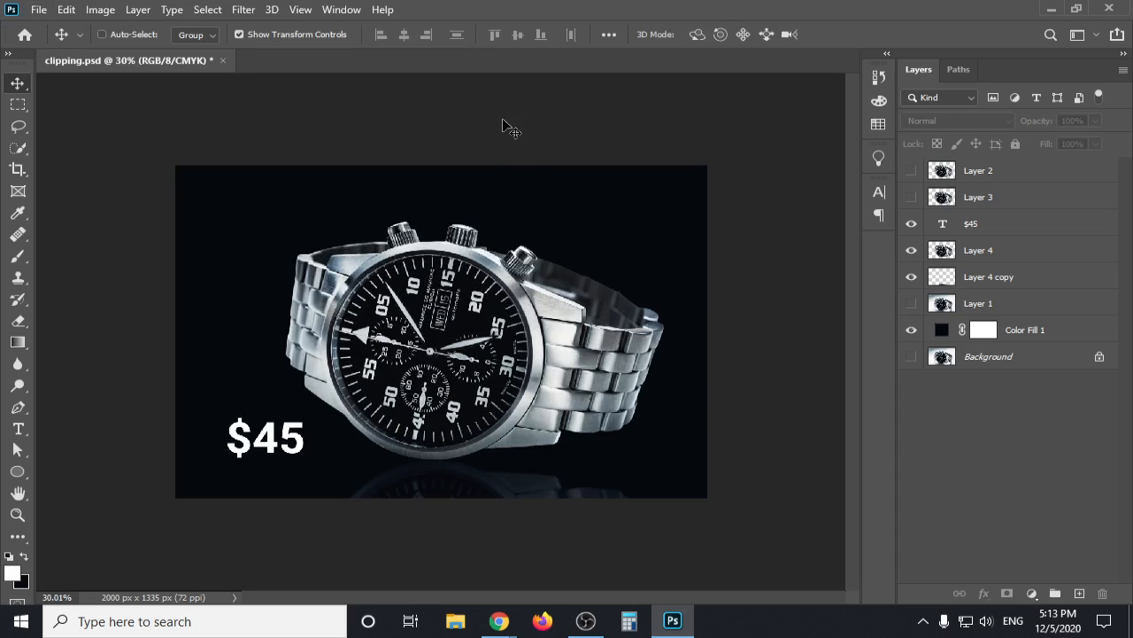
key("ctrl+s")
key("ctrl+alt+shift+s")
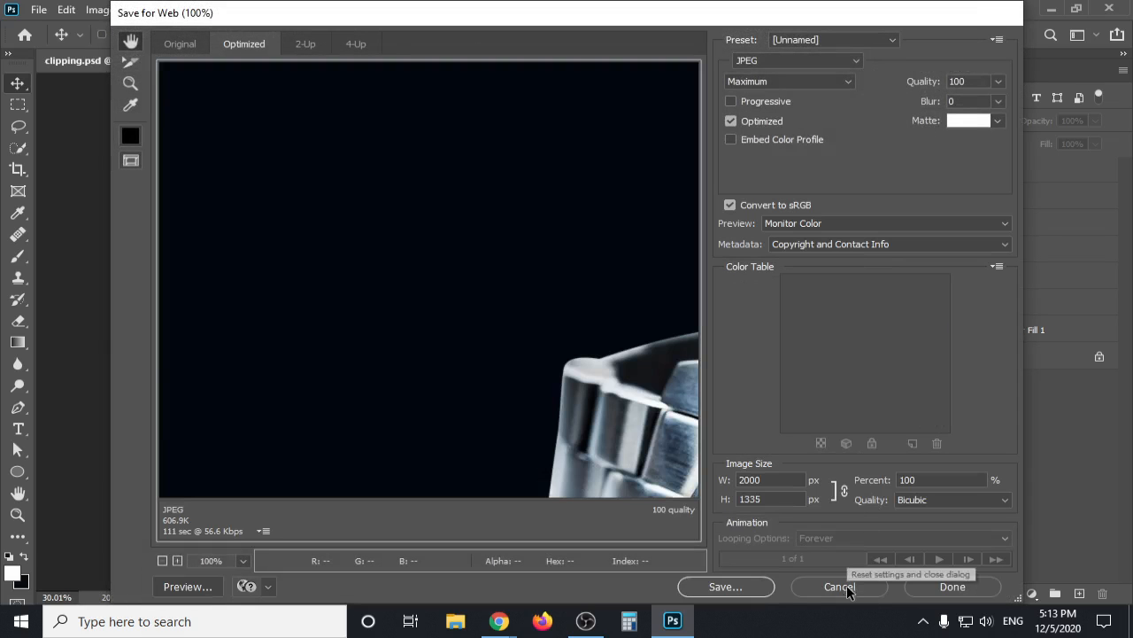
left_click(728, 587)
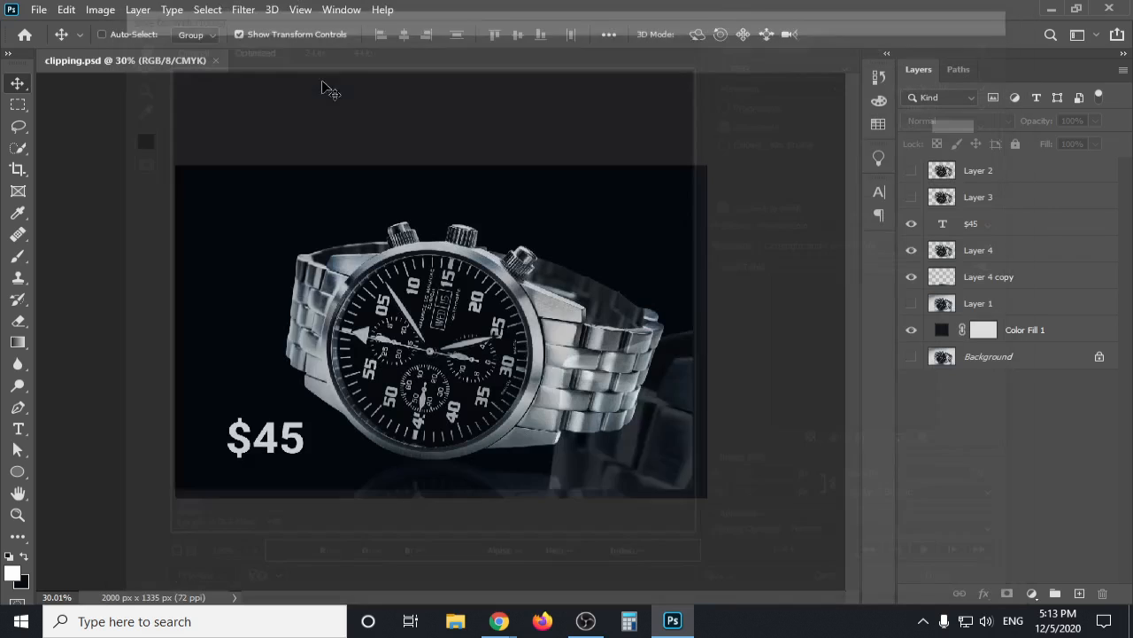
Extend the canvas to the left with the Crop tool to about 4006 px wide.
scroll(327, 158, "down", 2, "alt")
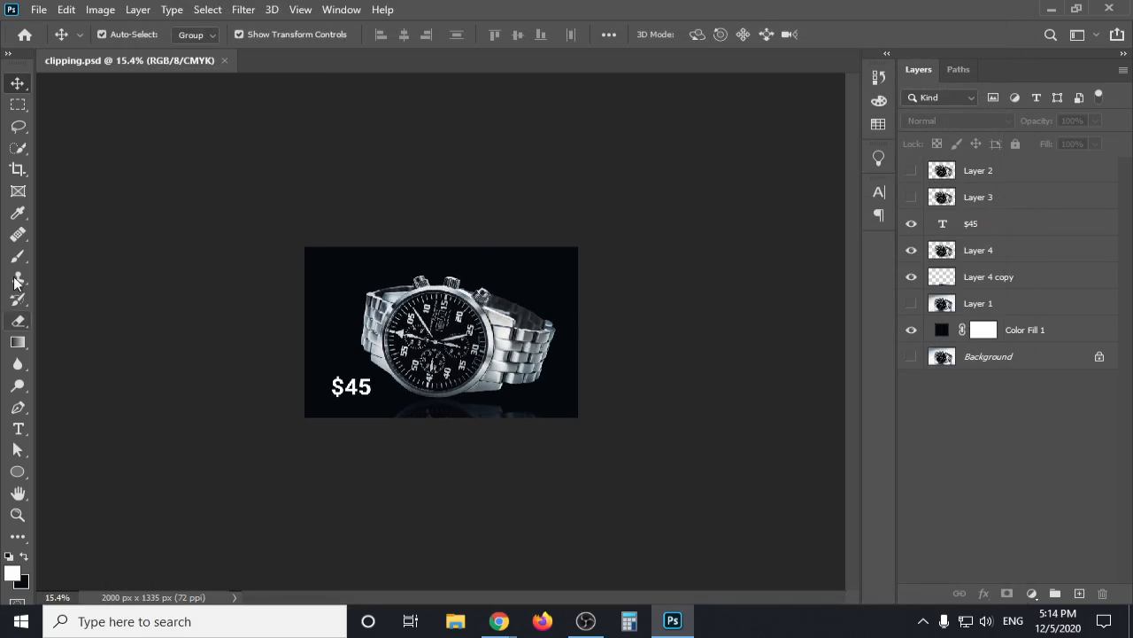
left_click(18, 169)
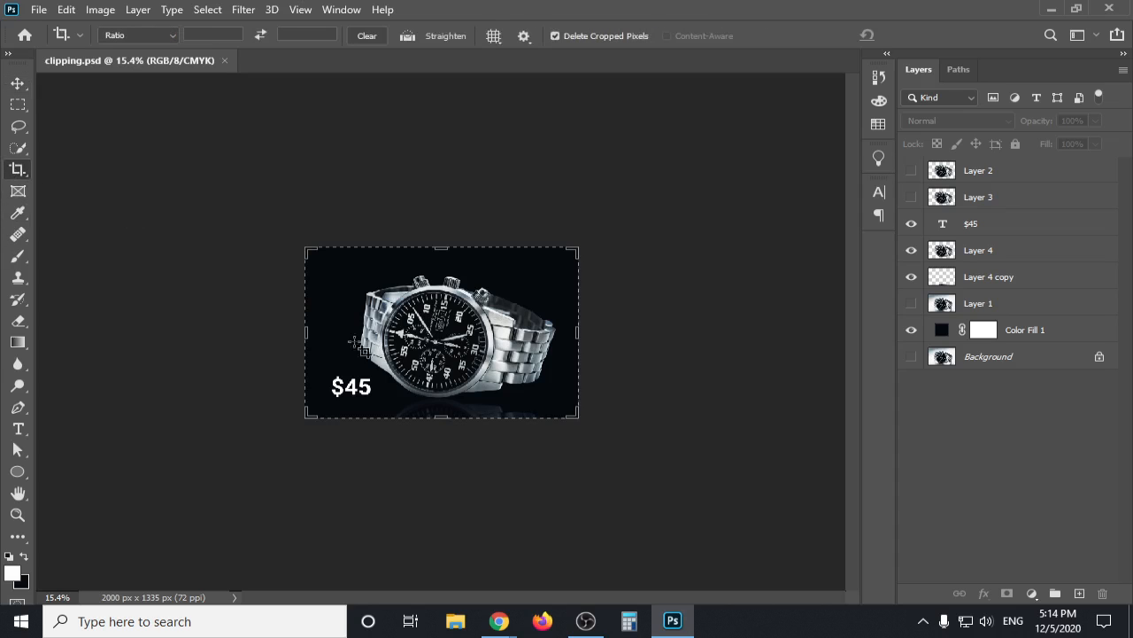
left_click_drag(305, 330, 168, 333)
key("Return")
left_click(17, 83)
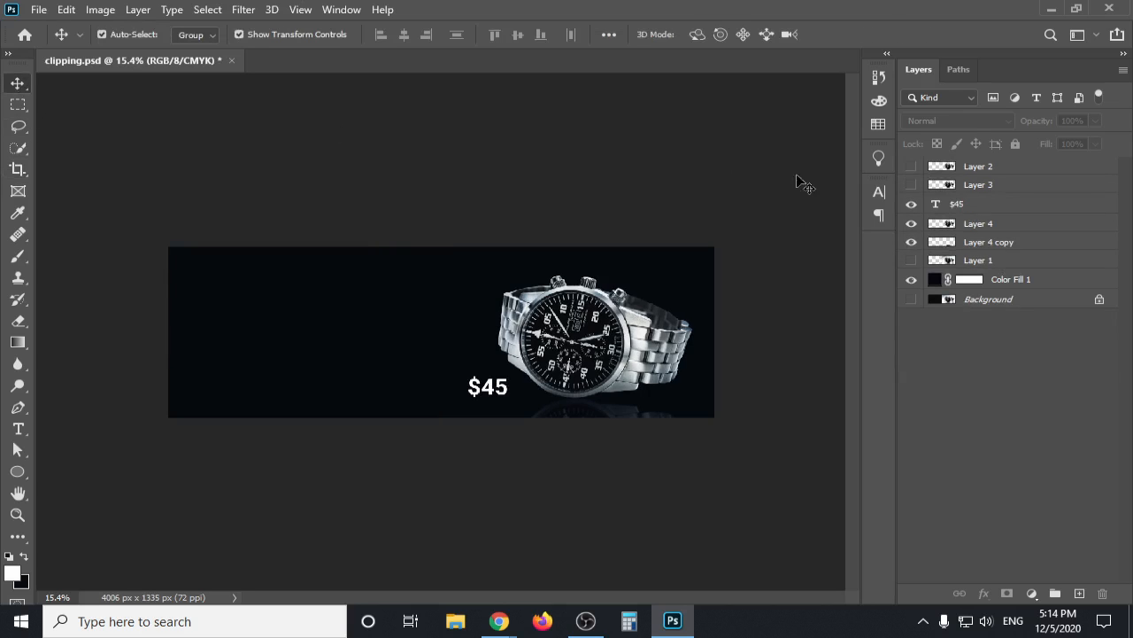
Unlock the original Background photo layer and make it visible.
left_click(999, 306)
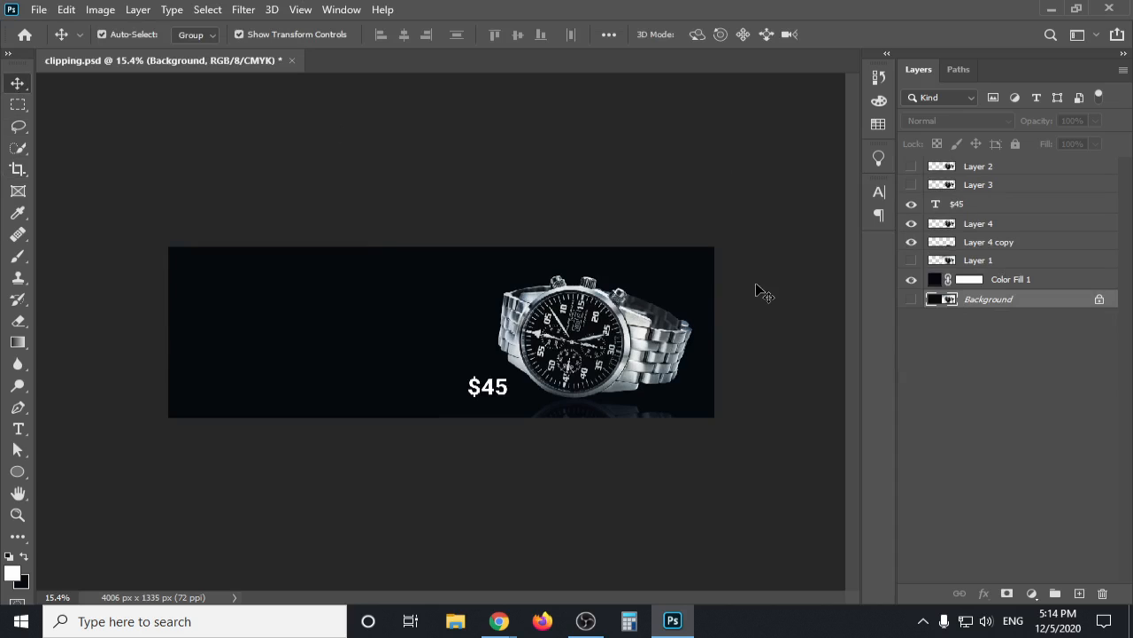
key("Left")
left_click(541, 240)
left_click(1098, 303)
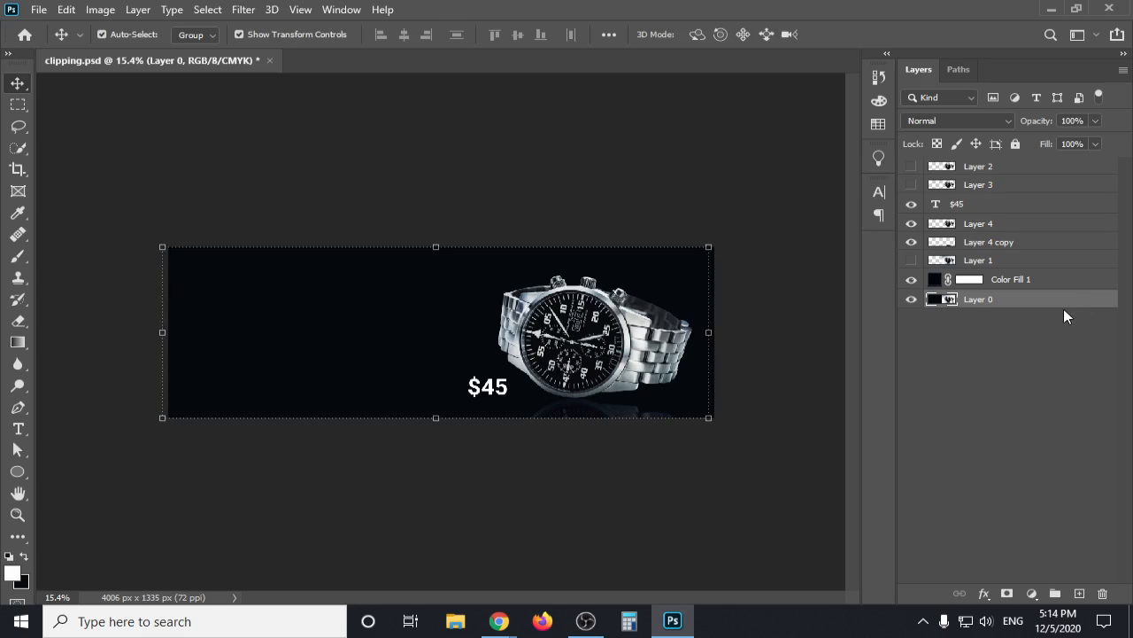
Nudge the unlocked photo layer well to the left in large increments.
key("shift+Left")
key("shift+Left")
key("shift+Left")
key("shift+Left")
key("shift+Left")
key("shift+Left")
key("shift+Left")
key("shift+Left")
key("shift+Left")
key("shift+Left")
key("shift+Left")
key("shift+Left")
key("shift+Left")
key("shift+Left")
key("shift+Left")
key("shift+Left")
key("shift+Left")
key("shift+Left")
key("shift+Left")
key("shift+Left")
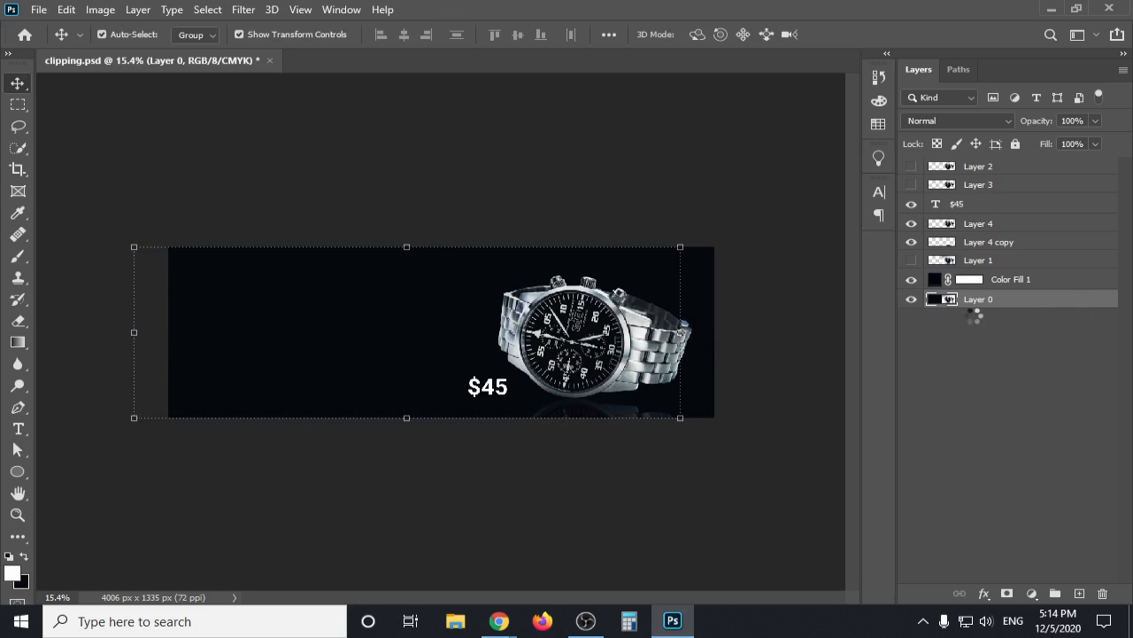
key("shift+Left")
key("shift+Left")
key("shift+Left")
key("shift+Left")
key("shift+Left")
key("shift+Left")
key("shift+Left")
key("shift+Left")
key("shift+Left")
key("shift+Left")
key("shift+Left")
key("shift+Left")
key("shift+Left")
key("shift+Left")
key("shift+Left")
key("shift+Left")
key("shift+Left")
key("shift+Left")
key("shift+Left")
key("shift+Left")
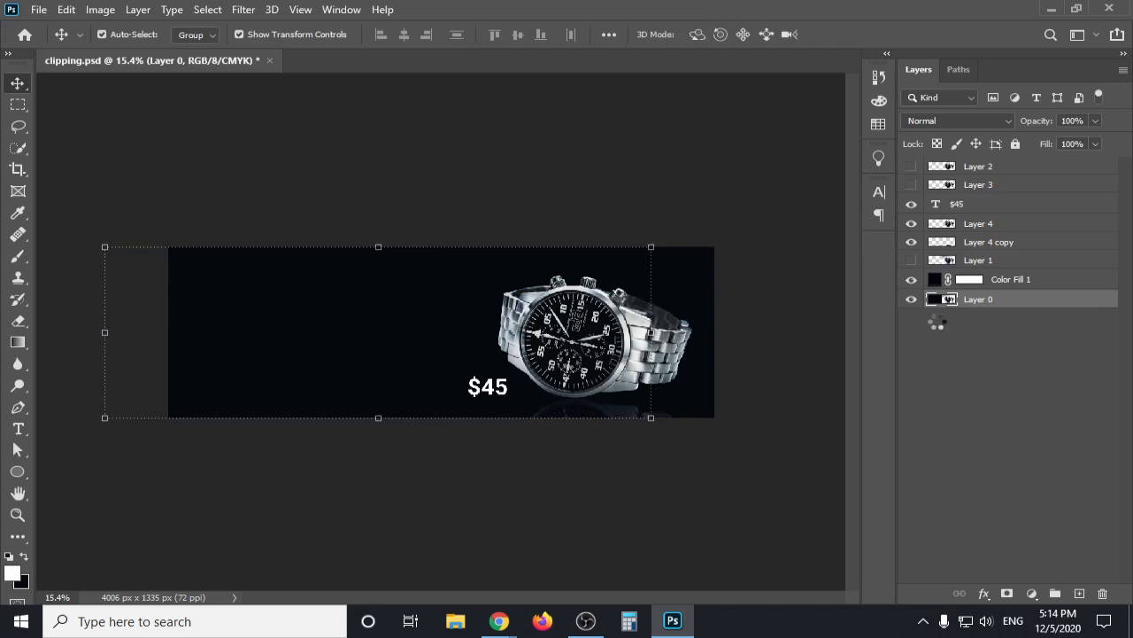
key("shift+Left")
key("shift+Left")
key("shift+Left")
key("shift+Left")
key("shift+Left")
key("shift+Left")
key("shift+Left")
key("shift+Left")
Move Layer 0 above Color Fill 1 and place the original photo so it fills the left half of the canvas.
left_click_drag(983, 304, 979, 279)
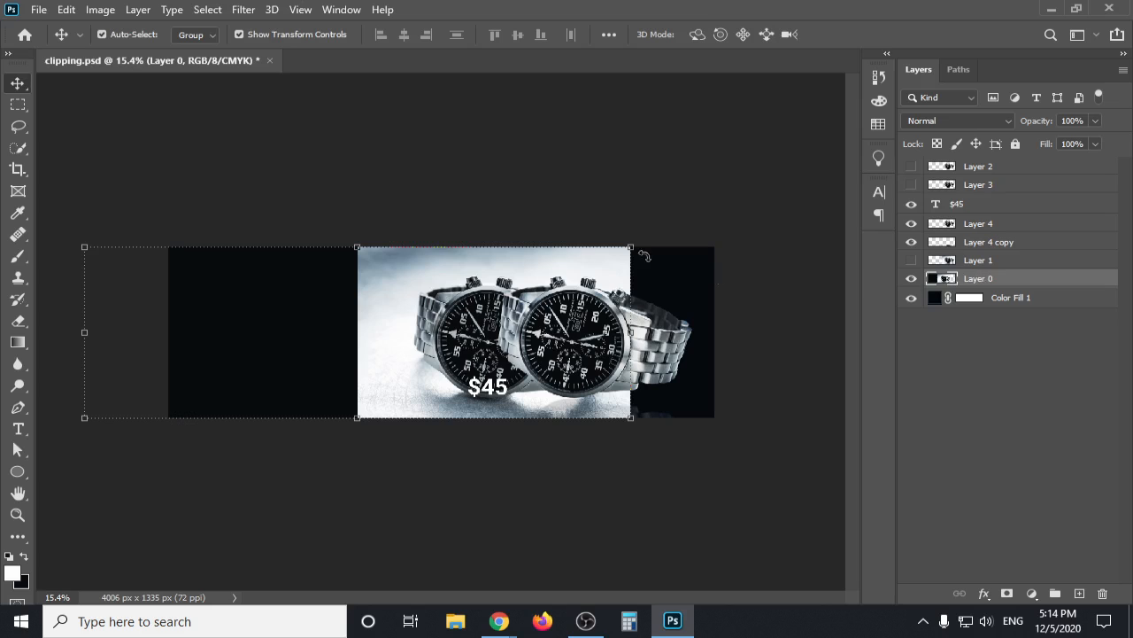
left_click_drag(411, 270, 221, 268)
left_click(449, 168)
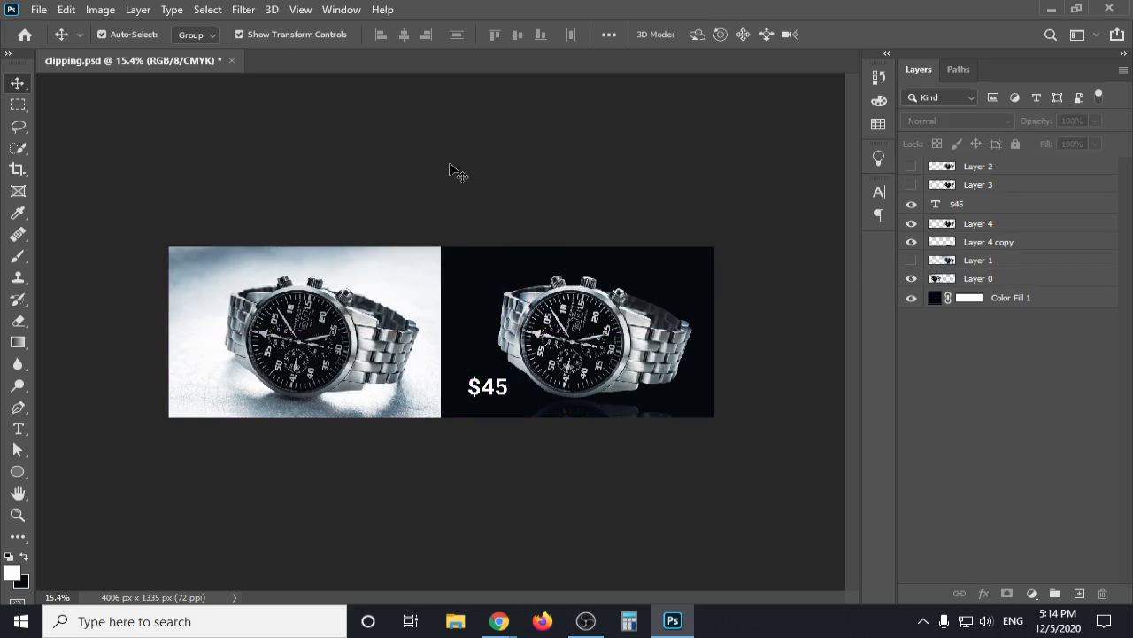
Export the before-and-after image for web as a maximum-quality JPEG named "clipping" on the Desktop.
scroll(528, 424, "up", 2)
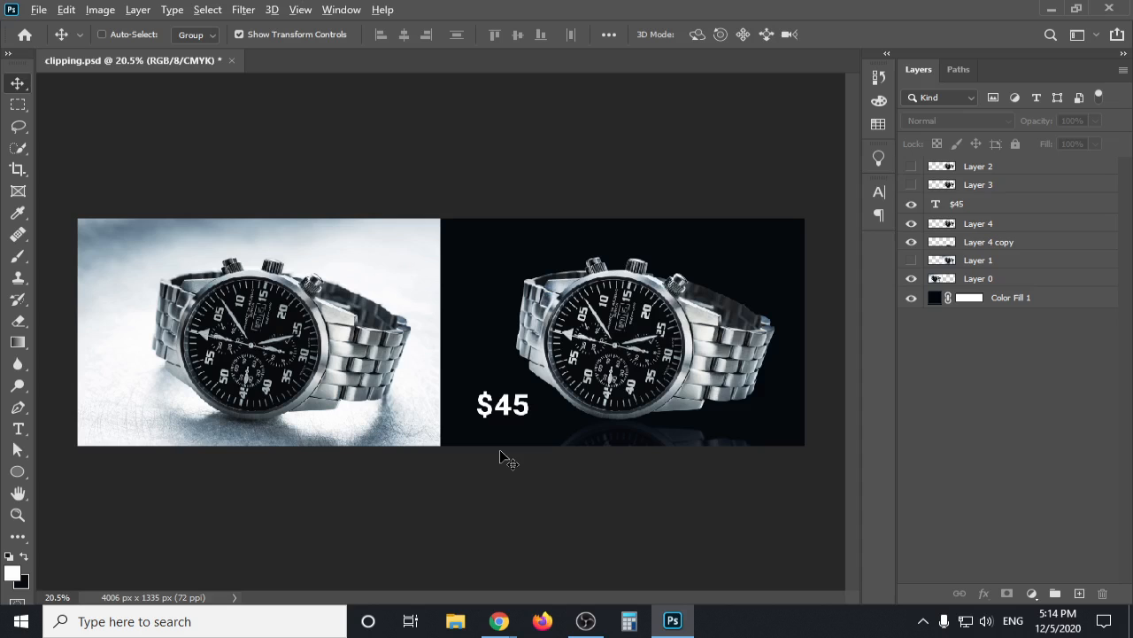
key("ctrl+alt+shift+s")
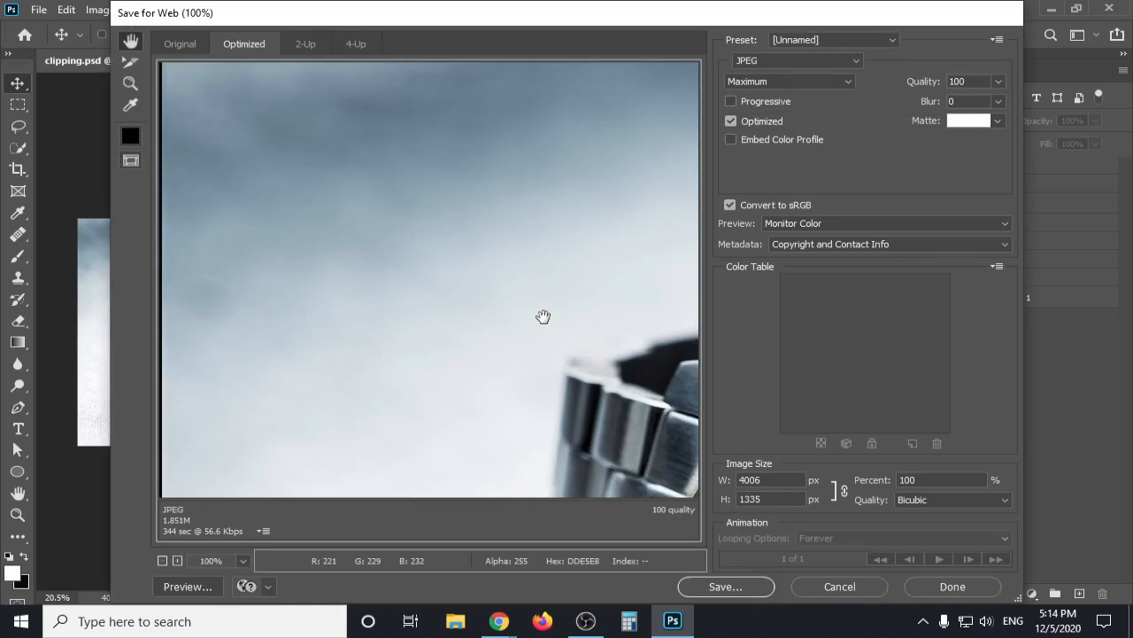
key("Return")
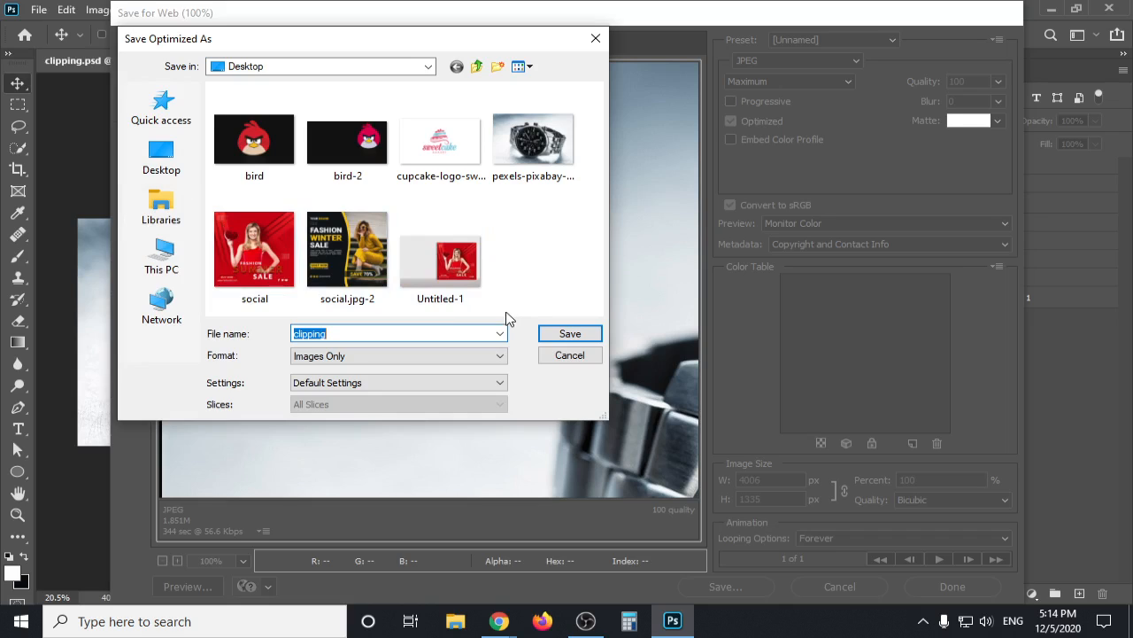
left_click(180, 227)
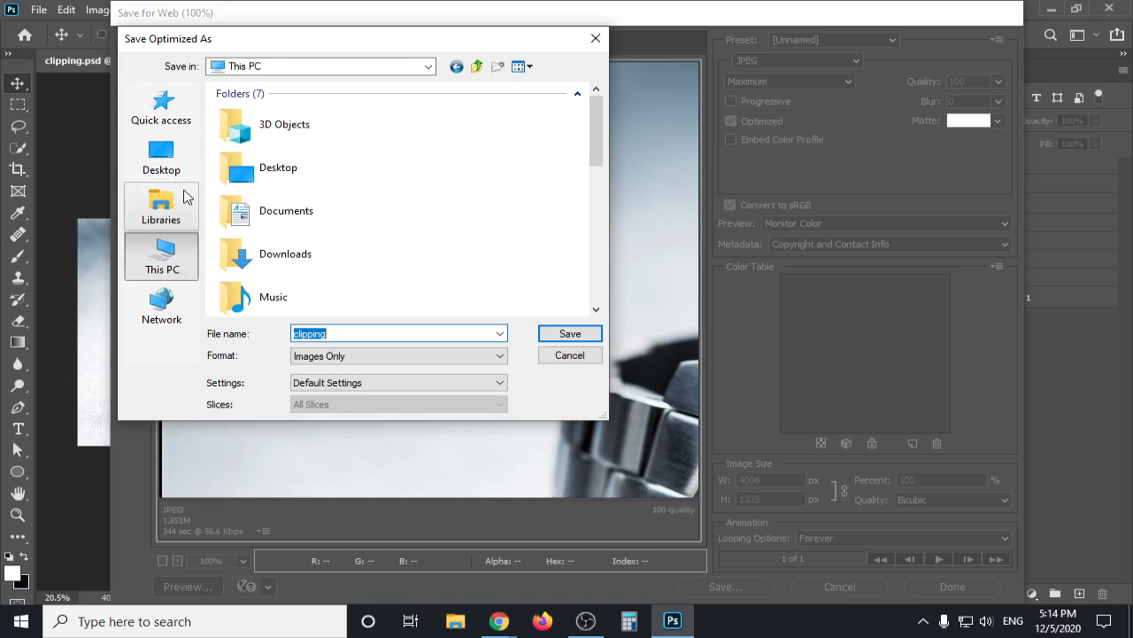
left_click(163, 157)
left_click_drag(598, 140, 603, 167)
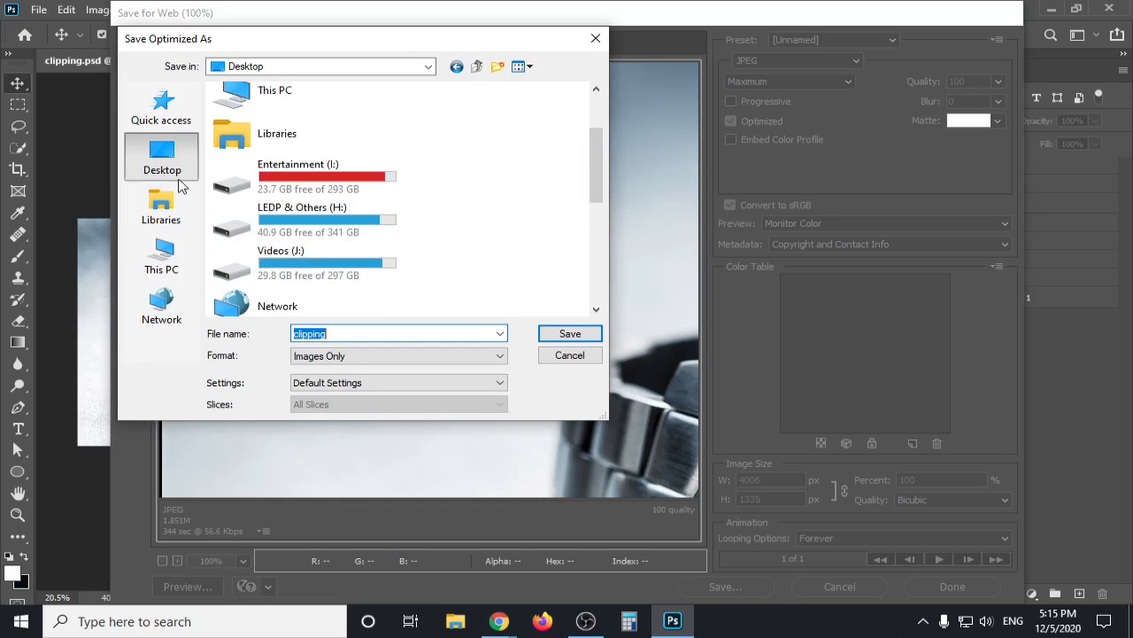
left_click(584, 337)
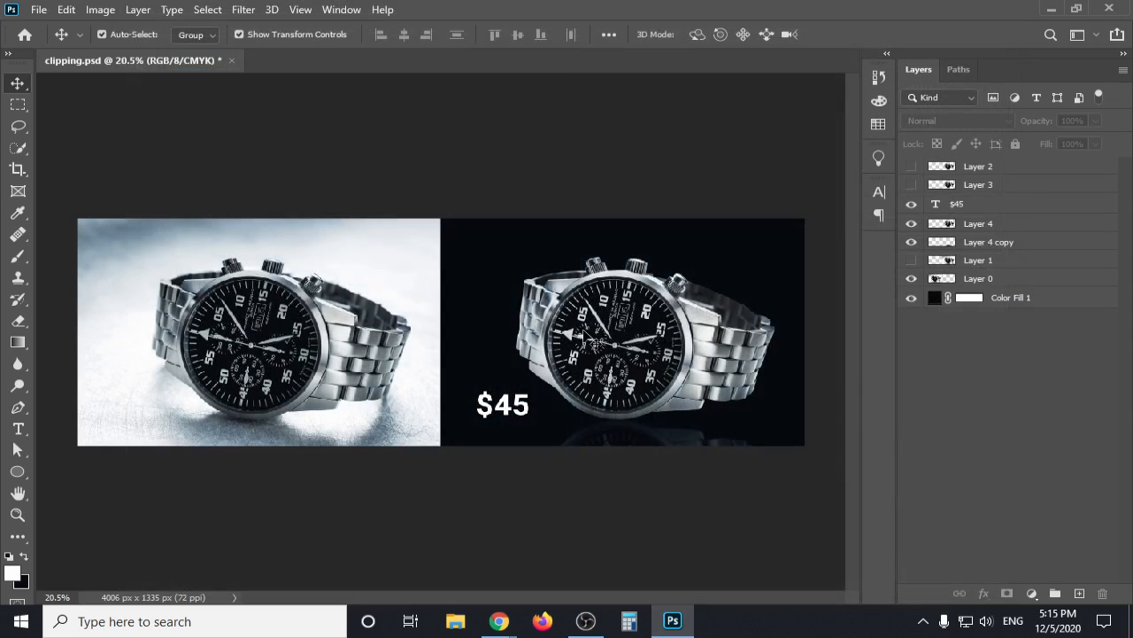
Go to the desktop and open the exported clipping image in Photos.
left_click(1051, 10)
left_click(1039, 12)
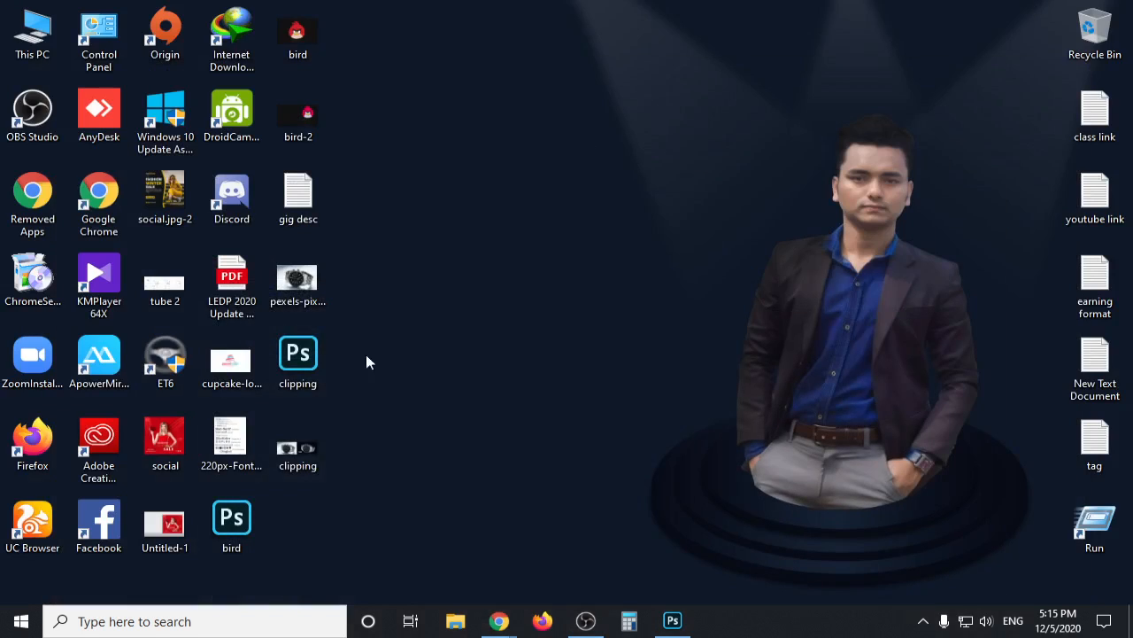
double_click(298, 447)
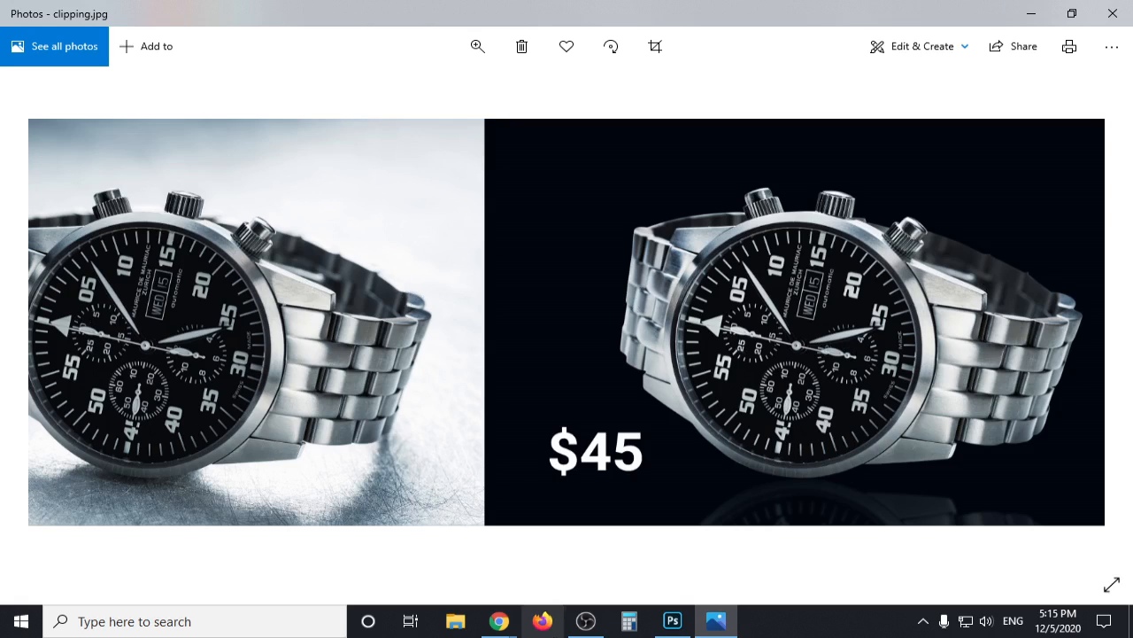
Switch to Chrome, browse the Unsplash watch photos, and open and close the blue-dial Omega watch photo.
mouse_move(499, 620)
left_click(442, 557)
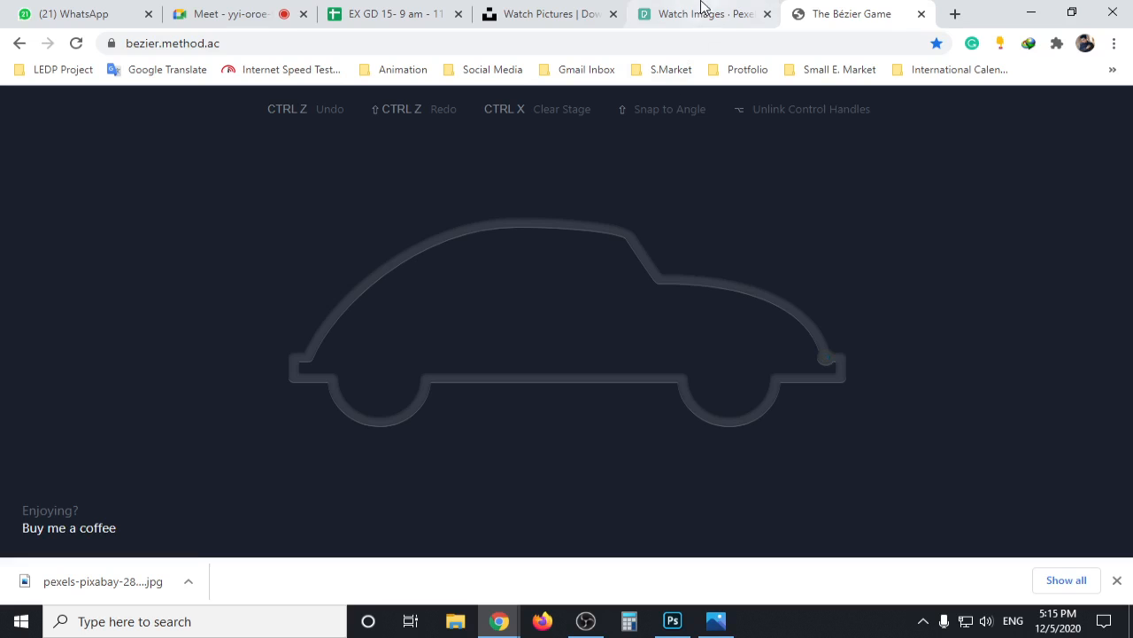
left_click(572, 11)
scroll(651, 354, "down", 1)
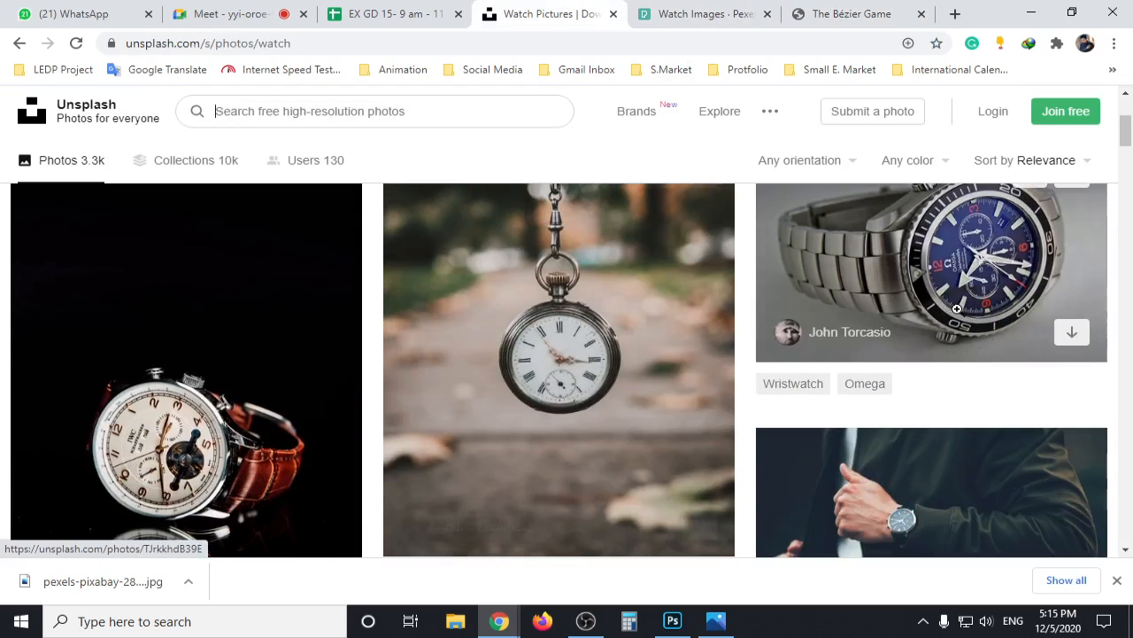
left_click(953, 297)
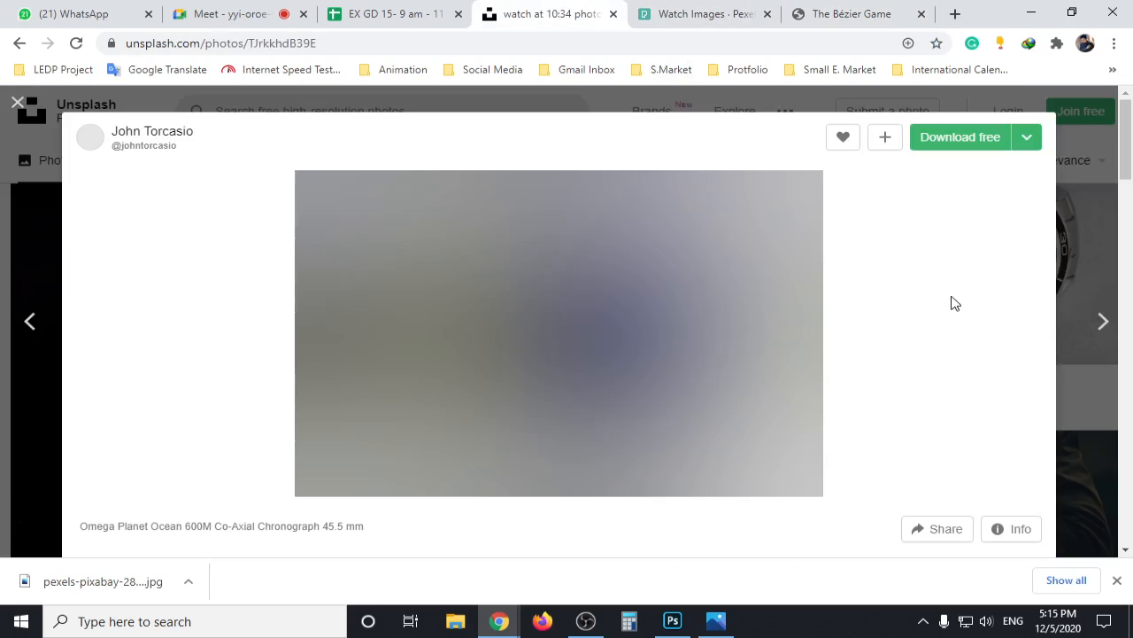
left_click(18, 104)
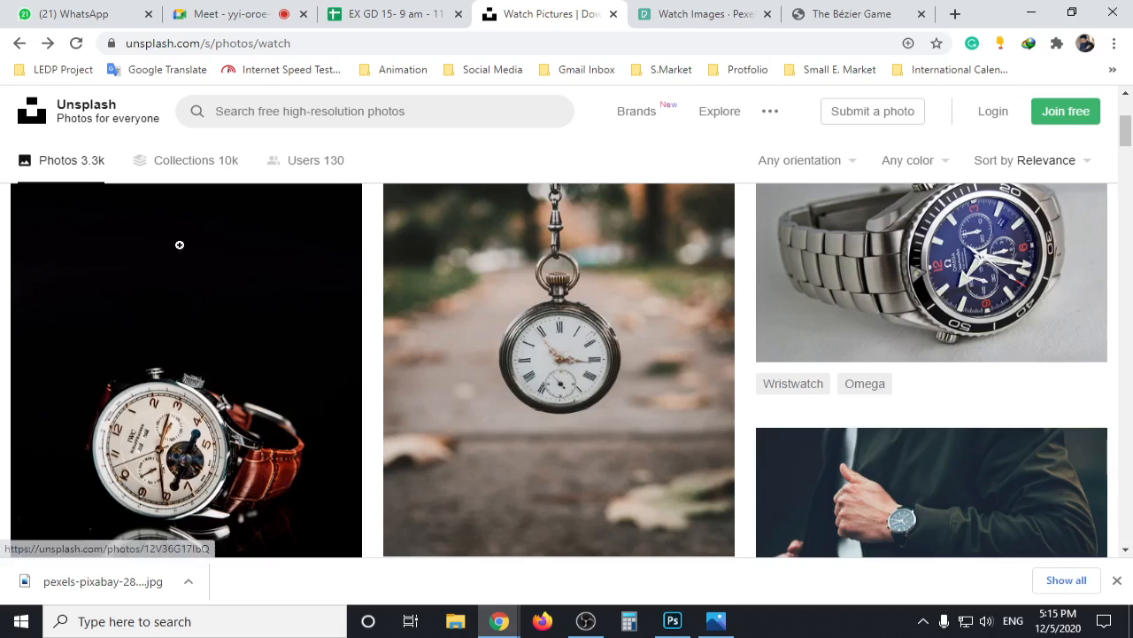
Open the photo of the brown leather-strap watch on black and examine its reflection enlarged.
scroll(212, 304, "down", 2)
left_click(213, 305)
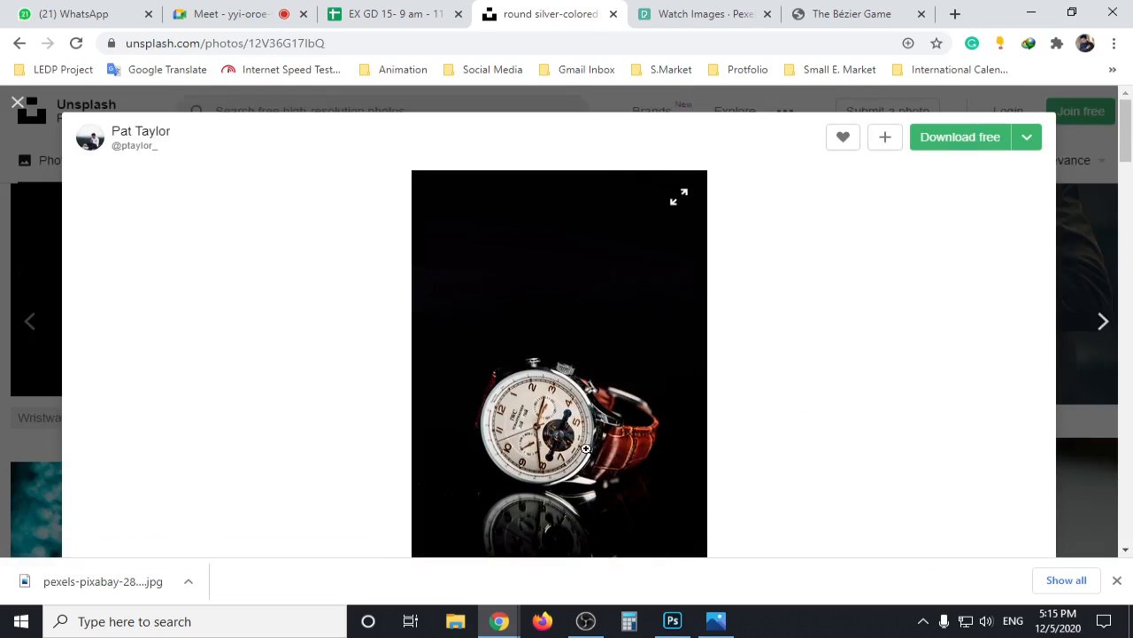
left_click(601, 455)
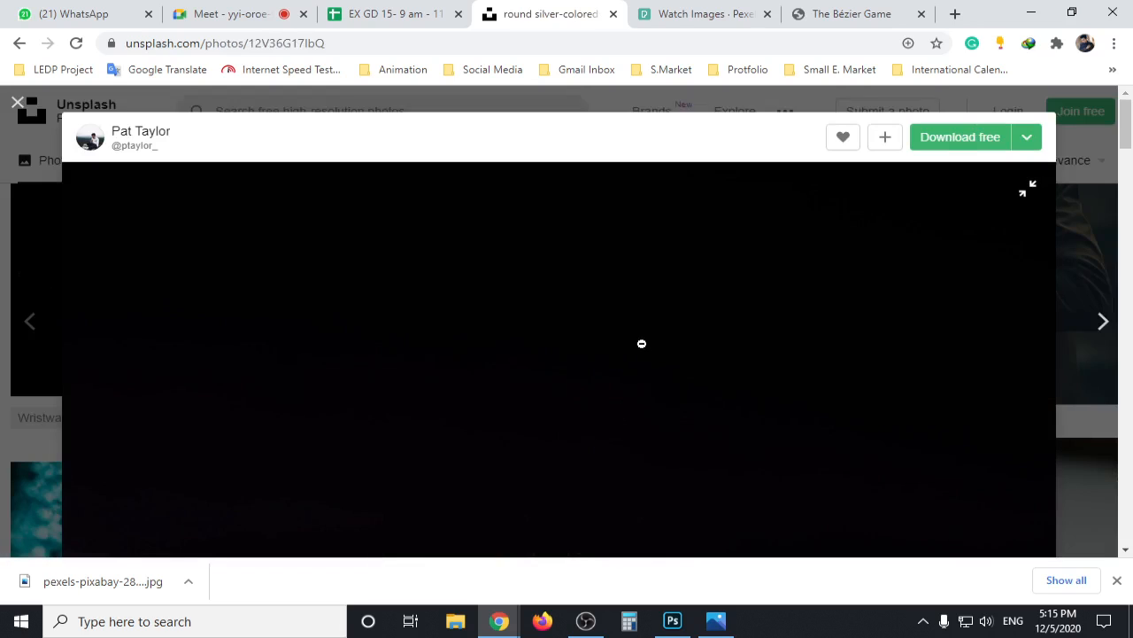
scroll(644, 353, "down", 1)
scroll(643, 352, "up", 1)
scroll(643, 352, "down", 1)
scroll(662, 384, "down", 3)
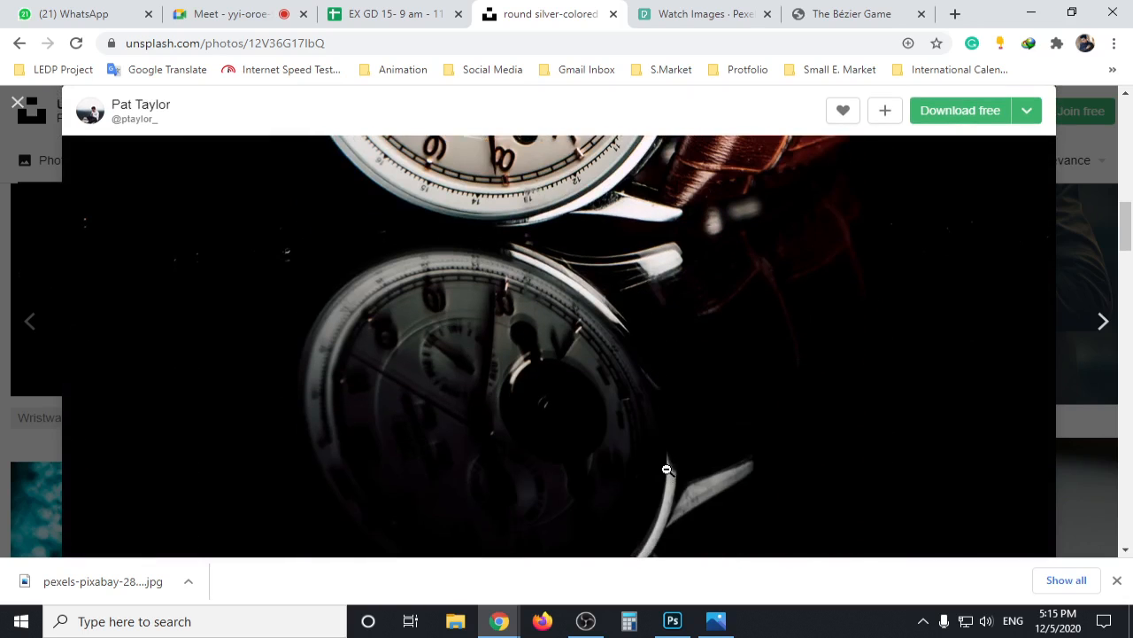
scroll(640, 449, "up", 4)
scroll(642, 456, "down", 3)
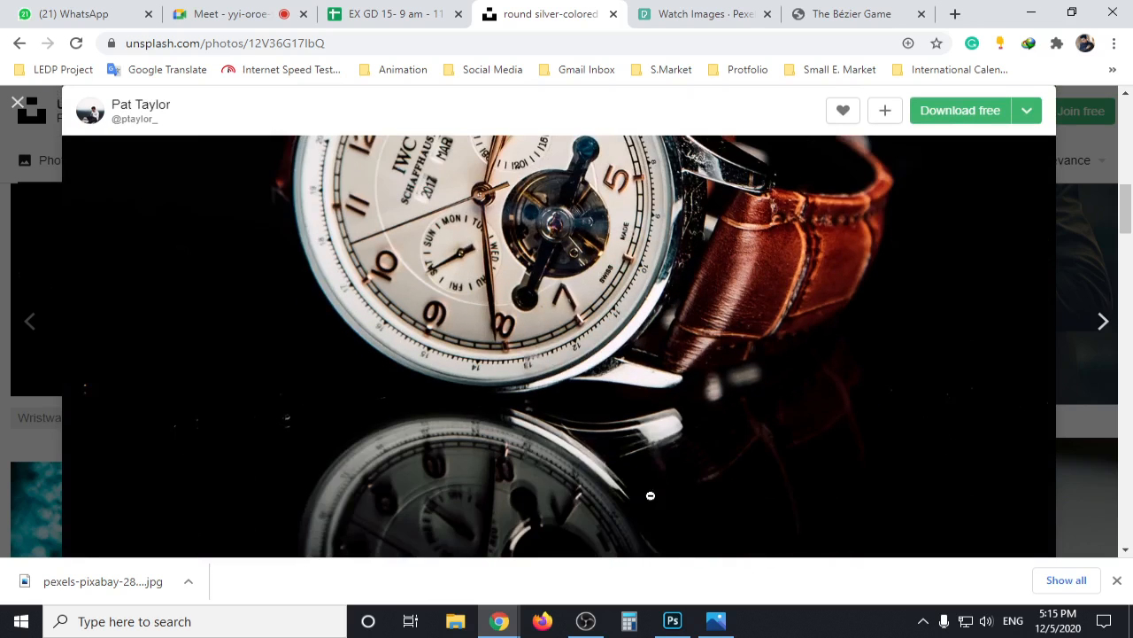
Switch back to Photoshop, hide Layer 4, and select the Layer 4 copy reflection.
left_click(672, 621)
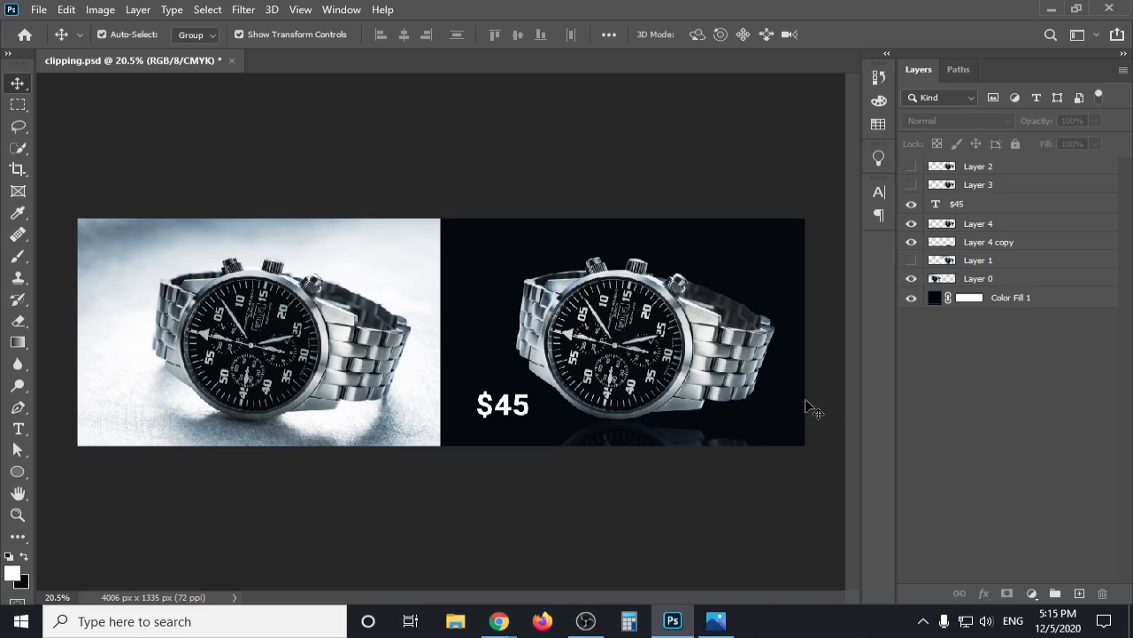
scroll(759, 409, "up", 3)
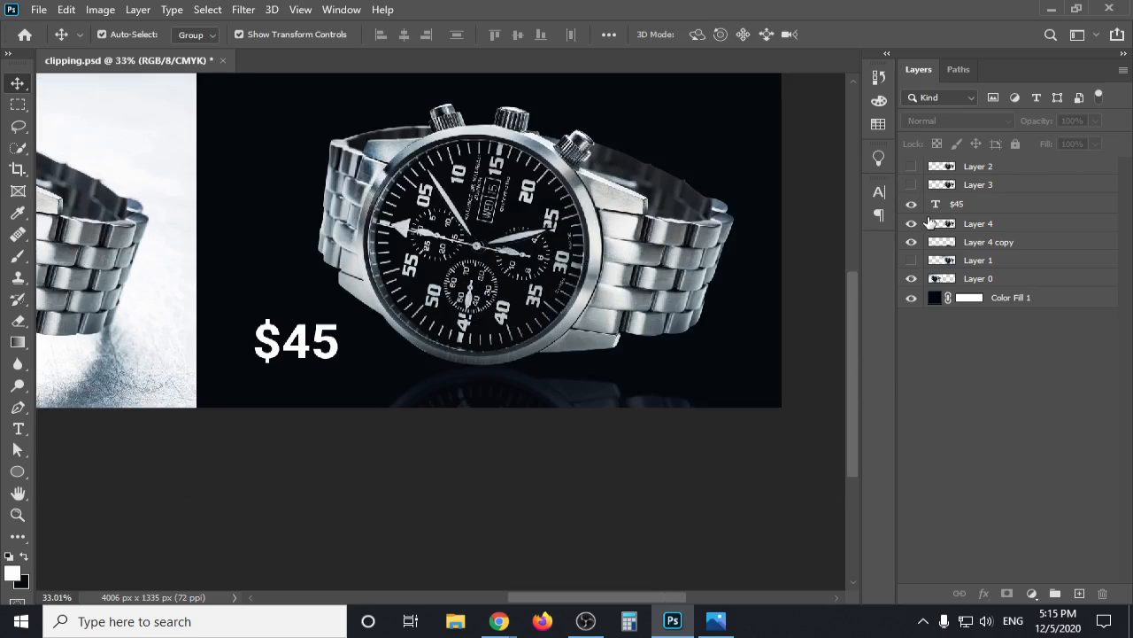
left_click(911, 224)
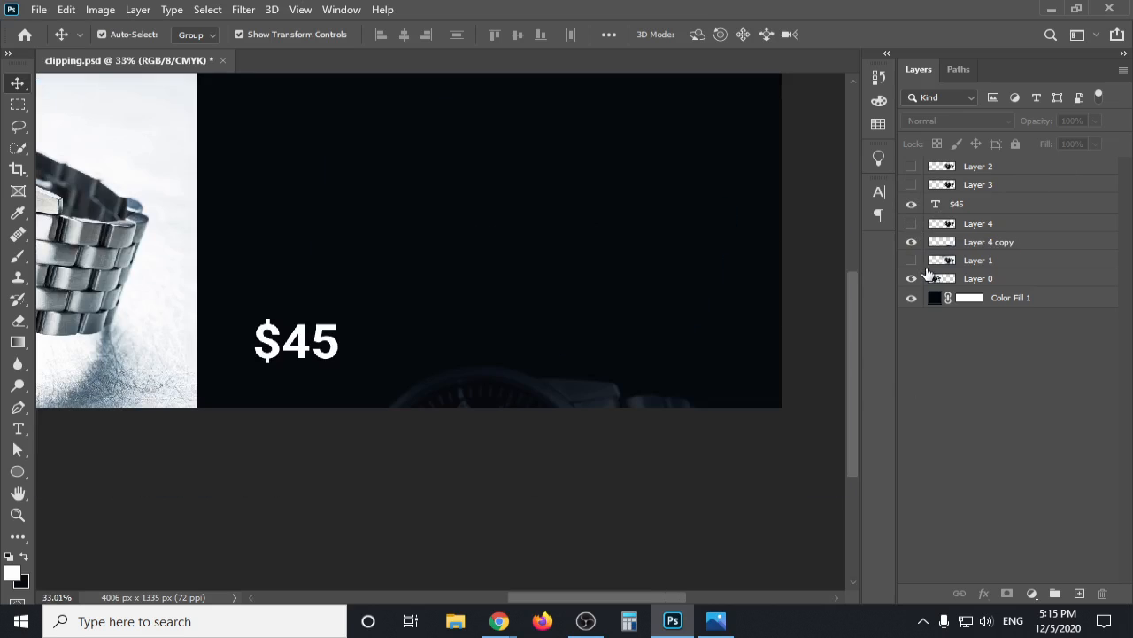
left_click(970, 227)
left_click(547, 391)
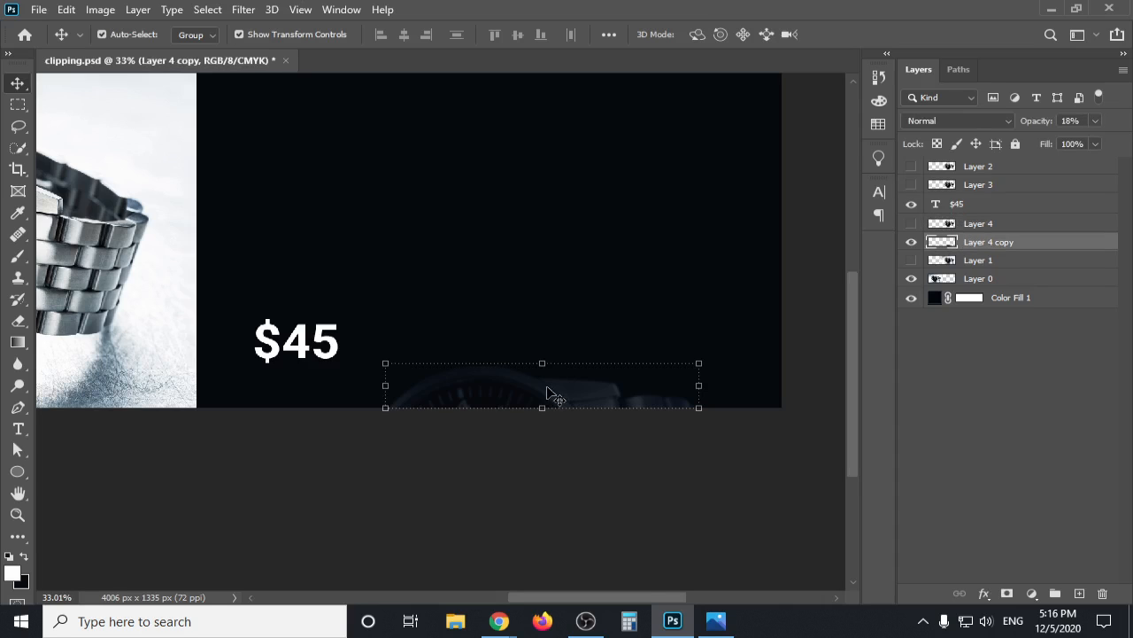
Try moving the reflection higher in the dark half and undo the move.
left_click_drag(548, 391, 556, 295)
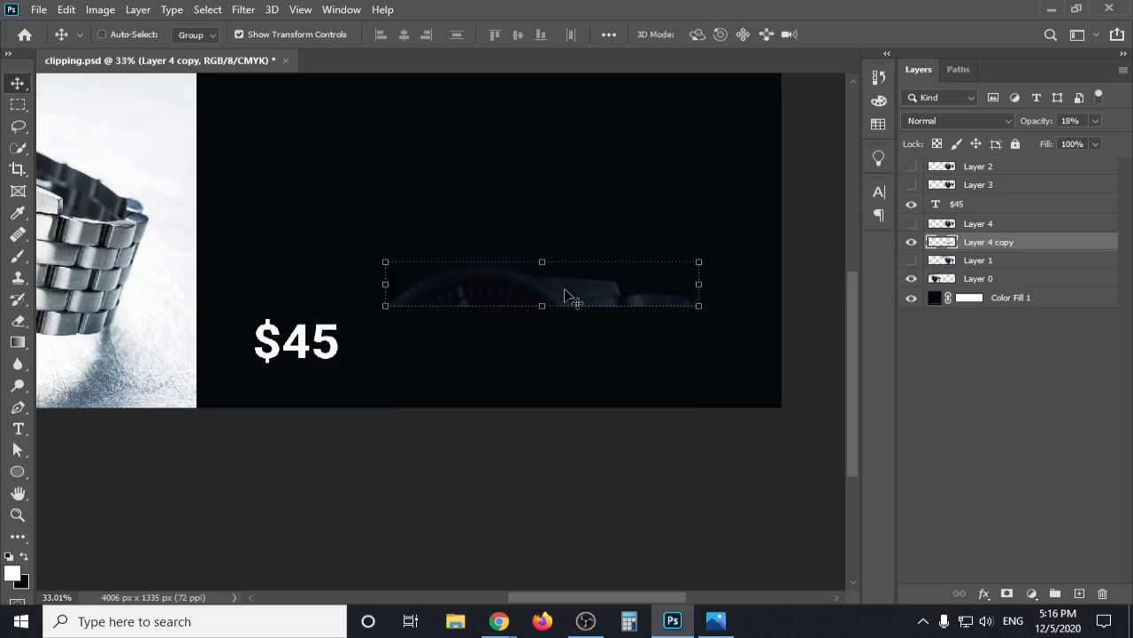
key("ctrl+z")
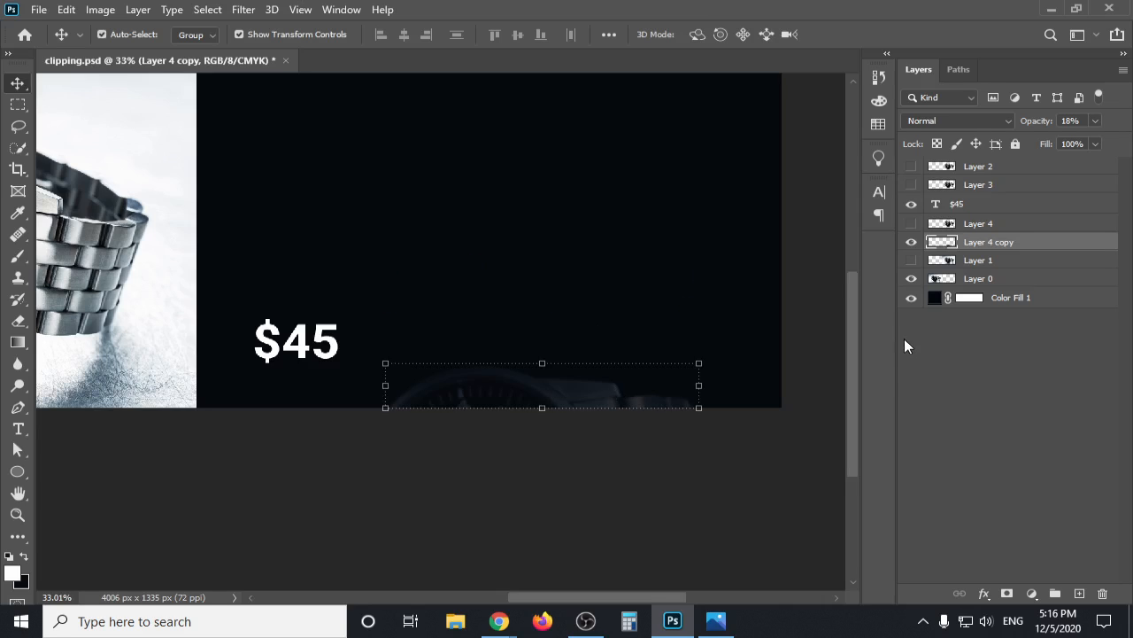
left_click(1030, 595)
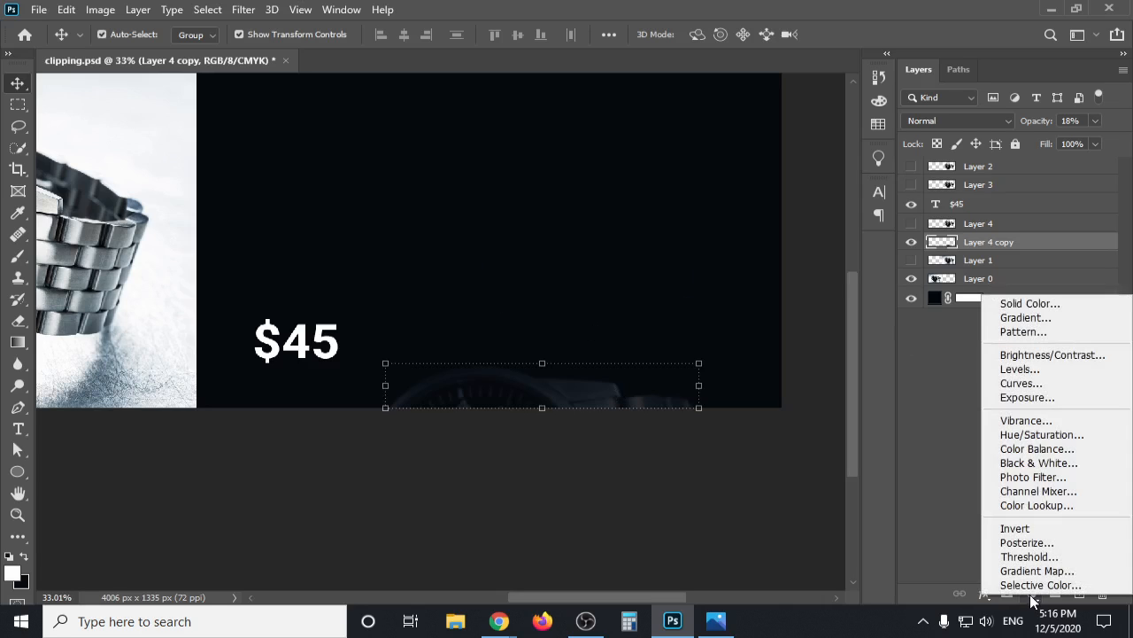
left_click(1050, 321)
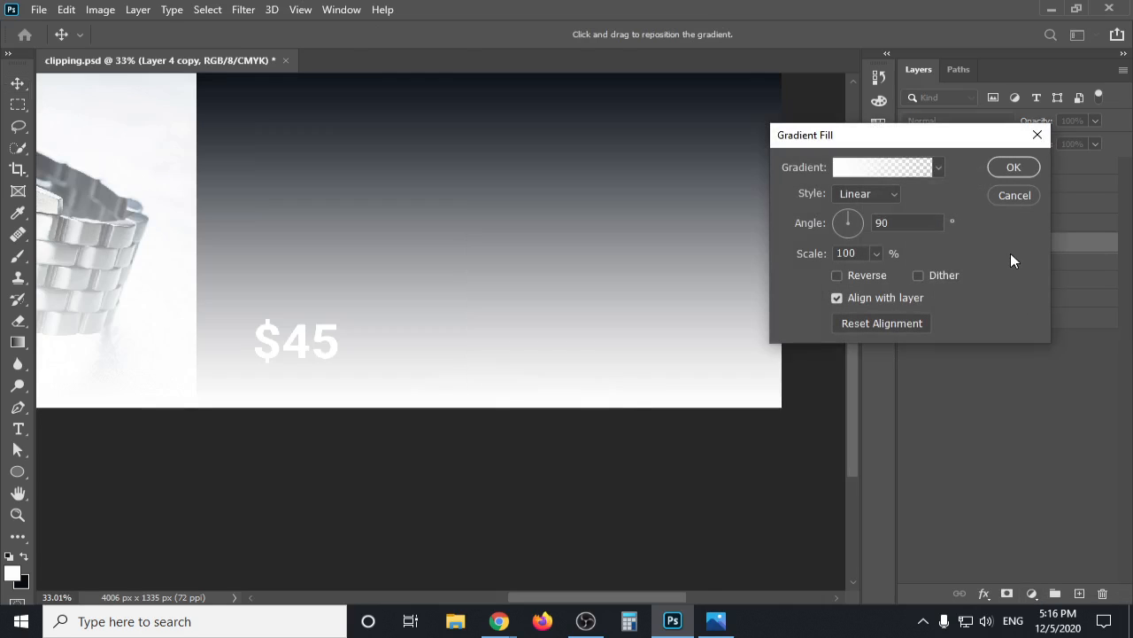
left_click(1005, 194)
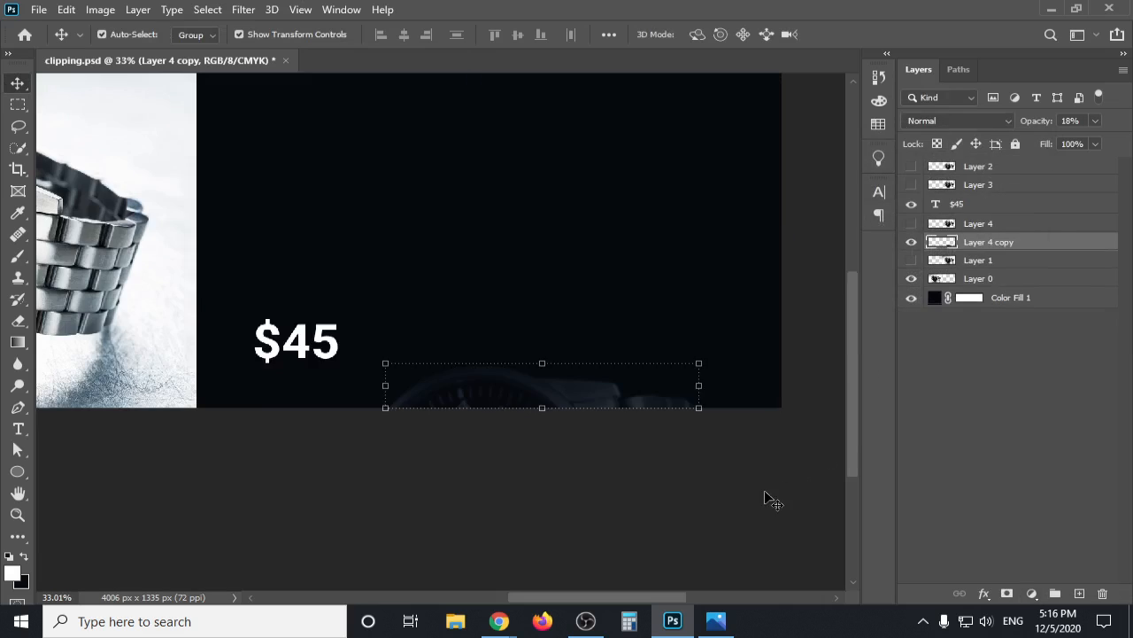
Undo the side-by-side arrangement back to the single-watch canvas of 2000 x 1335 px.
key("ctrl+z")
key("ctrl+z")
key("ctrl+z")
key("ctrl+z")
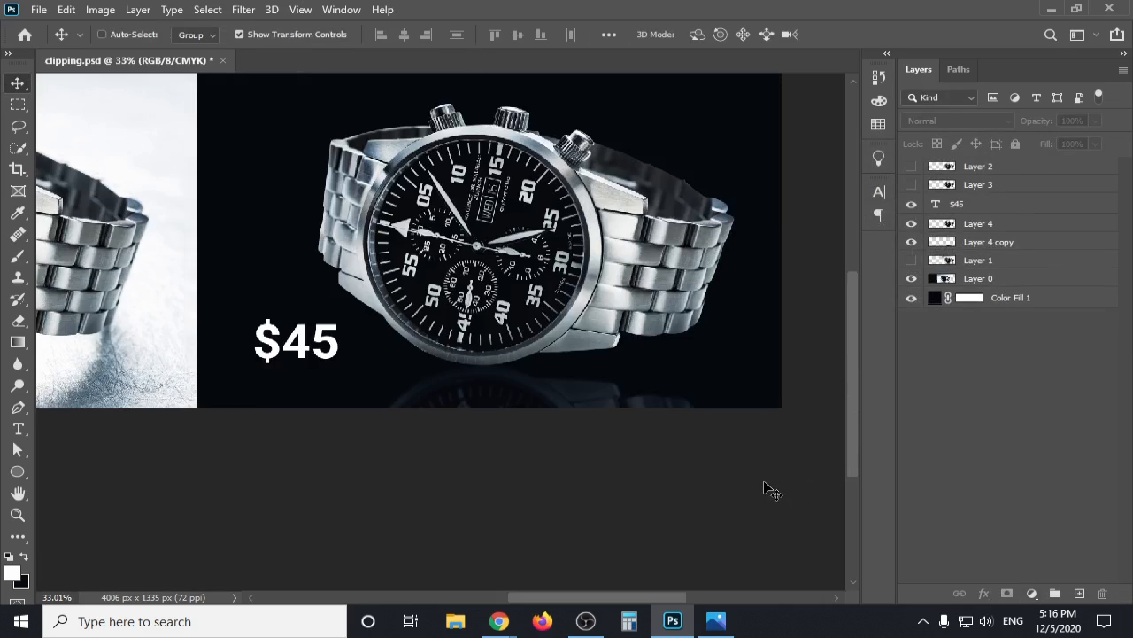
key("ctrl+z")
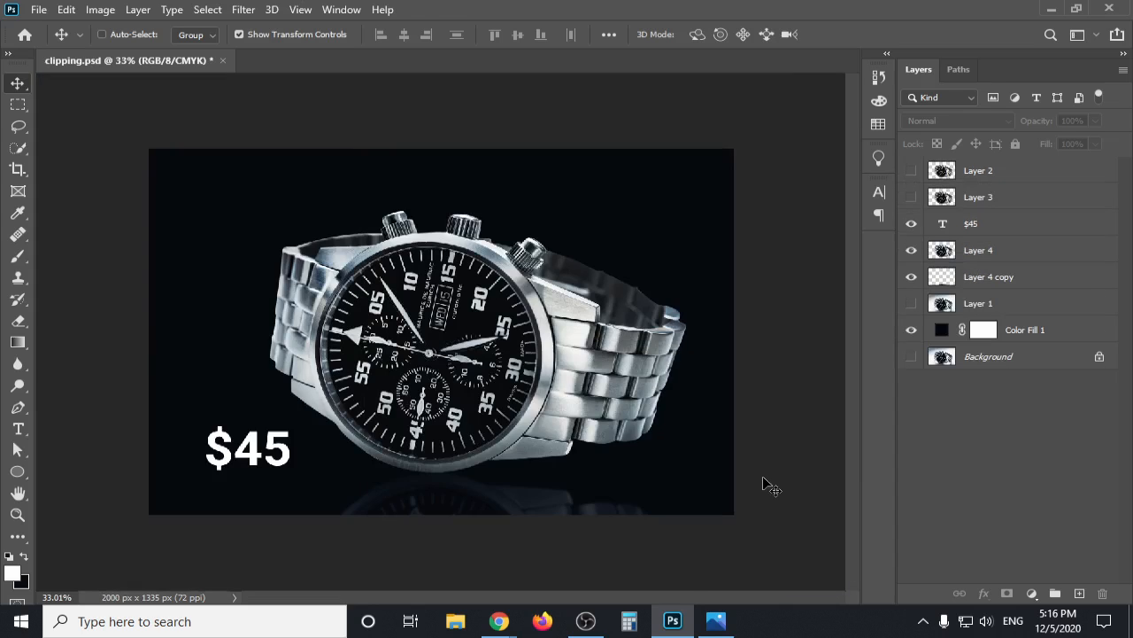
Hide Layer 4 and move the Layer 4 copy reflection up until the whole flipped watch fits on the dark canvas.
left_click(594, 356)
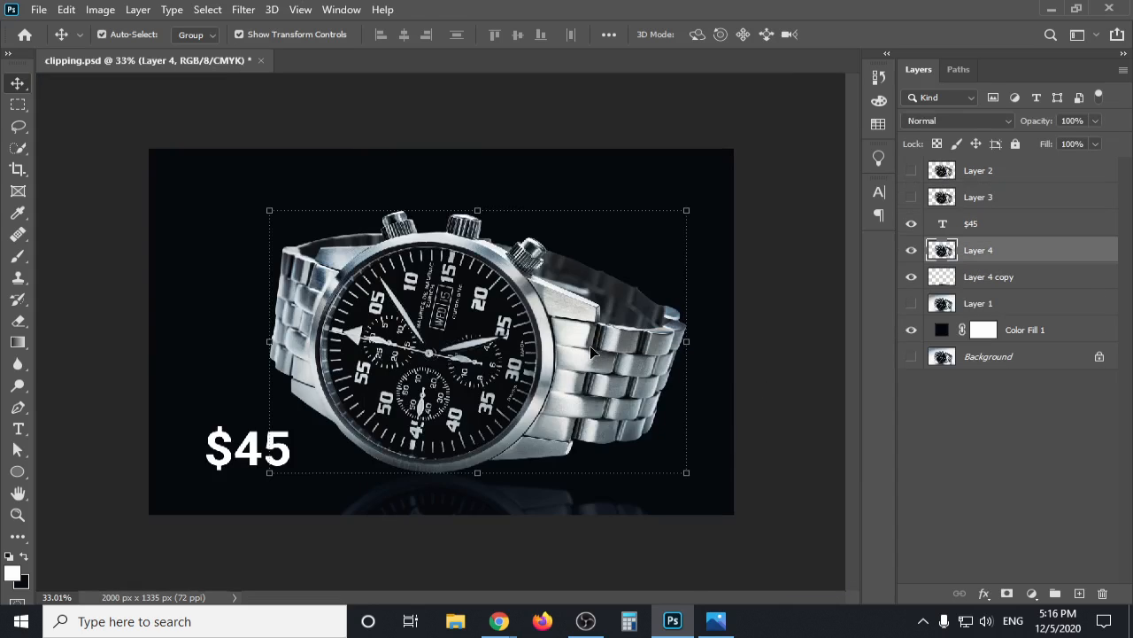
left_click(911, 250)
left_click_drag(496, 497, 495, 409)
key("ctrl+z")
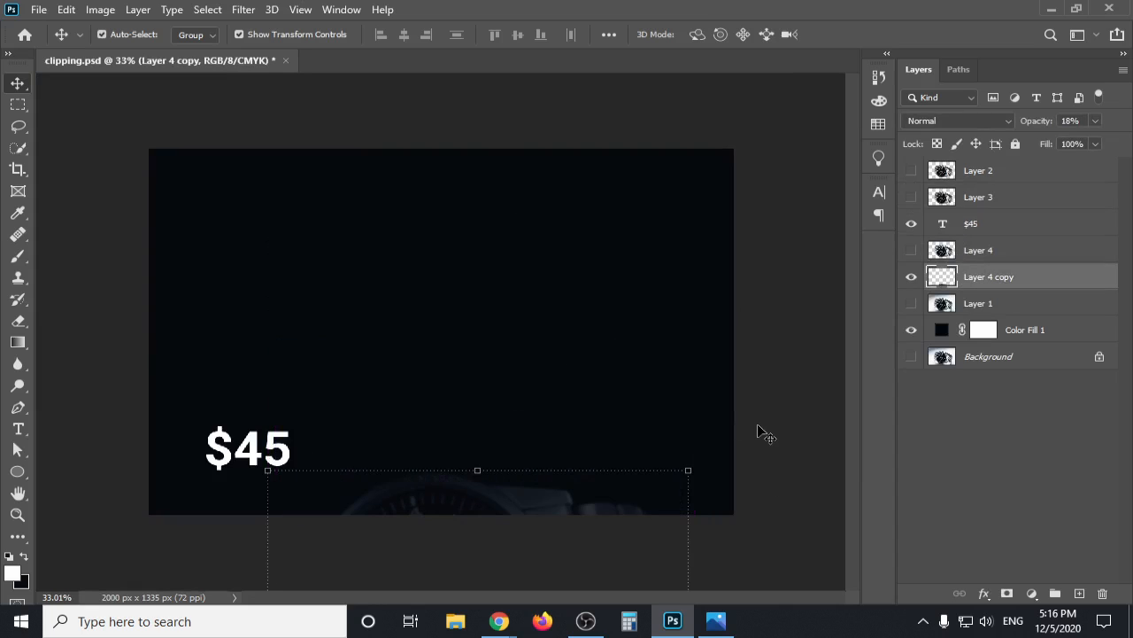
left_click(760, 432)
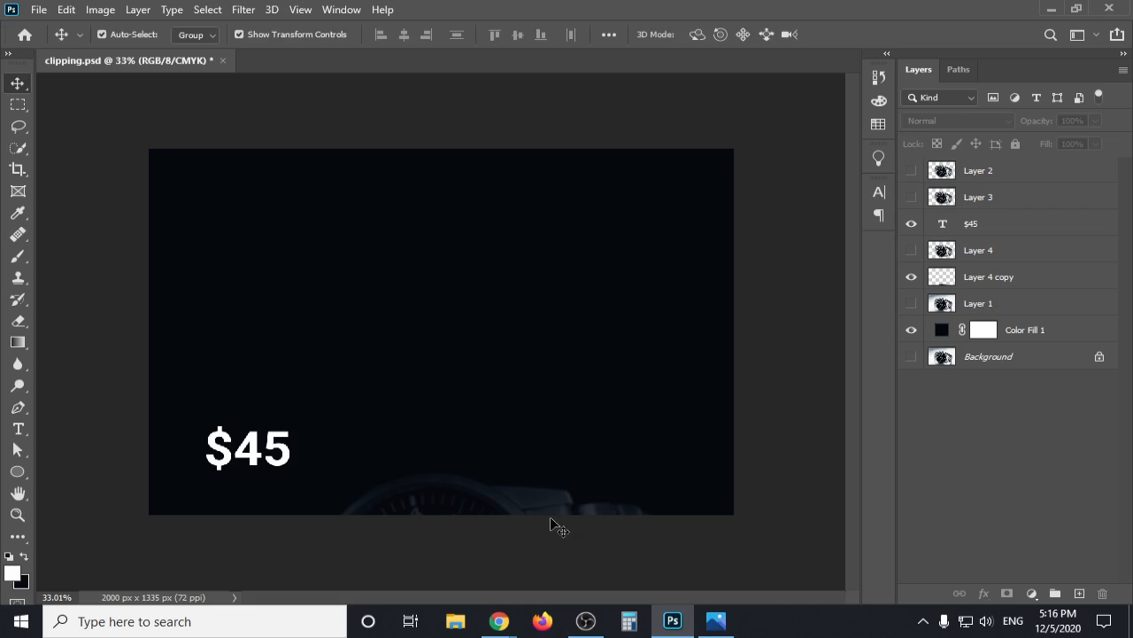
left_click_drag(541, 506, 522, 245)
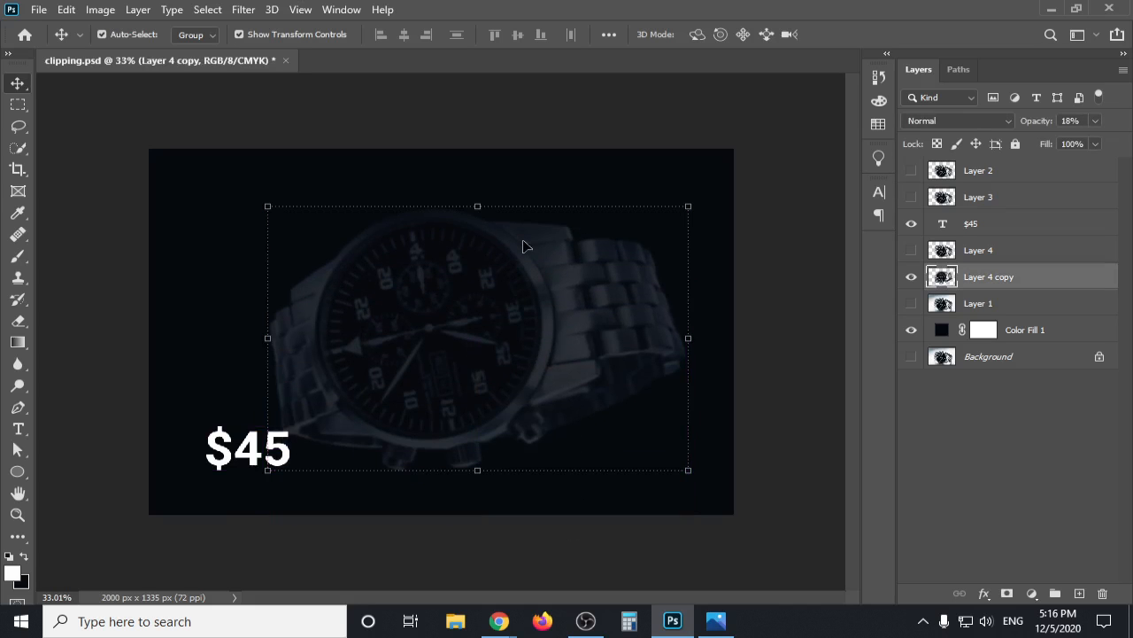
Start a linear gradient fill layer above Layer 4 copy, open its gradient for editing, and try shifting the colour stops.
left_click(1032, 593)
left_click(1028, 315)
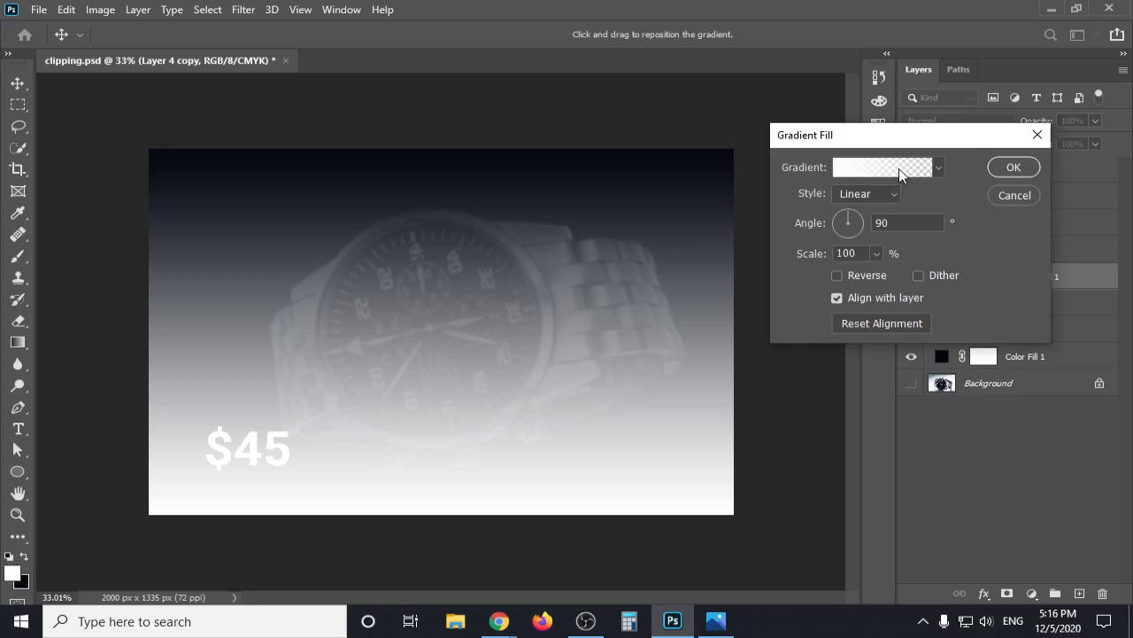
left_click(898, 169)
left_click(939, 124)
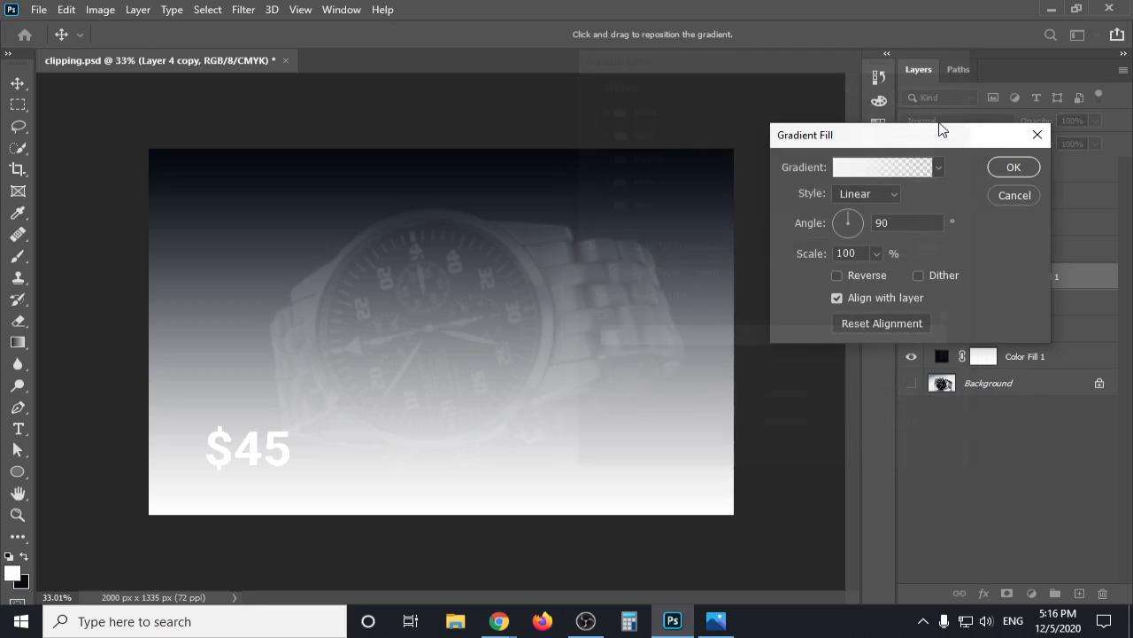
left_click(874, 171)
left_click_drag(596, 358, 855, 358)
left_click_drag(952, 361, 589, 365)
left_click_drag(859, 361, 1040, 361)
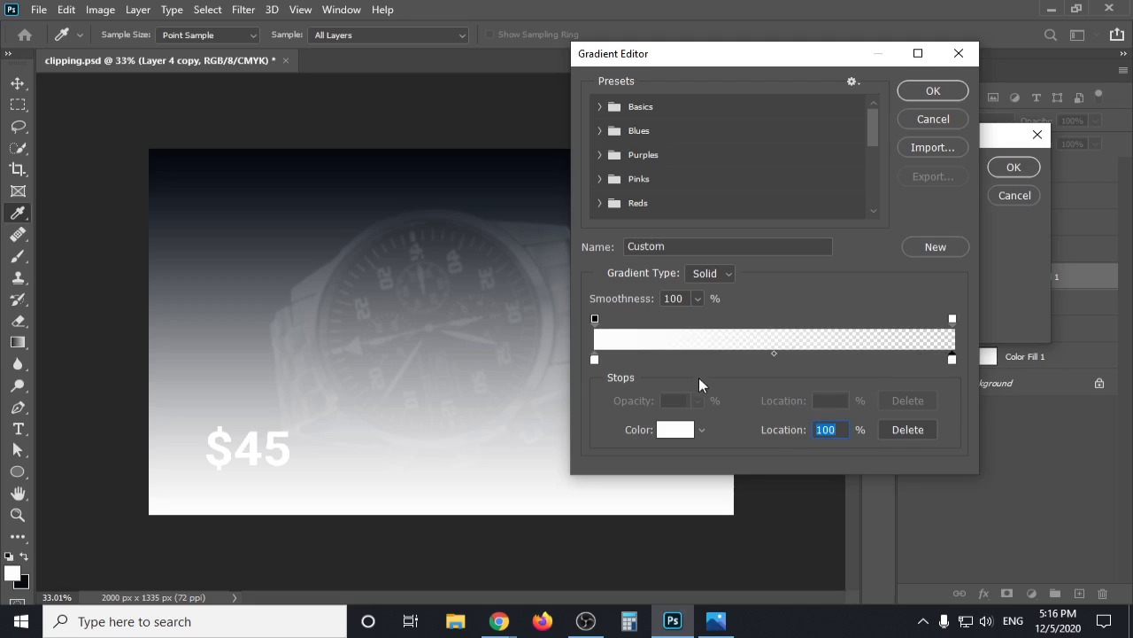
Set the gradient's end opacity stop to 100% and its start opacity stop to 0%.
left_click(952, 319)
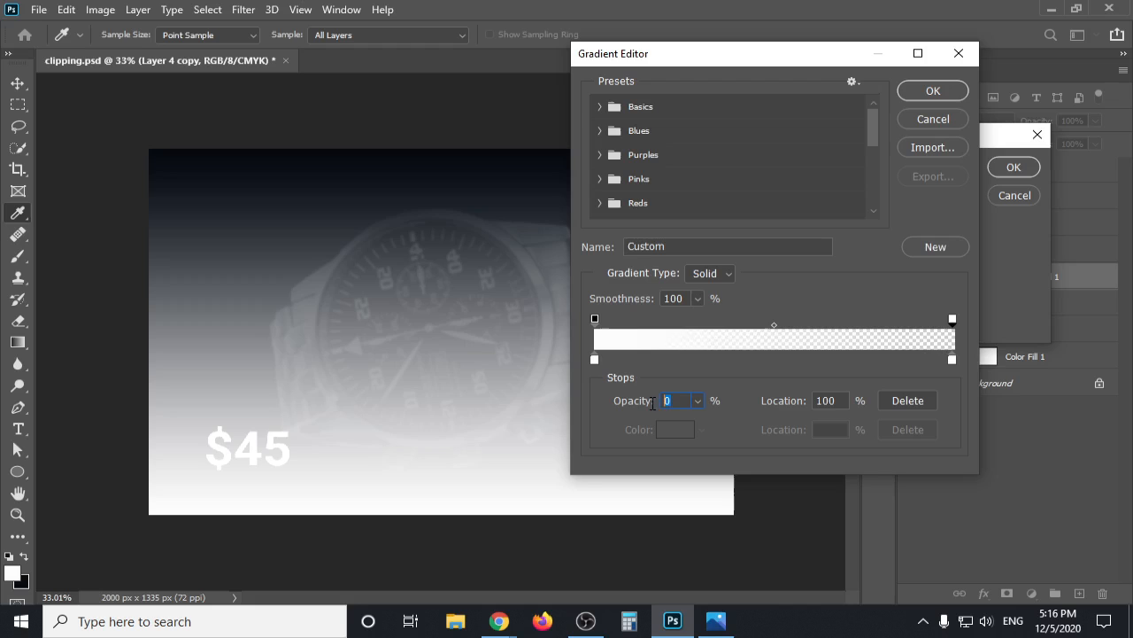
type("100")
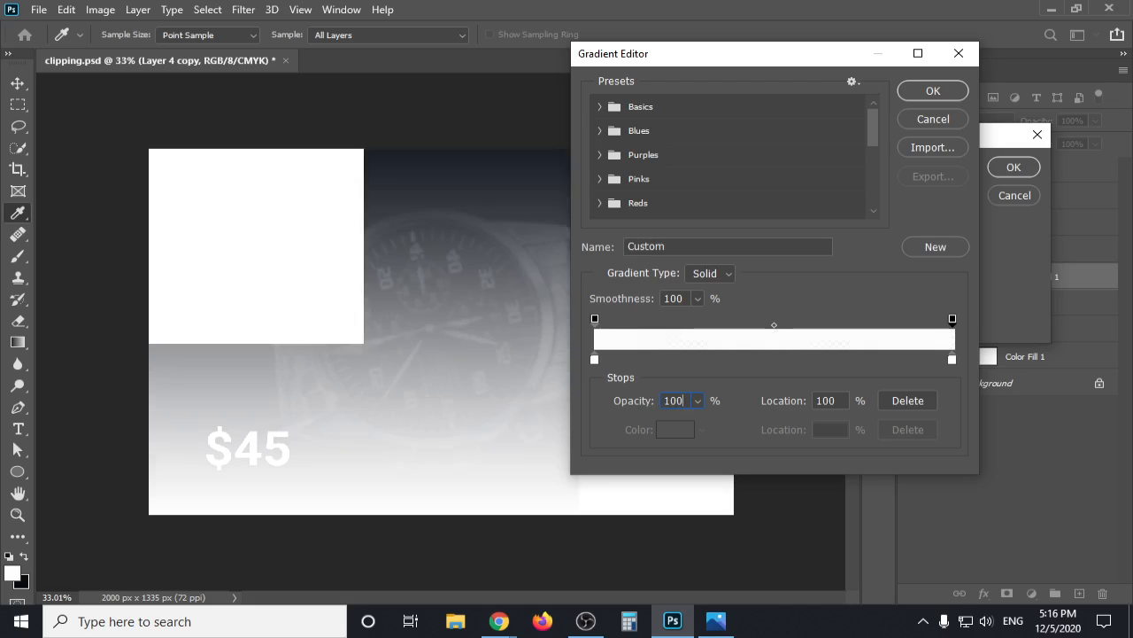
key("Return")
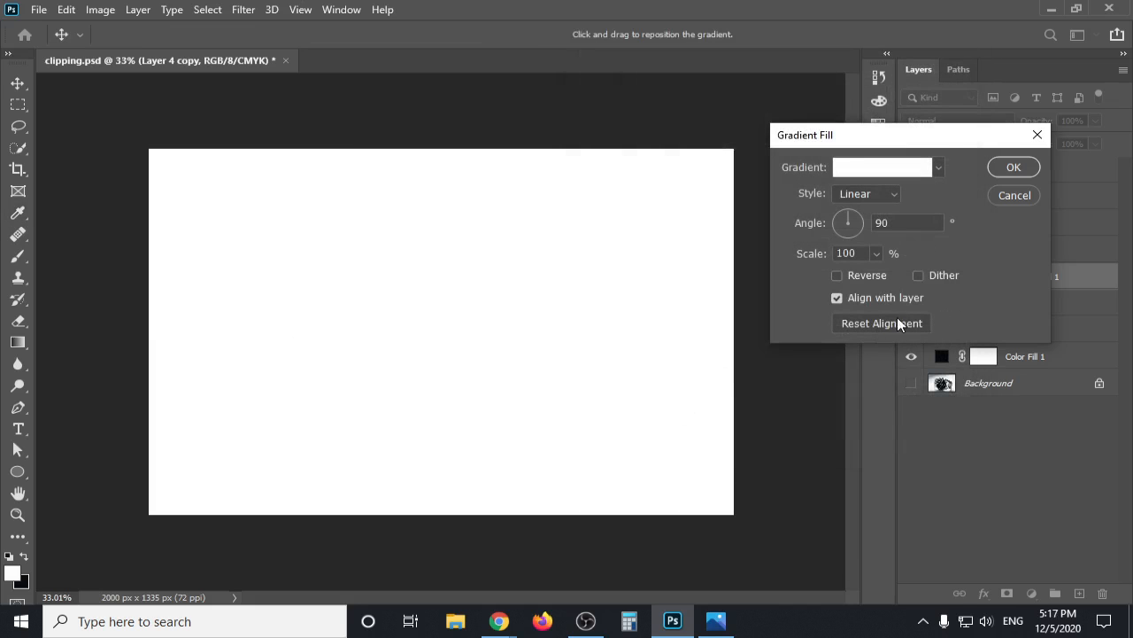
left_click(888, 166)
left_click(595, 320)
type("0")
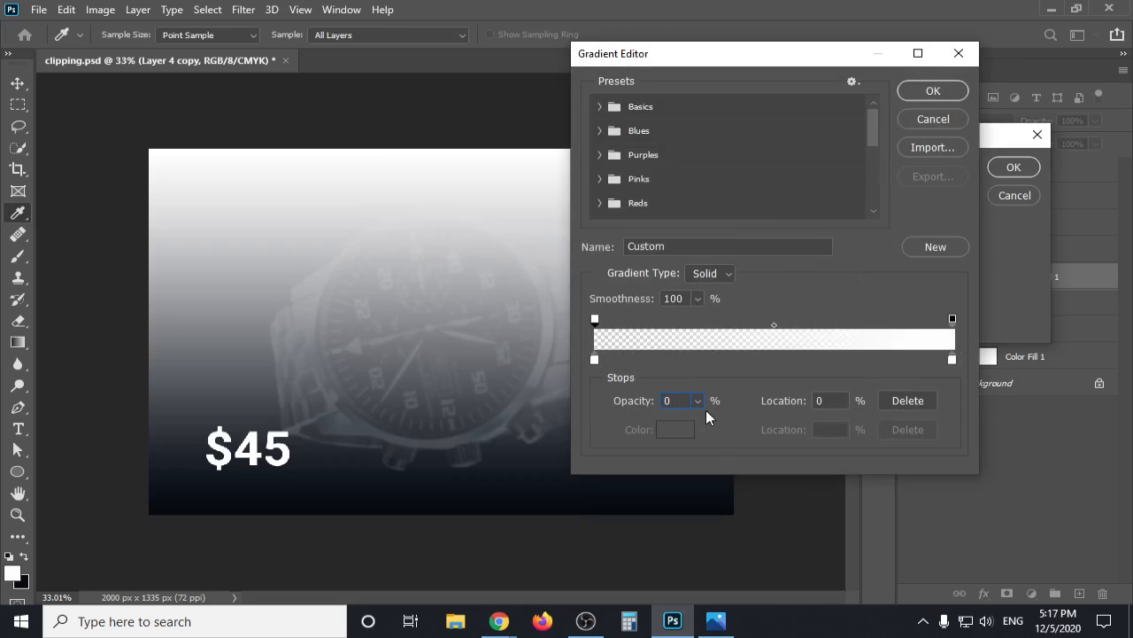
double_click(953, 359)
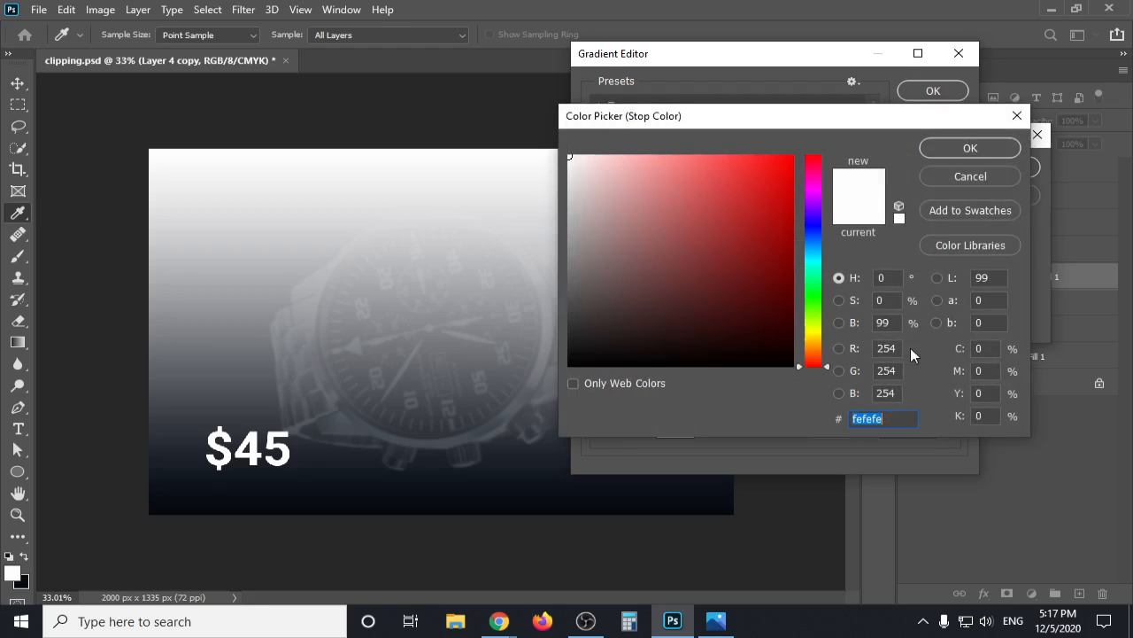
left_click(814, 235)
left_click_drag(759, 317, 768, 347)
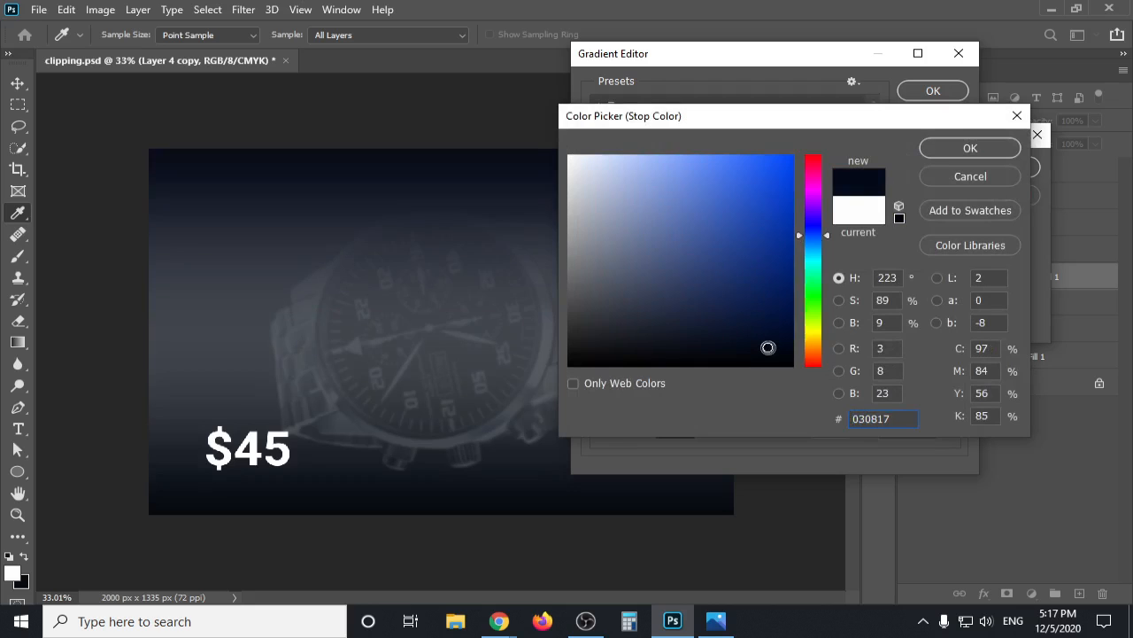
left_click(965, 178)
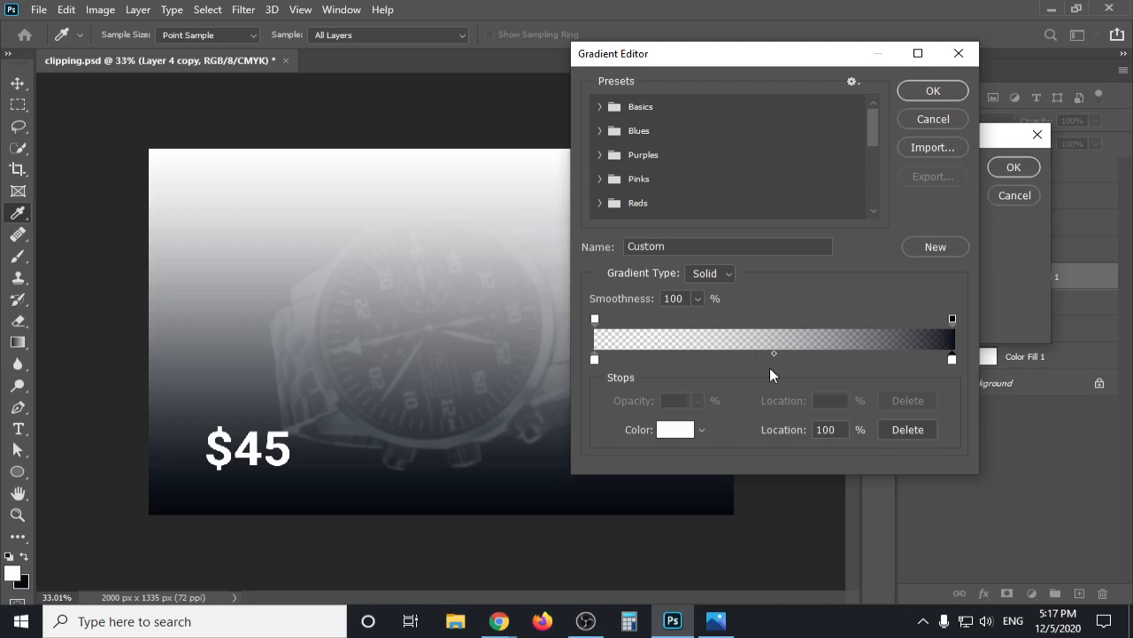
Move the gradient's end colour stop to location 24% and its 100% opacity stop to around the middle of the gradient.
left_click_drag(773, 353, 739, 351)
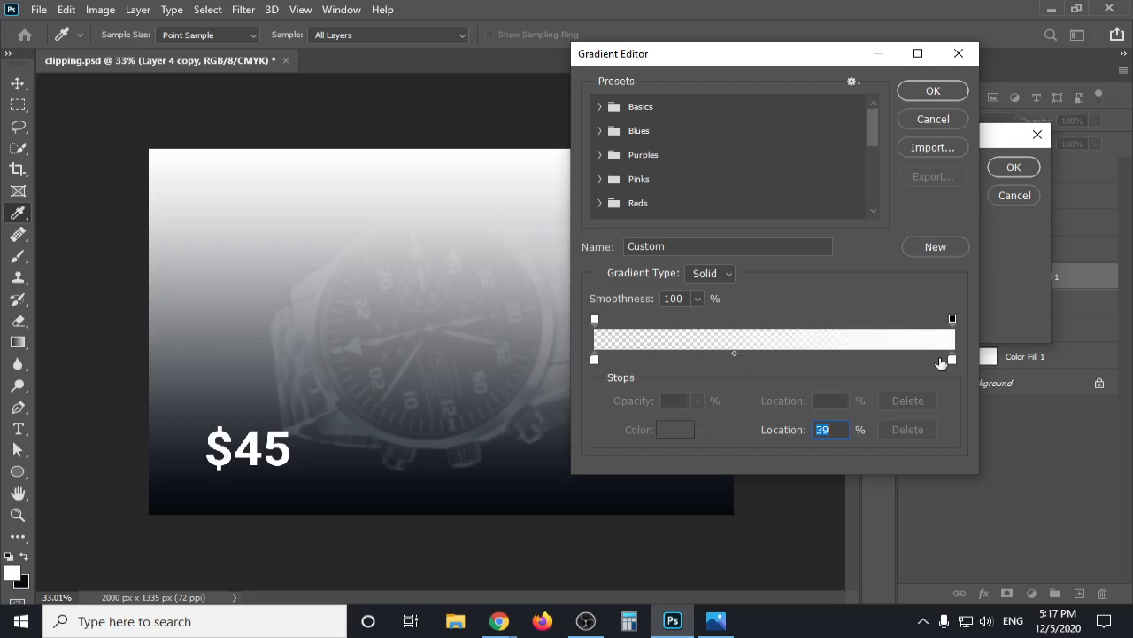
left_click(897, 360)
left_click_drag(897, 361, 791, 361)
left_click_drag(954, 317, 784, 319)
left_click_drag(790, 360, 667, 365)
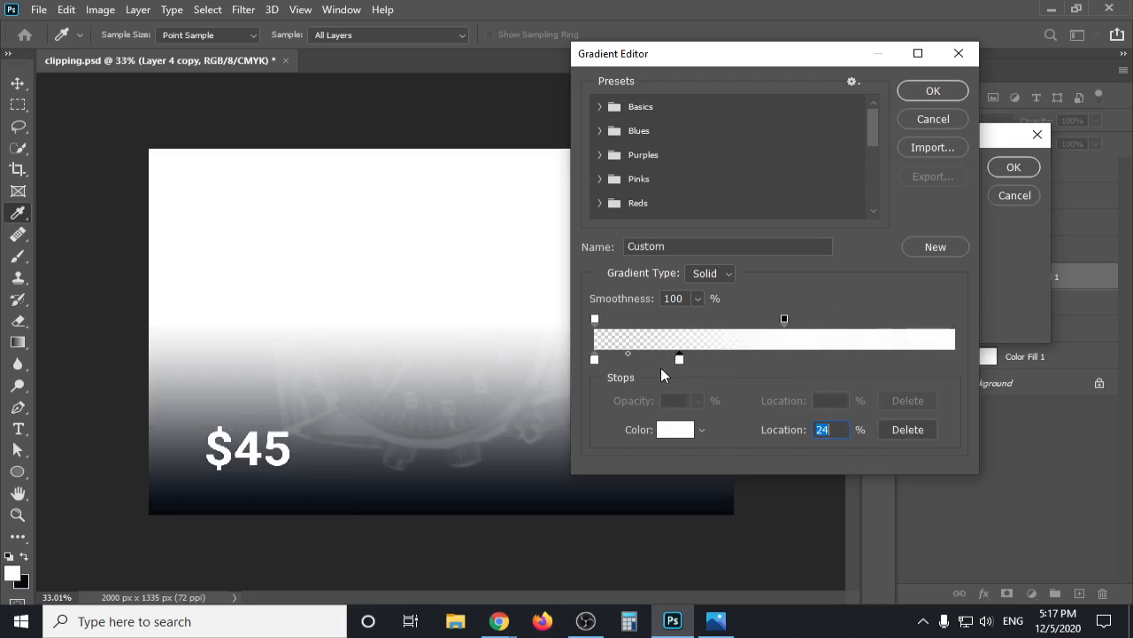
Change the gradient's start colour stop to near-black 0d0b0b.
left_click(594, 360)
left_click(594, 320)
left_click(593, 358)
double_click(593, 361)
left_click(577, 359)
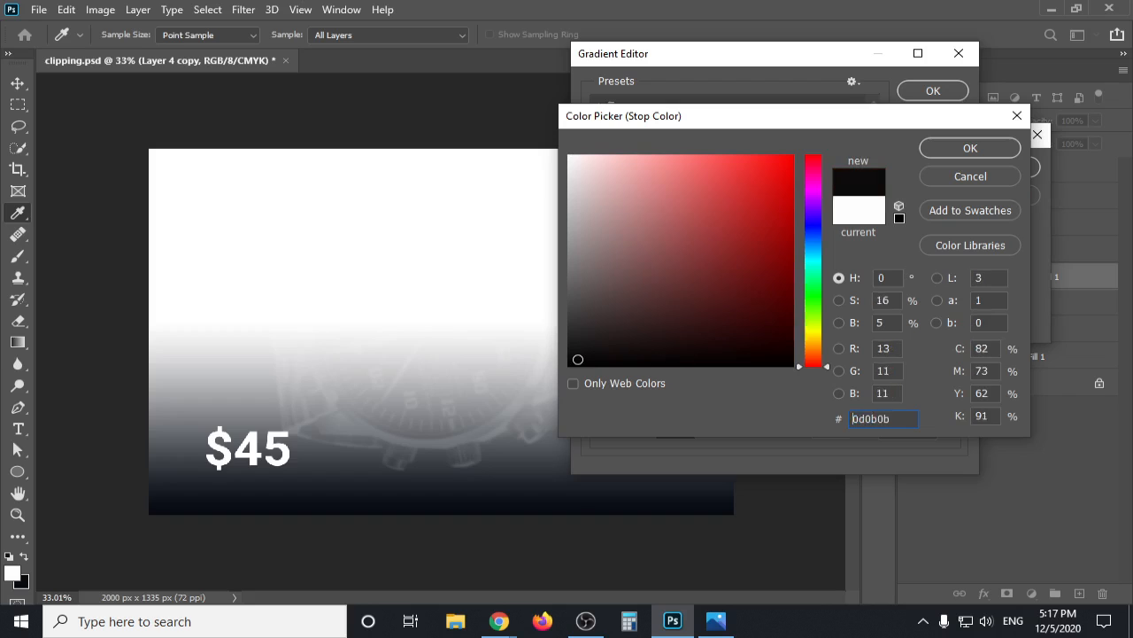
left_click(969, 148)
left_click(680, 358)
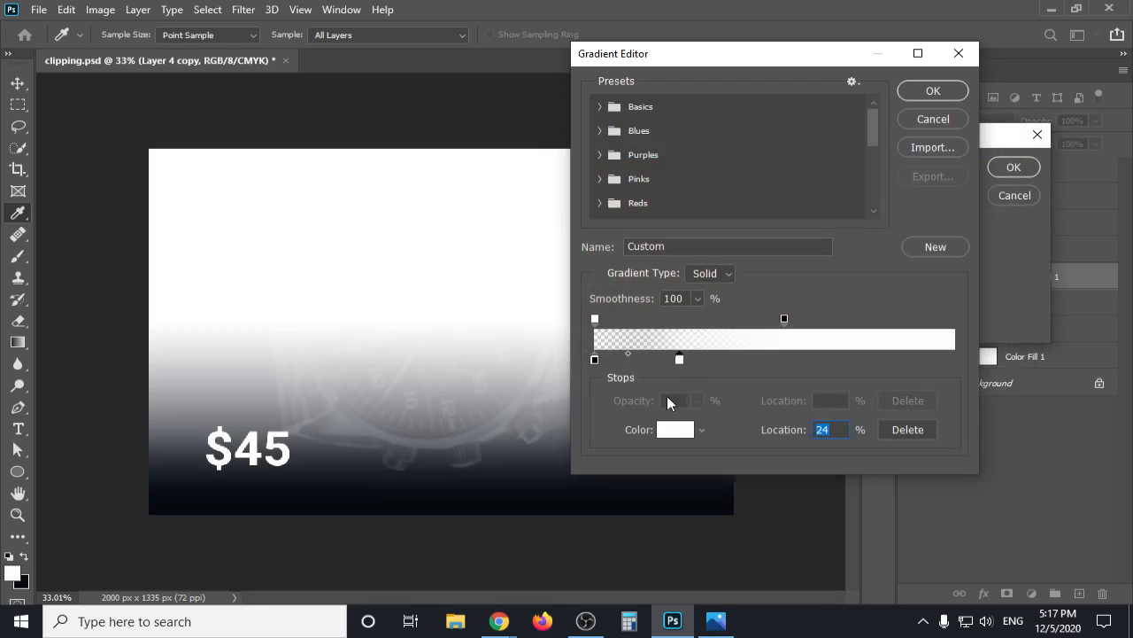
double_click(680, 359)
left_click_drag(673, 316, 618, 298)
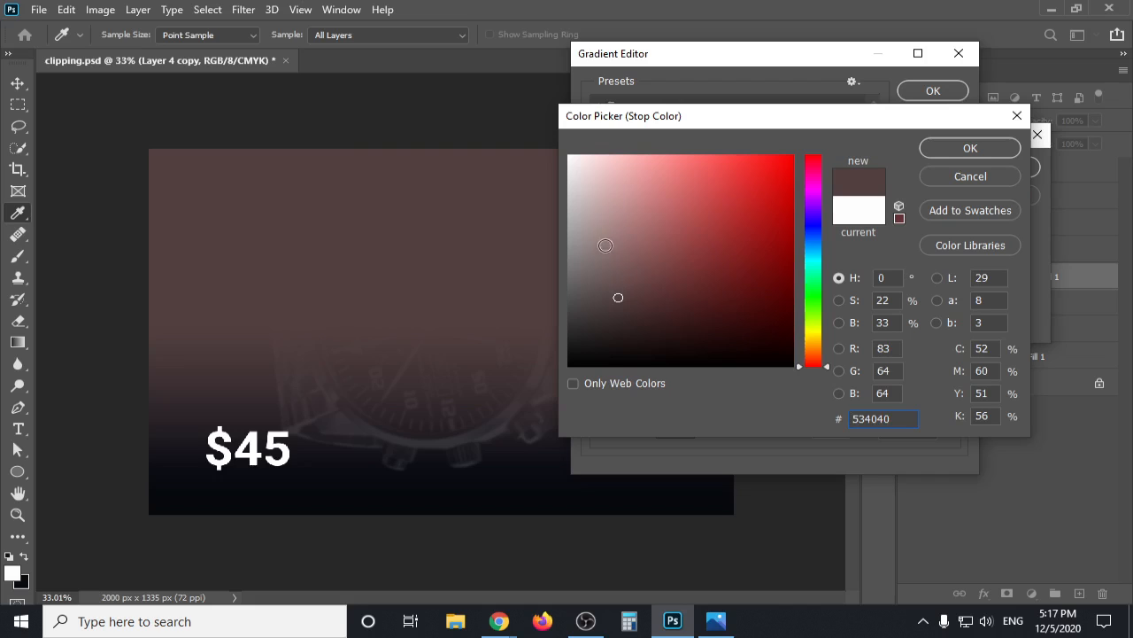
left_click_drag(608, 247, 569, 225)
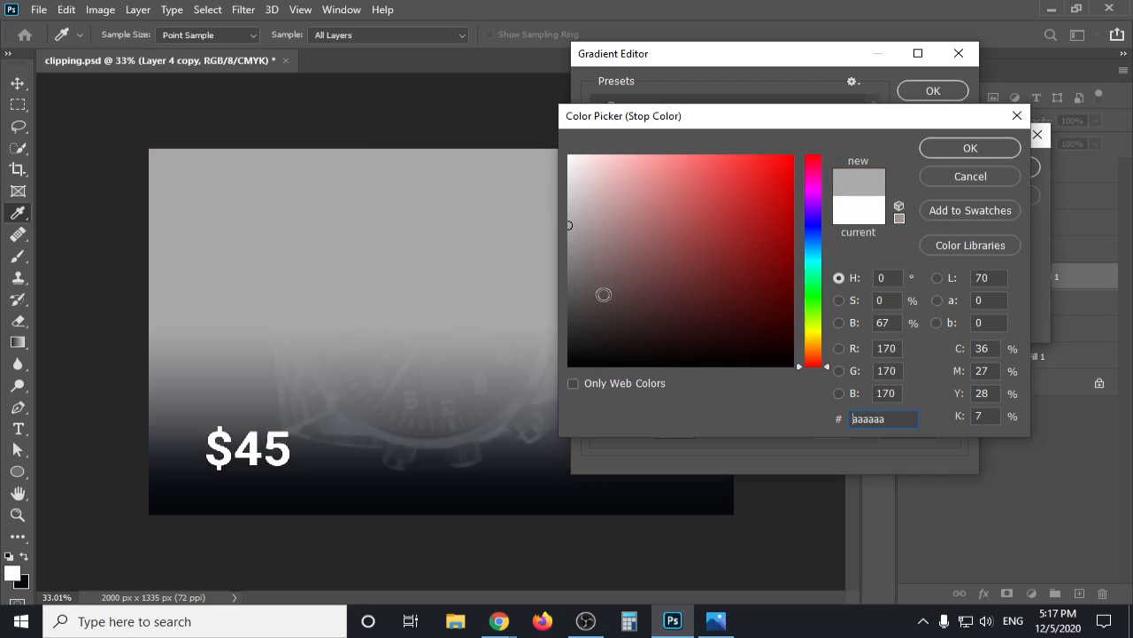
left_click(988, 176)
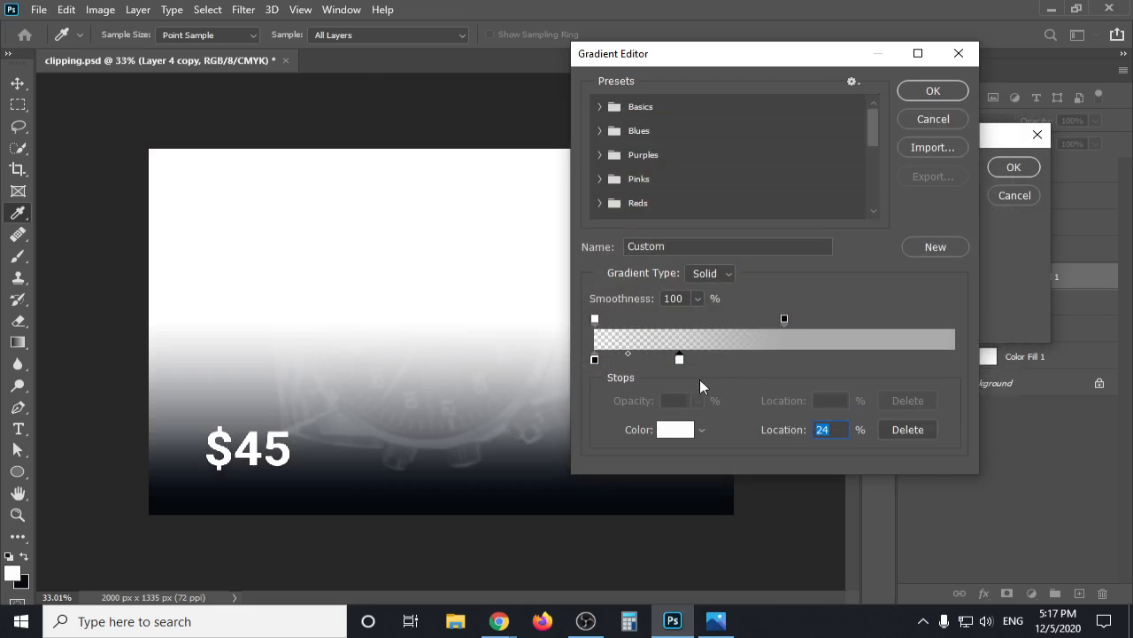
Move the 100% opacity stop to location 24%, try opacities of 8% and 10%, and set it to 0%.
left_click_drag(782, 319, 682, 322)
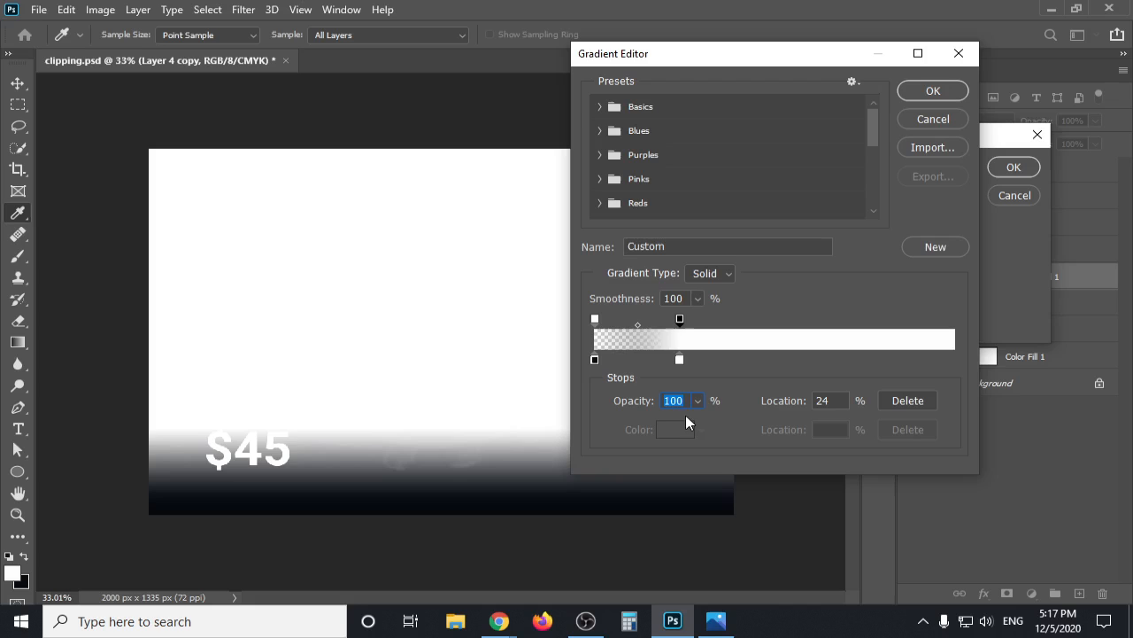
type("0")
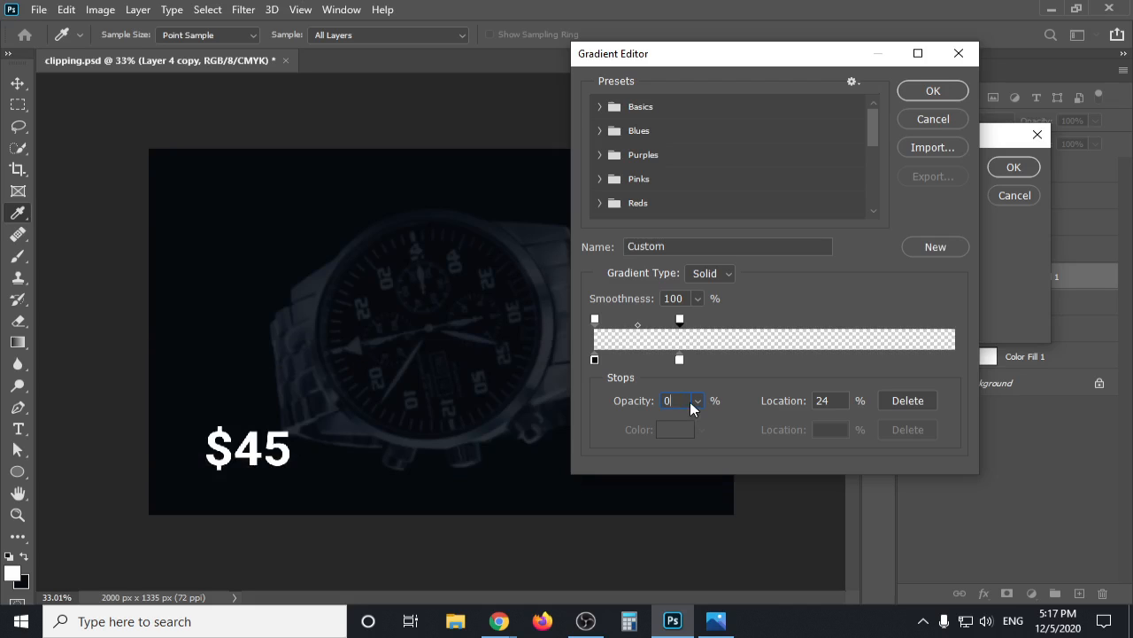
type("8")
key("Return")
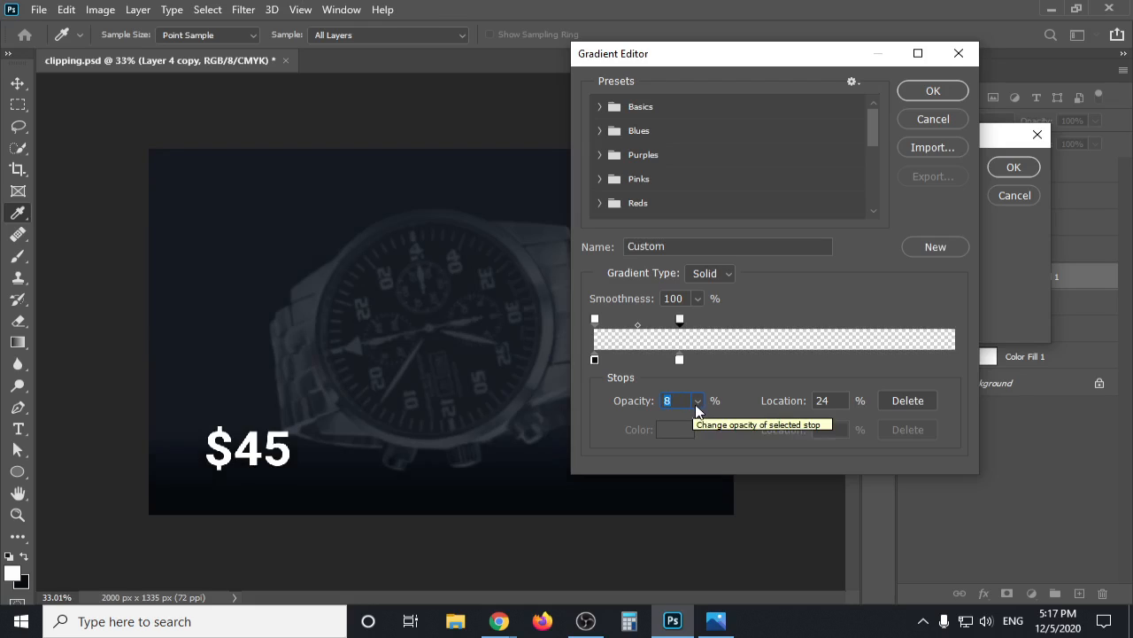
type("6")
key("Return")
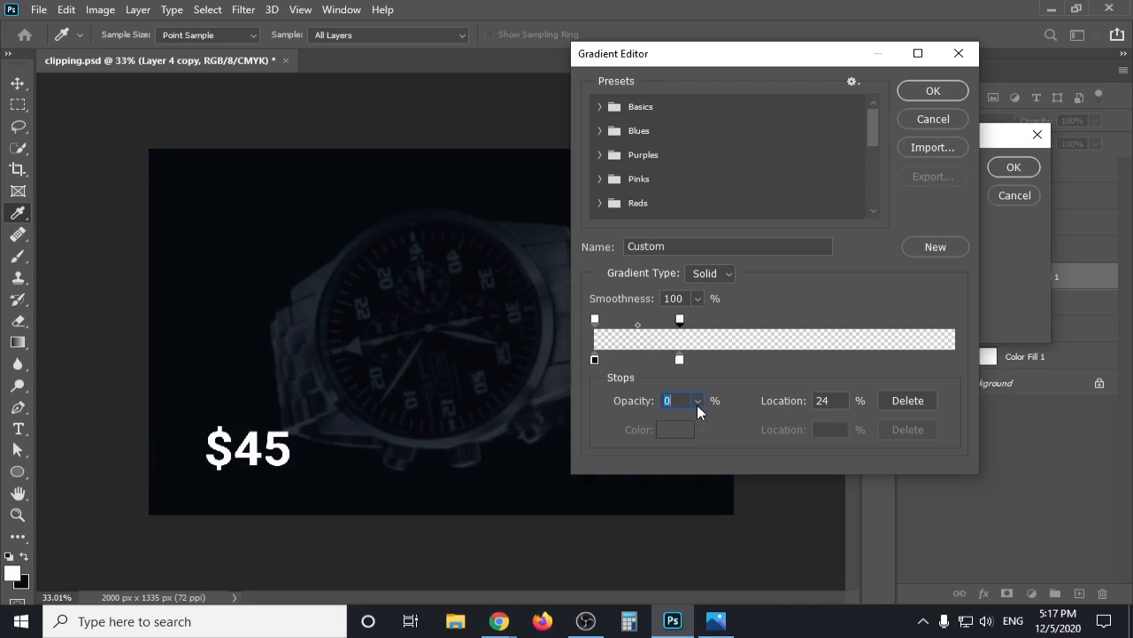
type("1")
key("Return")
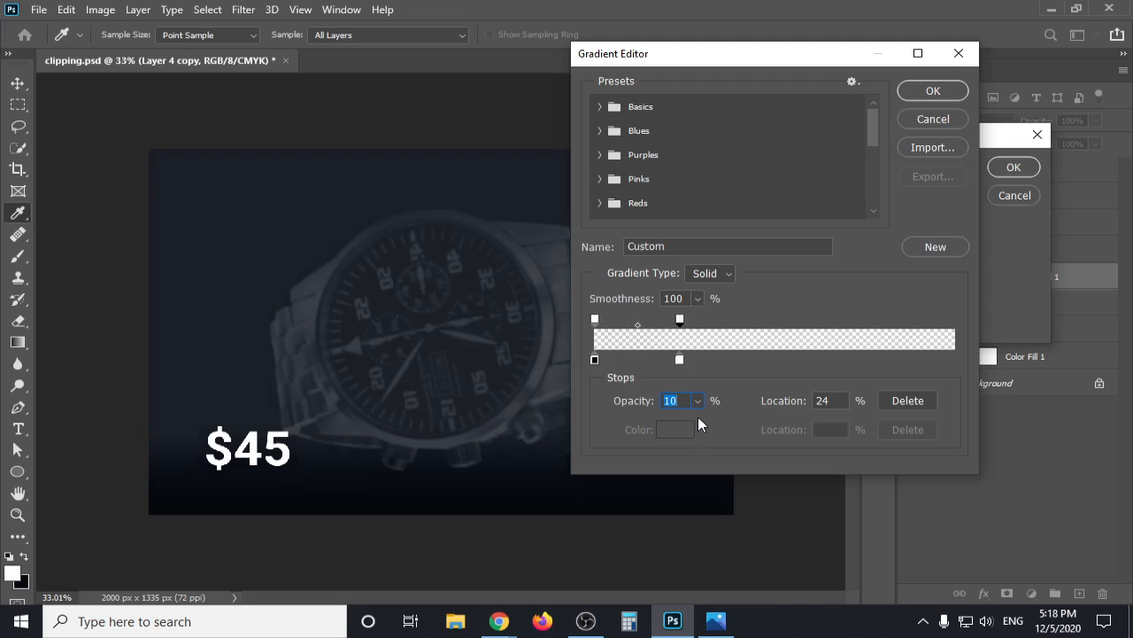
type("0")
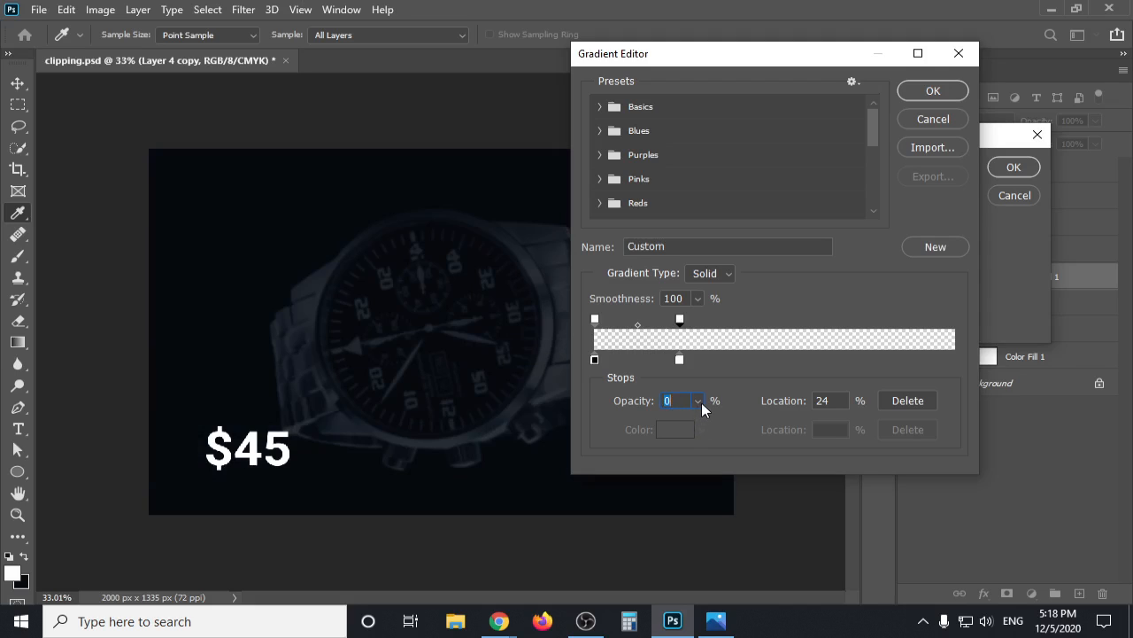
Change the gradient's colour stop at location 24% to 01060f, sampled from the dark canvas background.
double_click(679, 363)
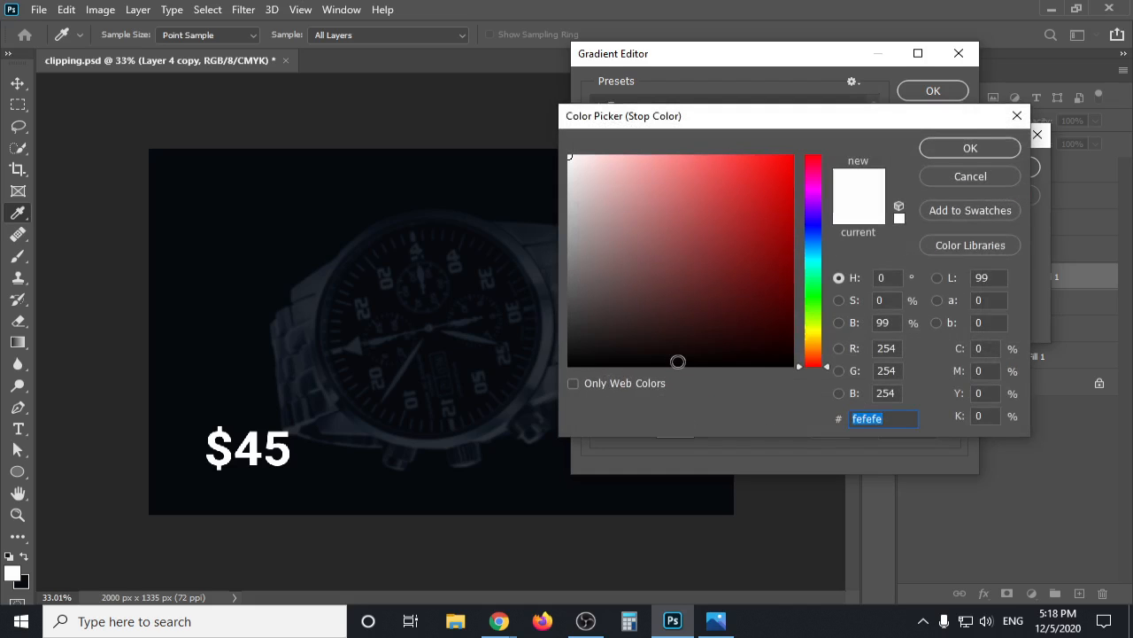
left_click(813, 230)
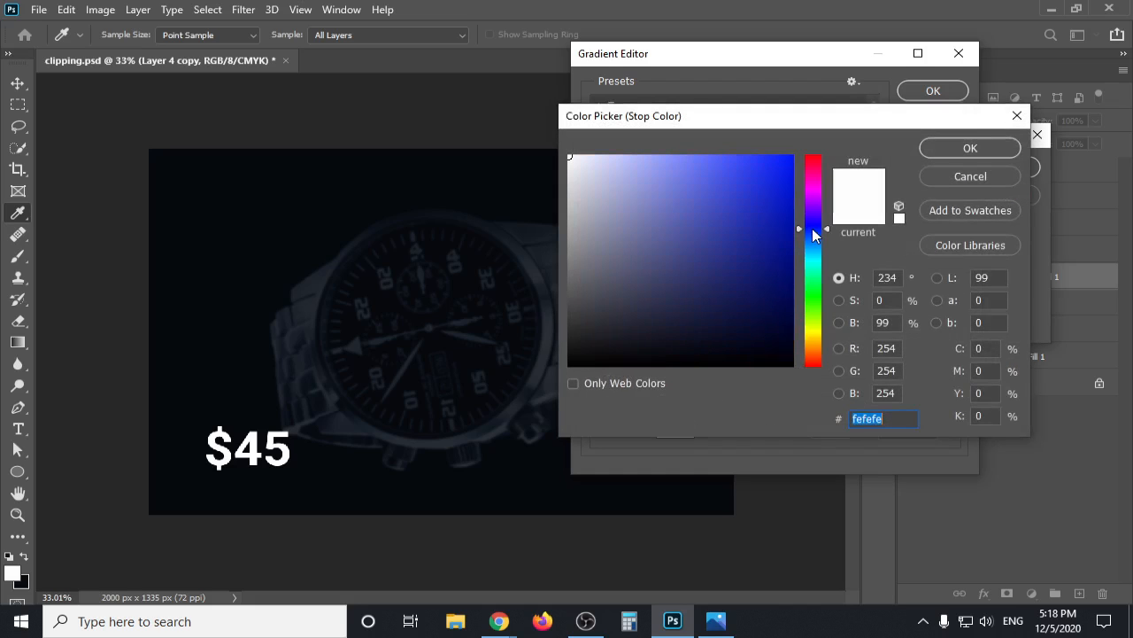
left_click(499, 479)
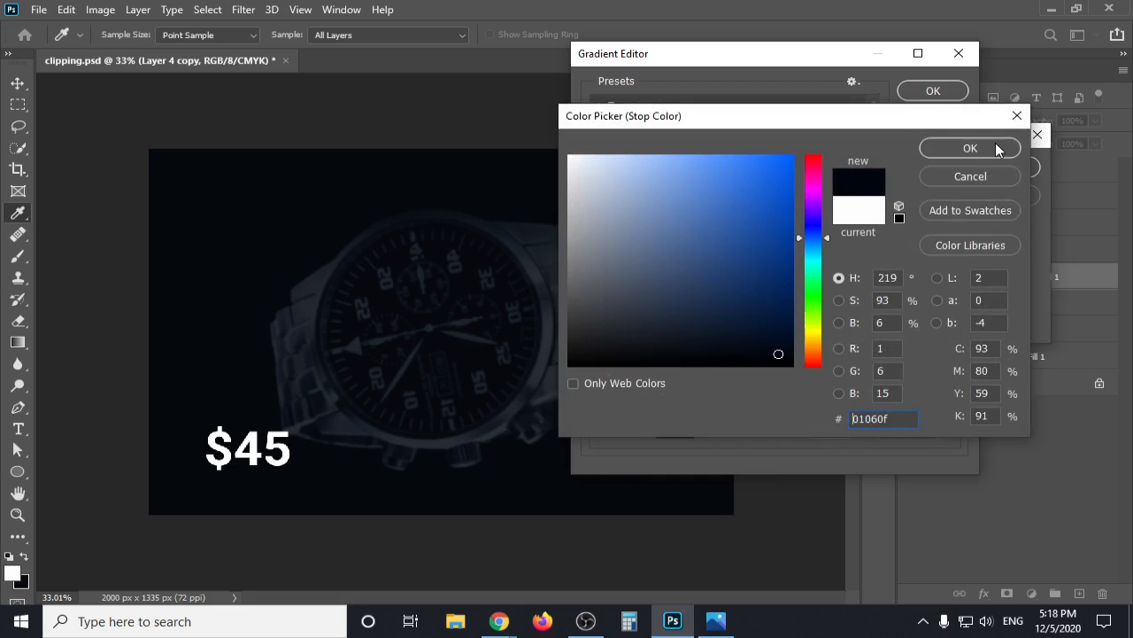
left_click(992, 149)
Raise the opacity of the gradient's opacity stop at location 24% to 42%.
left_click(679, 320)
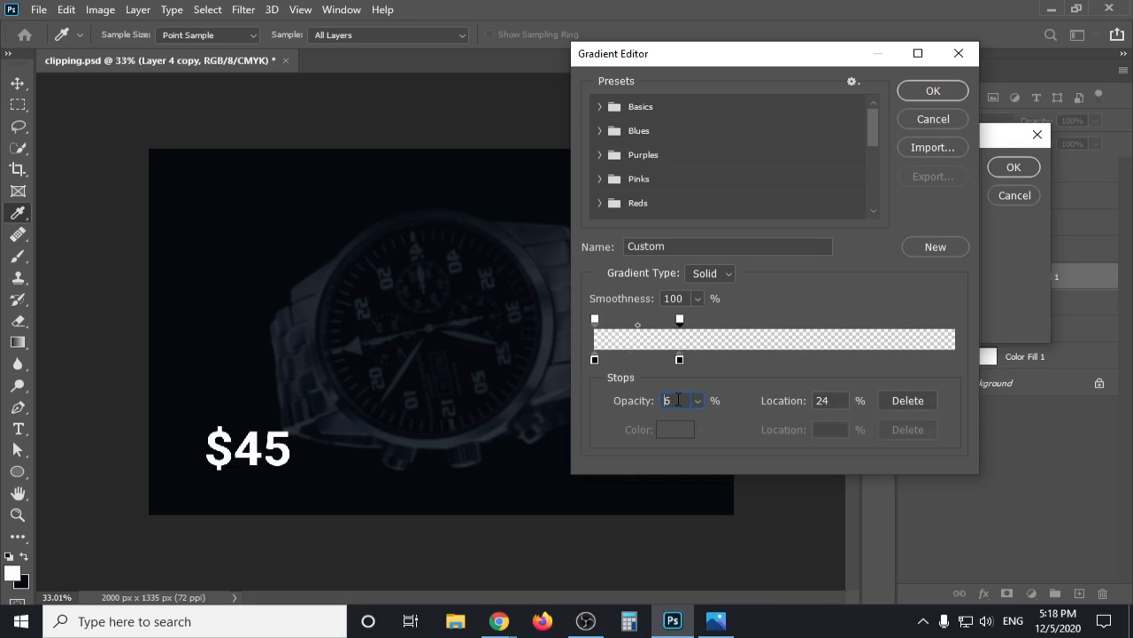
scroll(678, 400, "up", 15)
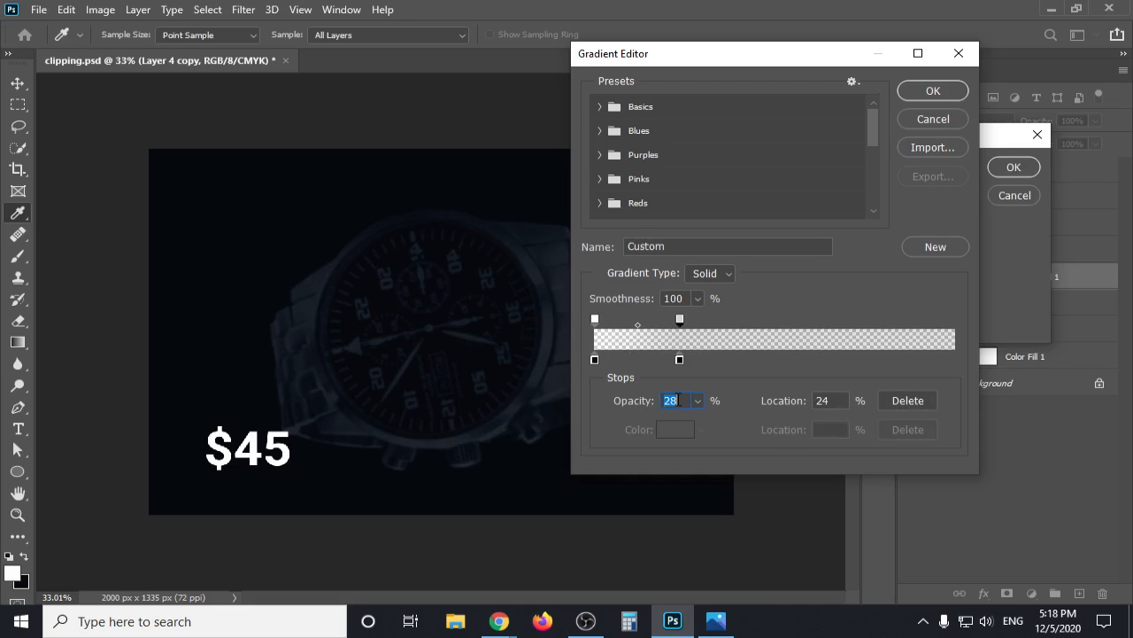
scroll(676, 401, "up", 13)
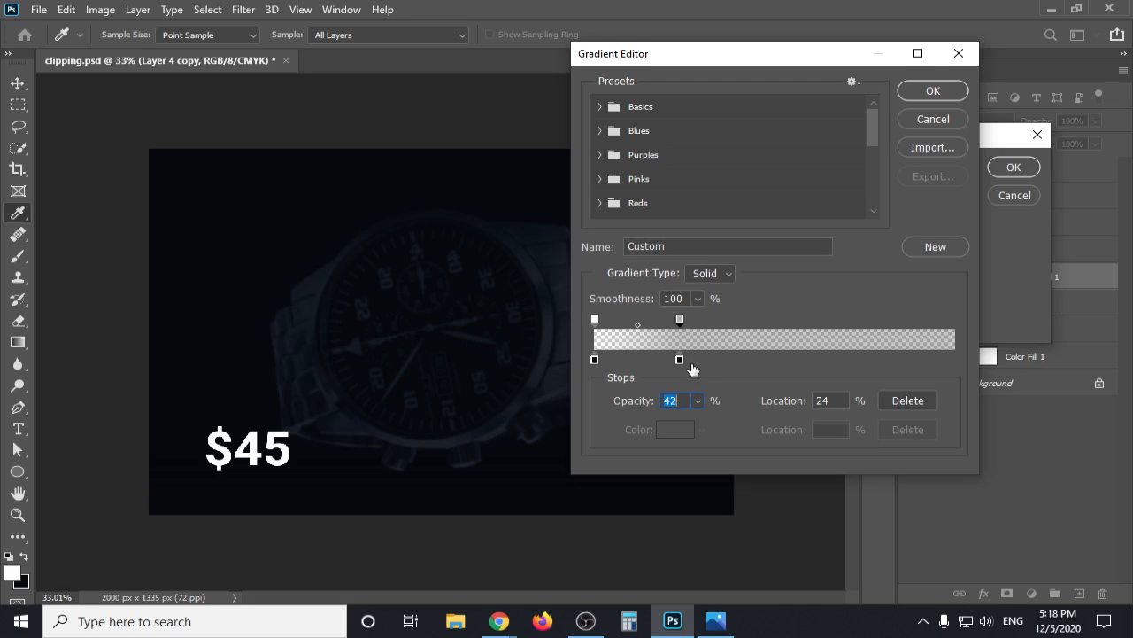
Move the gradient's 01060f colour stop and its 42% opacity stop to location 100%, and set the opacity midpoint to 92%.
left_click(679, 360)
left_click_drag(688, 361, 965, 365)
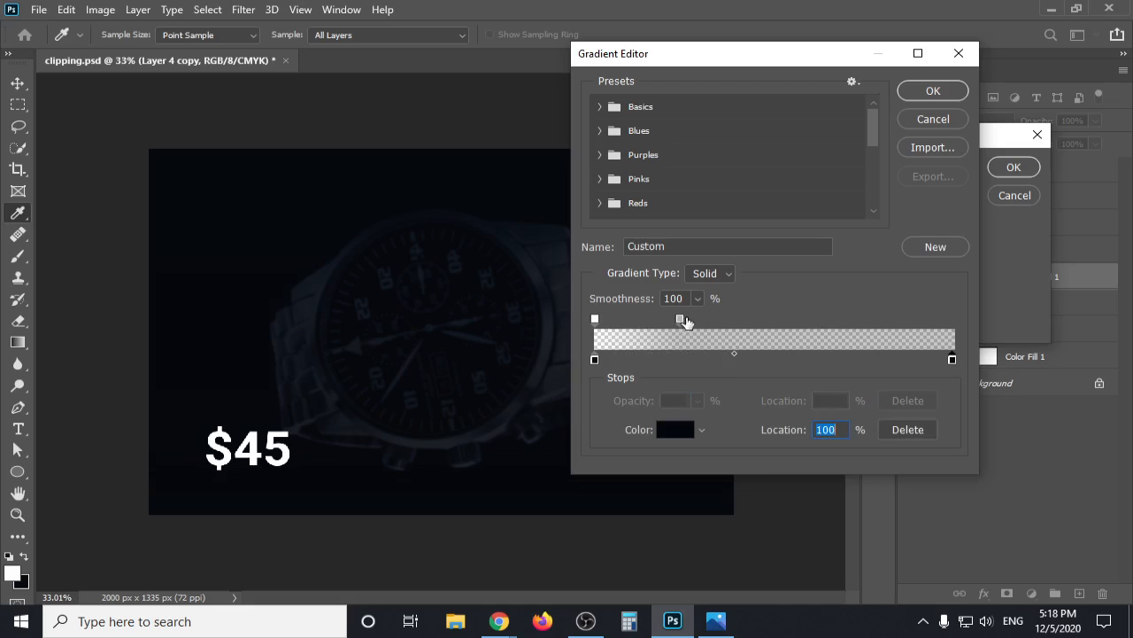
left_click_drag(679, 319, 937, 313)
left_click(958, 319)
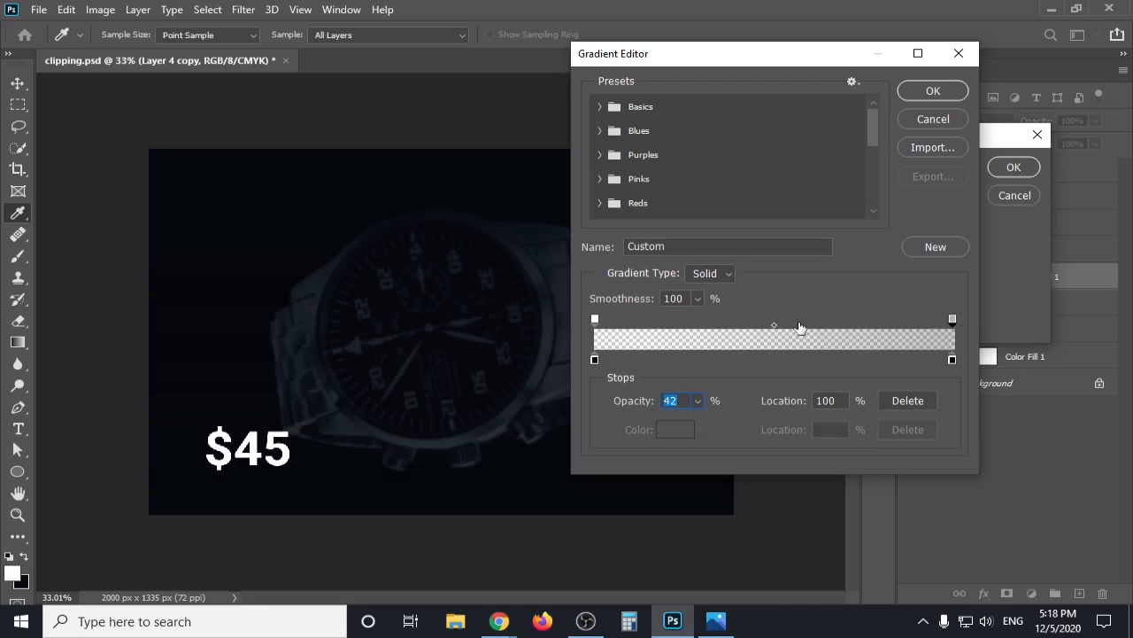
left_click_drag(776, 326, 925, 330)
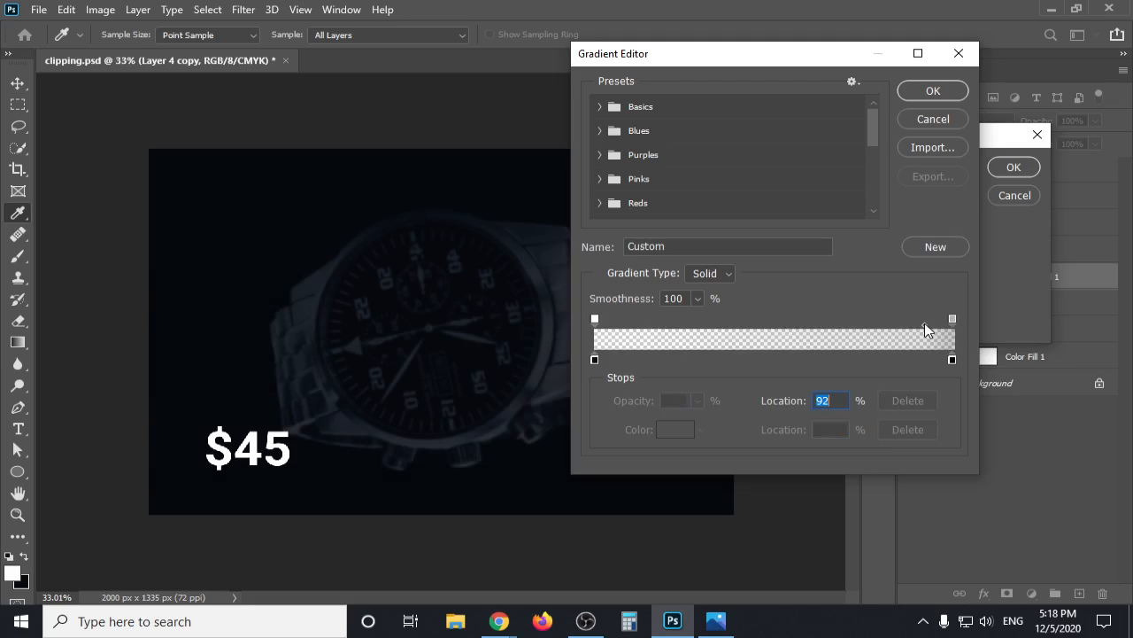
Move the gradient's start colour stop to location 82%, and try the colours ffffff, 6b6666 and 3a3737 without keeping them.
left_click_drag(597, 362, 891, 362)
double_click(890, 362)
type("ffffff")
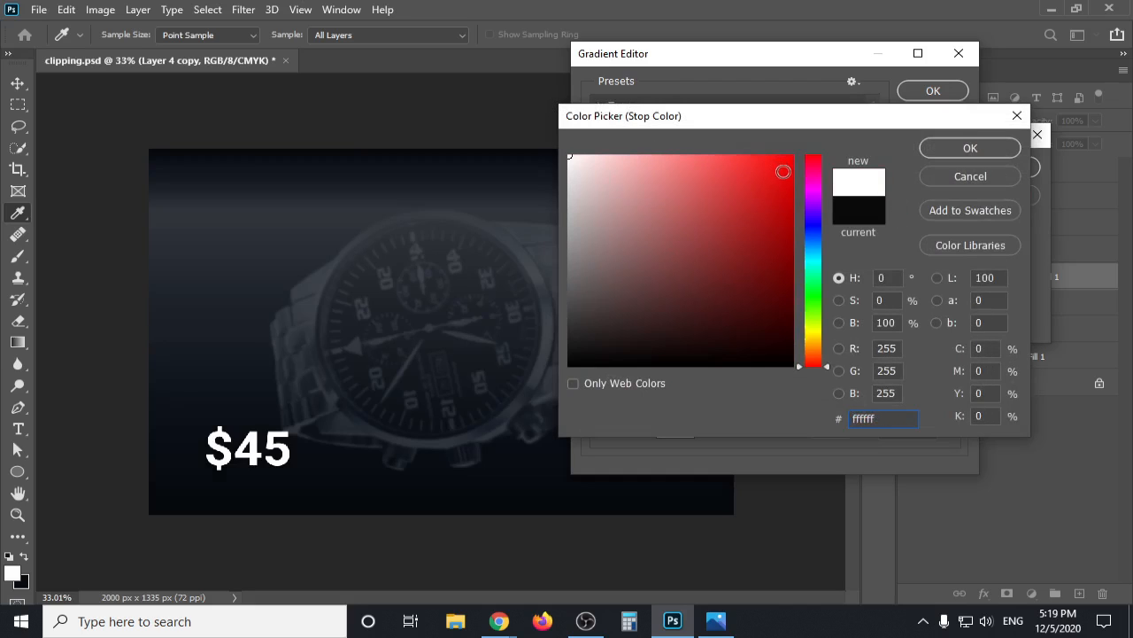
left_click(577, 280)
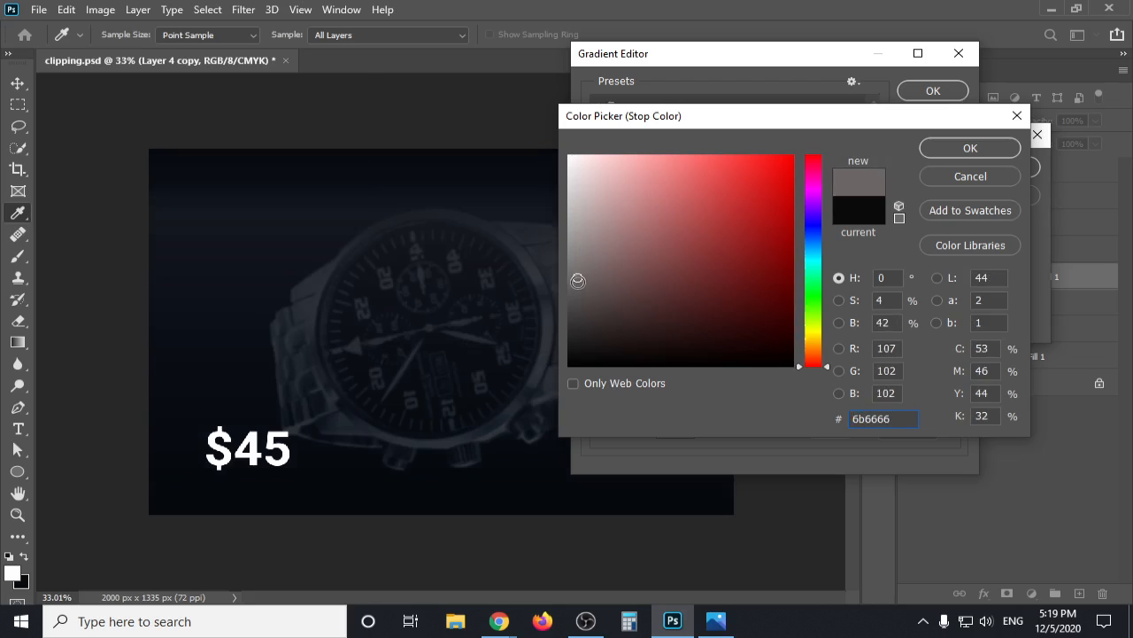
left_click_drag(577, 280, 580, 317)
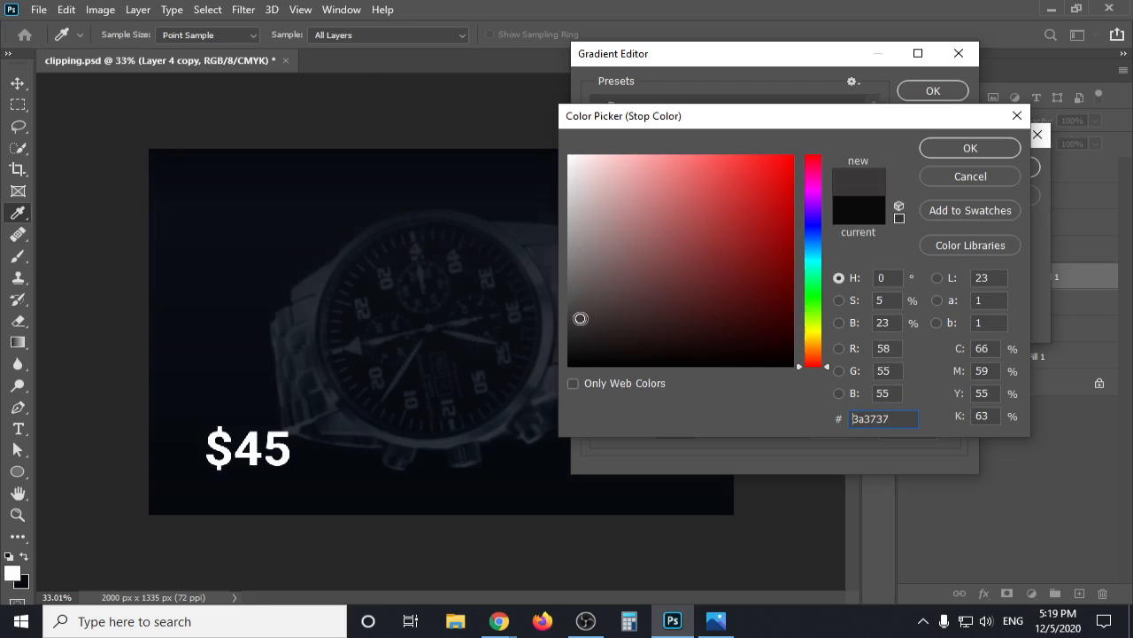
left_click(959, 182)
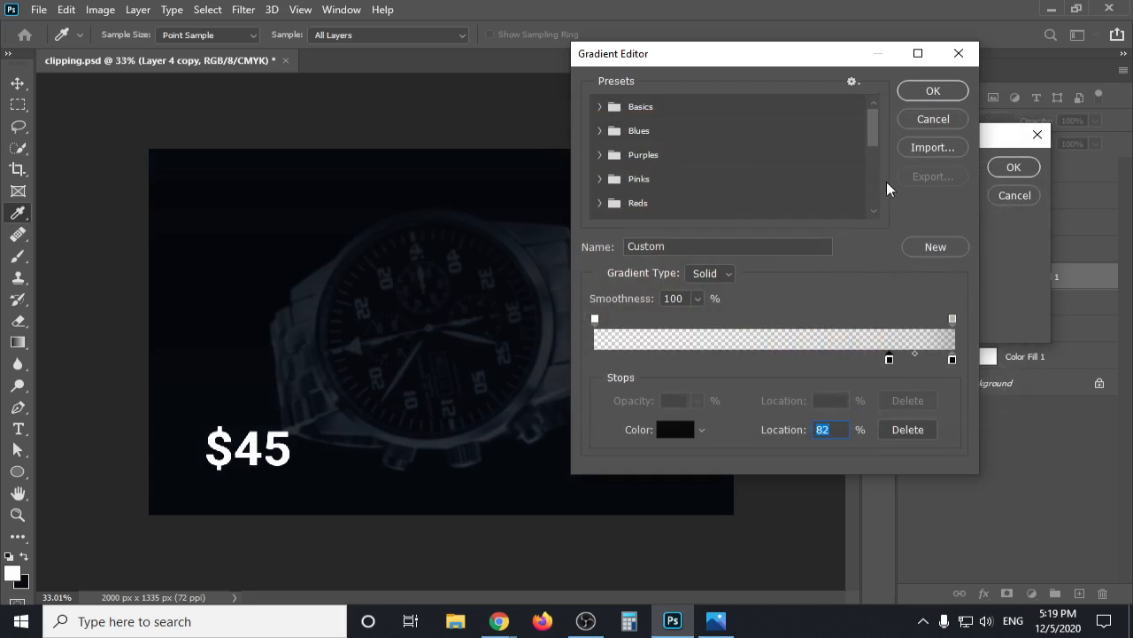
Accept the edited gradient, try the Reverse and Align with layer options, and leave both enabled.
left_click(929, 91)
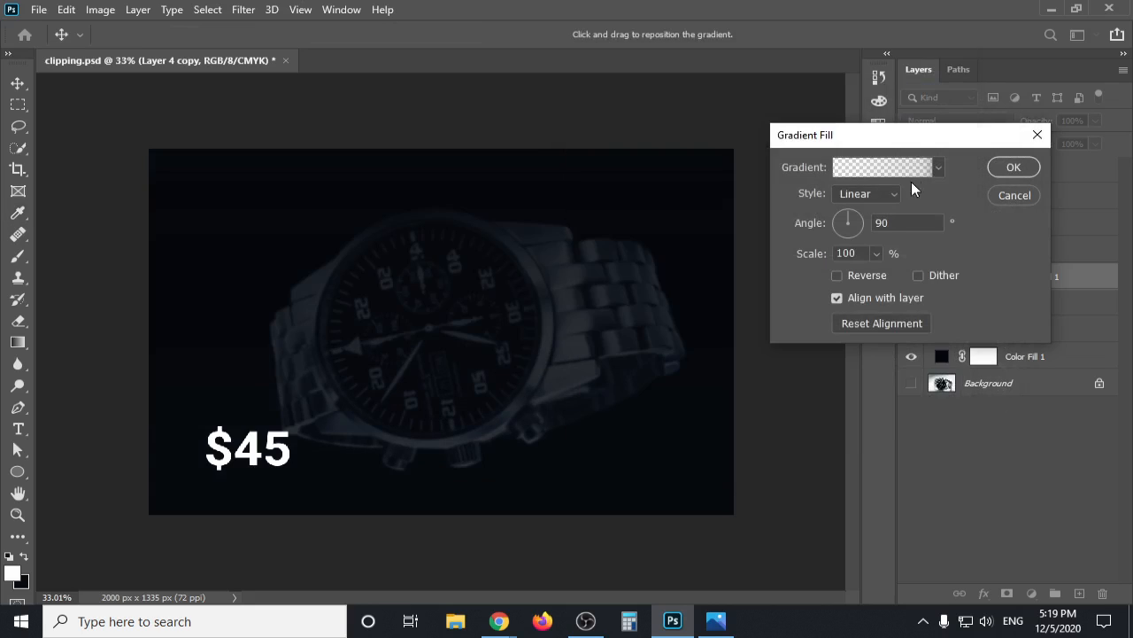
left_click(837, 276)
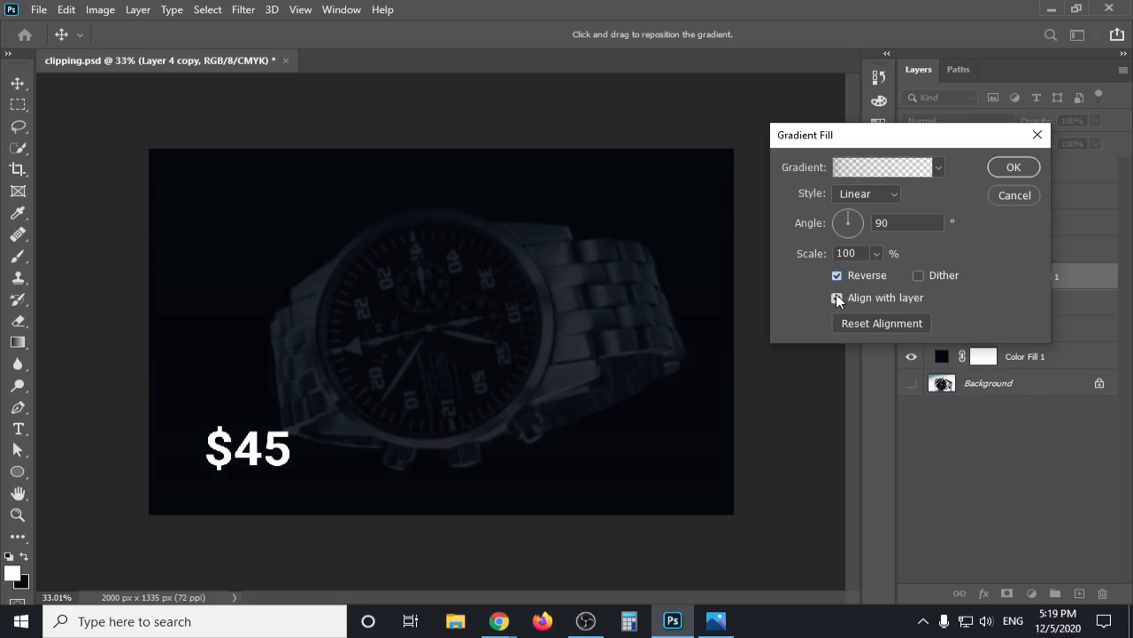
left_click(836, 298)
left_click(837, 276)
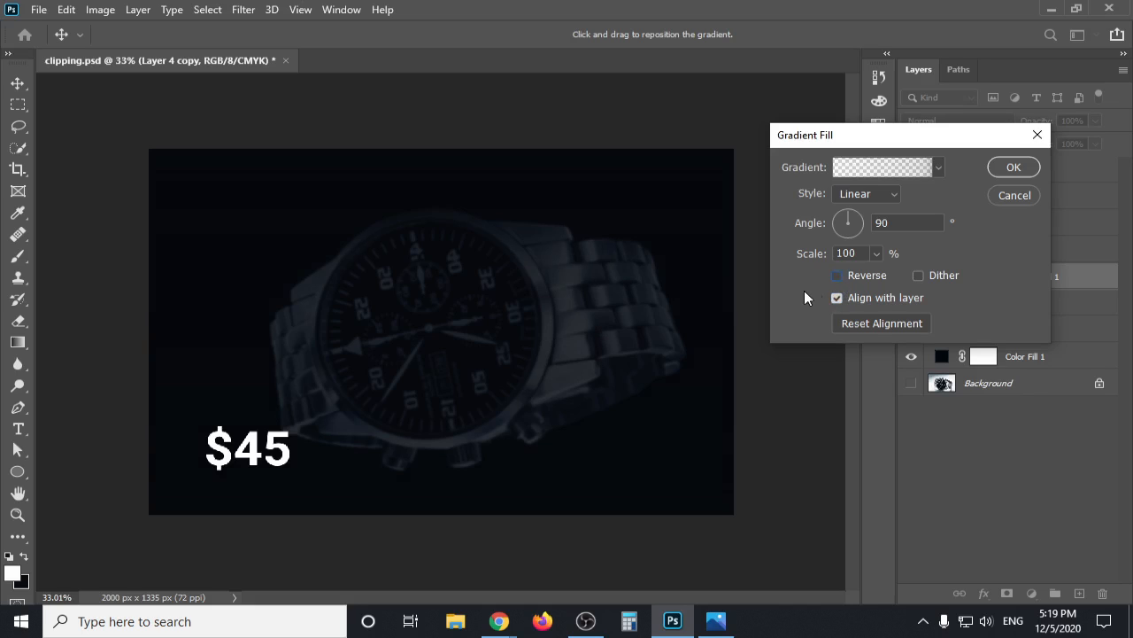
left_click(837, 277)
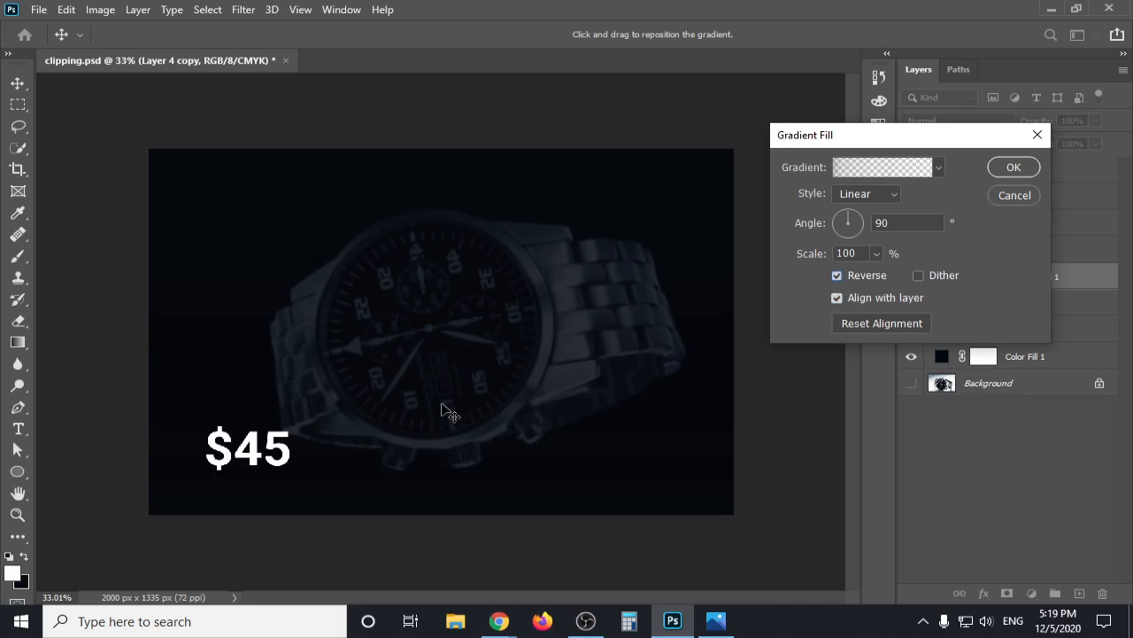
Reopen the gradient for editing and set its end opacity stop to 100%.
left_click(911, 170)
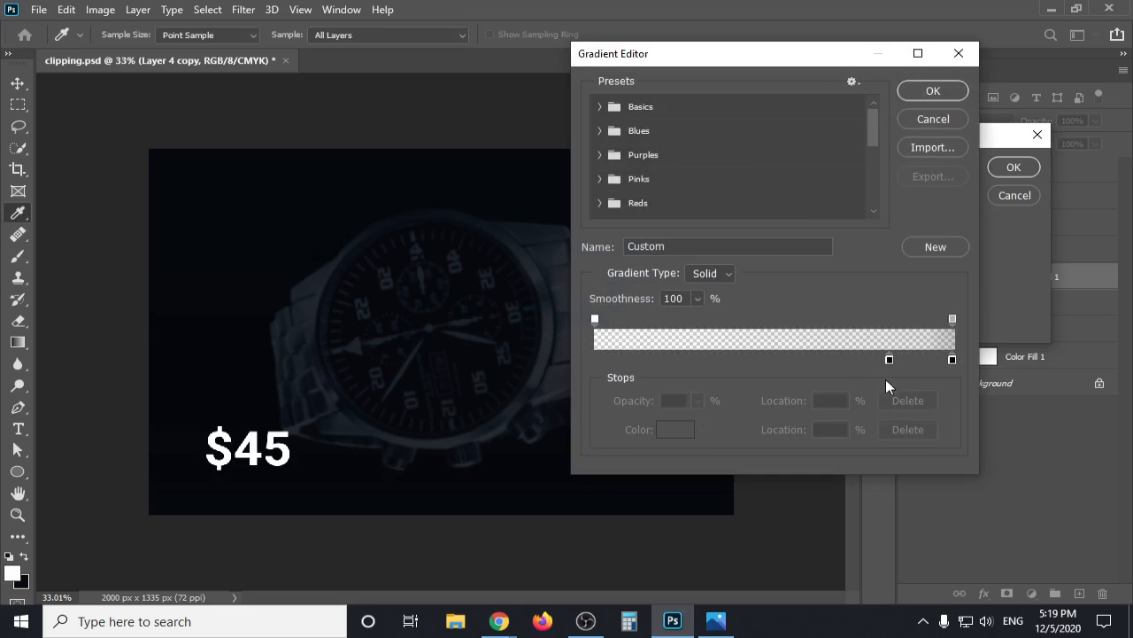
left_click(952, 319)
type("50")
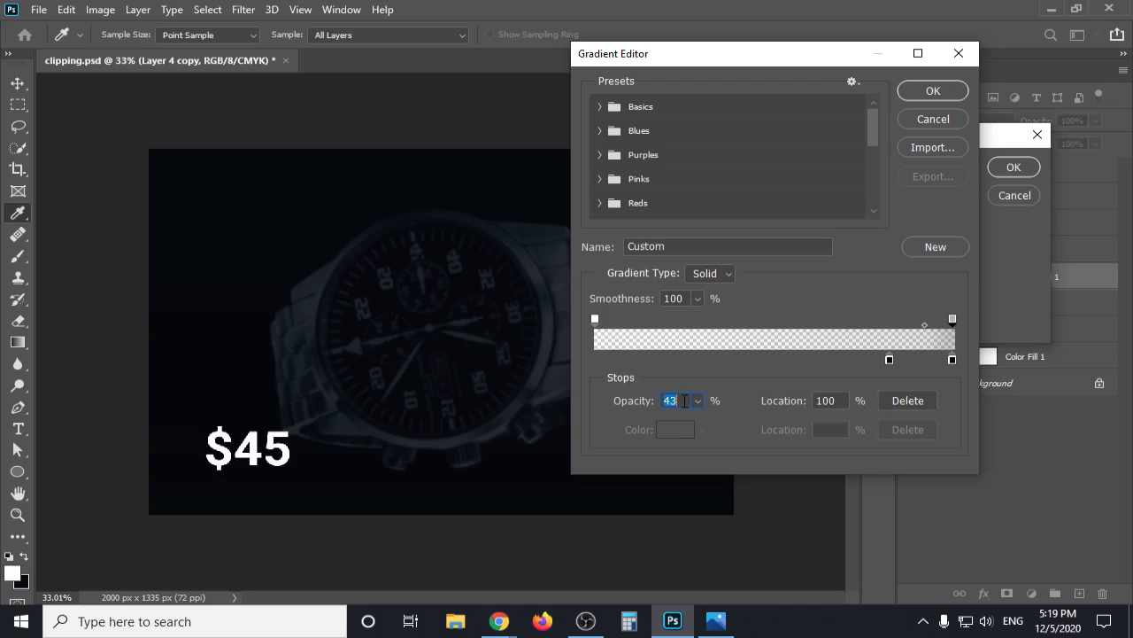
key("Up")
key("Up")
key("Up")
key("Up")
key("Up")
key("Up")
key("Up")
key("Up")
key("Up")
key("Up")
key("Up")
key("Up")
key("Up")
key("Up")
key("Up")
key("Up")
key("Up")
key("Up")
key("Up")
key("Up")
key("Up")
key("Up")
key("Up")
key("Up")
key("Up")
key("Up")
key("Up")
key("Up")
key("Up")
key("Up")
key("Up")
key("Up")
key("Up")
key("Up")
key("Up")
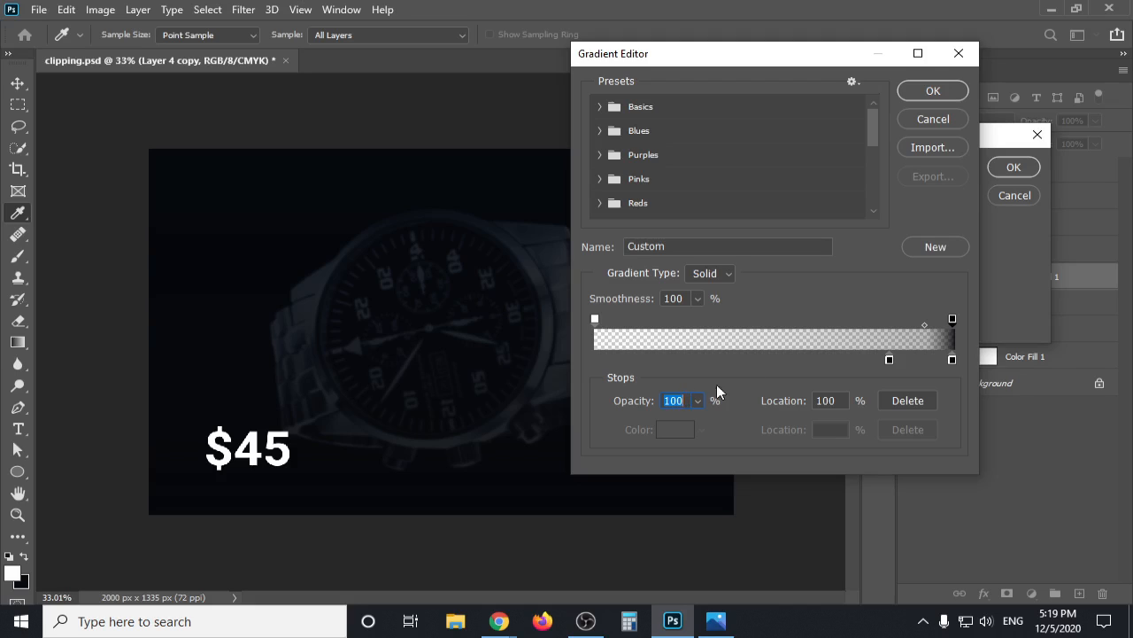
Move the gradient's colour stops to locations 0% and 32%, and its 100% opacity stop to about location 59%.
left_click_drag(889, 359, 557, 364)
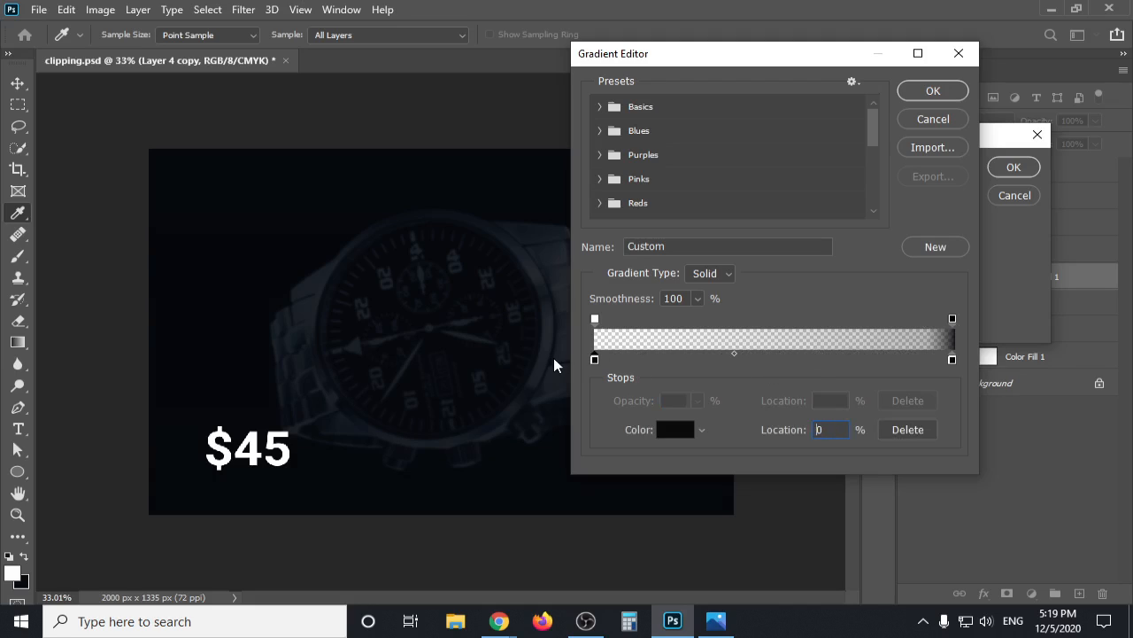
left_click_drag(736, 354, 669, 354)
left_click_drag(952, 359, 863, 362)
left_click(951, 320)
left_click_drag(943, 321, 806, 319)
left_click_drag(862, 360, 712, 362)
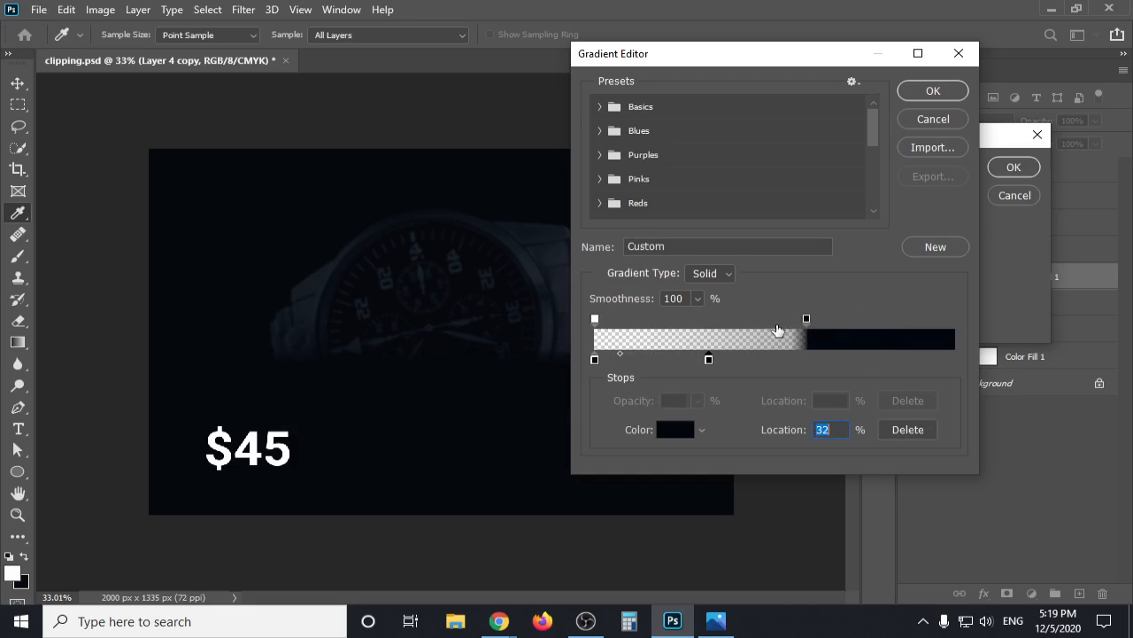
Lower the opacity of the gradient's opacity stop at location 59% to 93%.
mouse_move(805, 319)
left_mouse_down()
mouse_move(779, 319)
mouse_move(805, 321)
left_mouse_up()
key("Down")
key("Down")
key("Down")
key("Down")
key("Down")
key("Down")
key("Down")
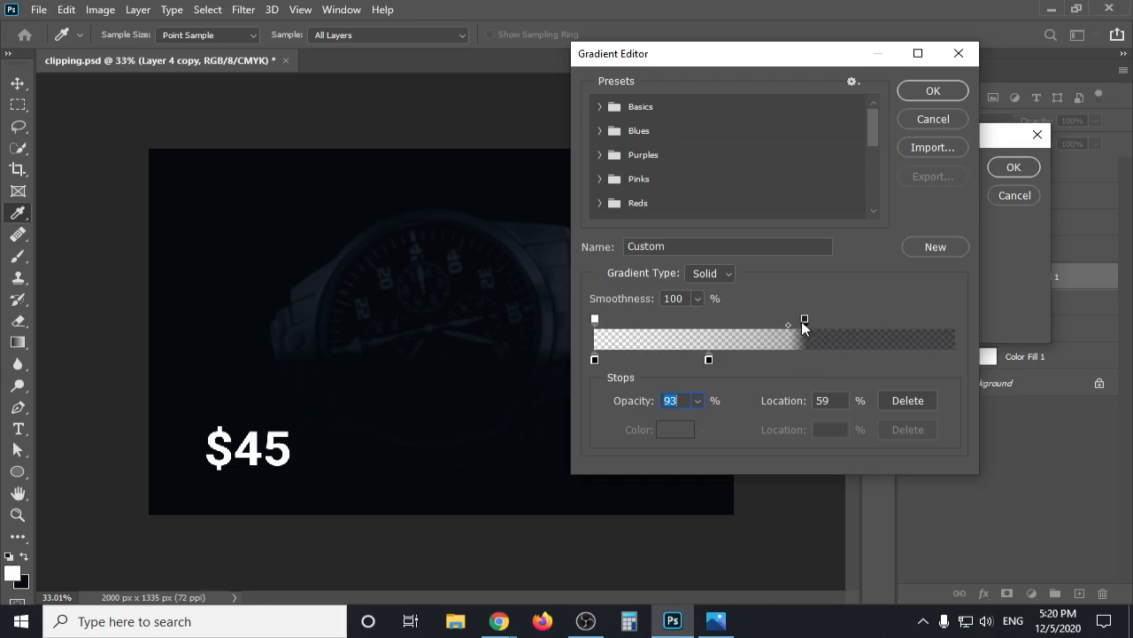
Move the 93% opacity stop to location 61%, place the end colour stop somewhat before it, and accept the gradient fill.
mouse_move(713, 361)
left_mouse_down()
mouse_move(748, 363)
mouse_move(708, 360)
left_mouse_up()
mouse_move(804, 320)
left_mouse_down()
mouse_move(753, 322)
mouse_move(794, 321)
left_mouse_up()
left_click_drag(696, 325, 762, 358)
left_click_drag(795, 319, 878, 319)
left_click_drag(759, 359, 786, 361)
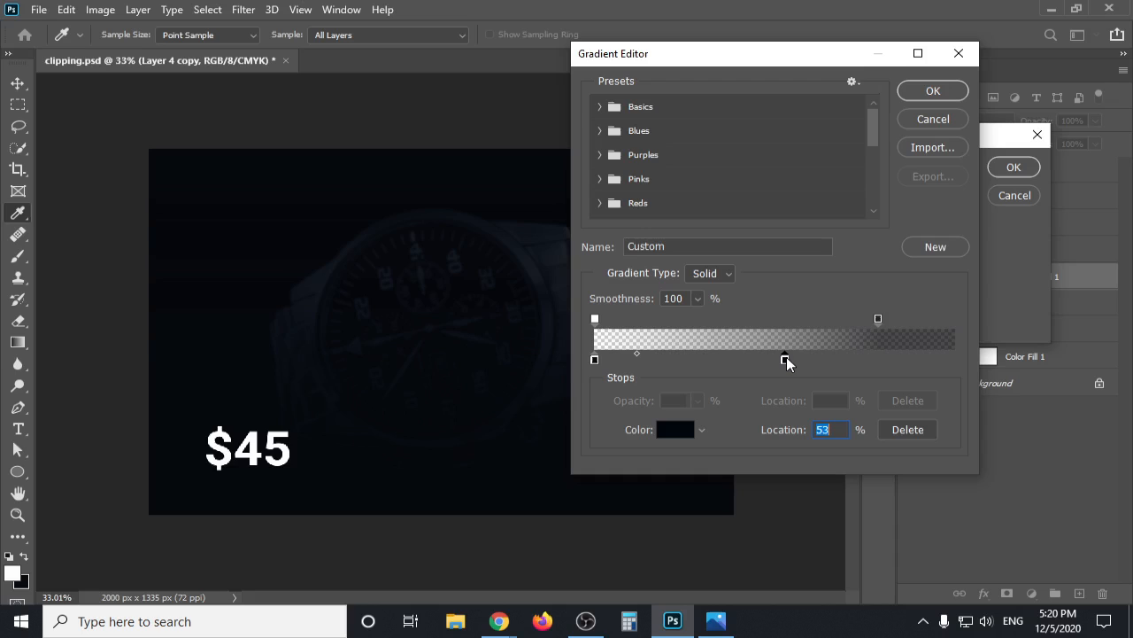
left_click_drag(877, 320, 851, 321)
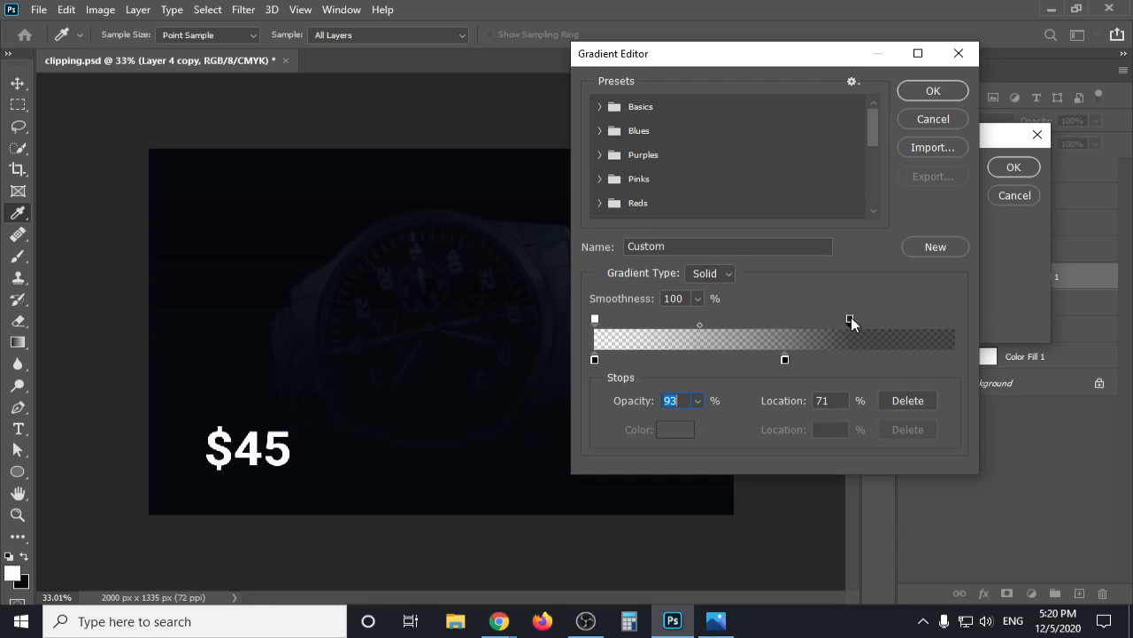
left_click_drag(784, 360, 781, 361)
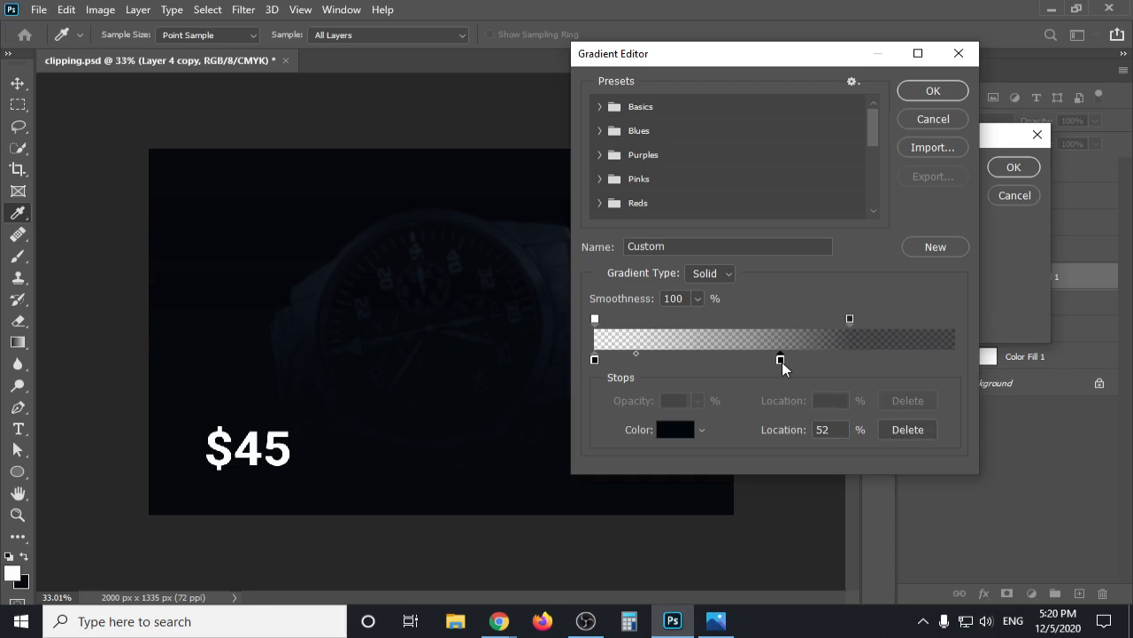
mouse_move(851, 320)
left_mouse_down()
mouse_move(868, 319)
mouse_move(828, 321)
mouse_move(840, 320)
left_mouse_up()
left_click_drag(773, 361, 738, 362)
left_click_drag(839, 321, 820, 322)
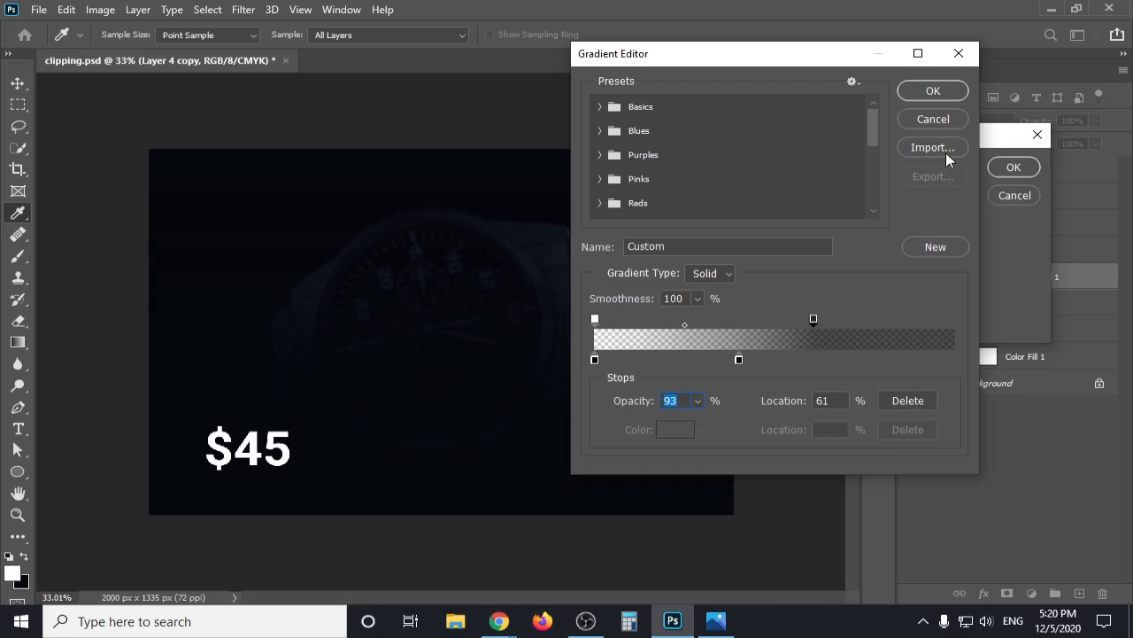
left_click(932, 92)
left_click(1007, 166)
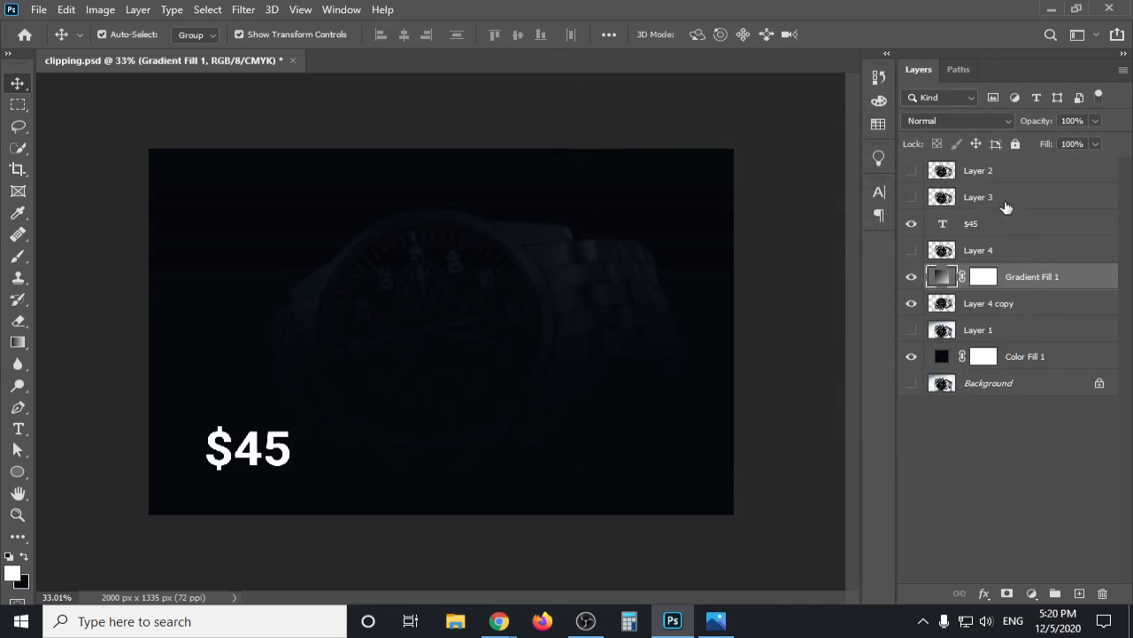
Set the opacity of Layer 4 copy to 36%.
left_click(986, 255)
left_click(1002, 305)
left_click(1096, 120)
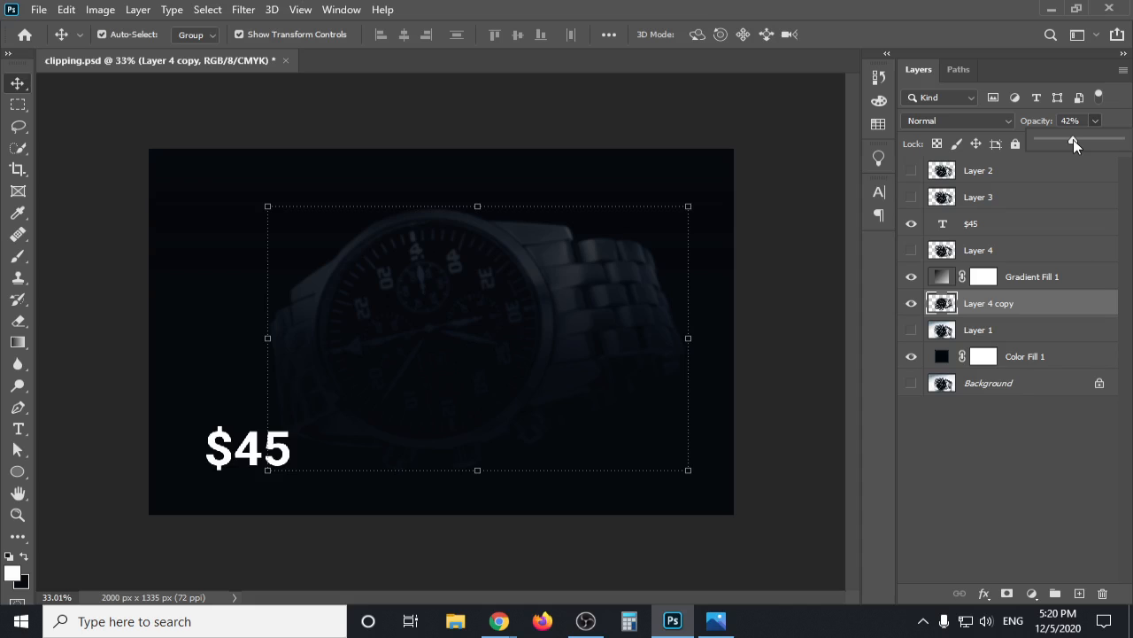
Try to reposition the Gradient Fill 1 layer and the watch reflection on Layer 4 copy on the canvas.
left_click_drag(417, 342, 463, 342)
left_click(626, 322, "shift")
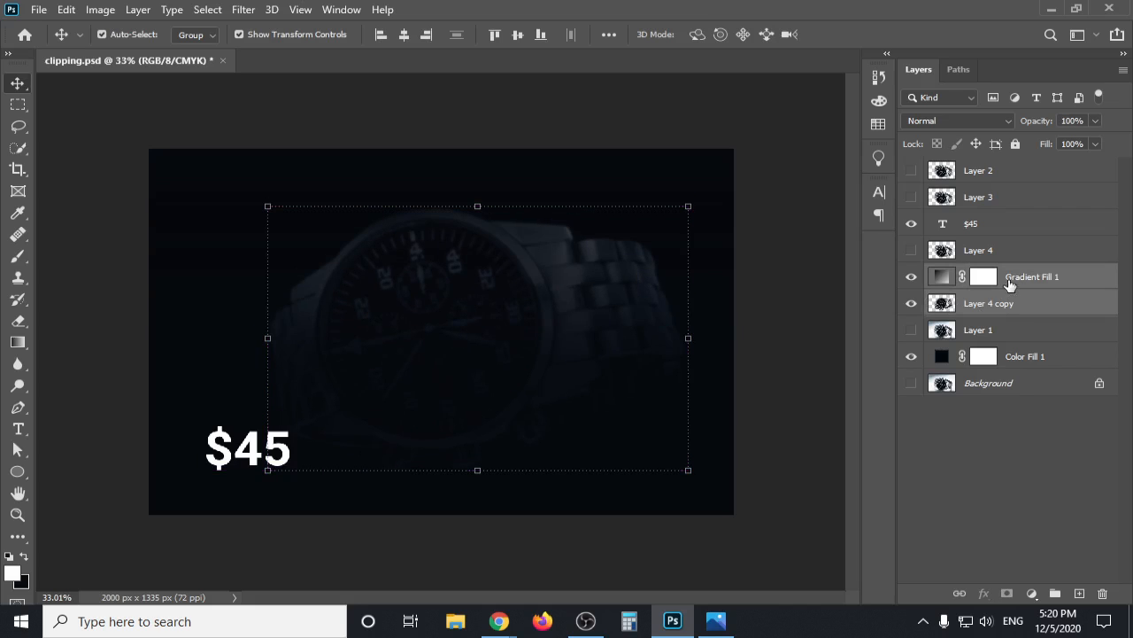
left_click(996, 277)
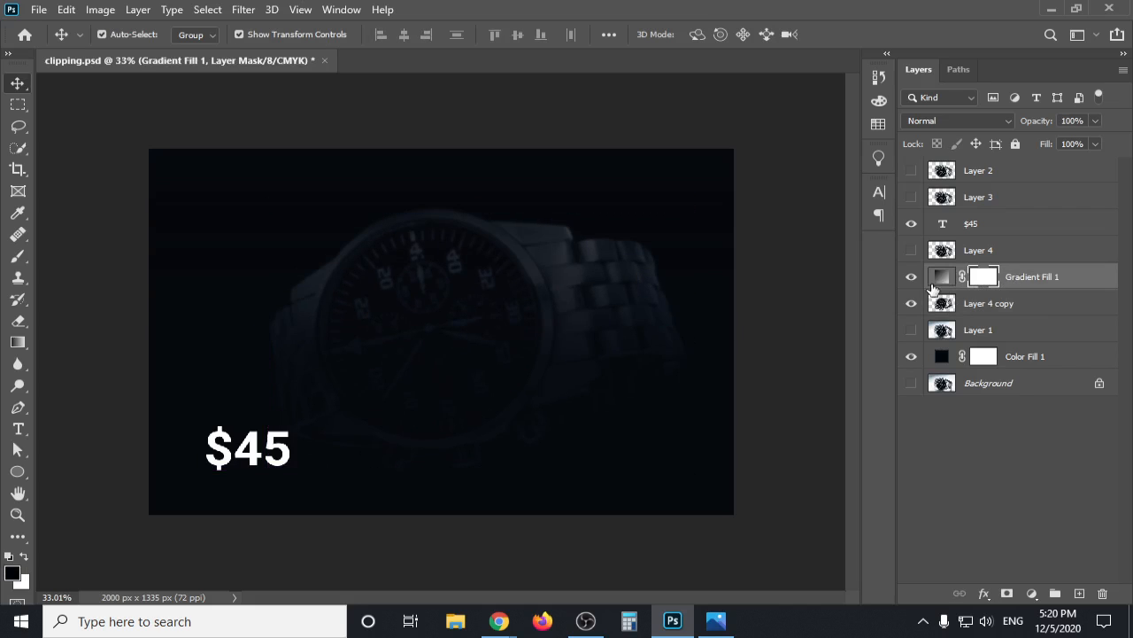
left_click(937, 289)
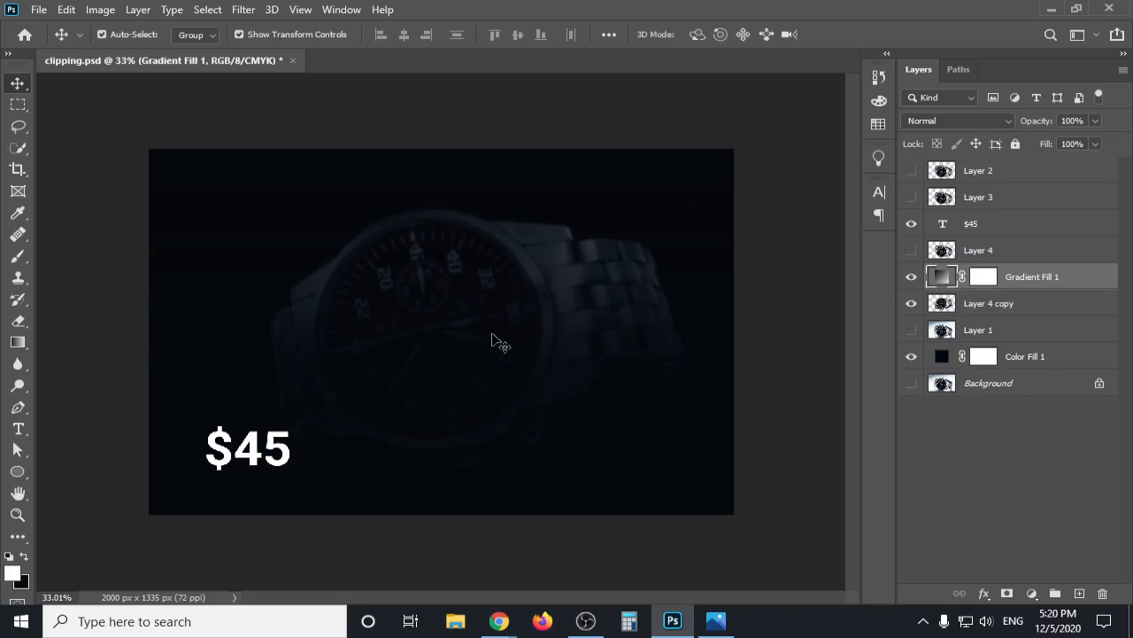
left_click_drag(497, 343, 480, 426)
left_click(989, 305)
left_click(478, 400)
left_click(953, 306)
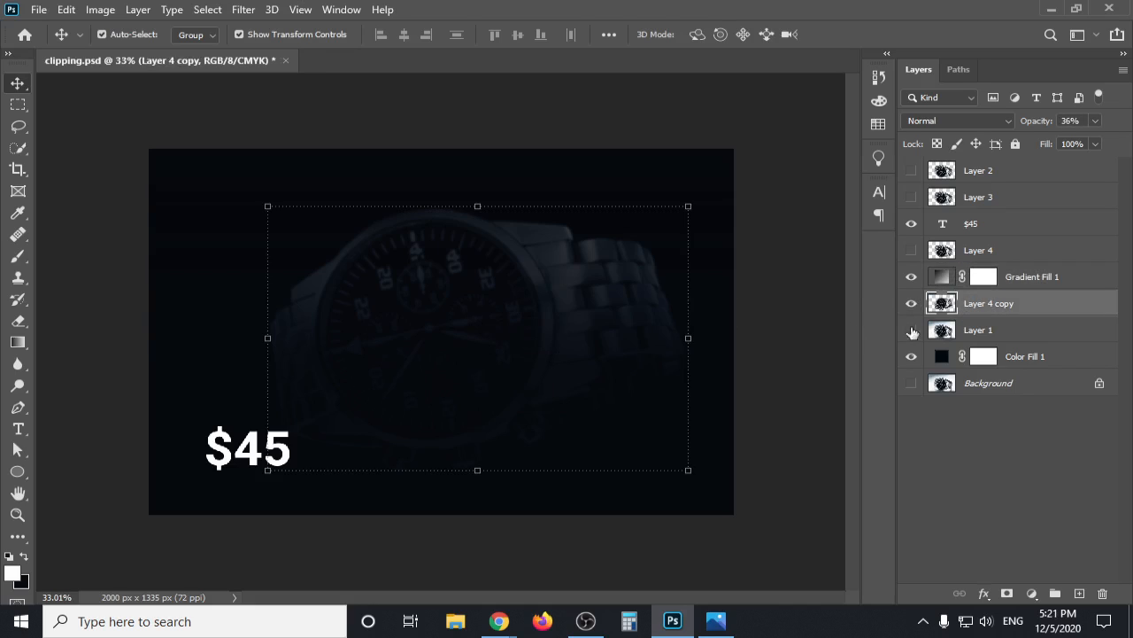
left_click_drag(458, 307, 458, 330)
Set the Move tool's Auto-Select target to Layer and select Layer 4 copy.
left_click(208, 34)
left_click(194, 63)
left_click(982, 306)
Remove the Gradient Fill 1 layer, leaving Layer 4 copy selected at 18% opacity.
left_click(493, 352)
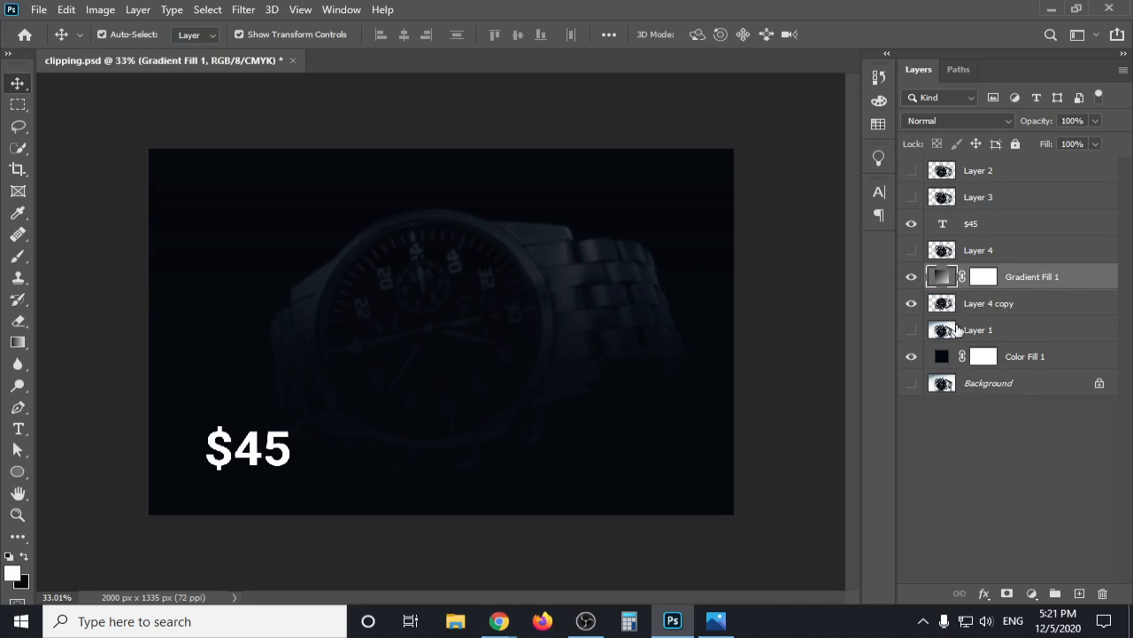
key("ctrl")
key("Delete")
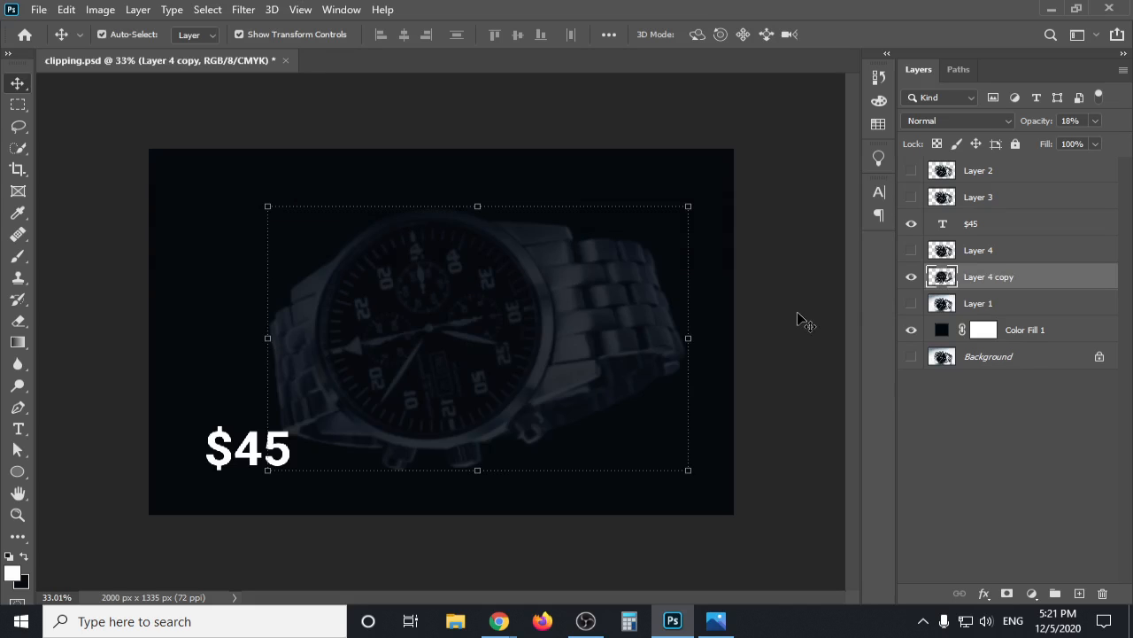
Undo the removal of the Gradient Fill 1 layer and lock that layer.
key("ctrl+z")
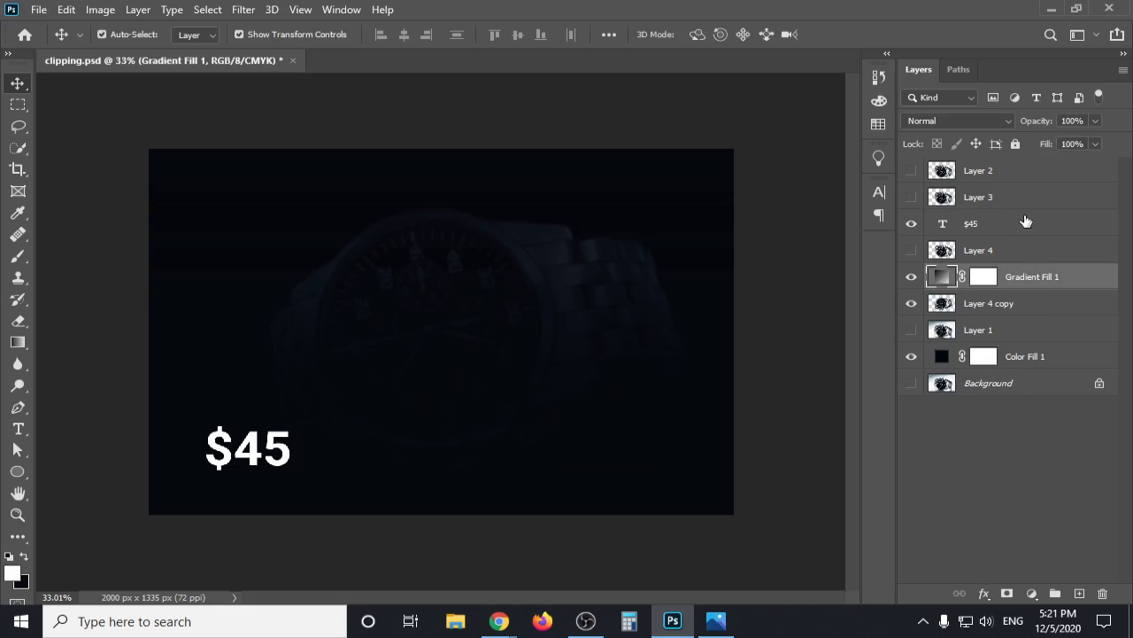
left_click(1016, 144)
Move the flipped watch on Layer 4 copy straight down so it runs past the bottom edge of the canvas.
left_click(1002, 305)
left_click_drag(535, 329, 516, 514)
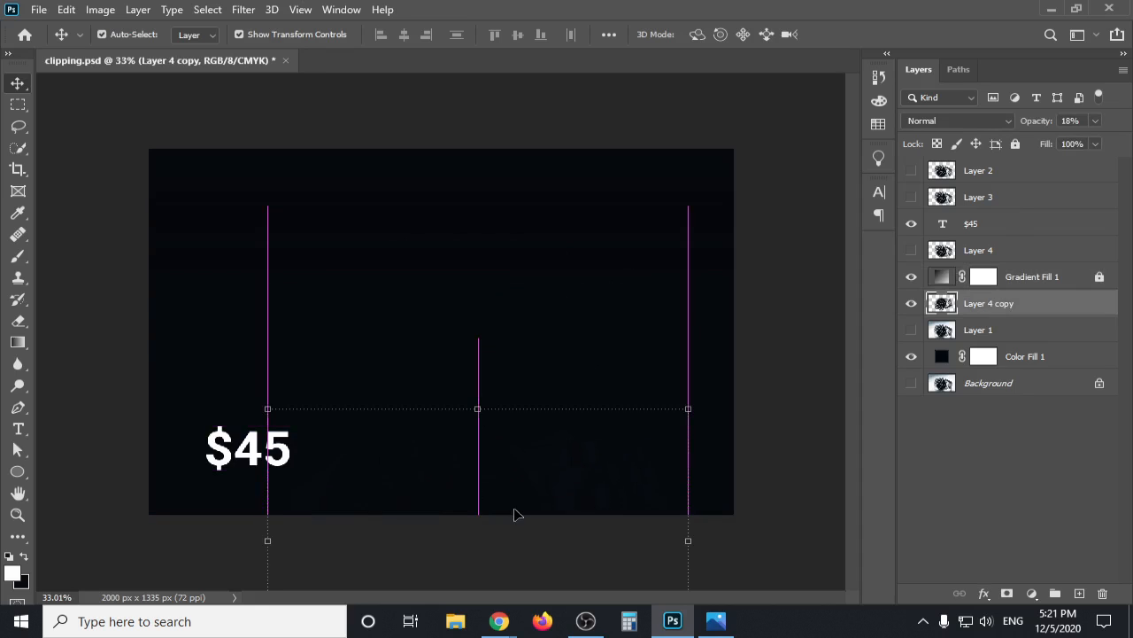
Unlock Gradient Fill 1 and edit its gradient, placing the inner dark color stop at 72% and the 93% opacity stop at 95%.
left_click(942, 287)
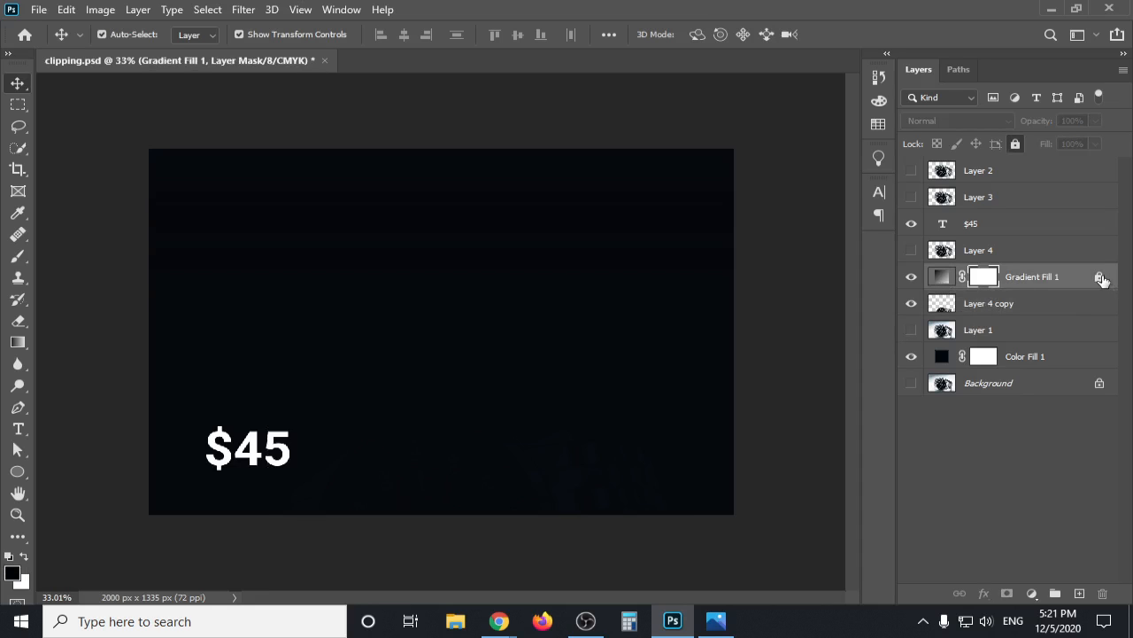
double_click(939, 277)
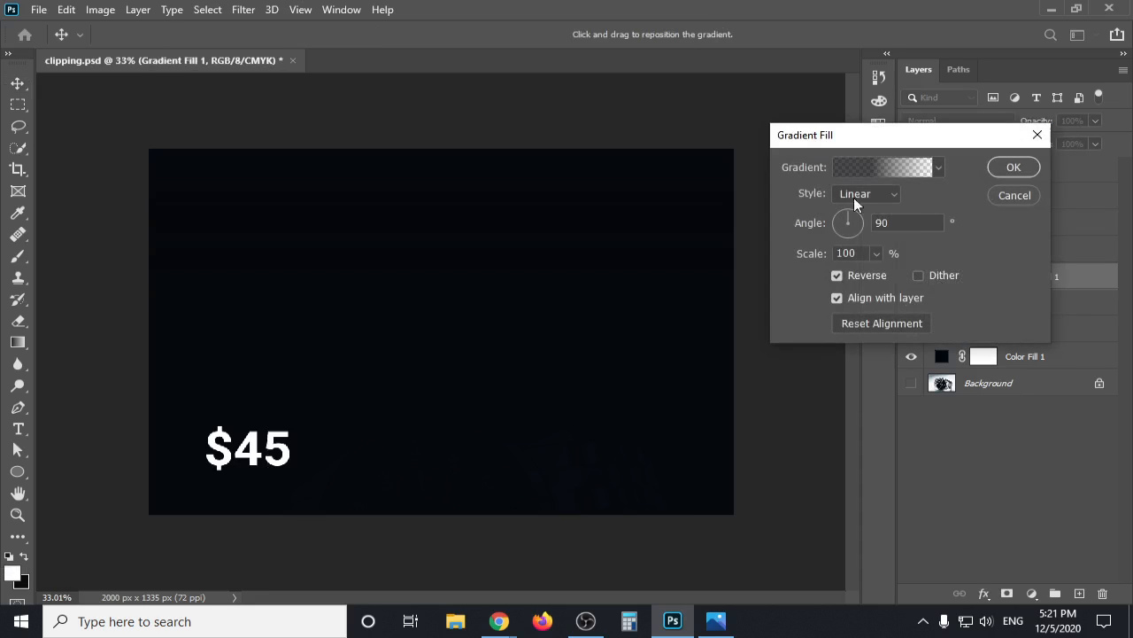
left_click(858, 174)
left_click_drag(812, 319, 974, 317)
left_click_drag(741, 361, 873, 365)
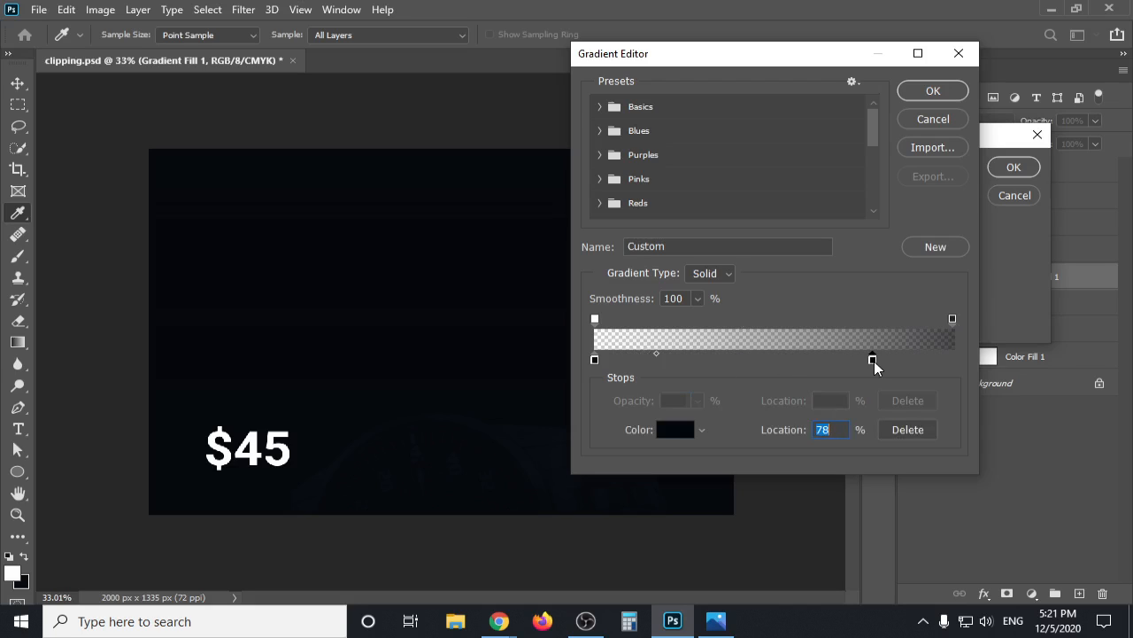
left_click(952, 319)
left_click_drag(740, 326, 853, 362)
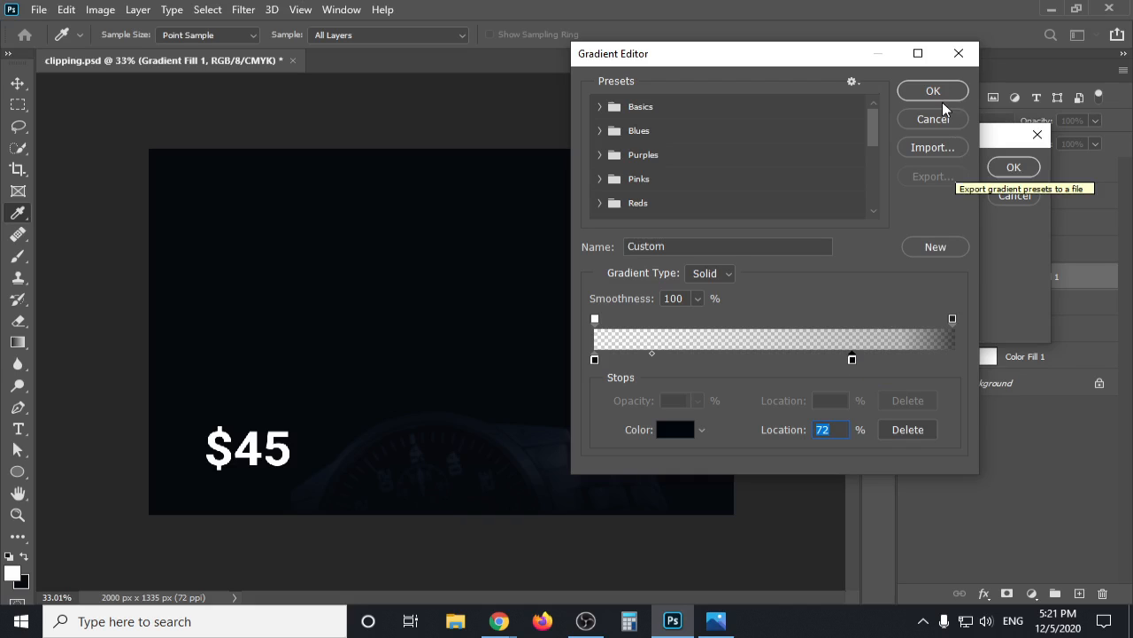
left_click_drag(944, 321, 936, 318)
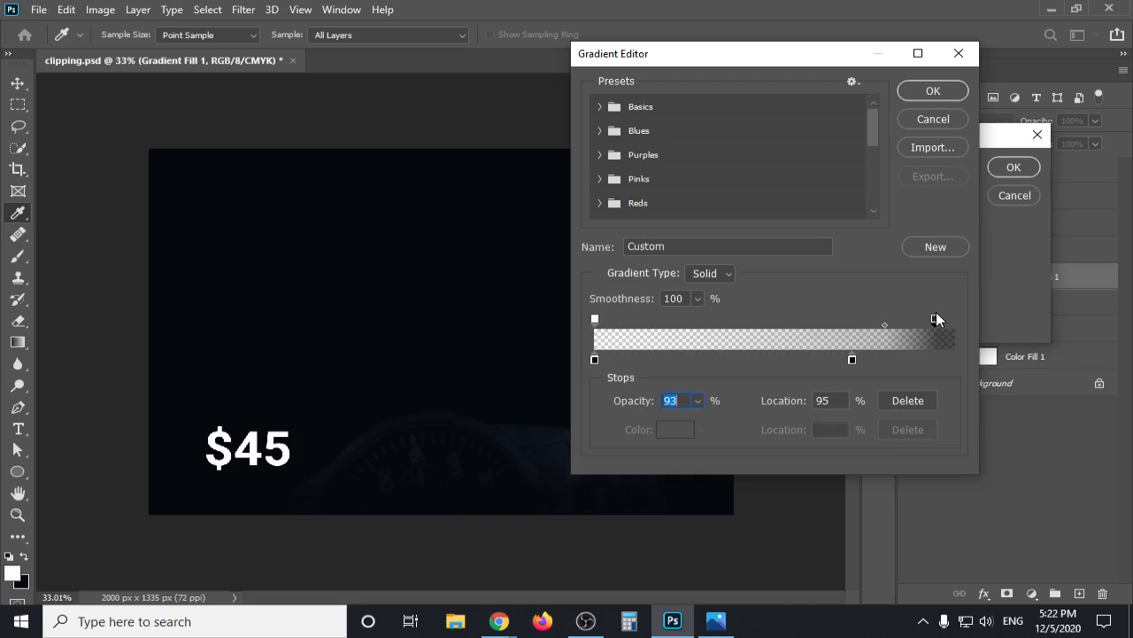
left_click(933, 90)
left_click(1015, 168)
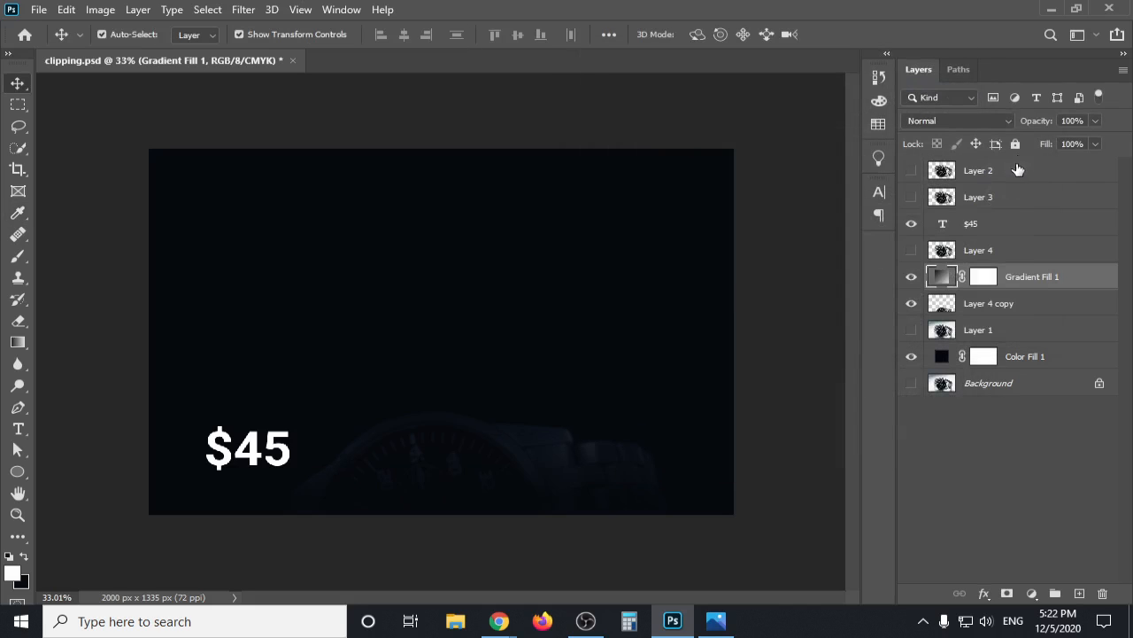
Compare the reflection with Layer 3 shown and hidden, then keep Layer 3 hidden and show Layer 4.
left_click(911, 198)
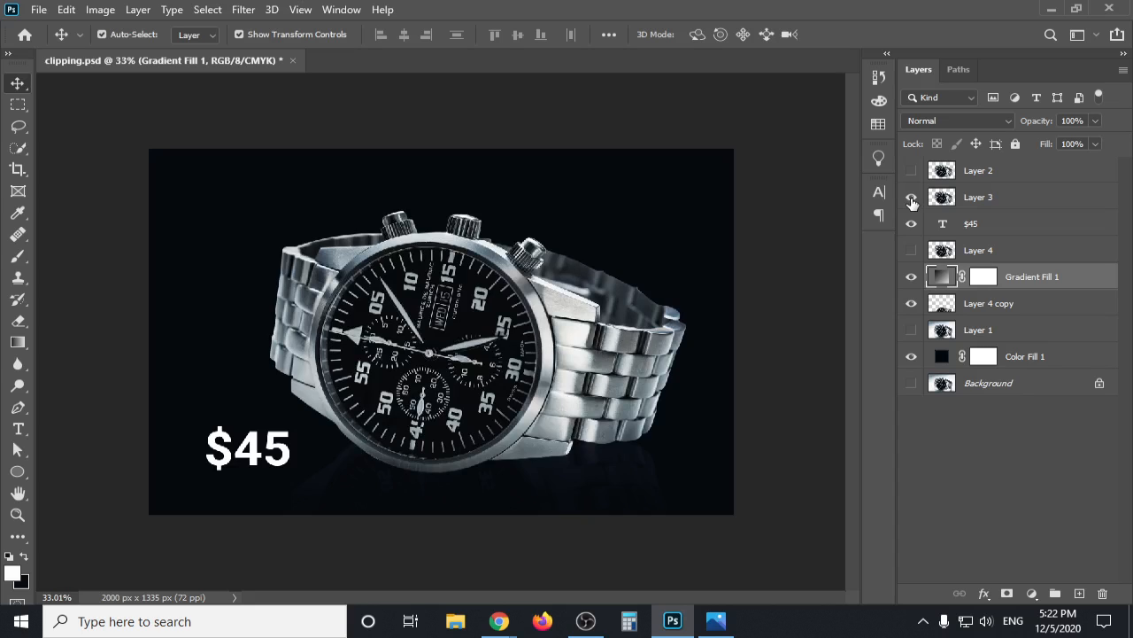
left_click(912, 198)
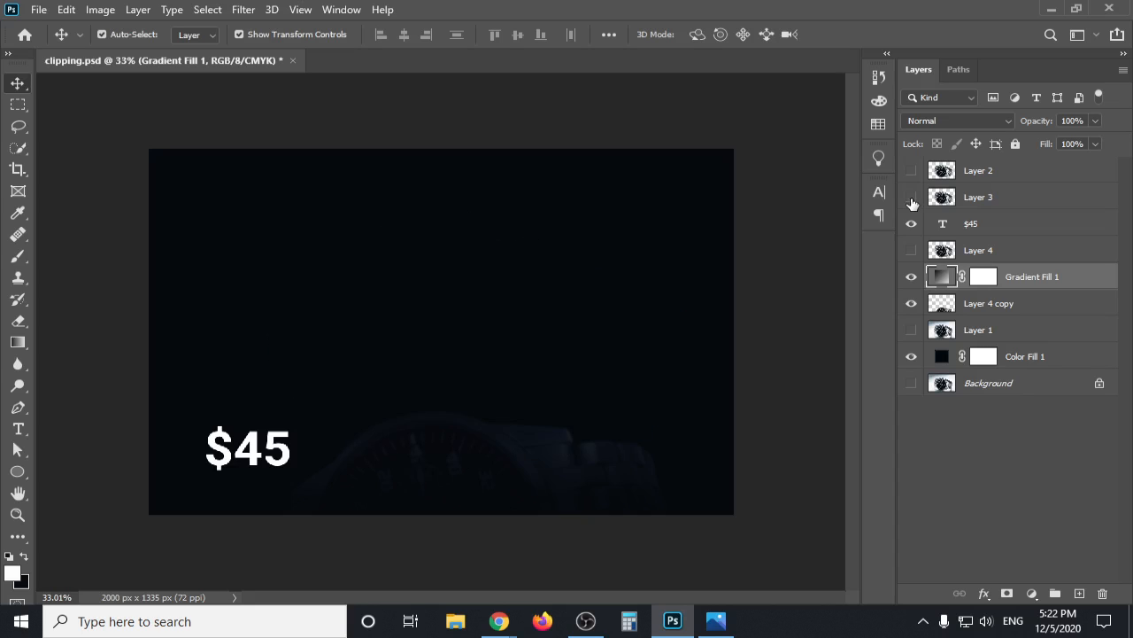
left_click(912, 200)
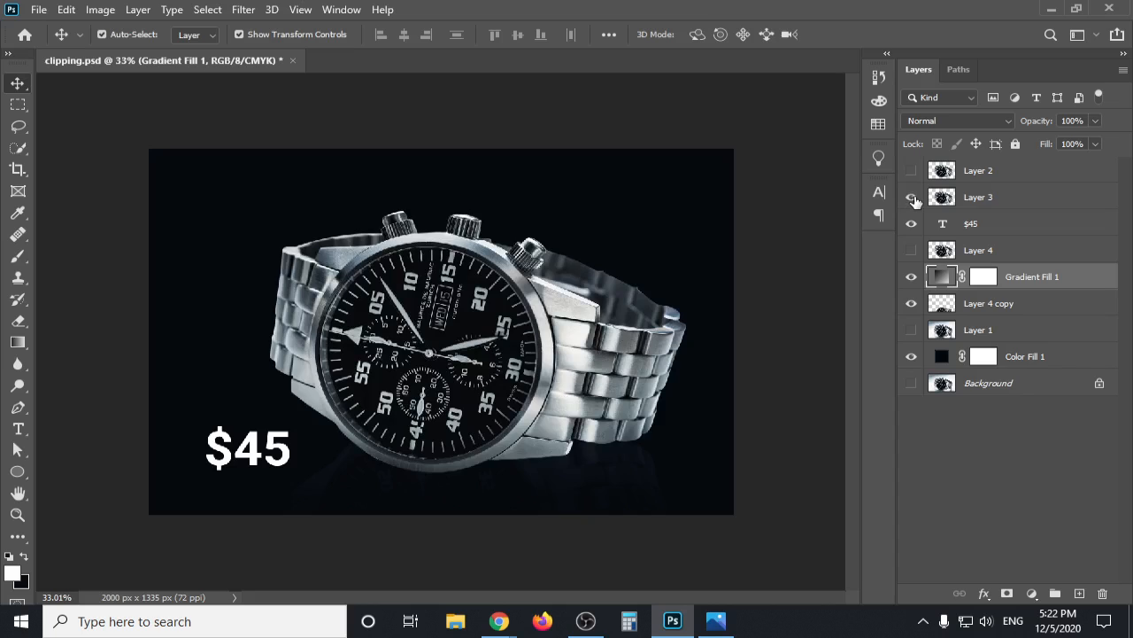
left_click(911, 197)
left_click(912, 251)
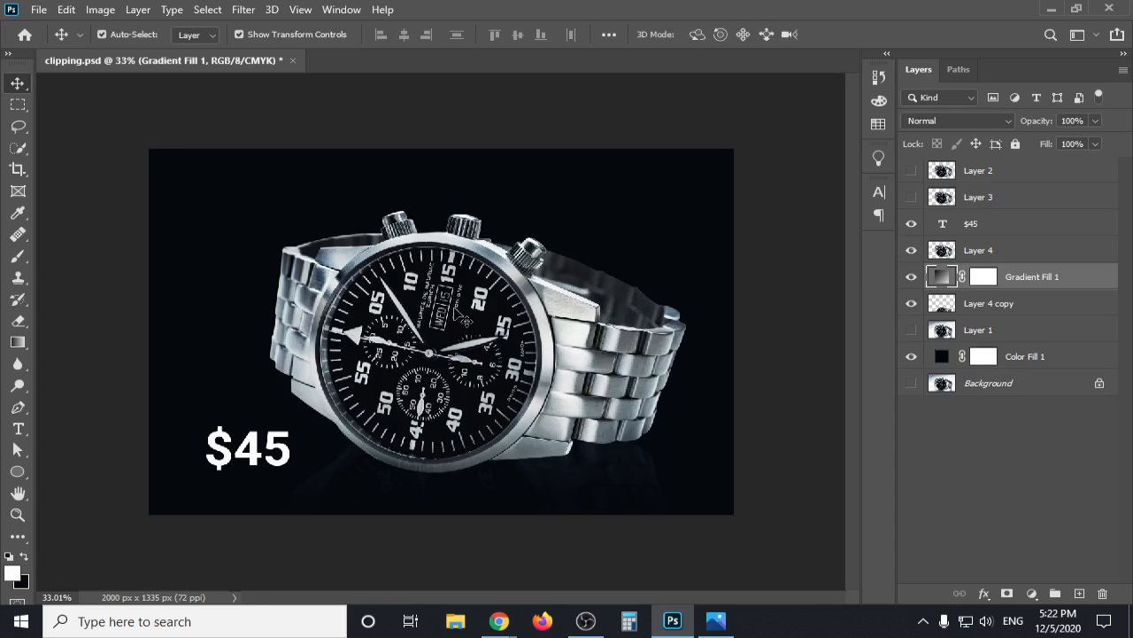
Try moving the Layer 4 watch straight up from its reflection, and undo the move.
left_click_drag(464, 319, 462, 259)
left_click(787, 328)
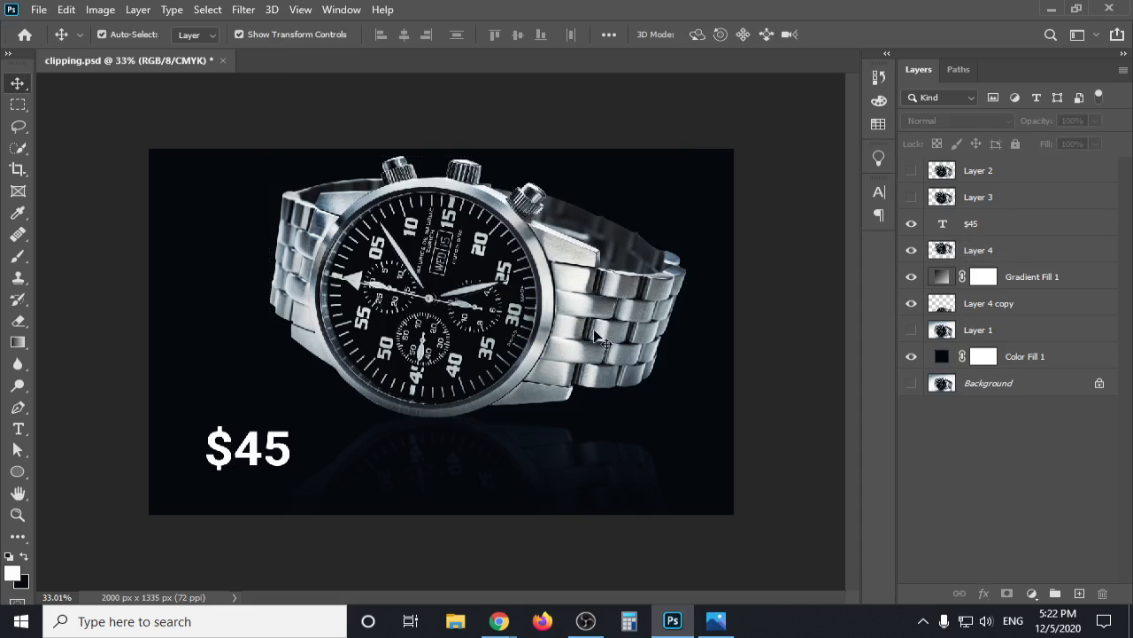
key("ctrl+z")
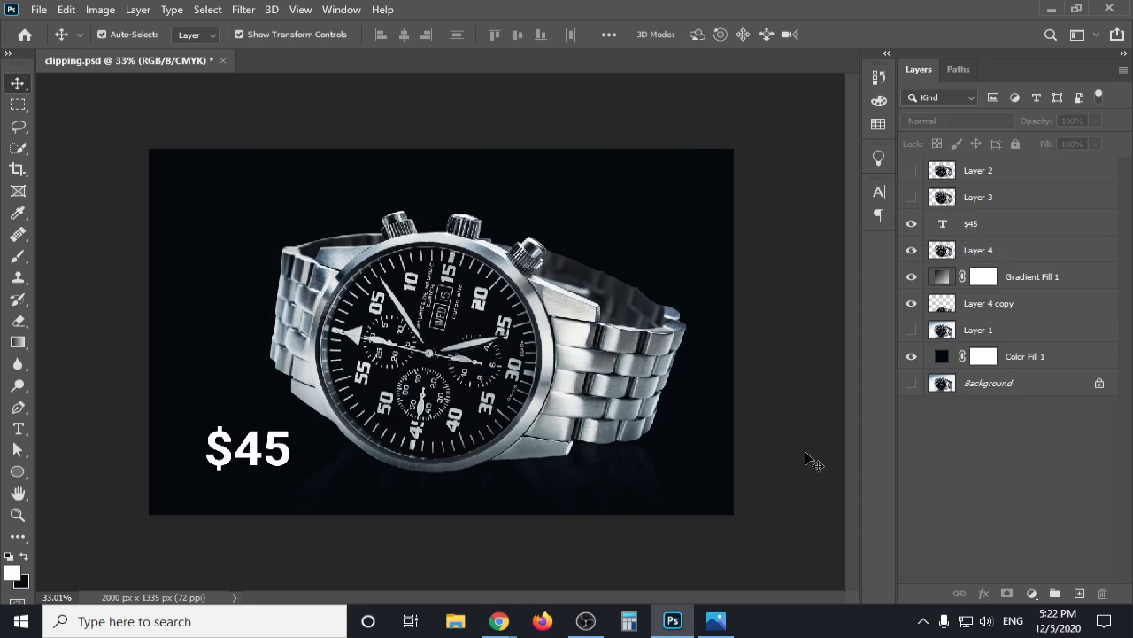
Nudge the Layer 4 copy reflection straight down until its upper edge sits just behind the watch's lower edge.
left_click(1006, 310)
key("shift+Down")
key("shift+Down")
key("shift+Down")
key("shift+Down")
key("shift+Down")
key("shift+Down")
key("shift+Down")
key("shift+Down")
key("shift+Down")
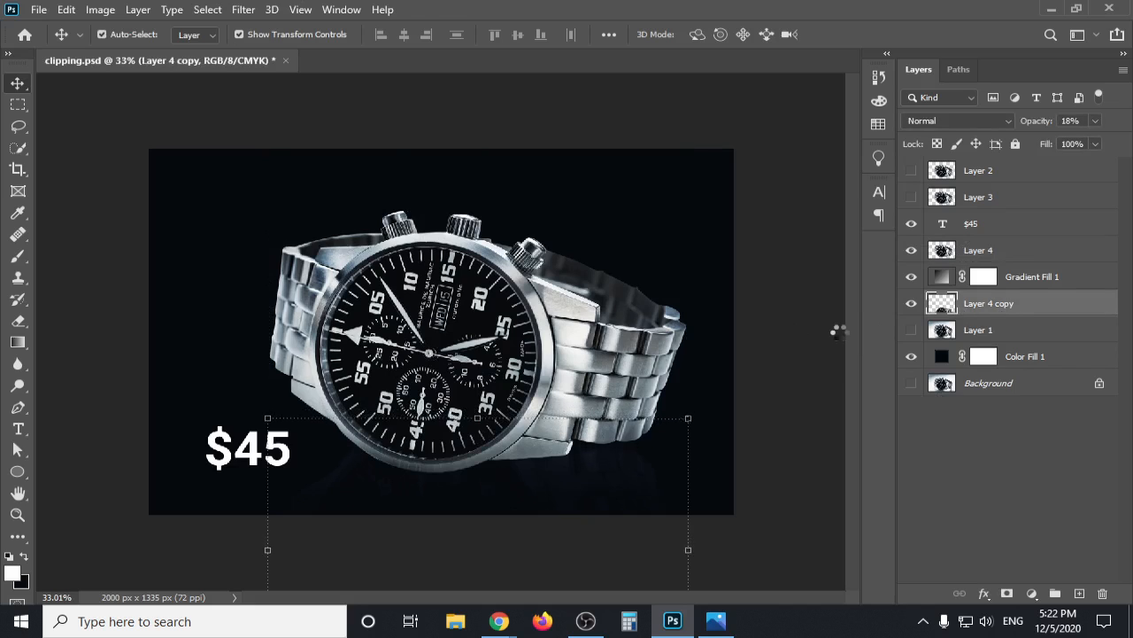
key("shift+Down")
key("shift+Down")
key("shift+Down")
key("shift+Down")
key("shift+Down")
key("shift+Down")
key("shift+Down")
key("shift+Down")
key("shift+Down")
key("shift+Down")
key("Up")
key("Up")
key("Up")
key("Up")
key("Up")
key("Up")
key("Up")
key("Up")
key("Up")
key("Up")
key("Up")
key("Up")
key("Up")
key("Up")
key("Up")
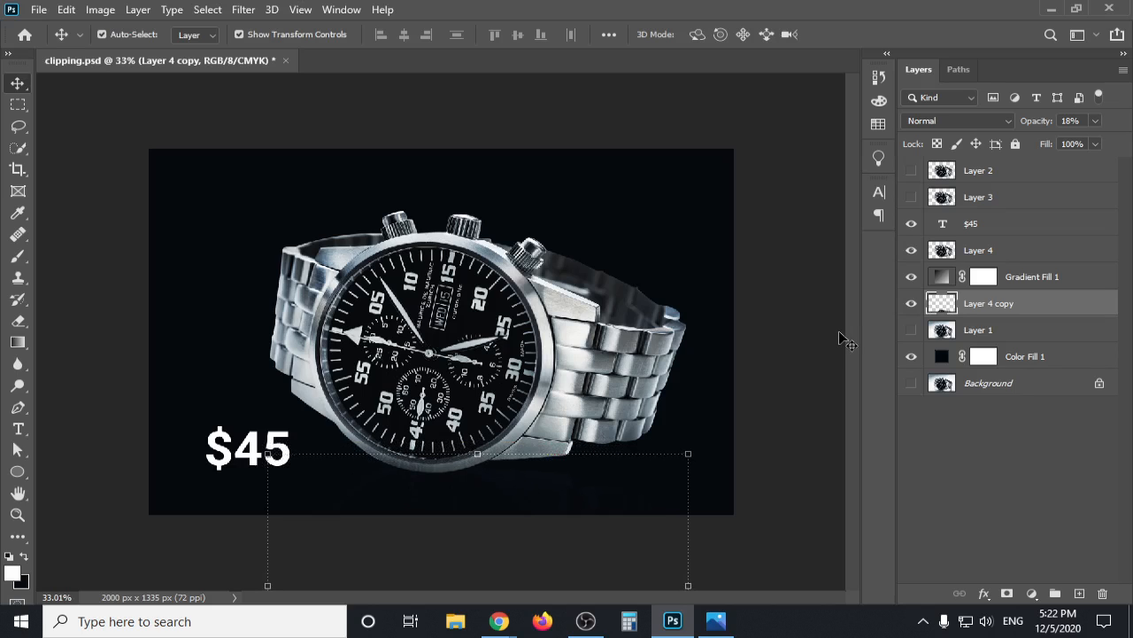
Refine the Gradient Fill 1 gradient by setting its inner dark color stop to 82% and its opacity midpoint to 90%.
double_click(942, 278)
left_click(907, 170)
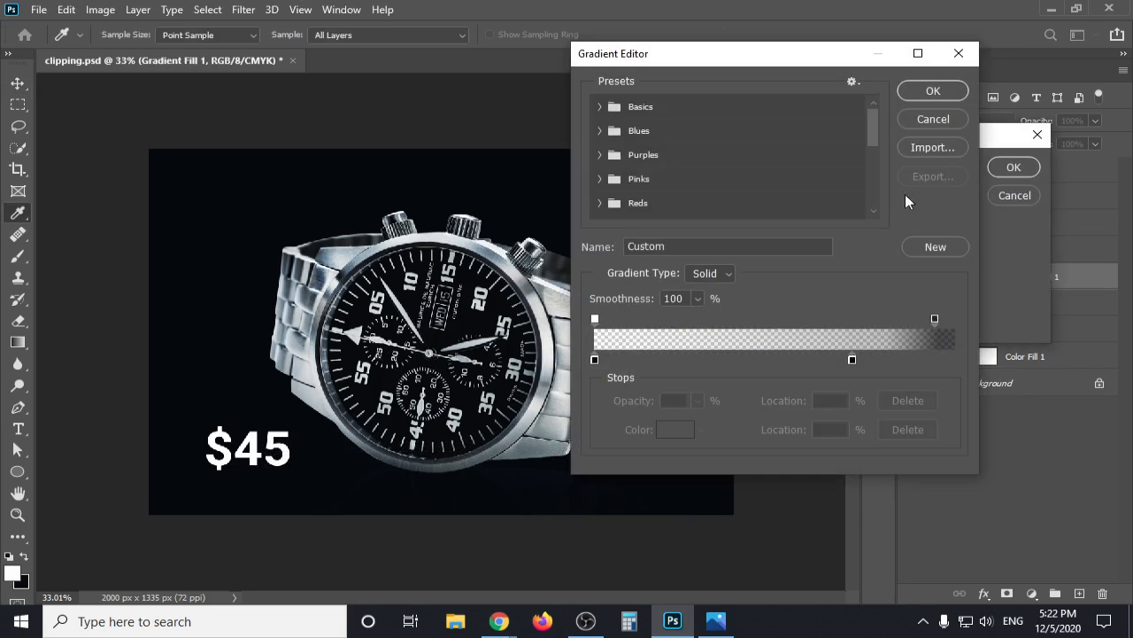
mouse_move(934, 316)
left_mouse_down()
mouse_move(947, 318)
mouse_move(906, 326)
mouse_move(928, 324)
left_mouse_up()
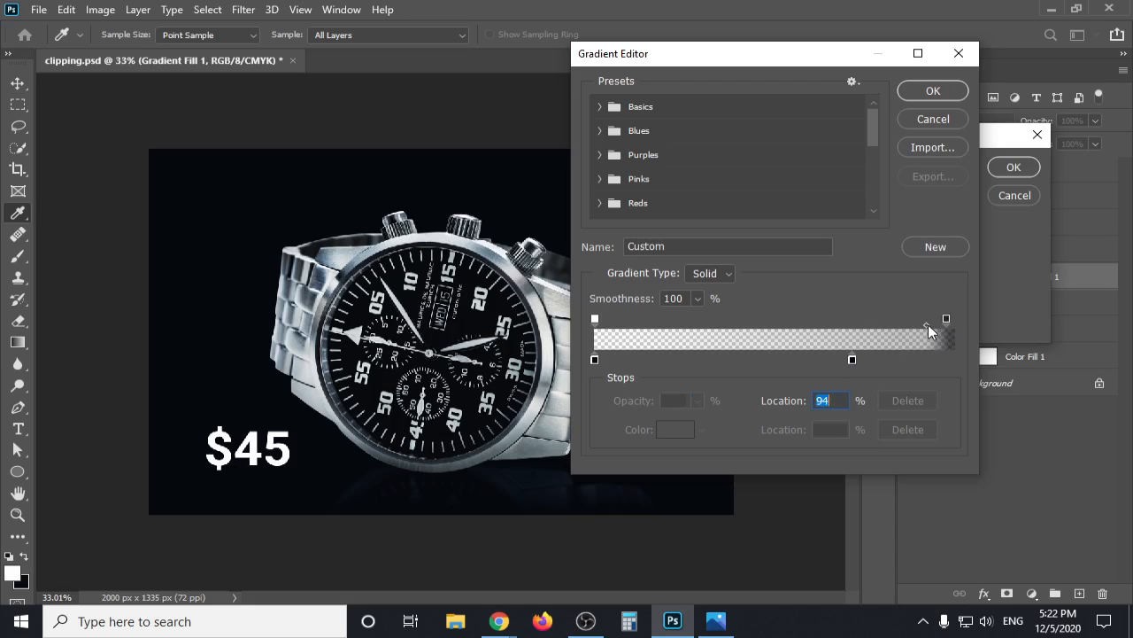
left_click_drag(853, 360, 888, 360)
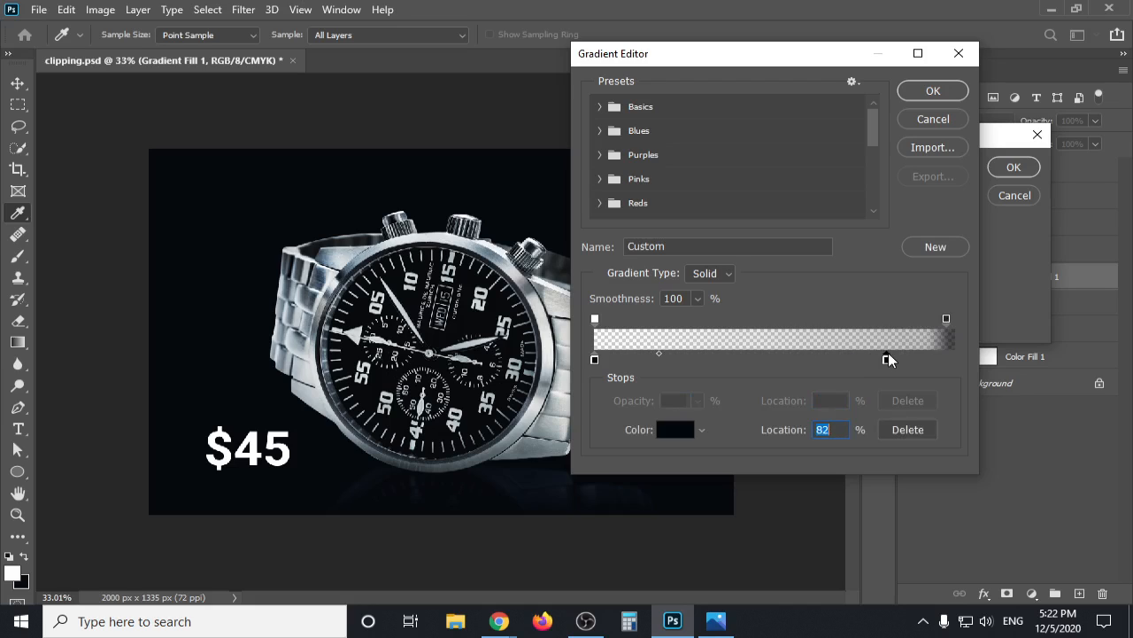
left_click(946, 320)
left_click(925, 327)
left_click_drag(925, 327, 913, 326)
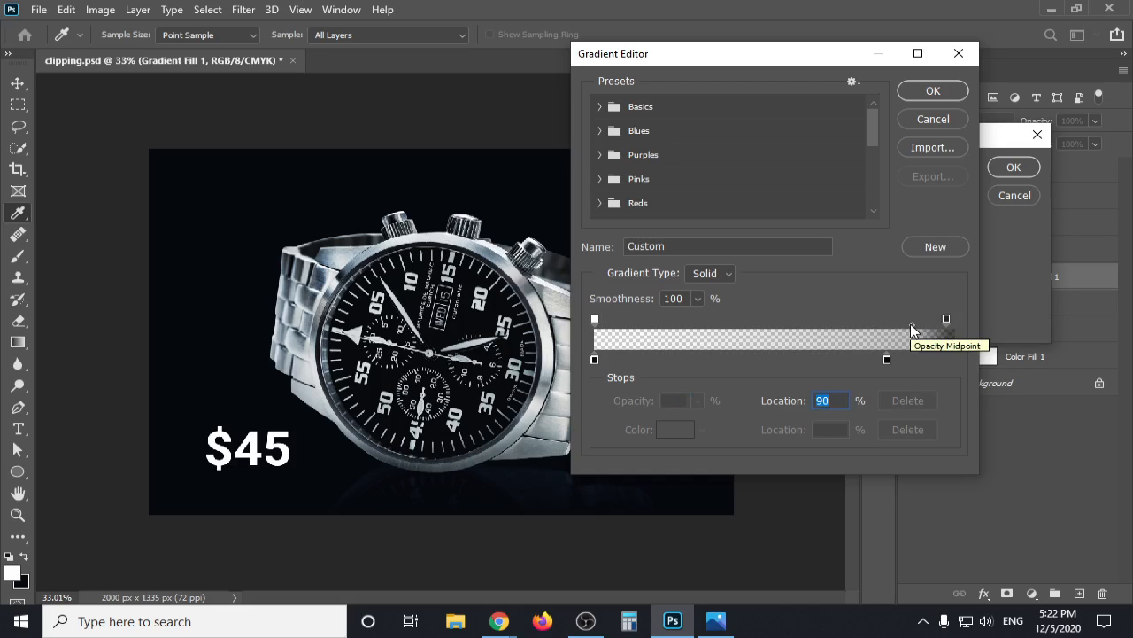
left_click(929, 93)
left_click(1011, 165)
Deselect the layers, save clipping.psd, and inspect the faded reflection under the watch.
left_click(362, 114)
scroll(416, 265, "down", 1)
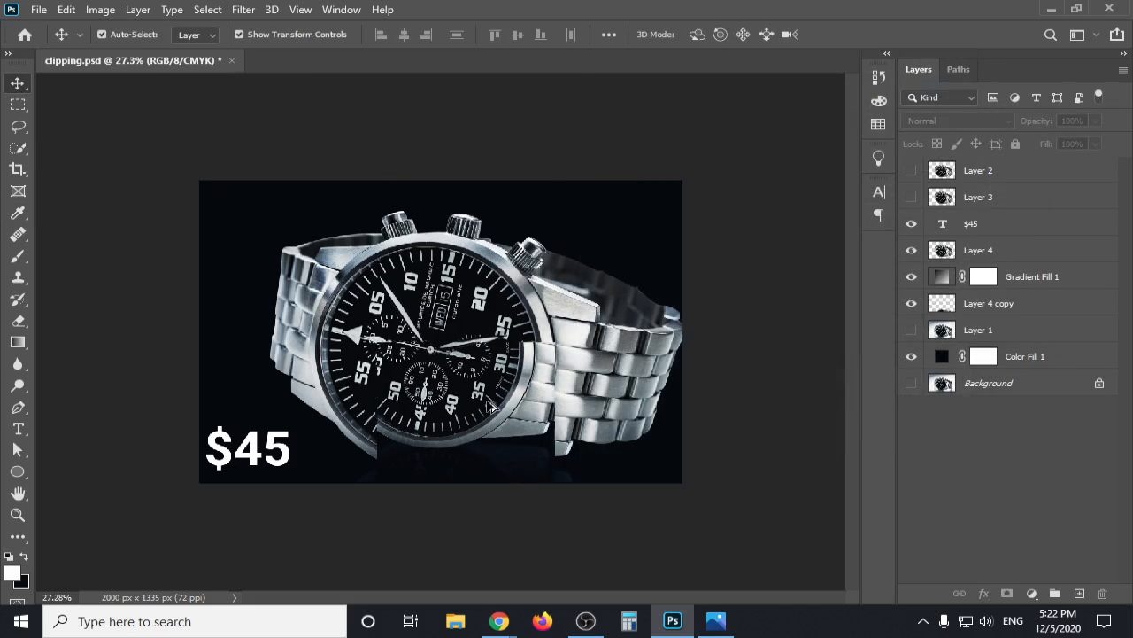
scroll(498, 451, "up", 1)
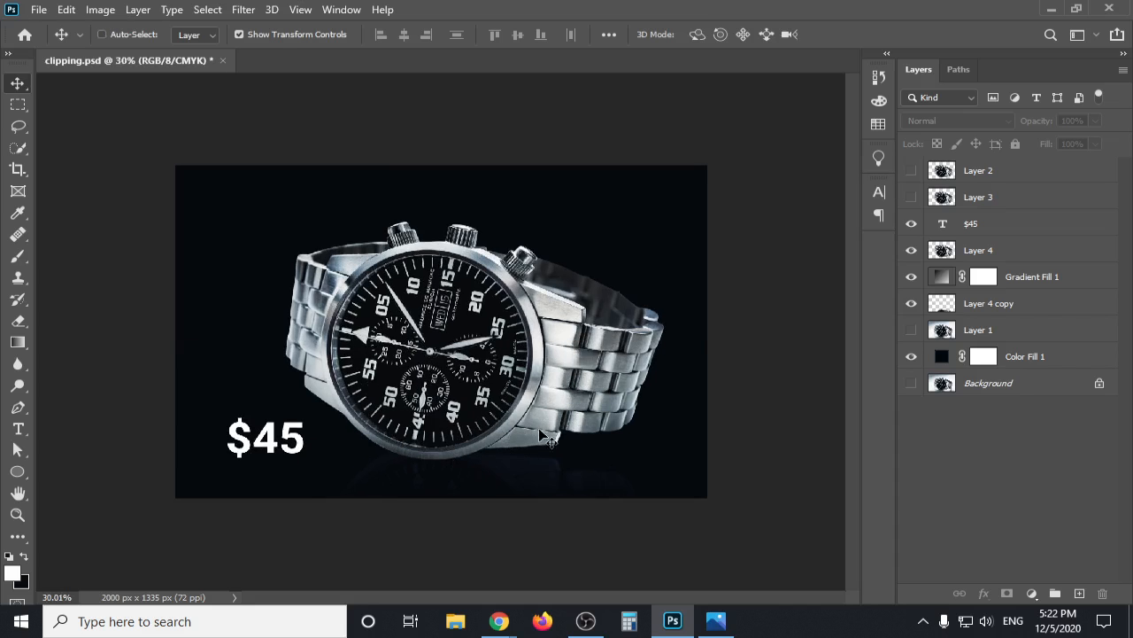
key("ctrl+s")
scroll(523, 516, "up", 3)
scroll(570, 545, "down", 1)
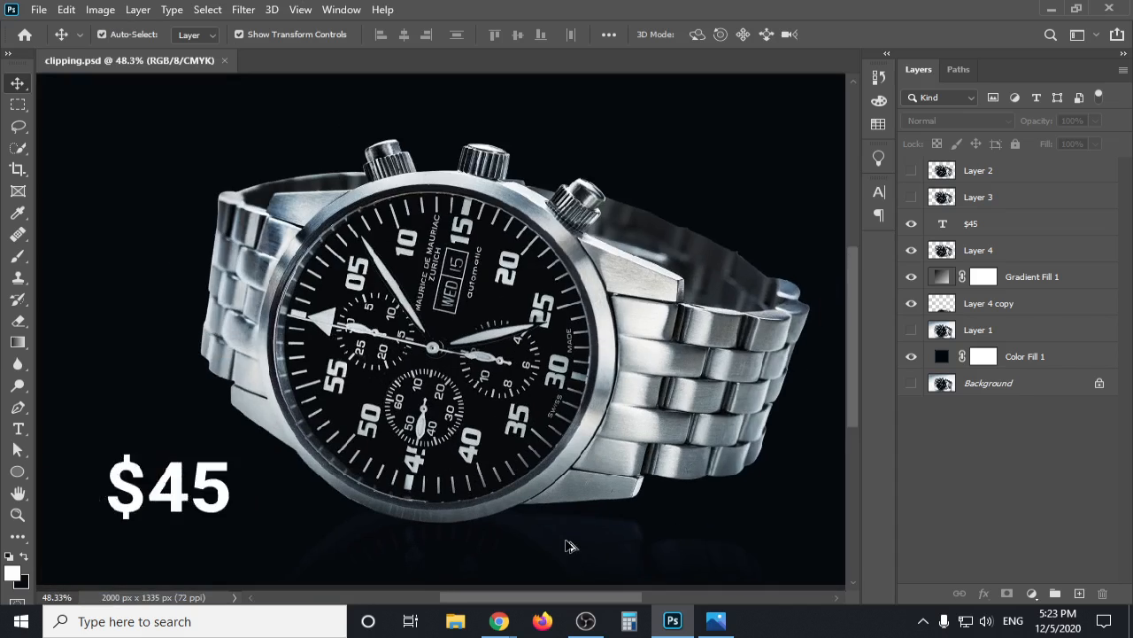
scroll(569, 545, "down", 1)
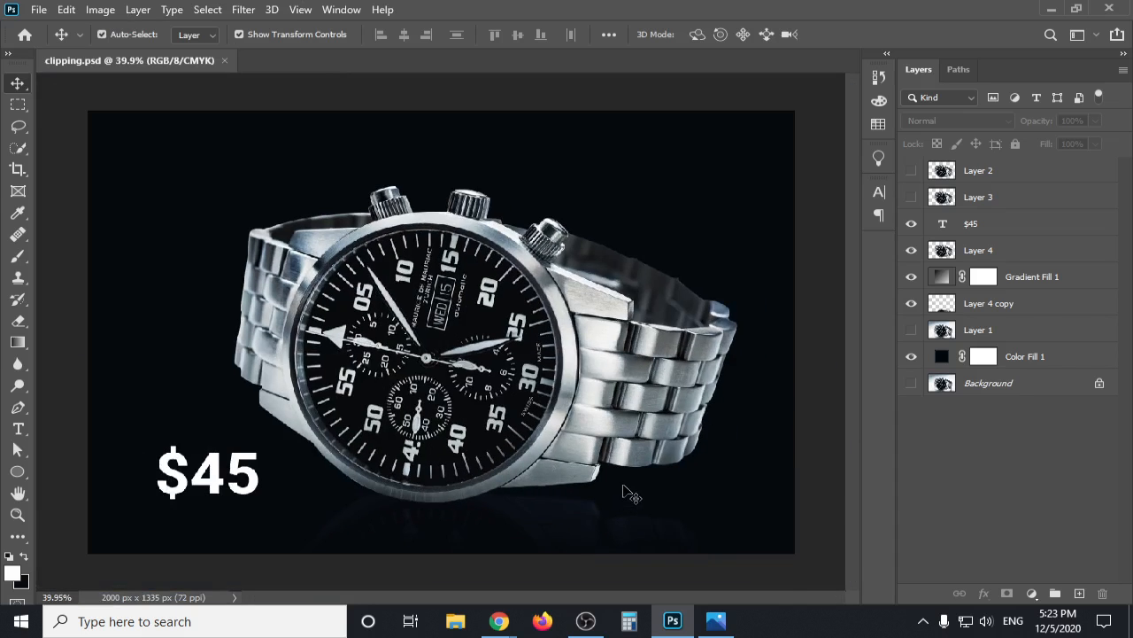
Switch to Chrome to examine the reflection in the Unsplash watch photo, then return to Photoshop.
mouse_move(499, 620)
left_click(432, 566)
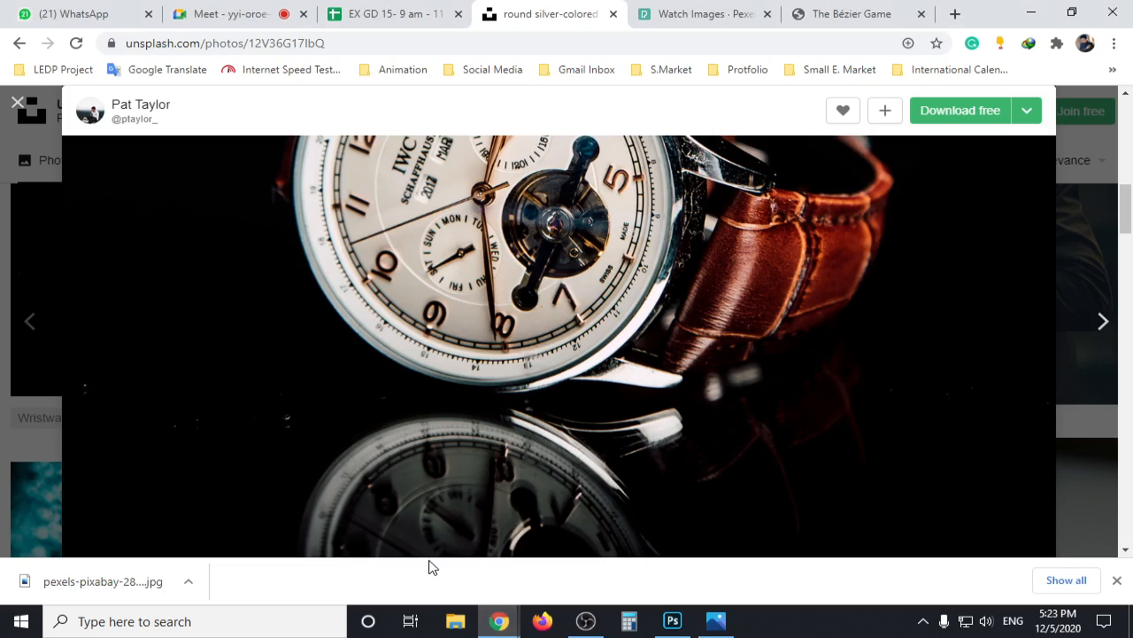
left_click(672, 620)
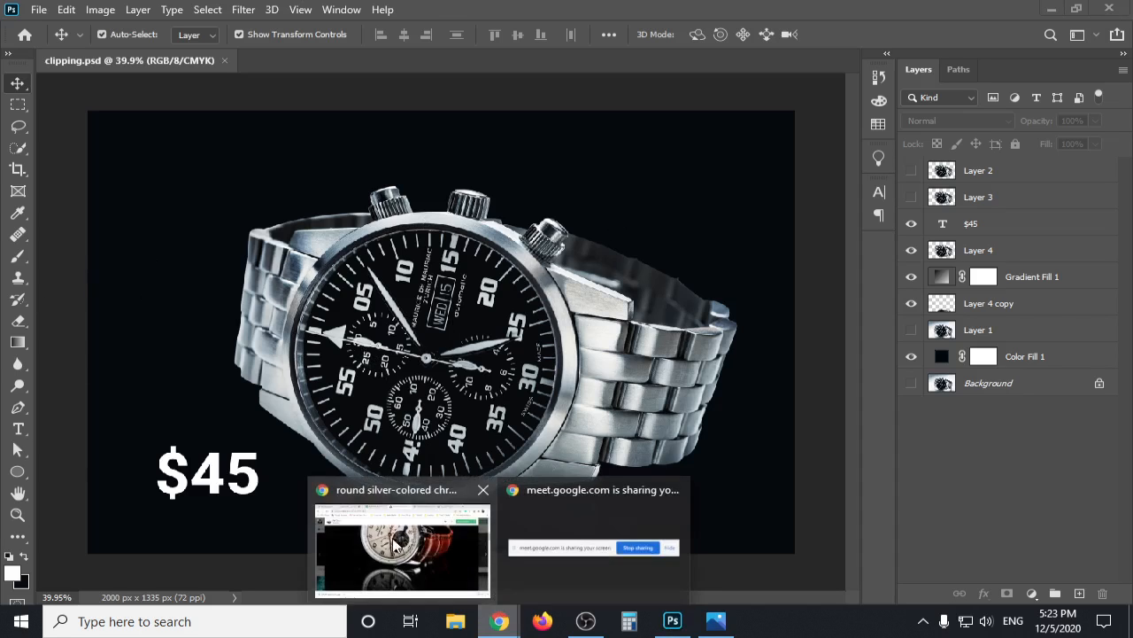
left_click(412, 531)
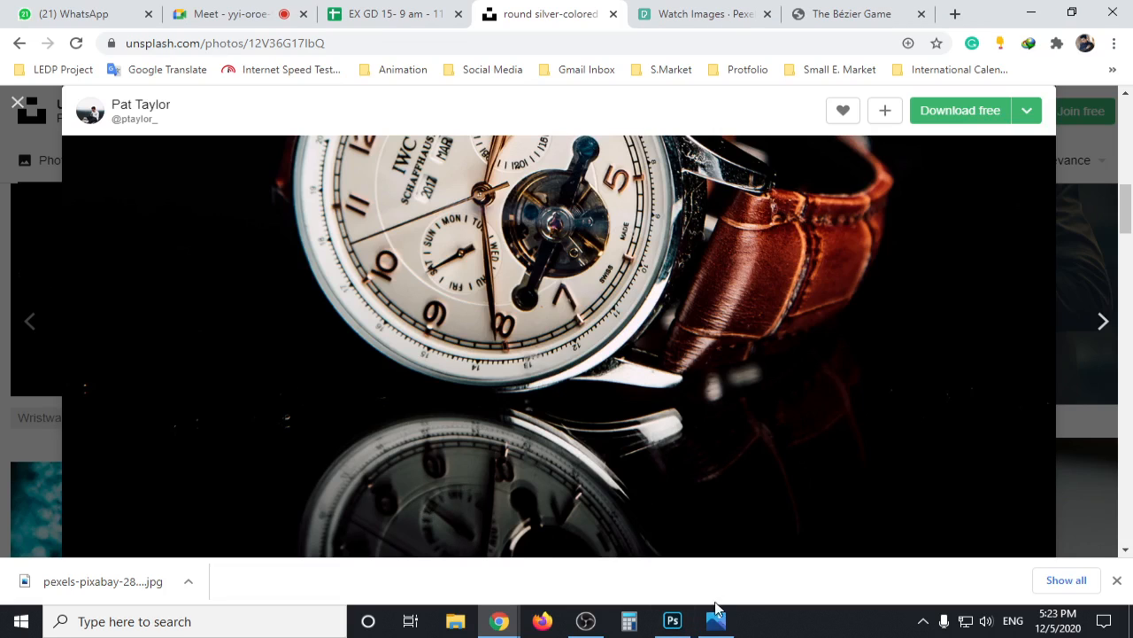
left_click(673, 621)
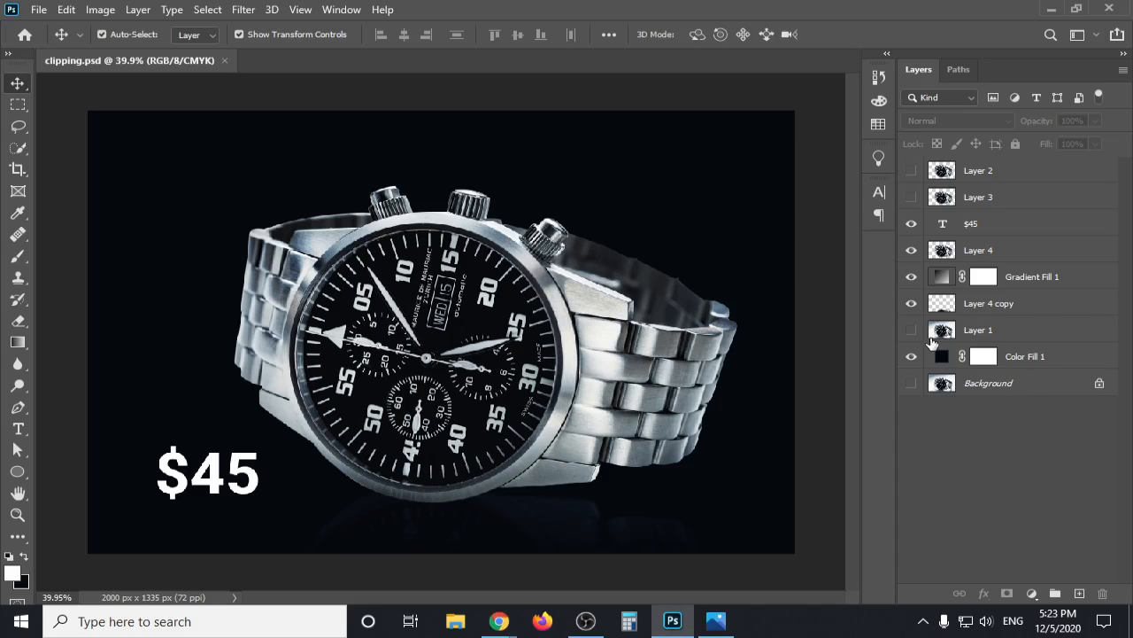
Raise the opacity of Layer 4 copy to 100% and compare its reflection with Gradient Fill 1 hidden and shown.
left_click(998, 303)
left_click(1095, 120)
left_click_drag(1095, 144, 1119, 144)
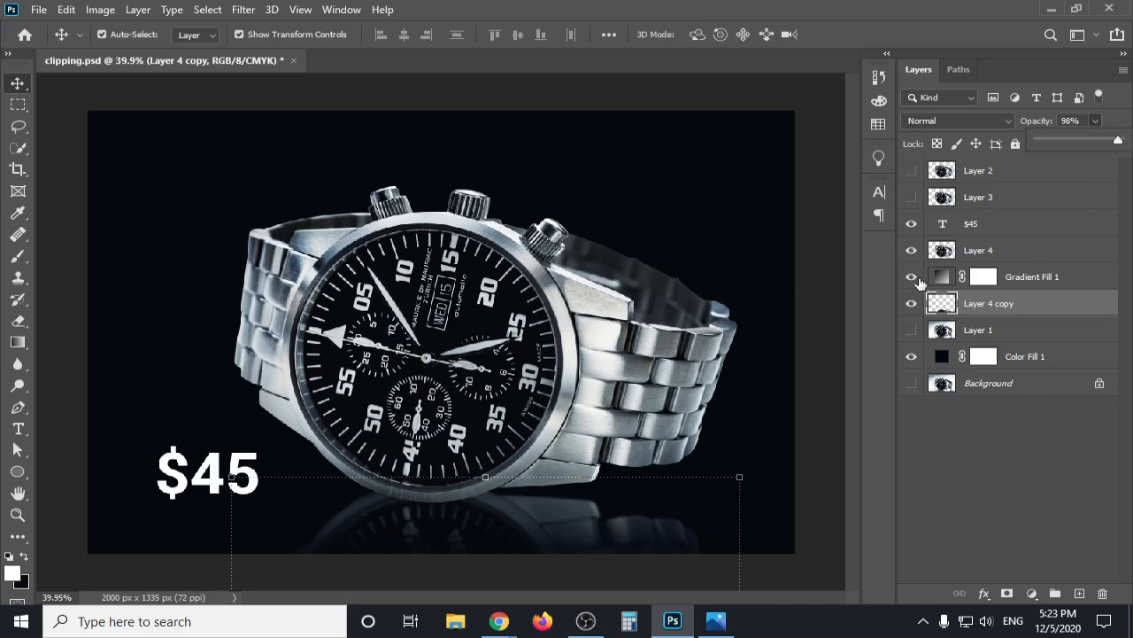
left_click(912, 278)
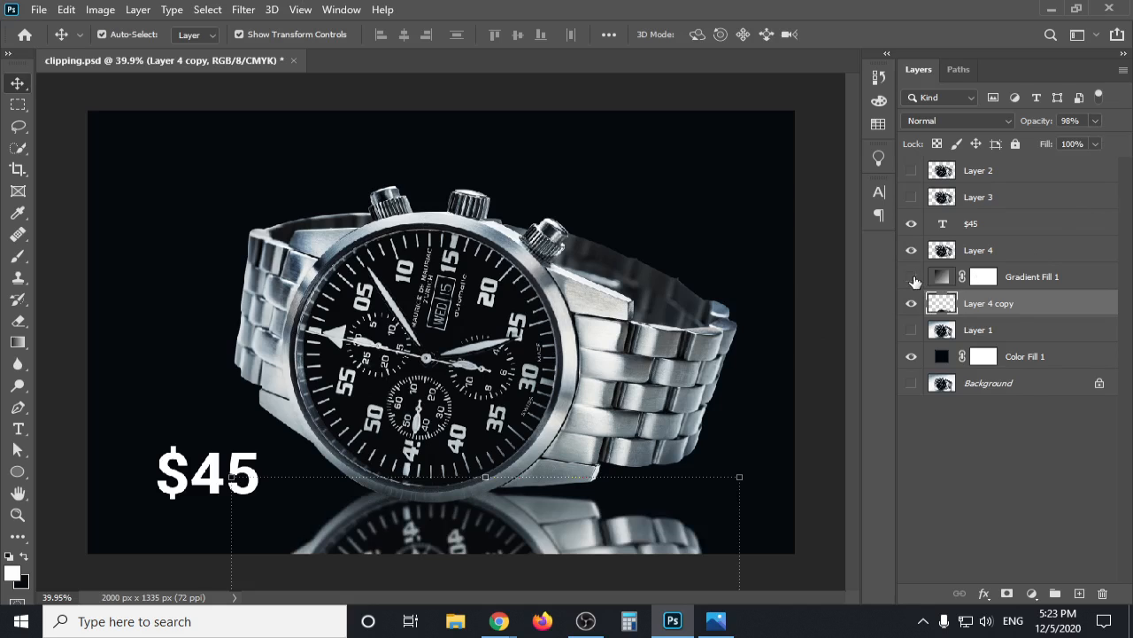
left_click(1095, 121)
left_click_drag(1094, 142, 1122, 146)
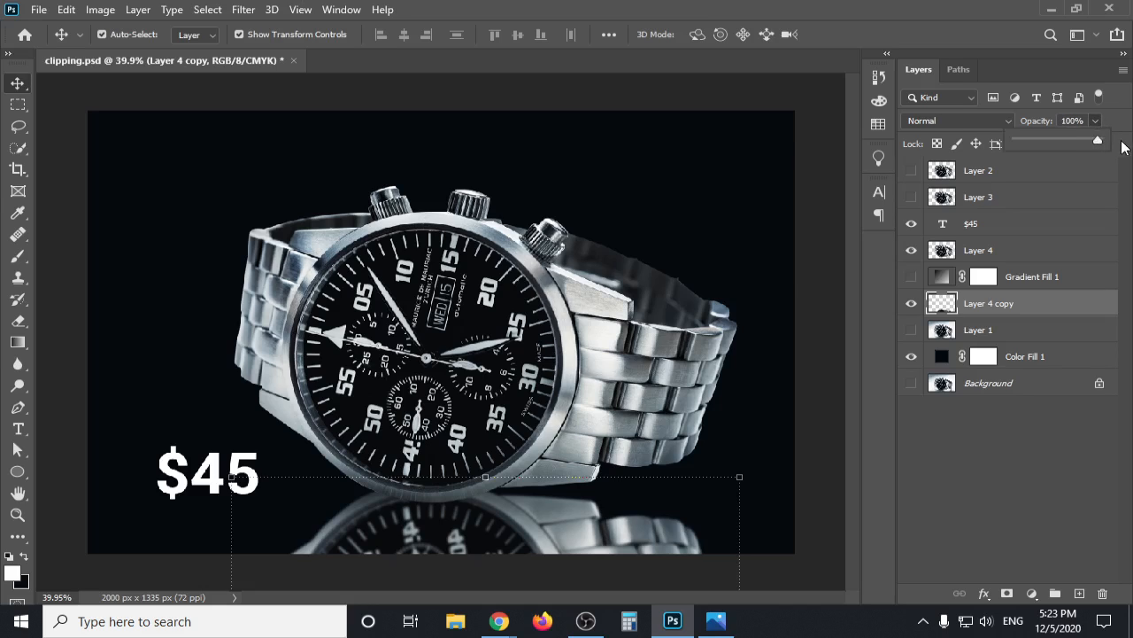
left_click(911, 277)
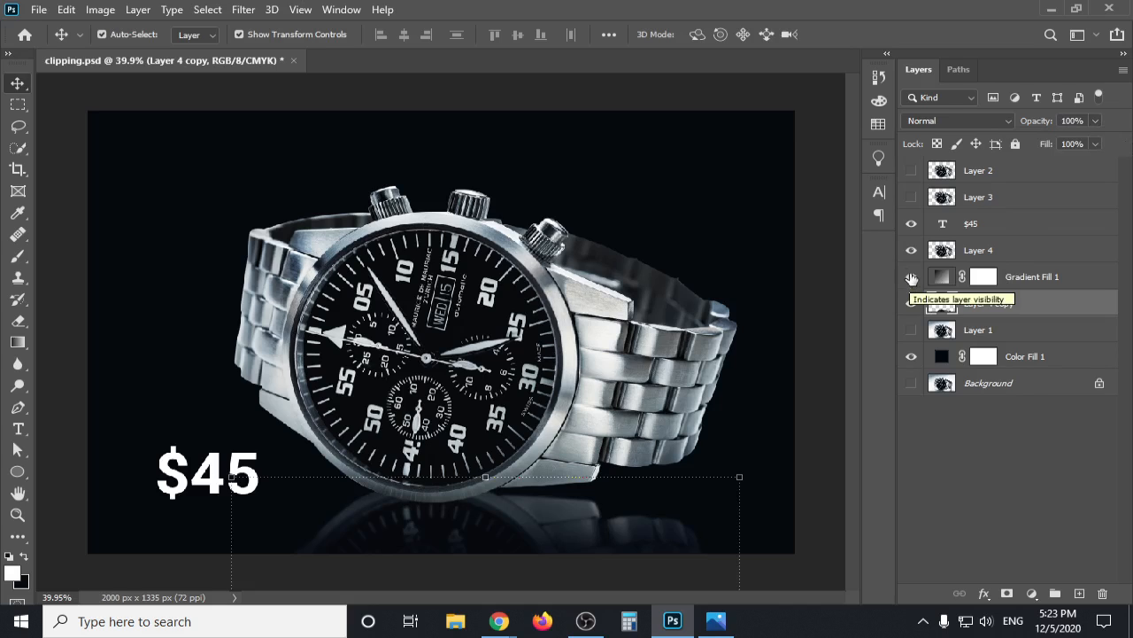
Move the Layer 4 watch slightly straight up so it rests just above its reflection, and deselect it.
left_click(512, 268)
left_click_drag(512, 267, 512, 249)
left_click(830, 337)
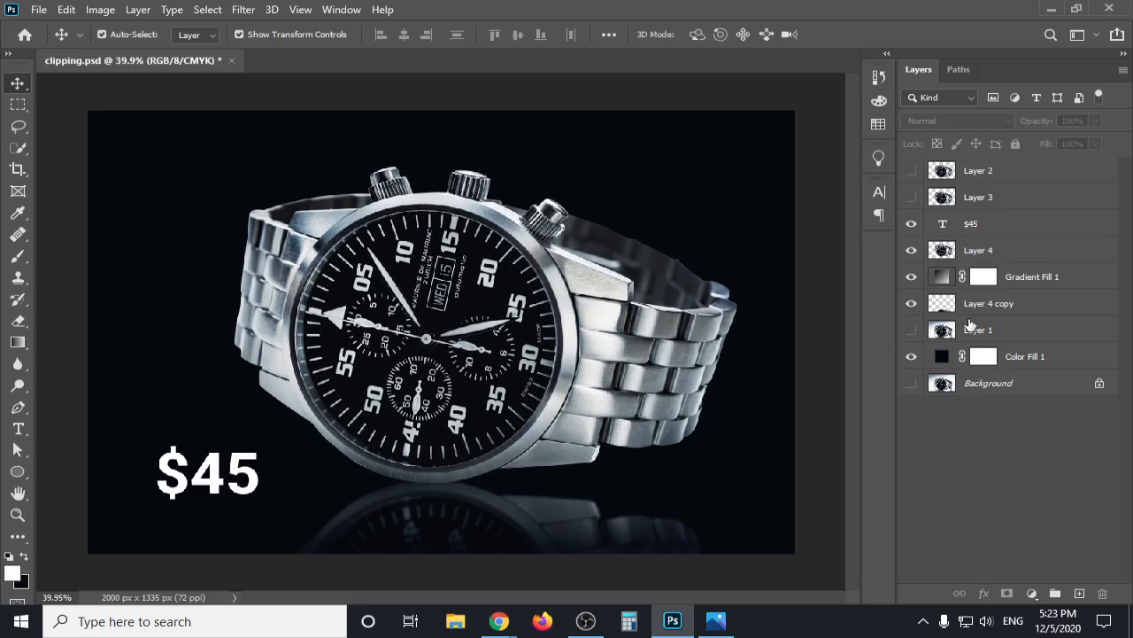
Set the opacity of Layer 4 copy to 37% and hide the Gradient Fill 1 layer.
left_click(1055, 289)
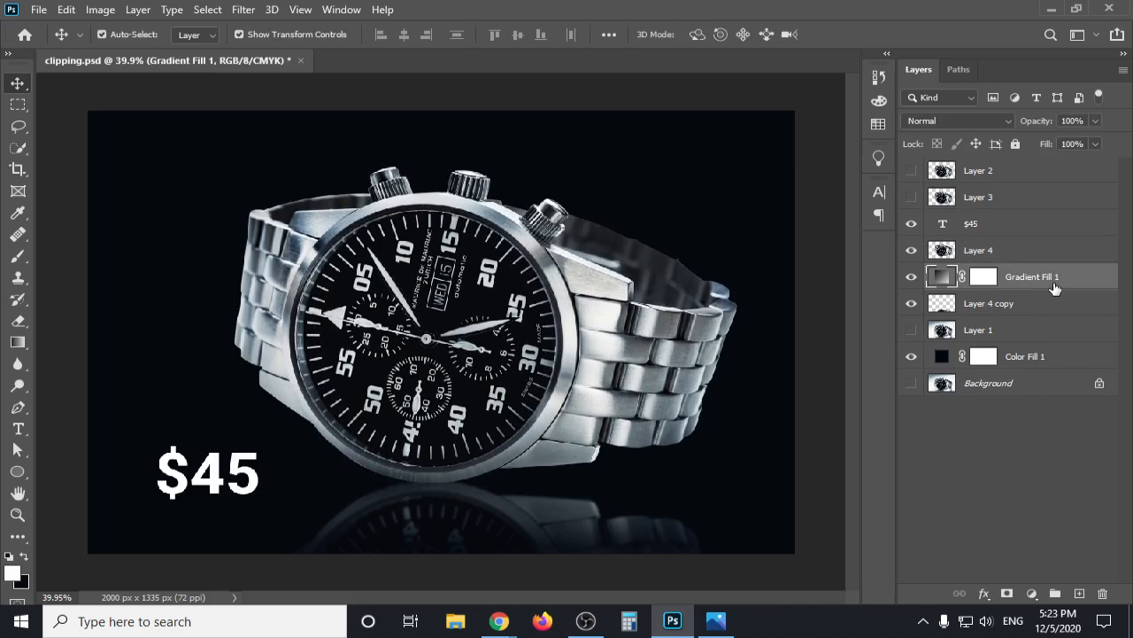
left_click(1006, 310)
left_click(1097, 122)
left_click(912, 277)
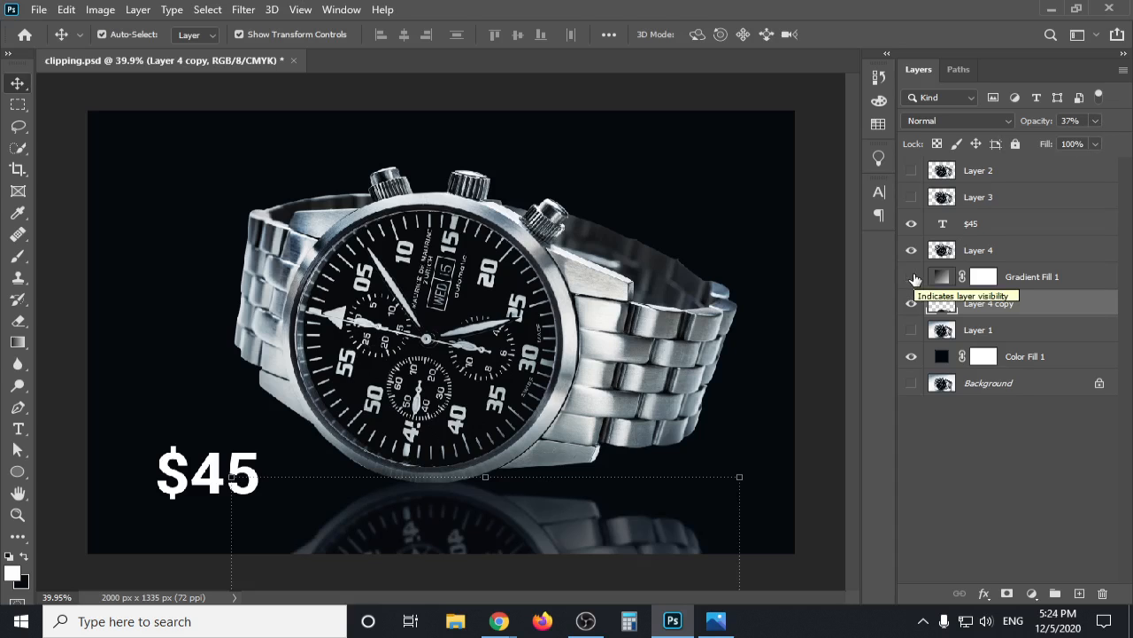
Show the Gradient Fill 1 layer over the reflection again and save the clipping.psd document with no layer selected.
left_click(913, 277)
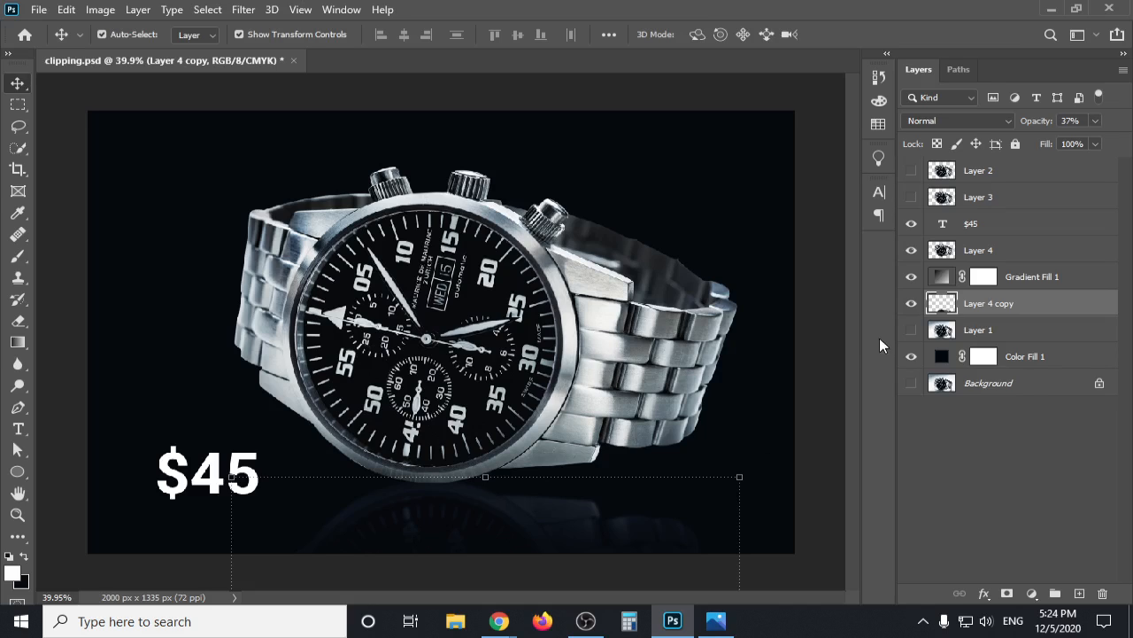
left_click(824, 342)
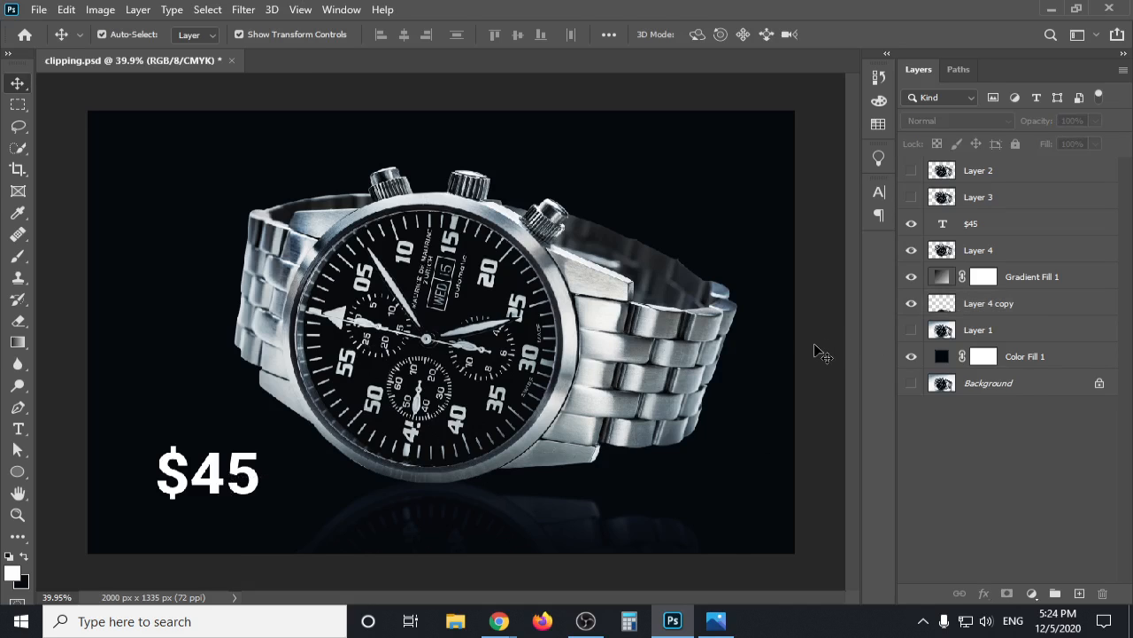
scroll(801, 354, "down", 2)
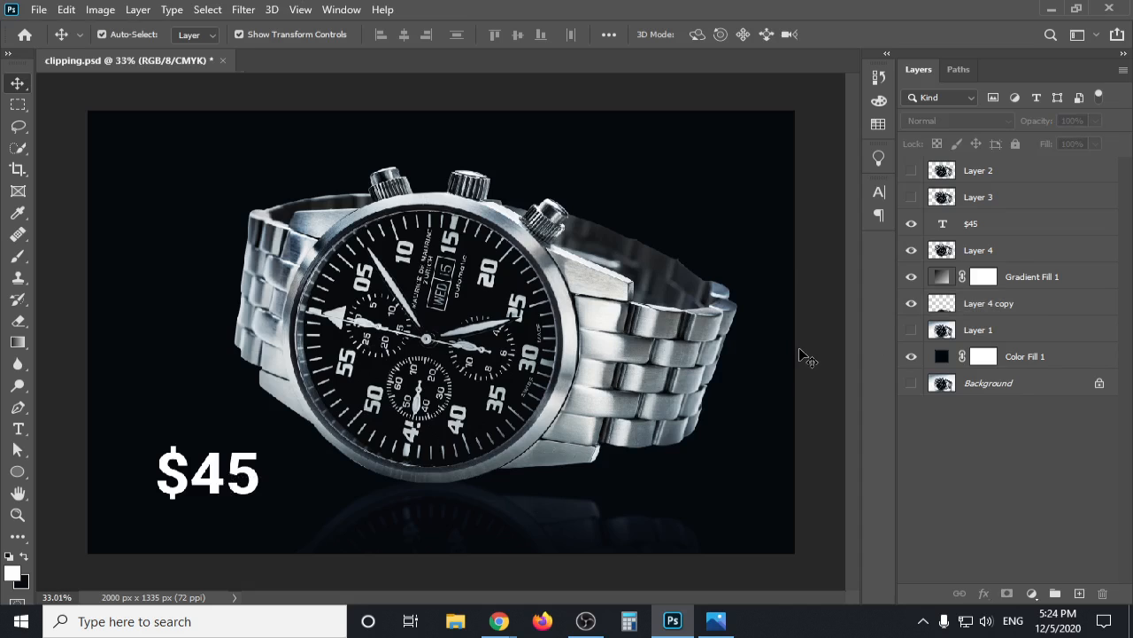
scroll(802, 358, "up", 1)
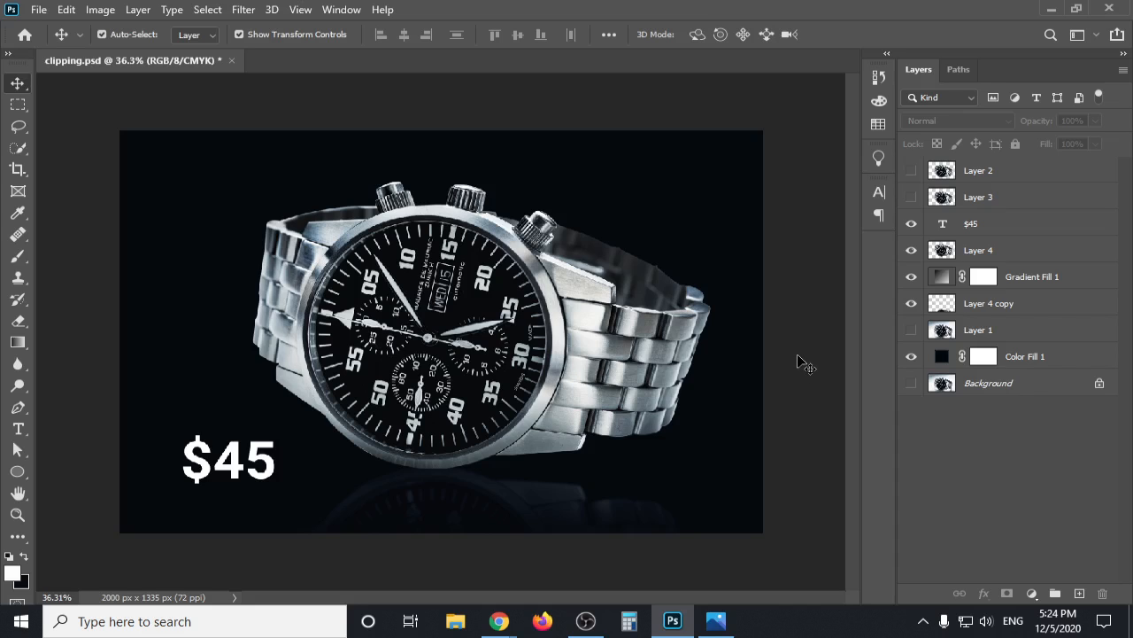
scroll(591, 361, "up", 1)
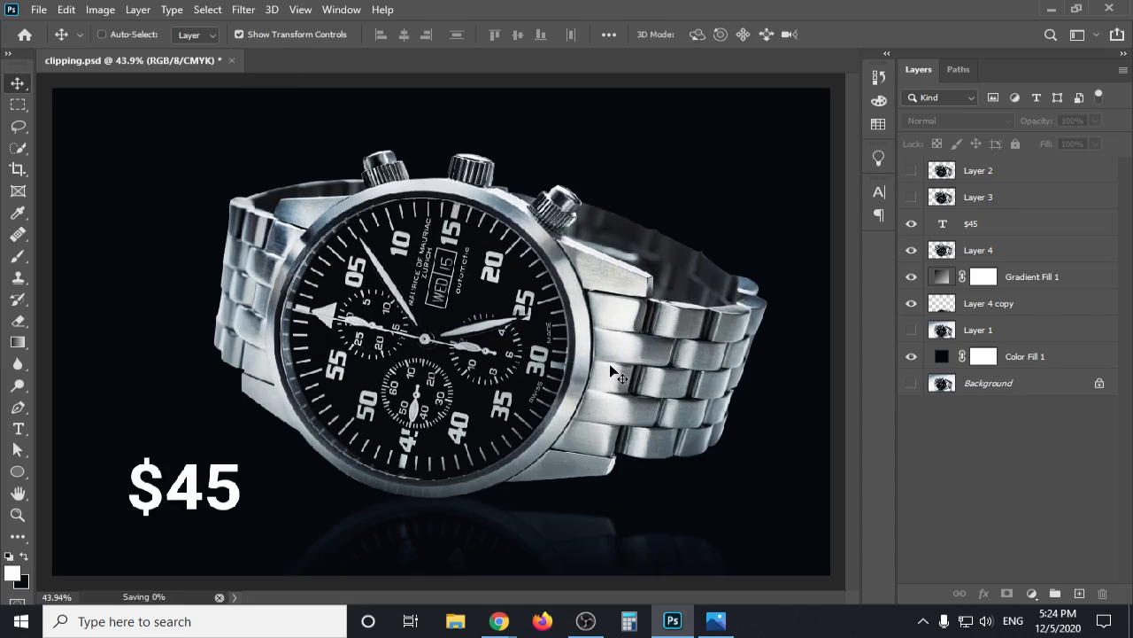
key("ctrl+s")
Check the document's saved clipping path, return to the layer list and review the whole watch composition.
left_click(959, 69)
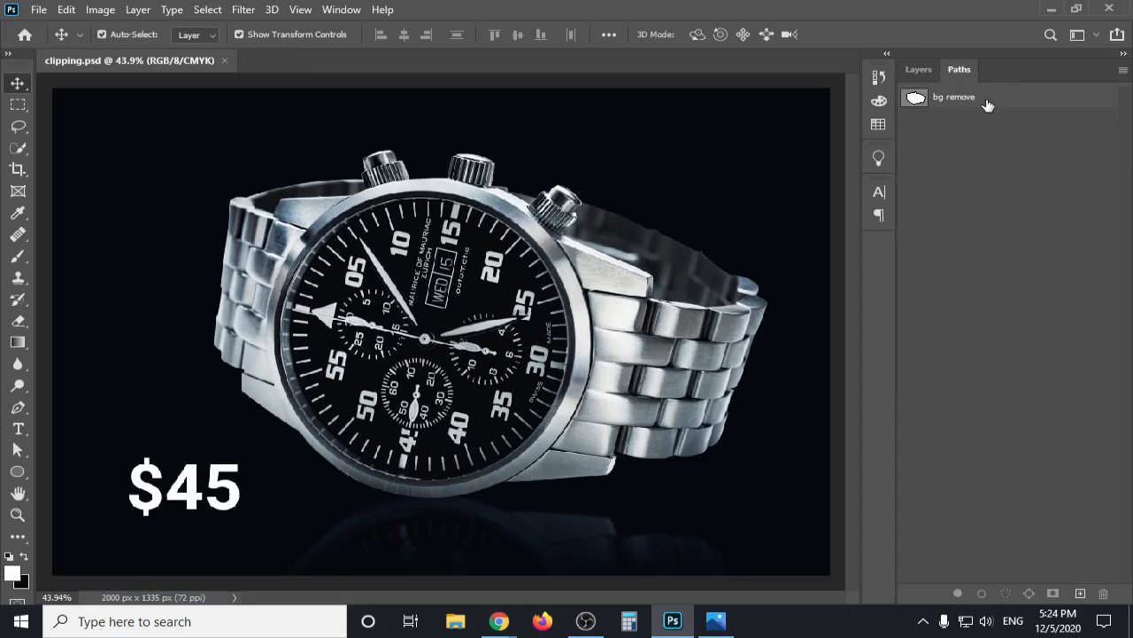
left_click(917, 70)
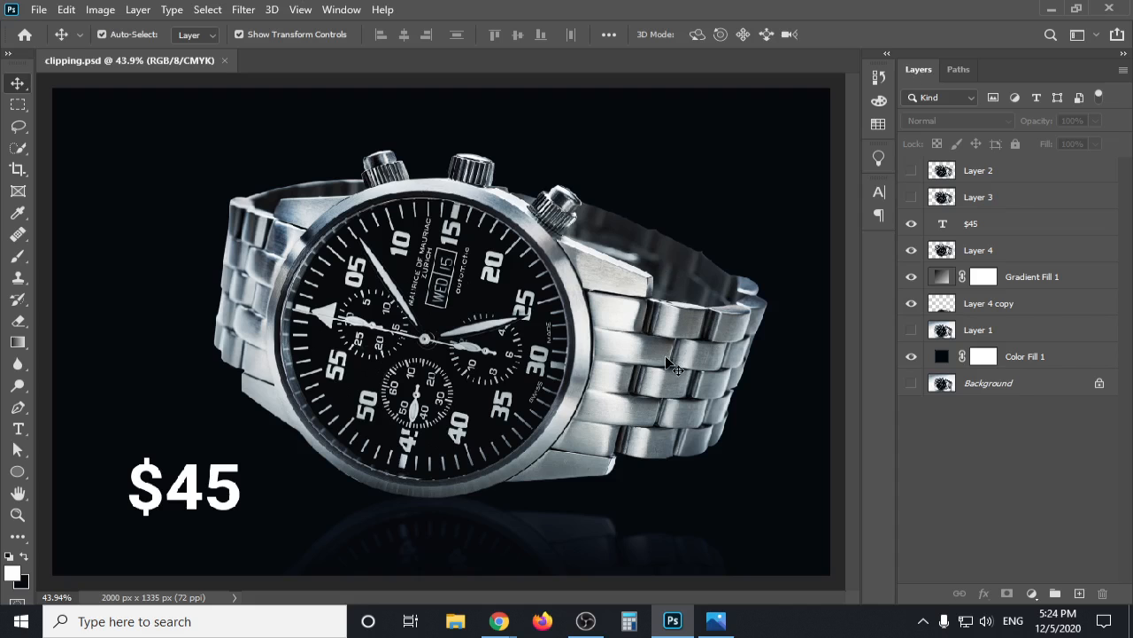
scroll(667, 359, "down", 2)
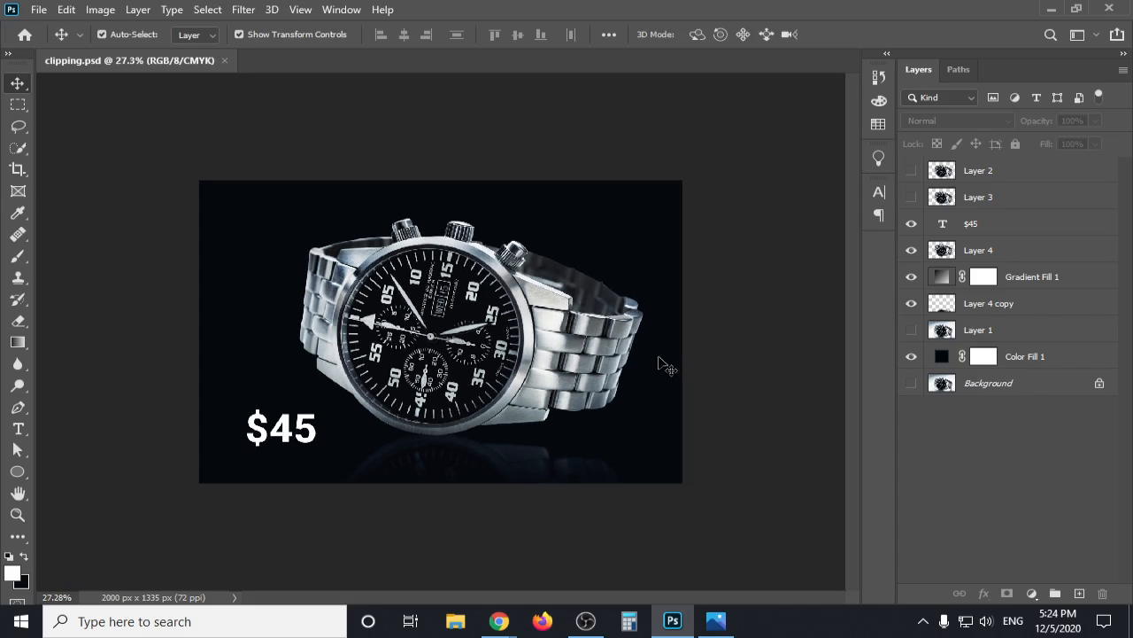
scroll(567, 340, "up", 2)
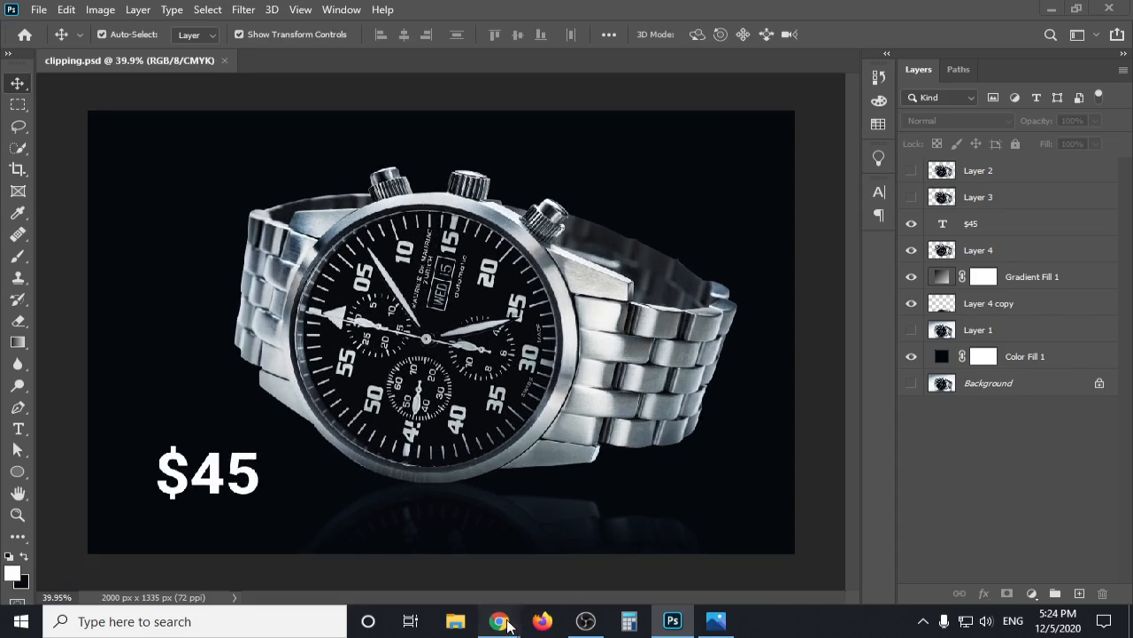
Switch to Chrome to browse the related watch photos and collections on the Unsplash page, and return to Photoshop.
mouse_move(503, 623)
left_click(463, 572)
scroll(519, 473, "down", 10)
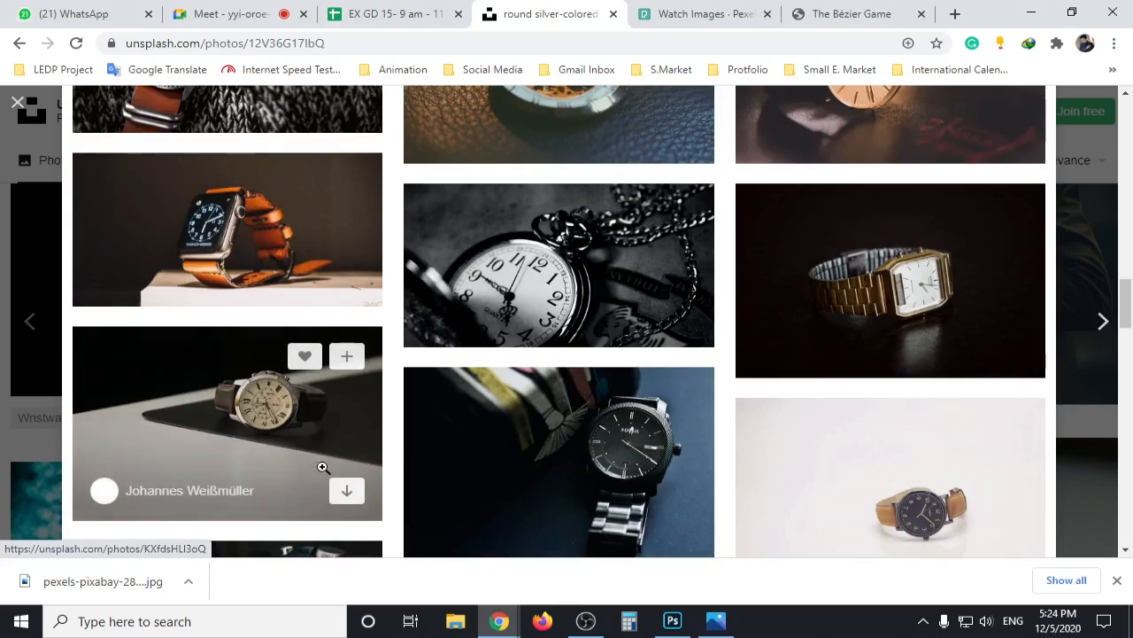
scroll(534, 410, "down", 6)
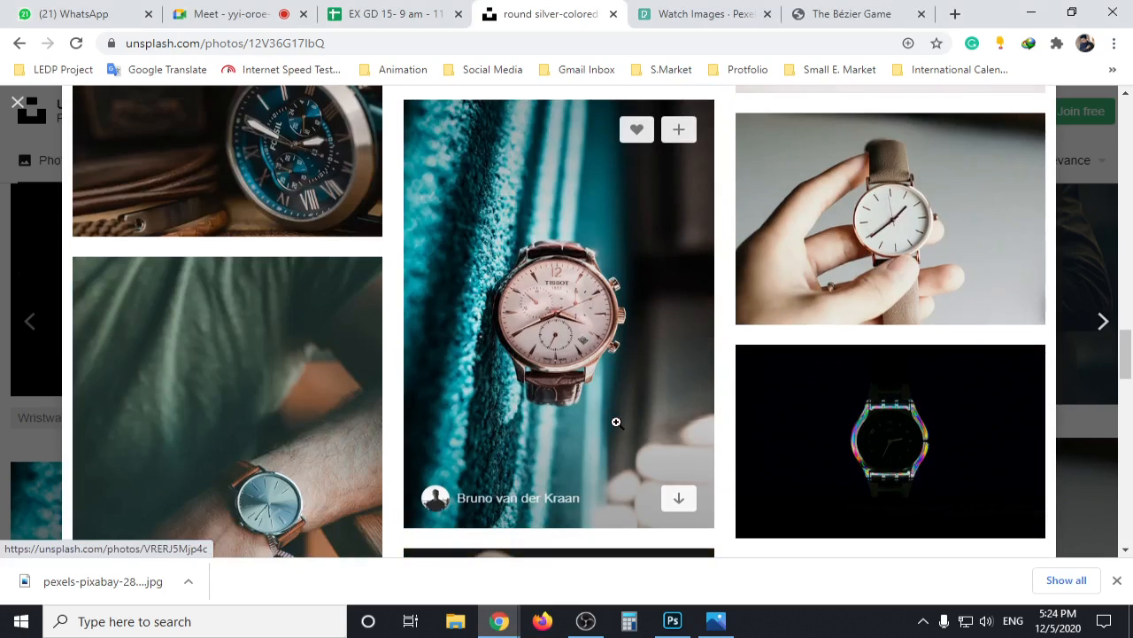
scroll(614, 418, "down", 2)
scroll(779, 414, "down", 7)
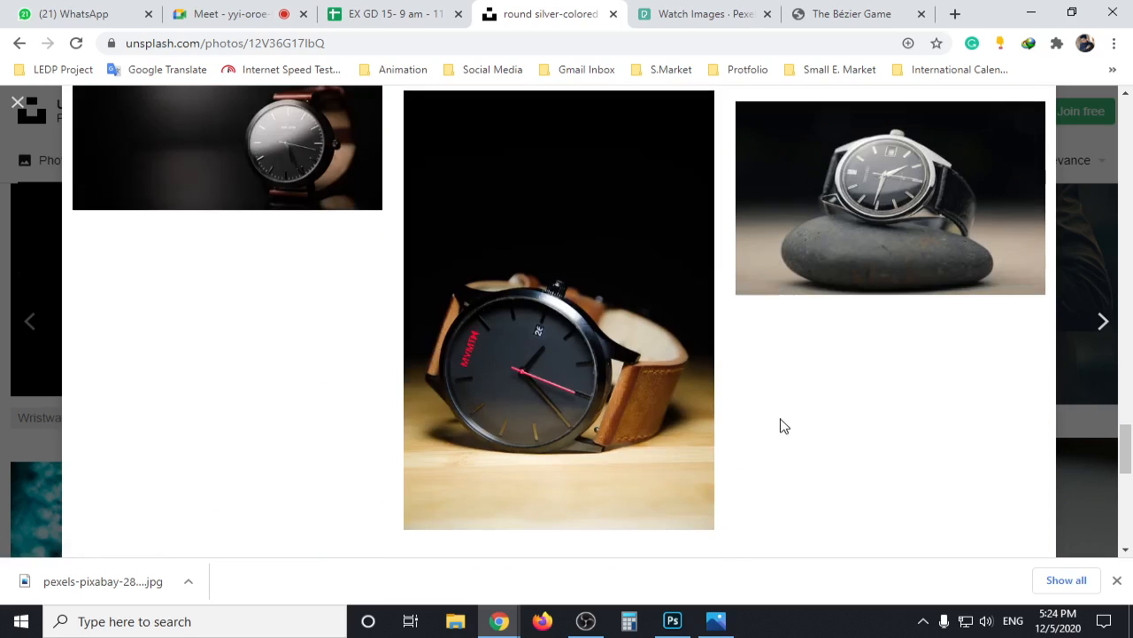
scroll(782, 423, "down", 6)
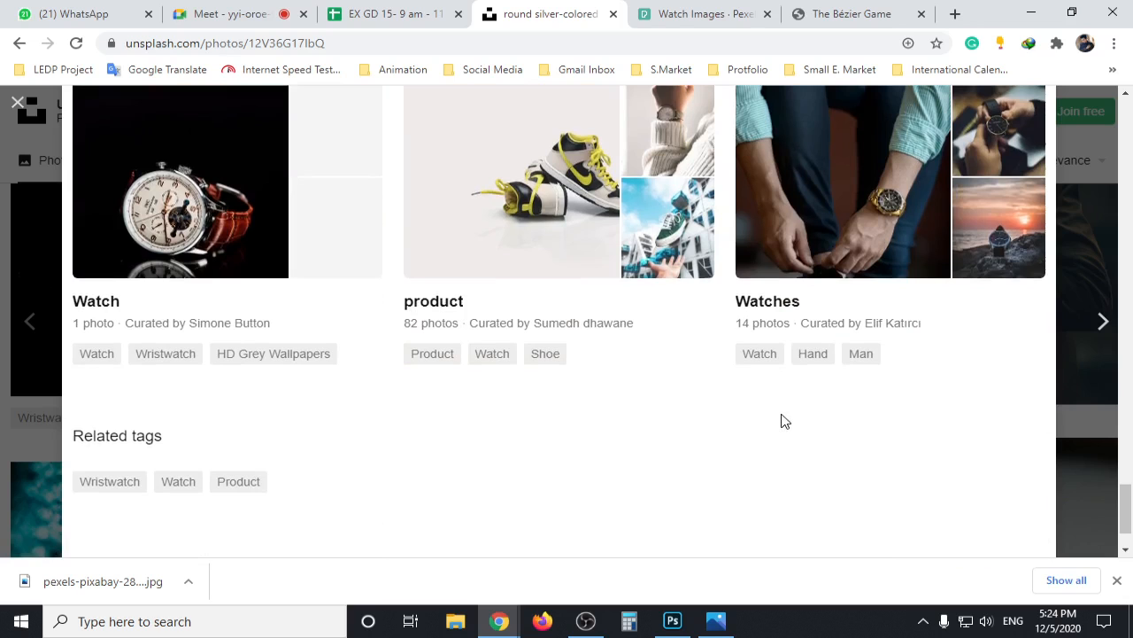
left_click(680, 620)
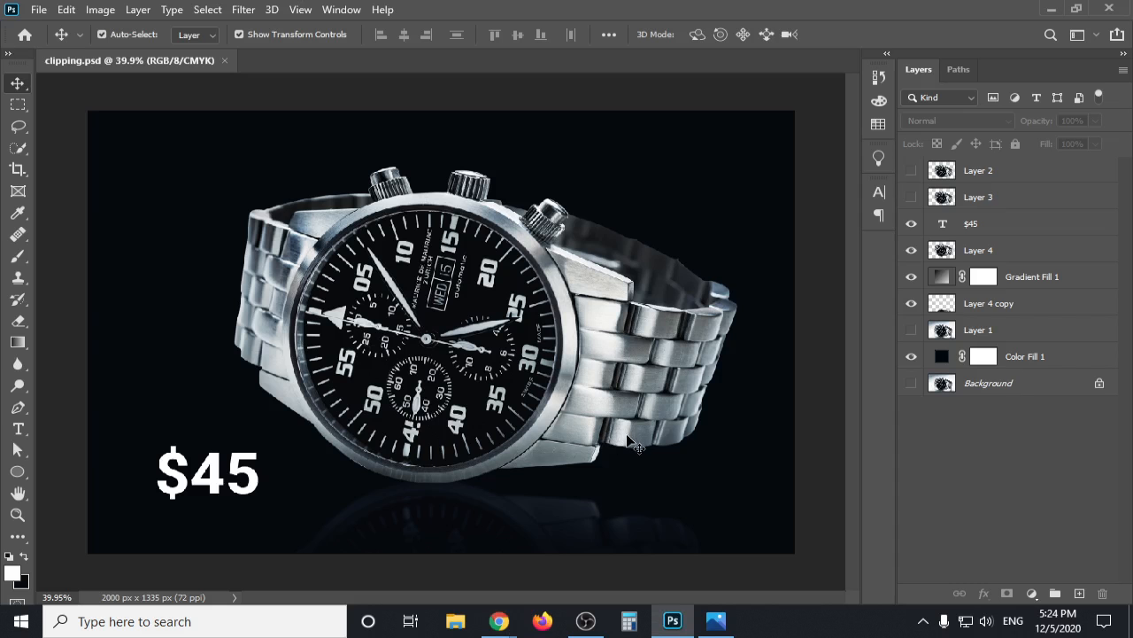
left_click(585, 621)
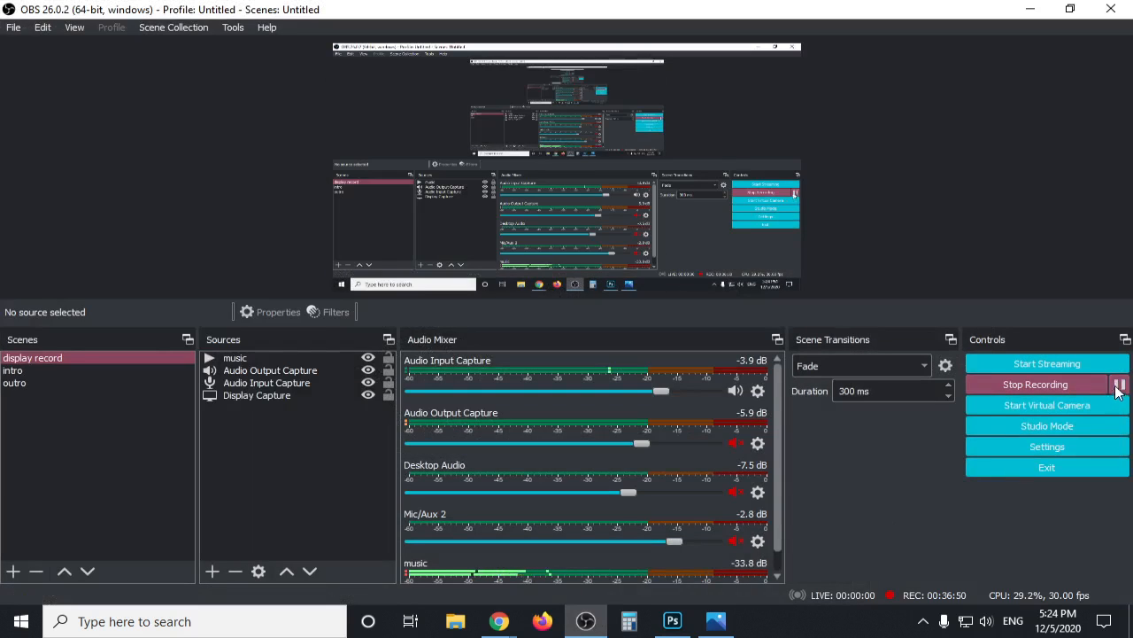
left_click(52, 371)
left_click(40, 381)
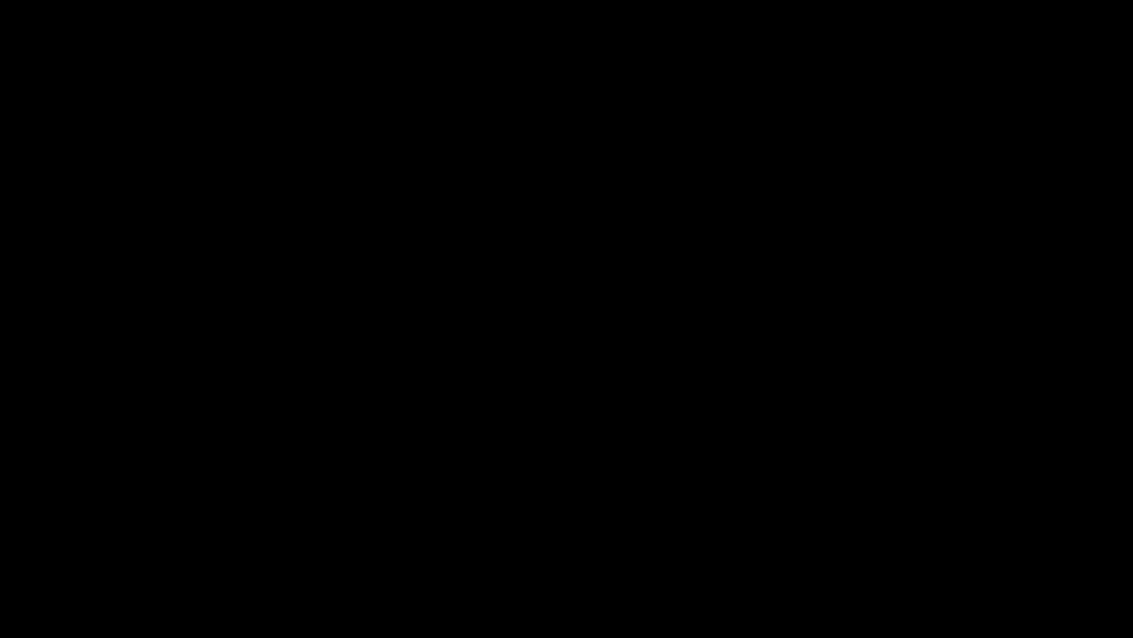